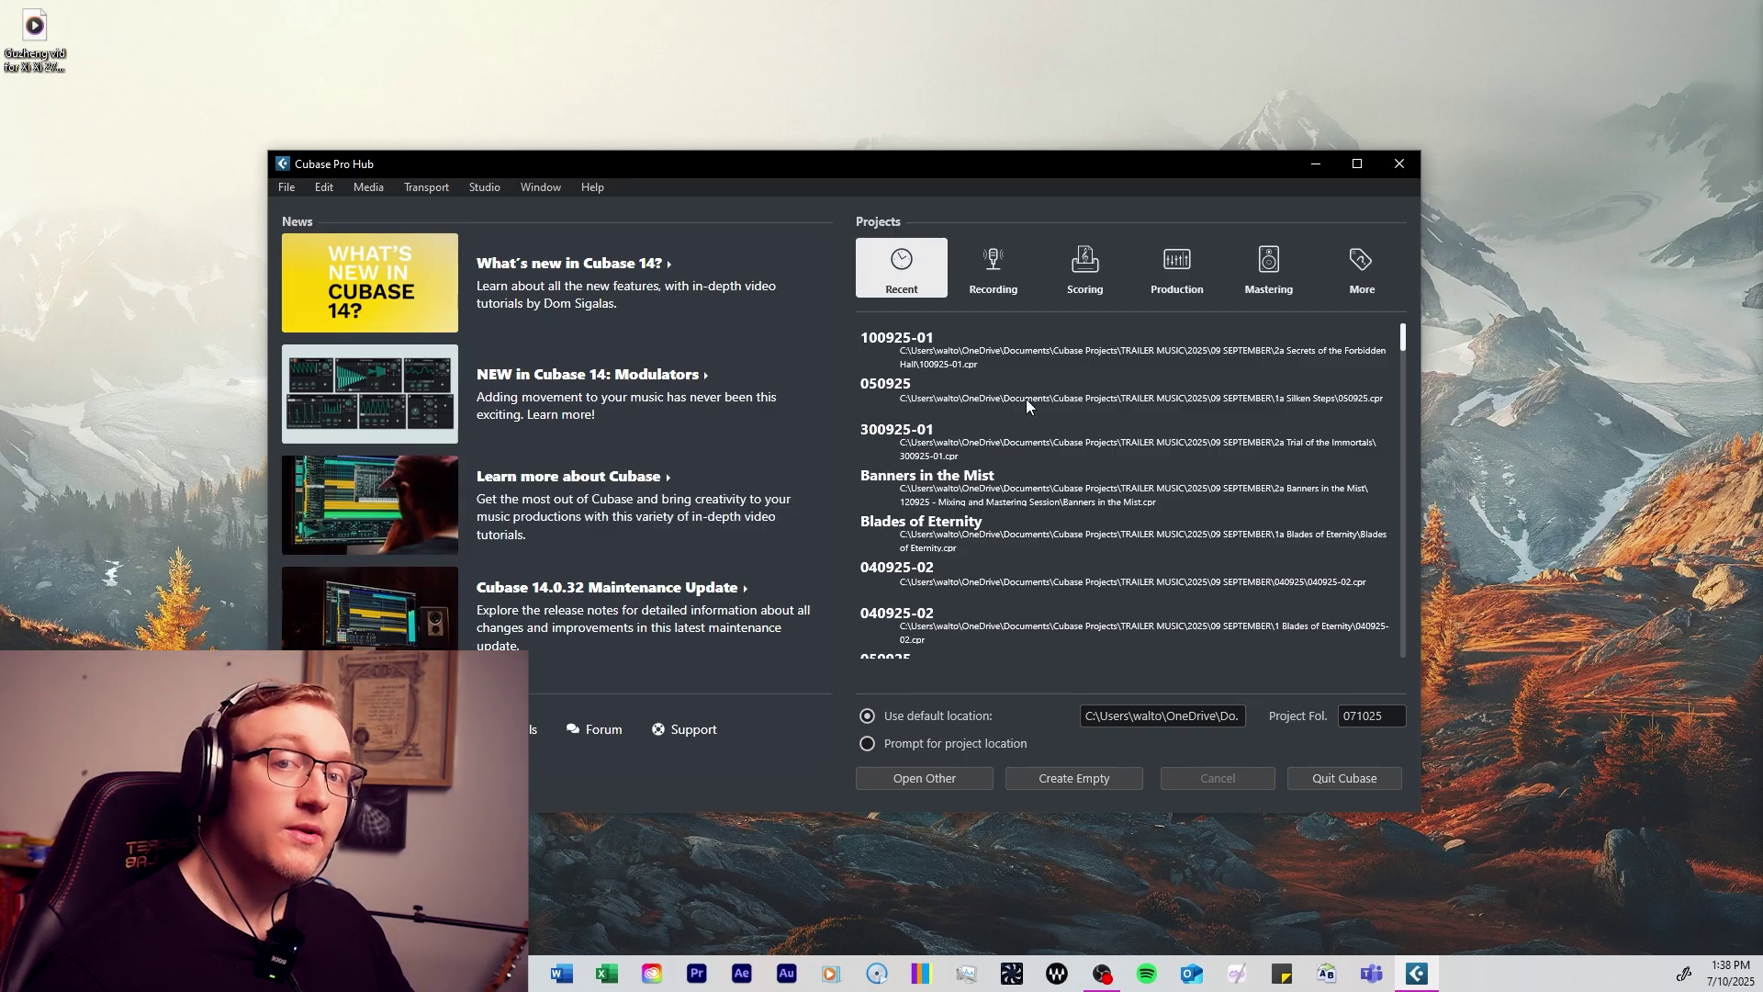
- Check the default project save location, then create a new empty project from the Hub
left_click(1203, 716)
key("Escape")
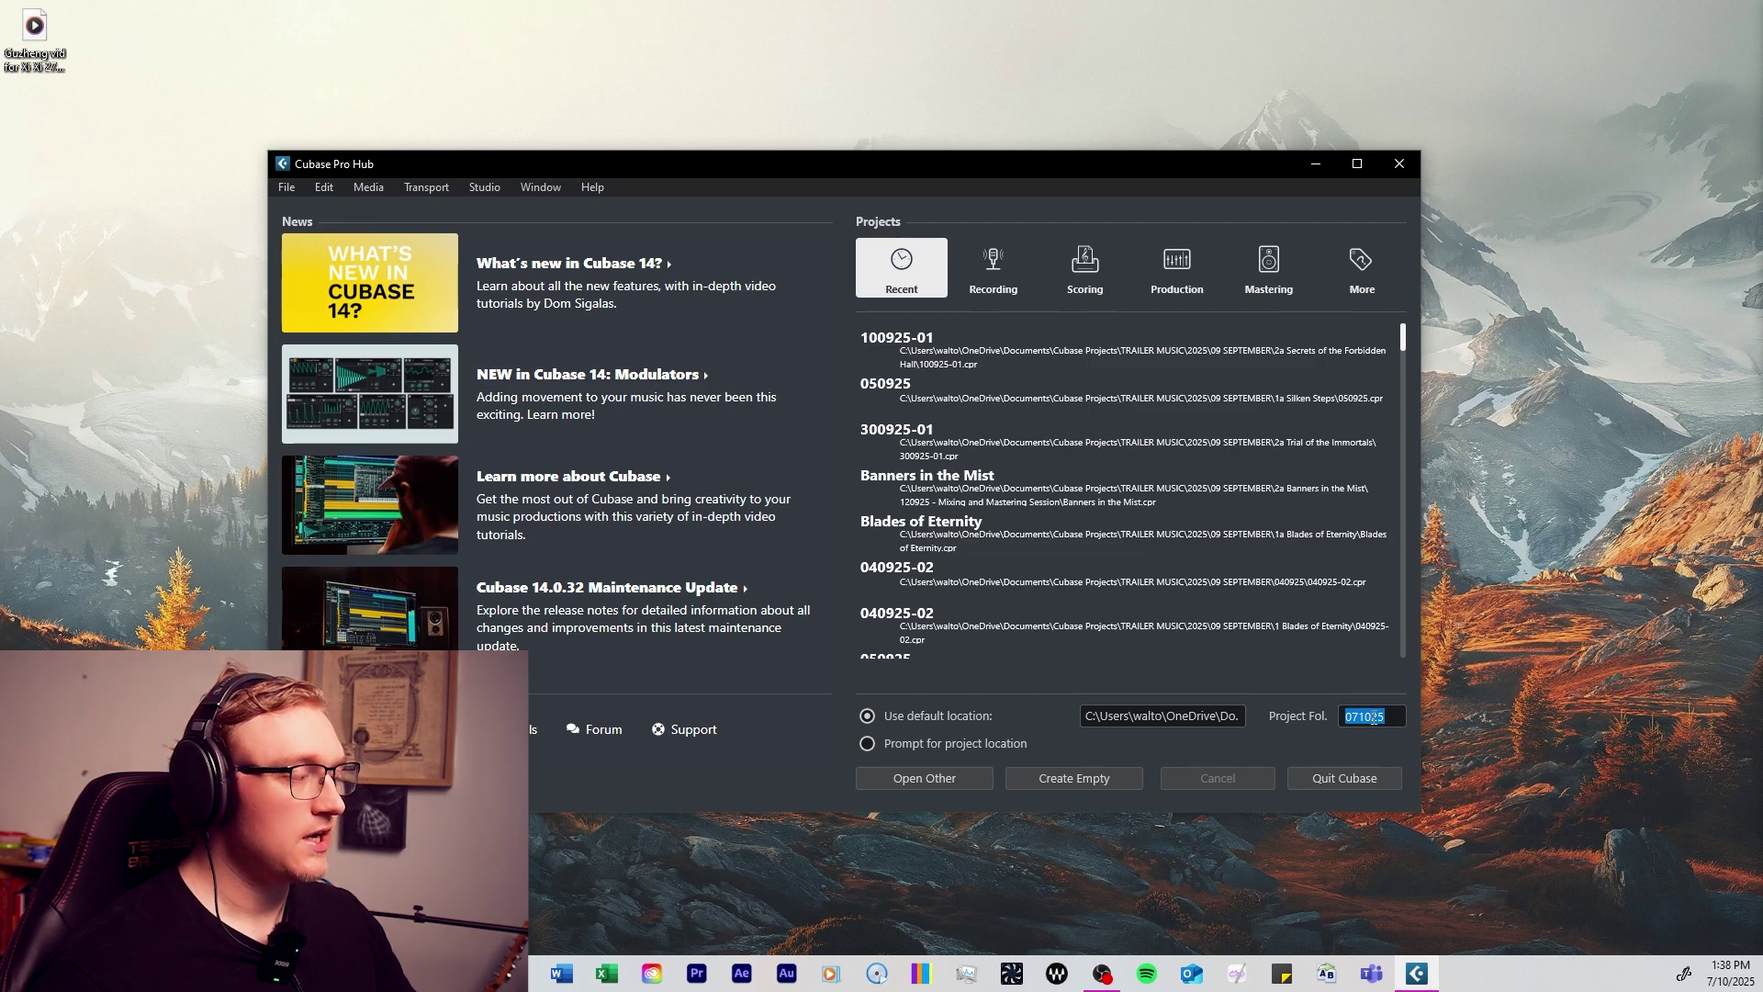
left_click(1084, 781)
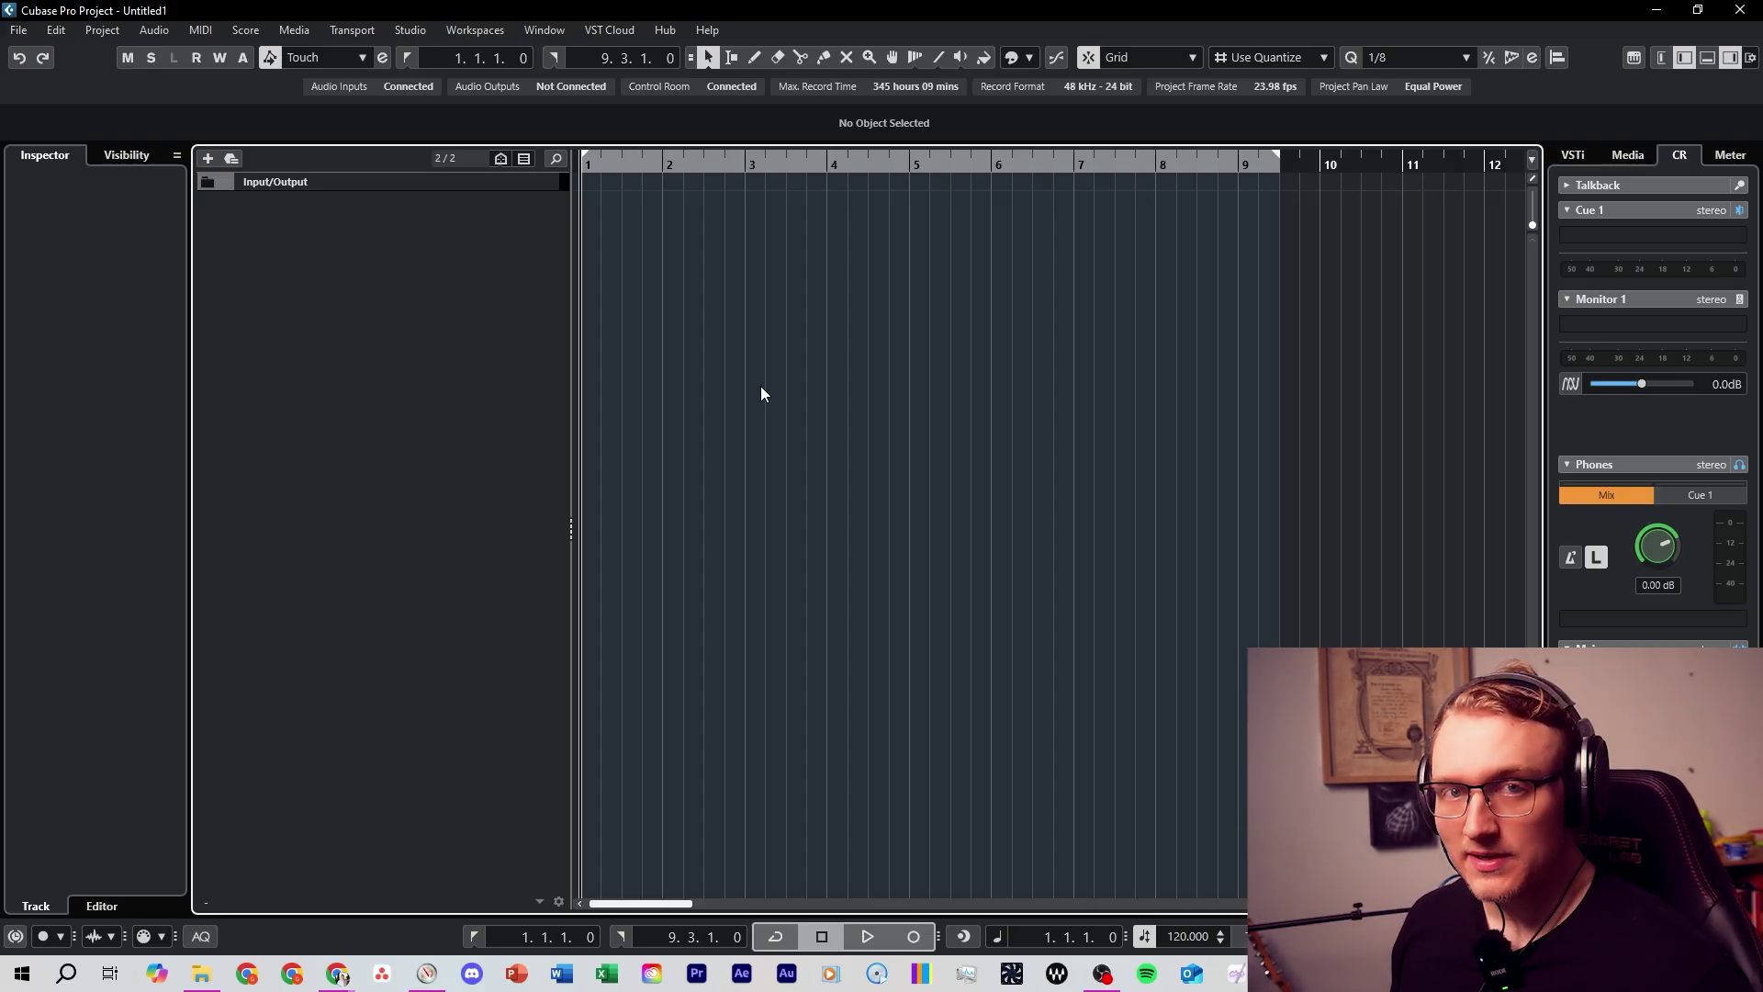
left_click(410, 29)
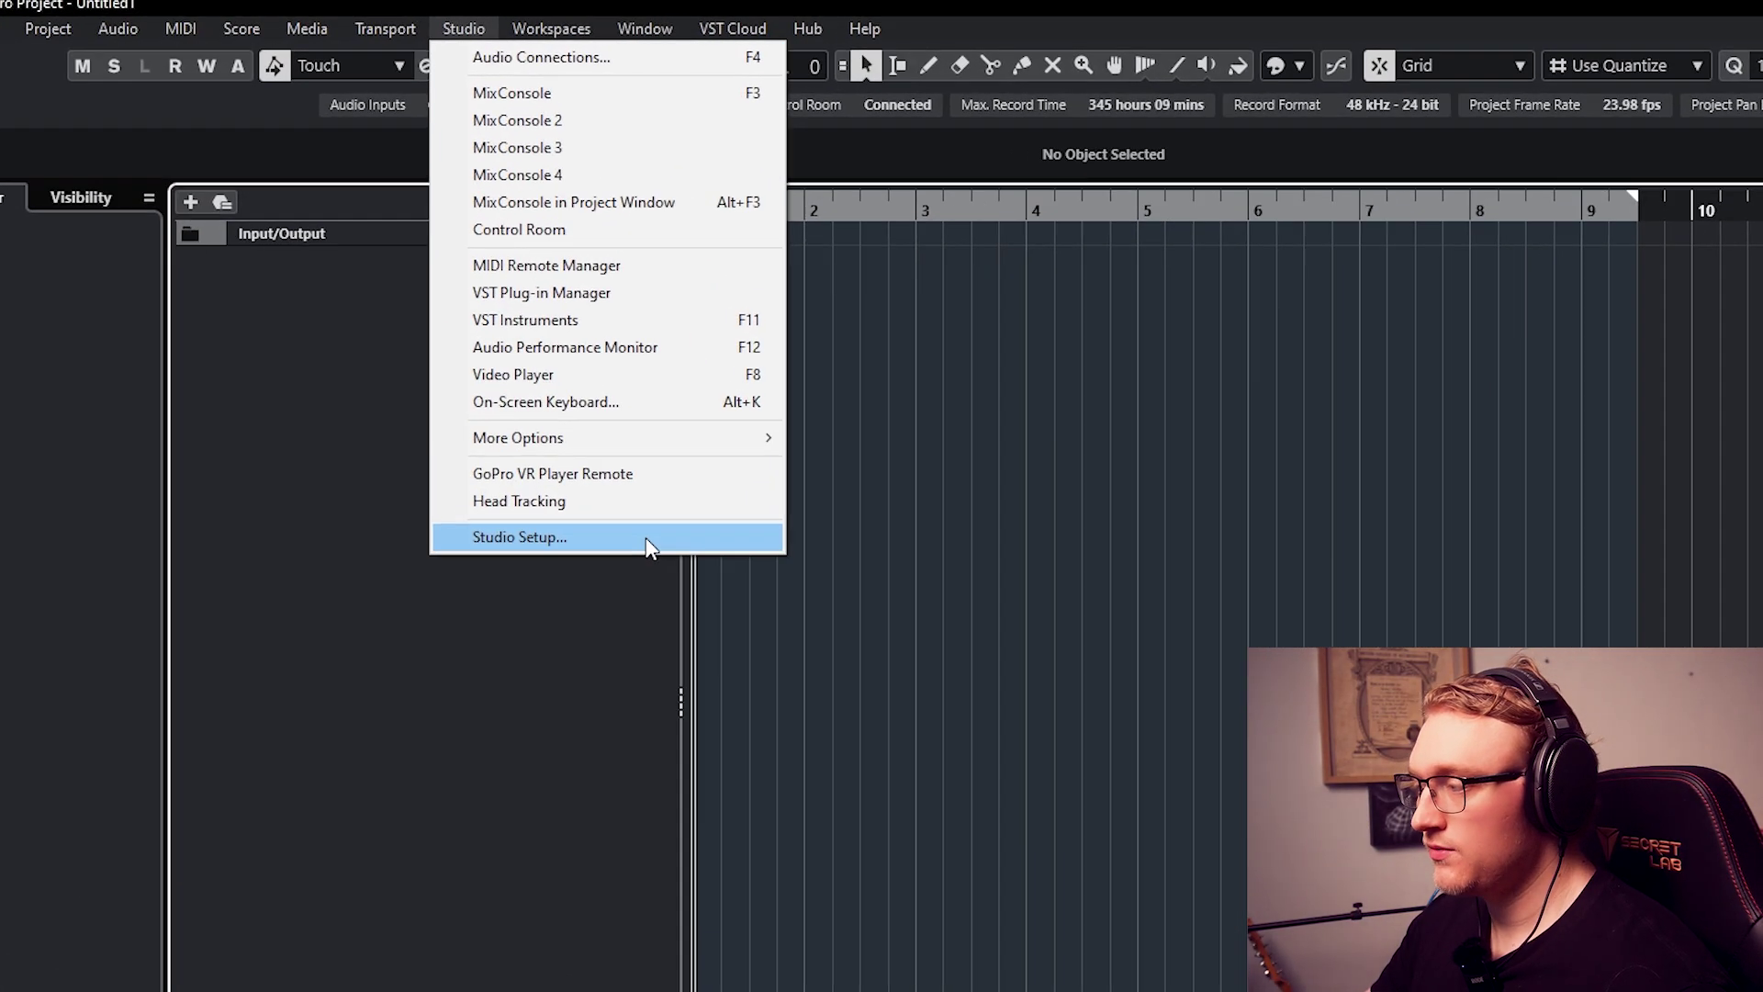
left_click(646, 538)
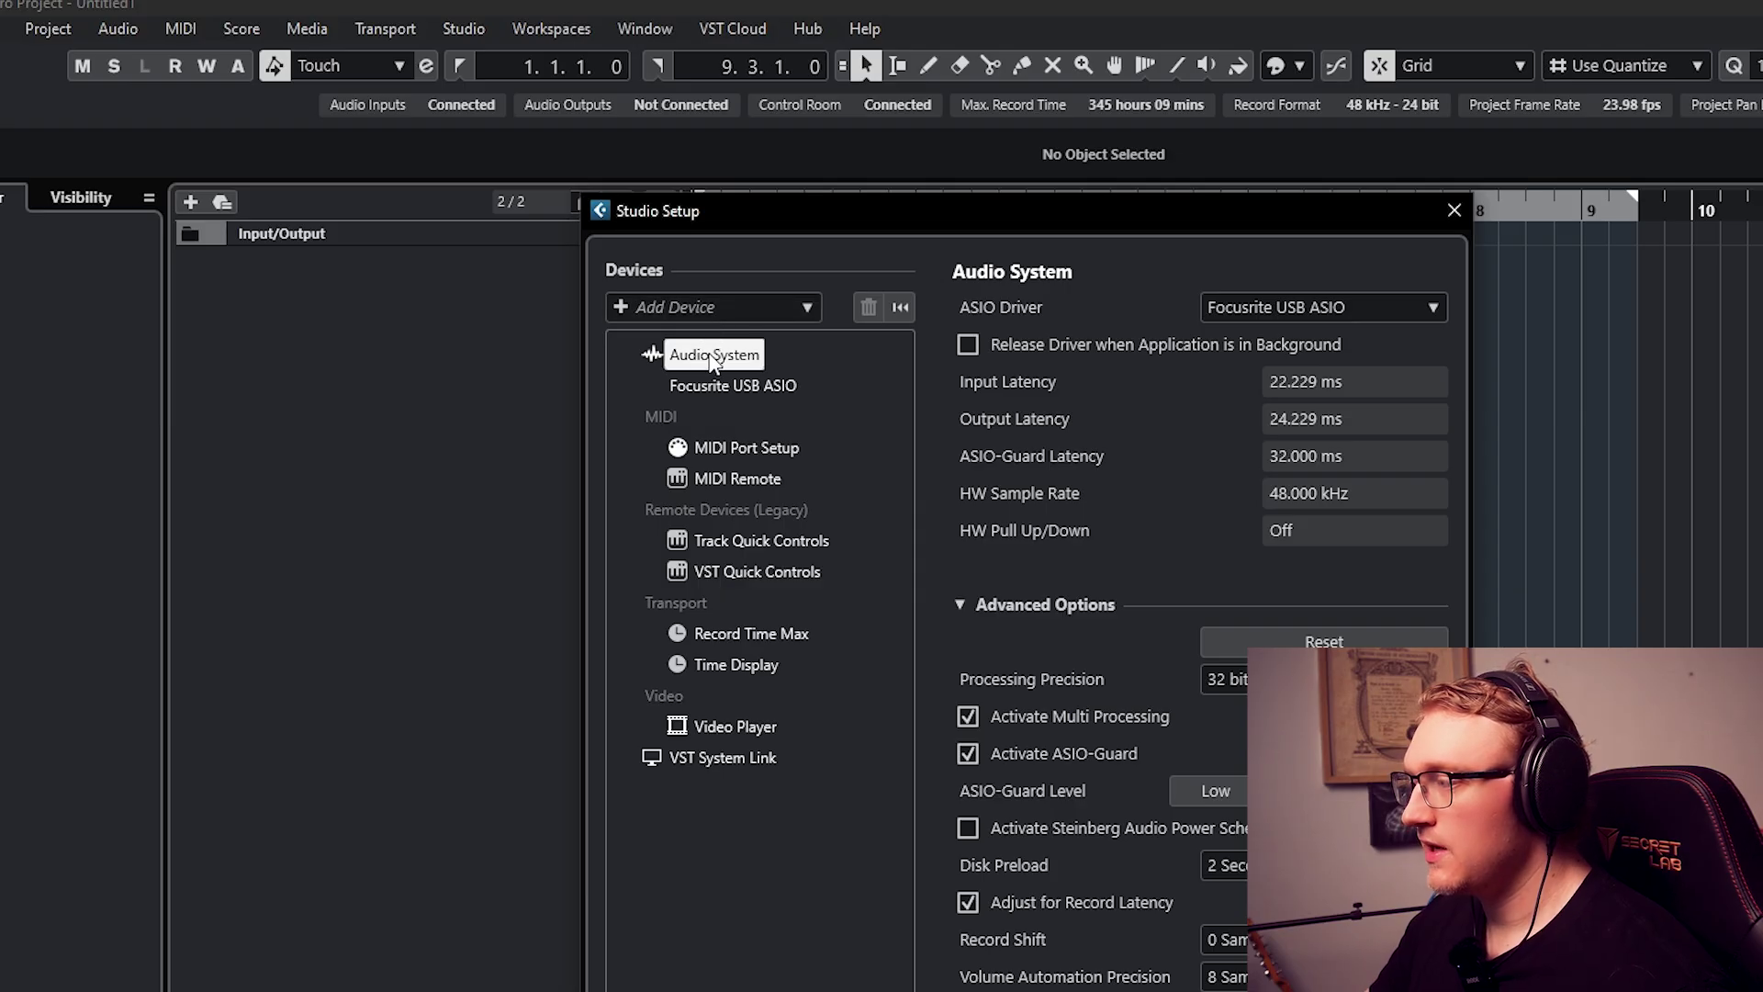
left_click(733, 385)
left_click(716, 358)
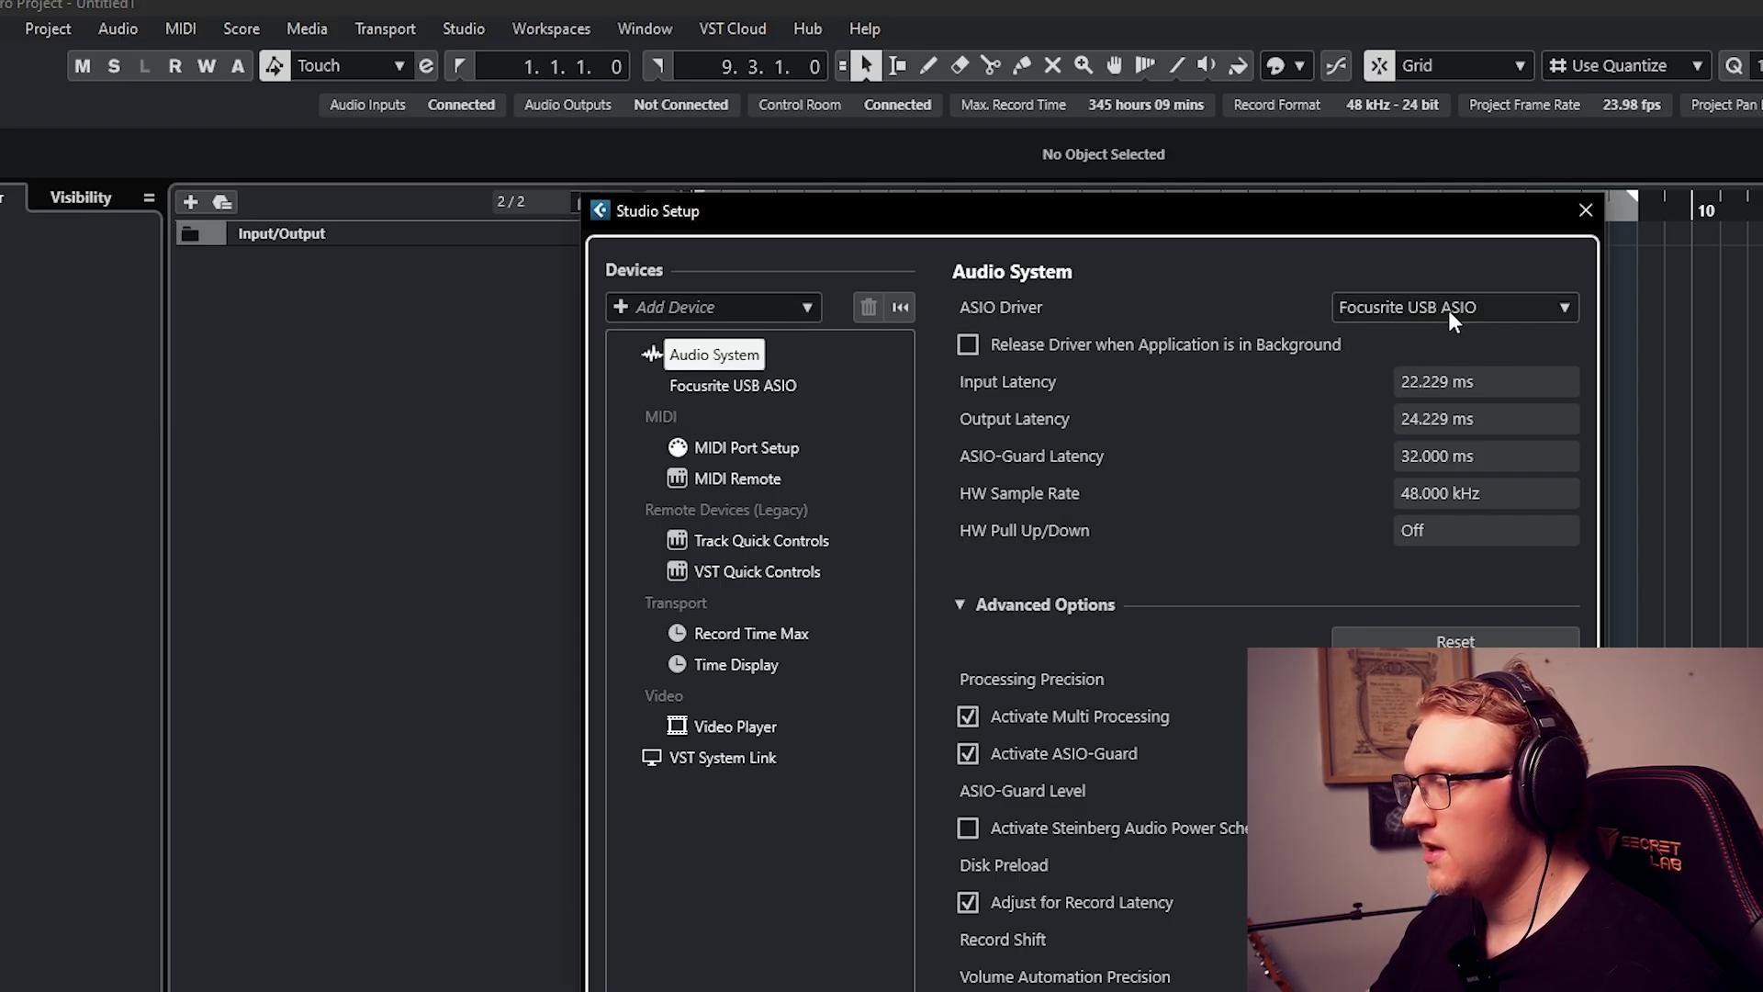
left_click(1453, 313)
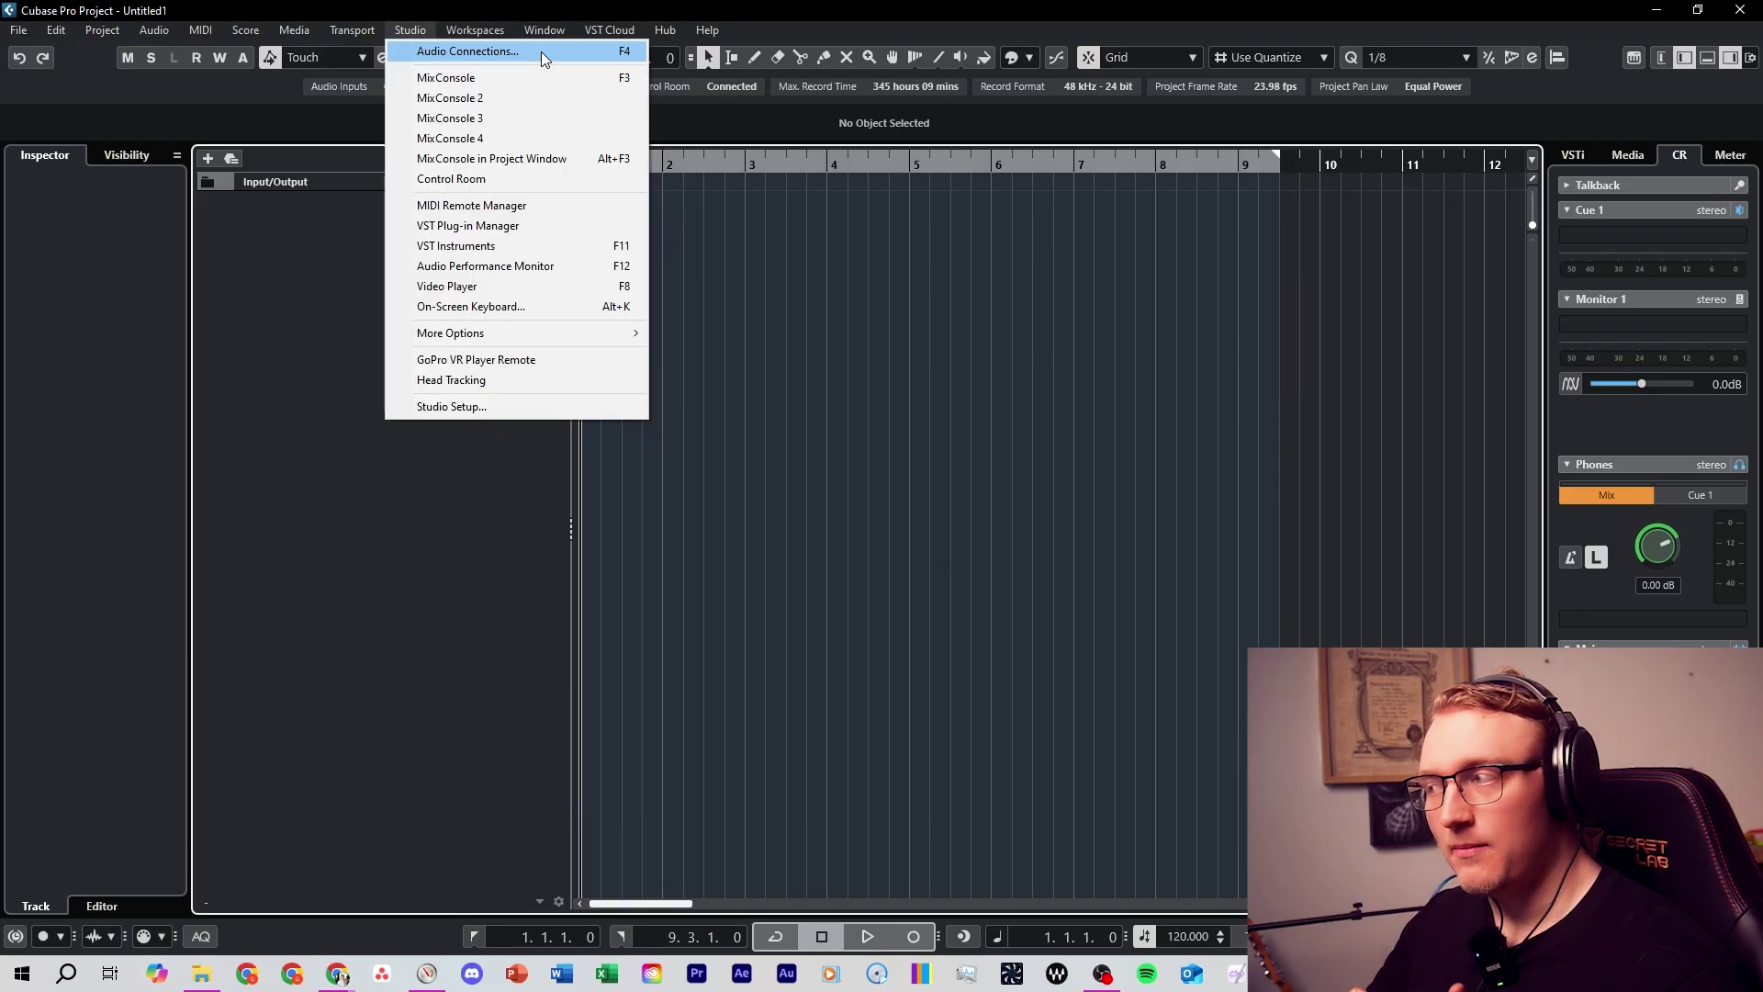
left_click(541, 51)
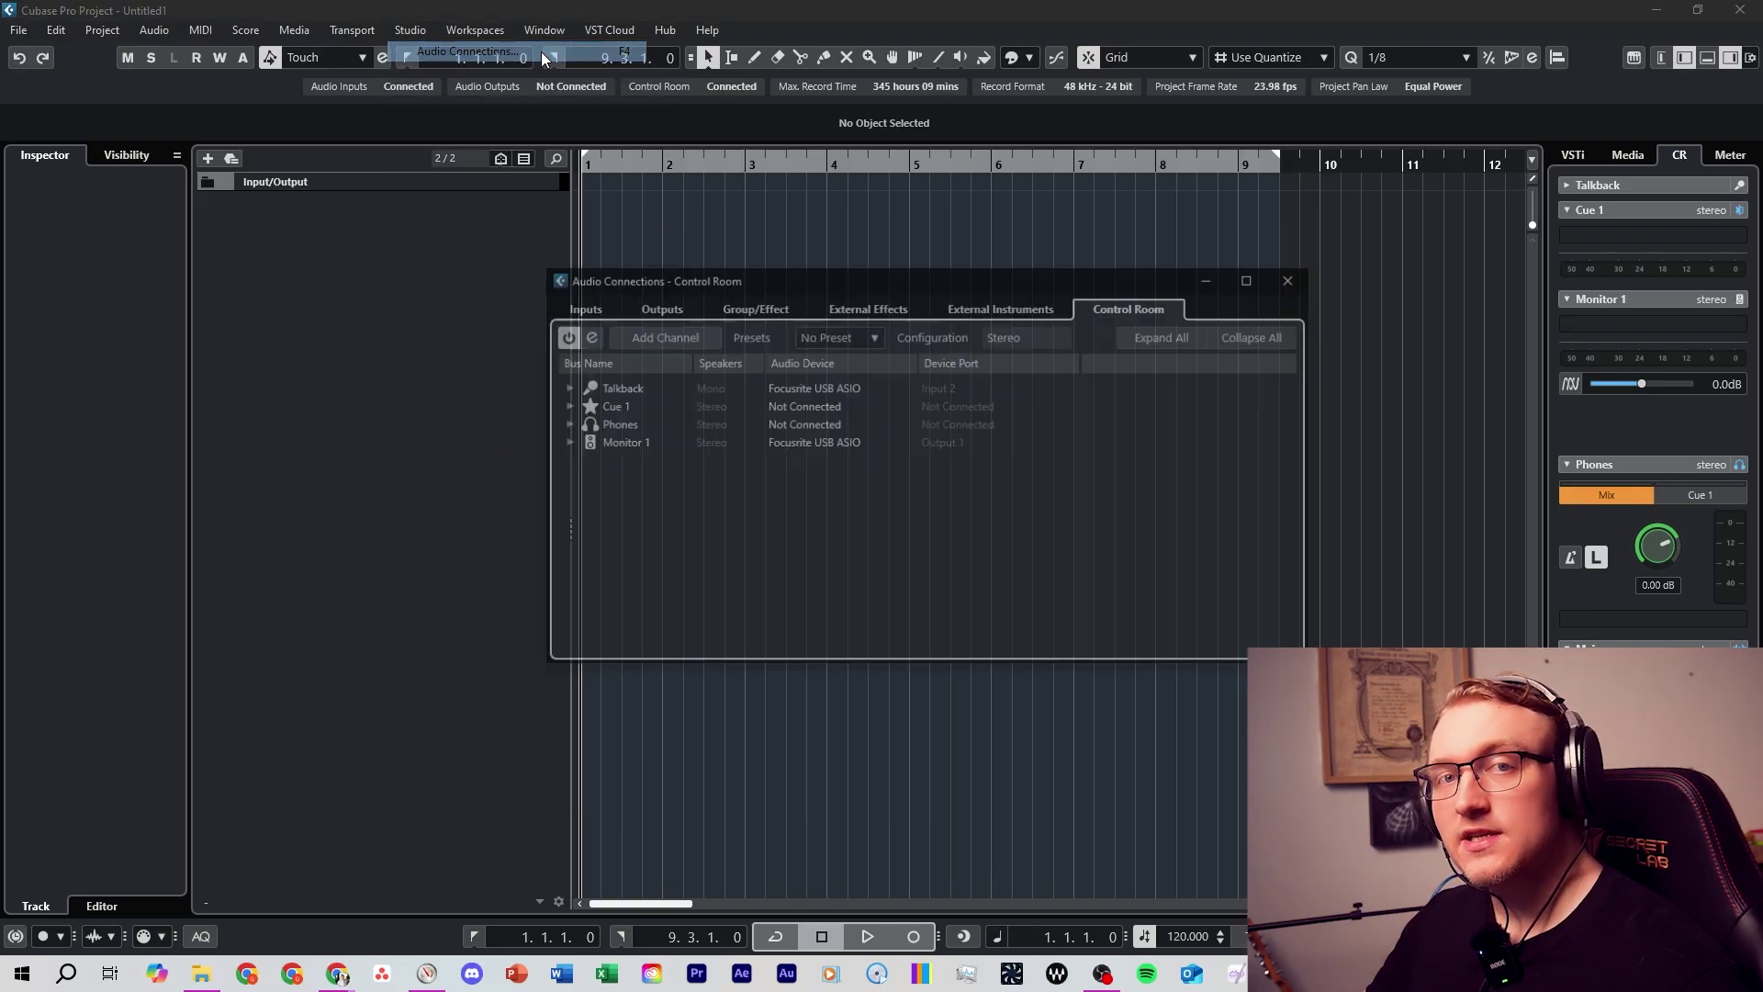
left_click(587, 308)
left_click(649, 310)
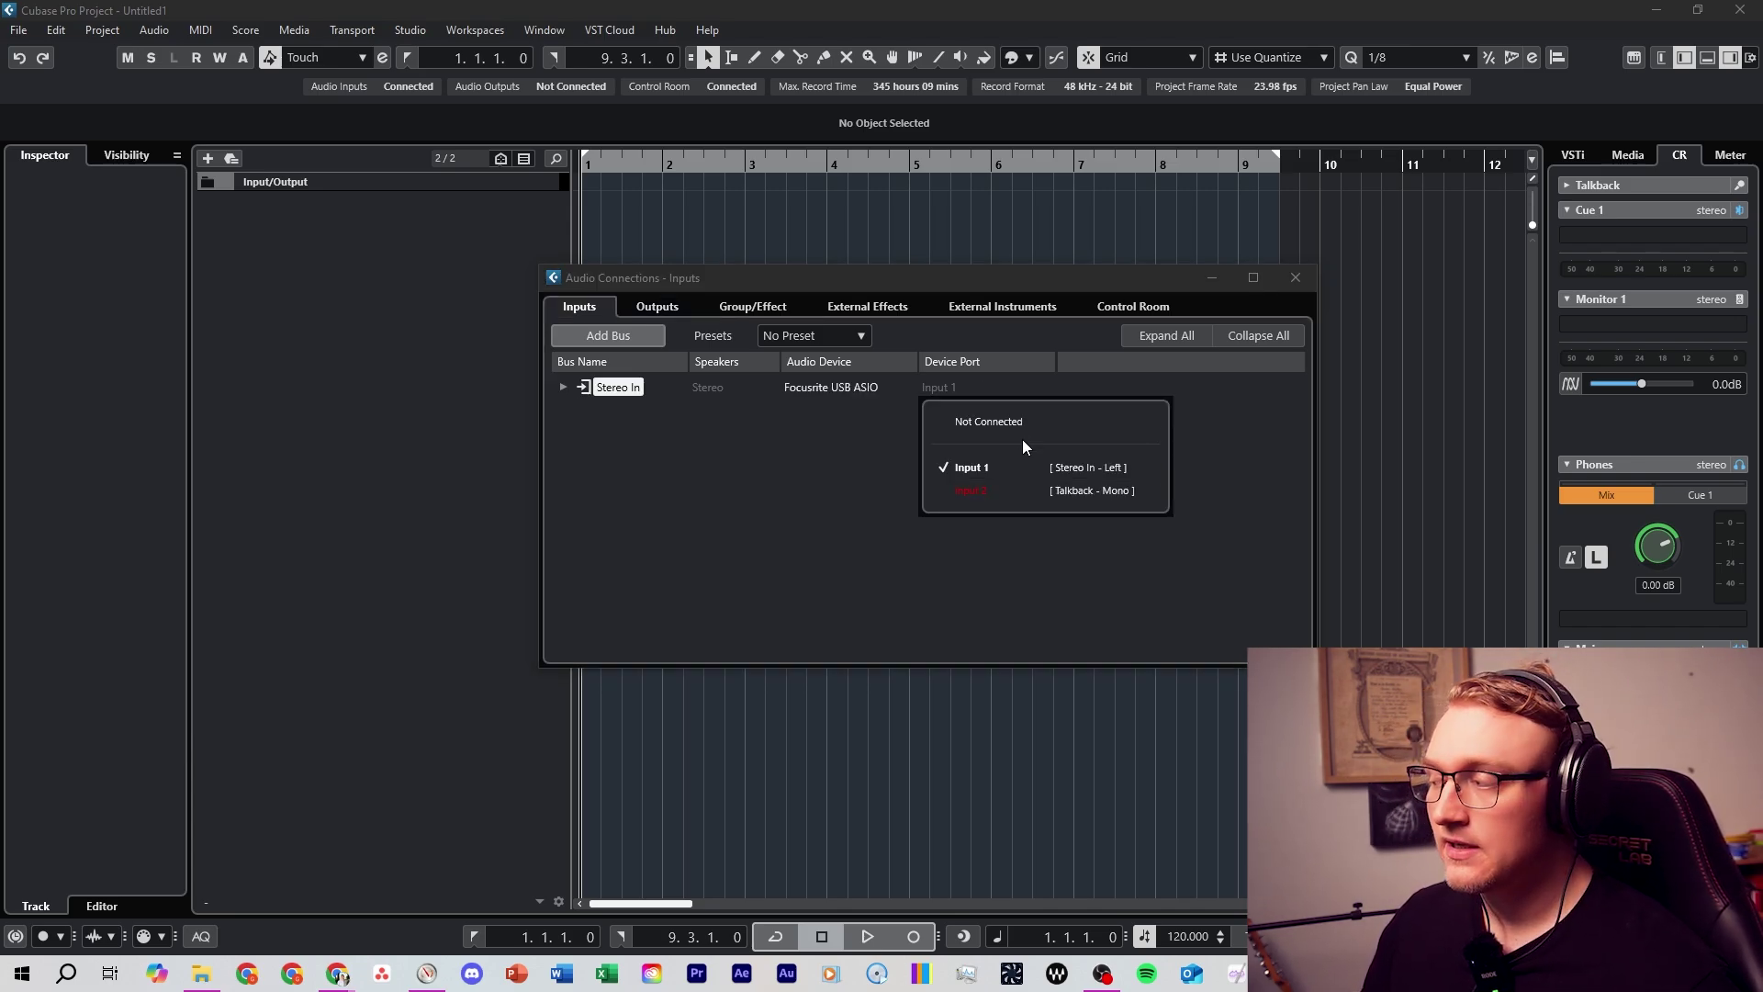
left_click(787, 474)
left_click(655, 307)
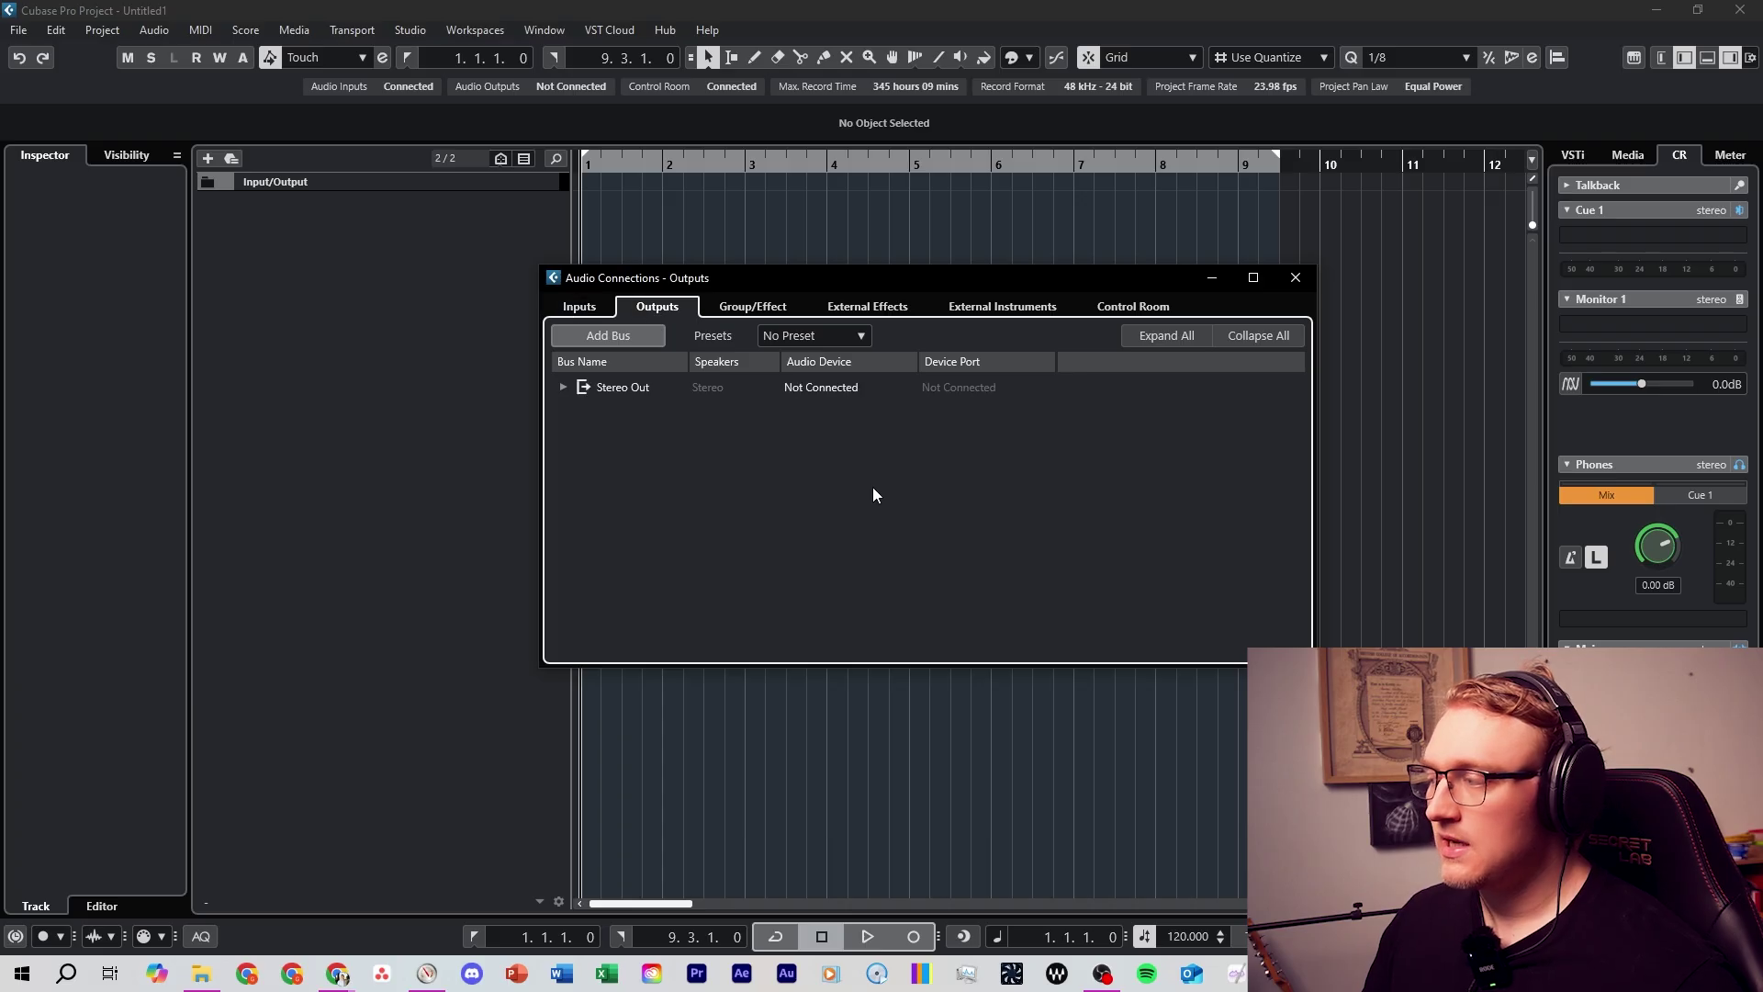
left_click(564, 386)
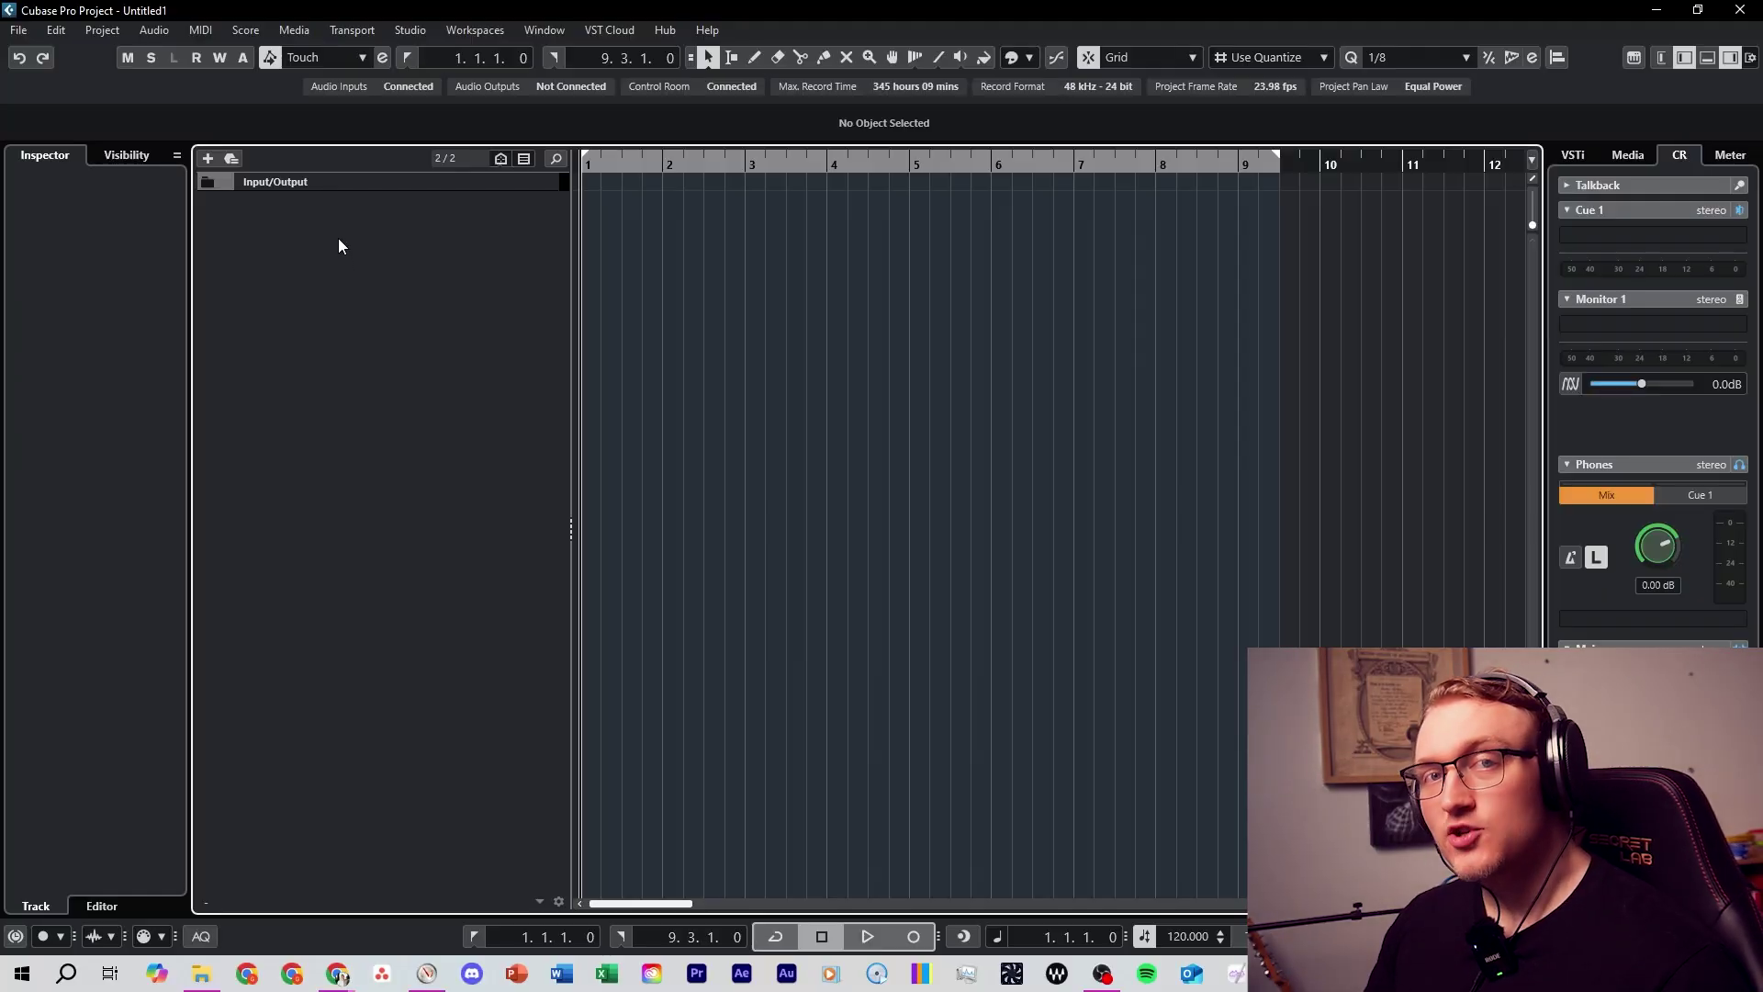
- Add an instrument track using HALion Sonic, found by searching 'hal'
left_click(207, 158)
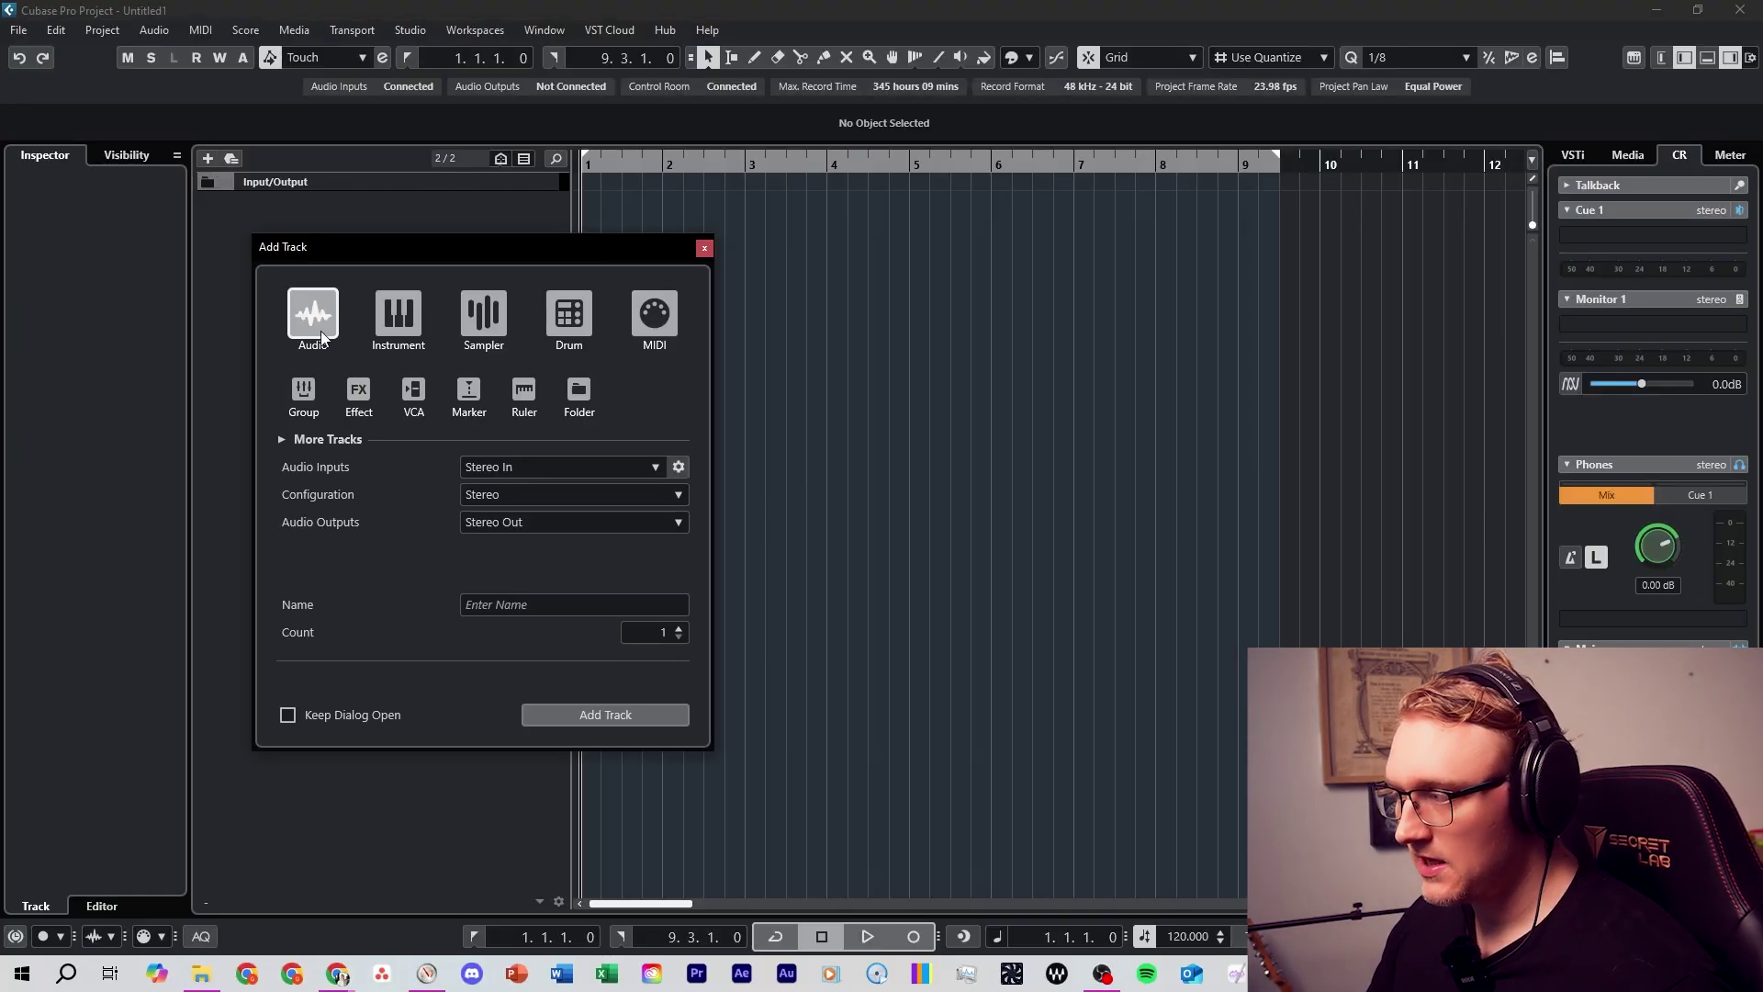
left_click(404, 321)
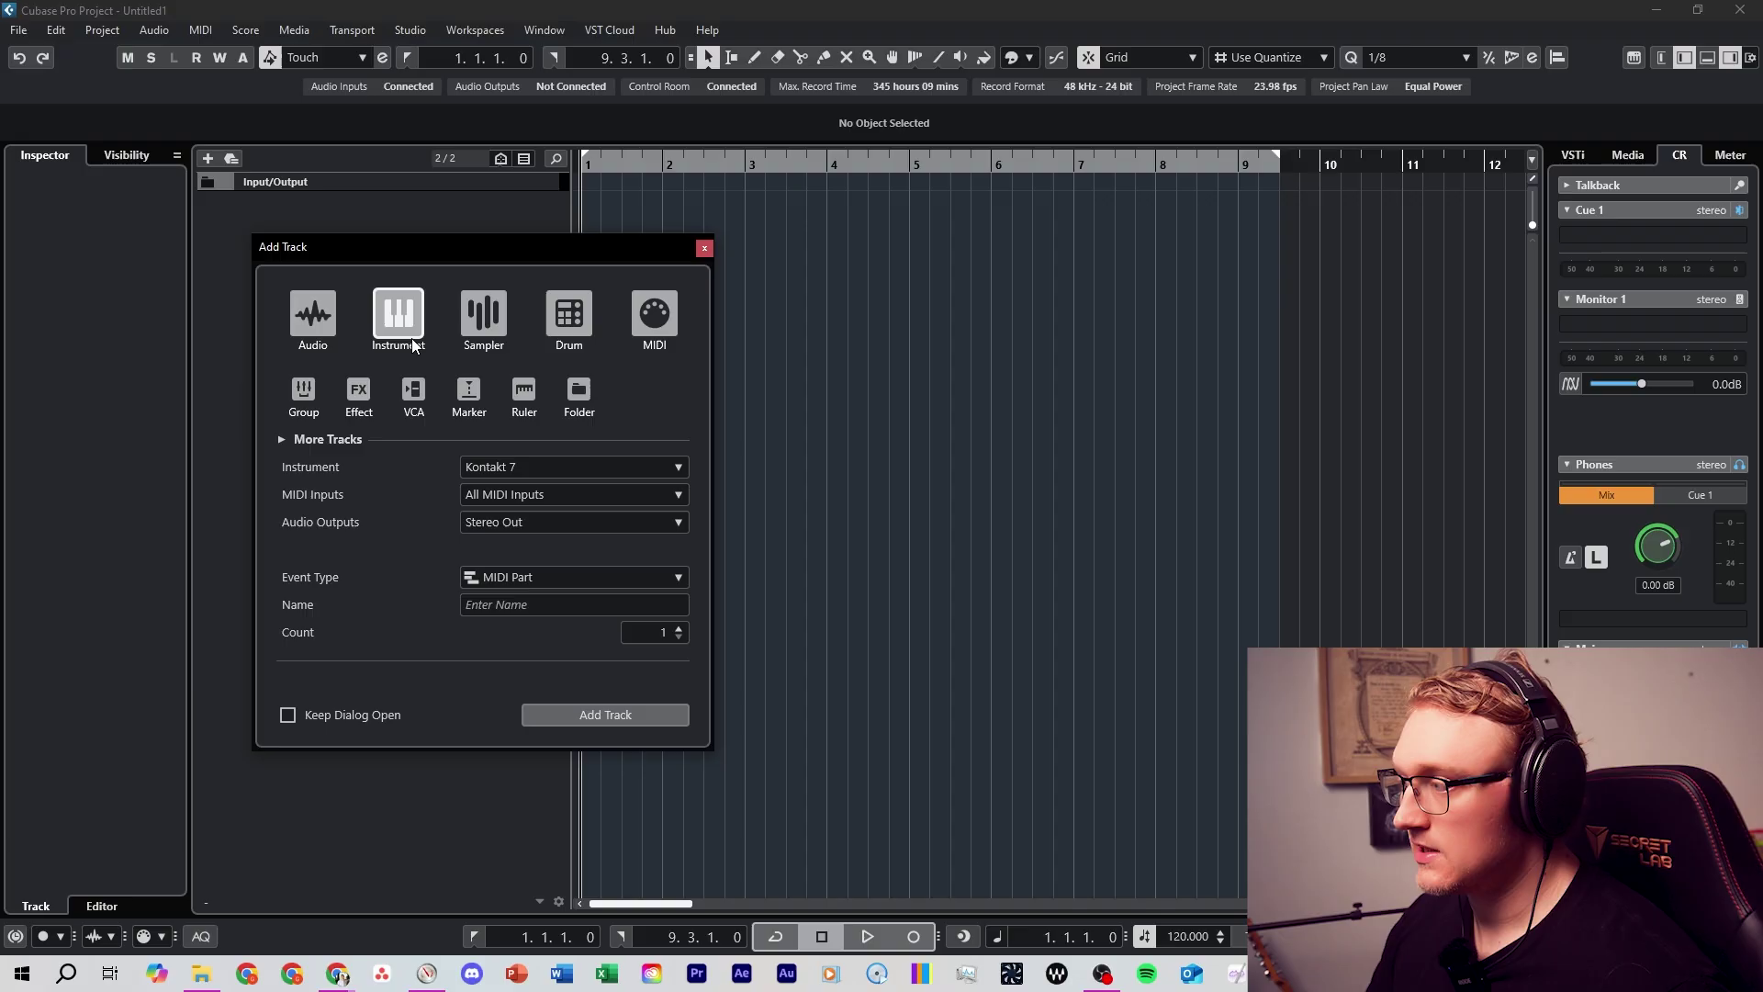
left_click(596, 468)
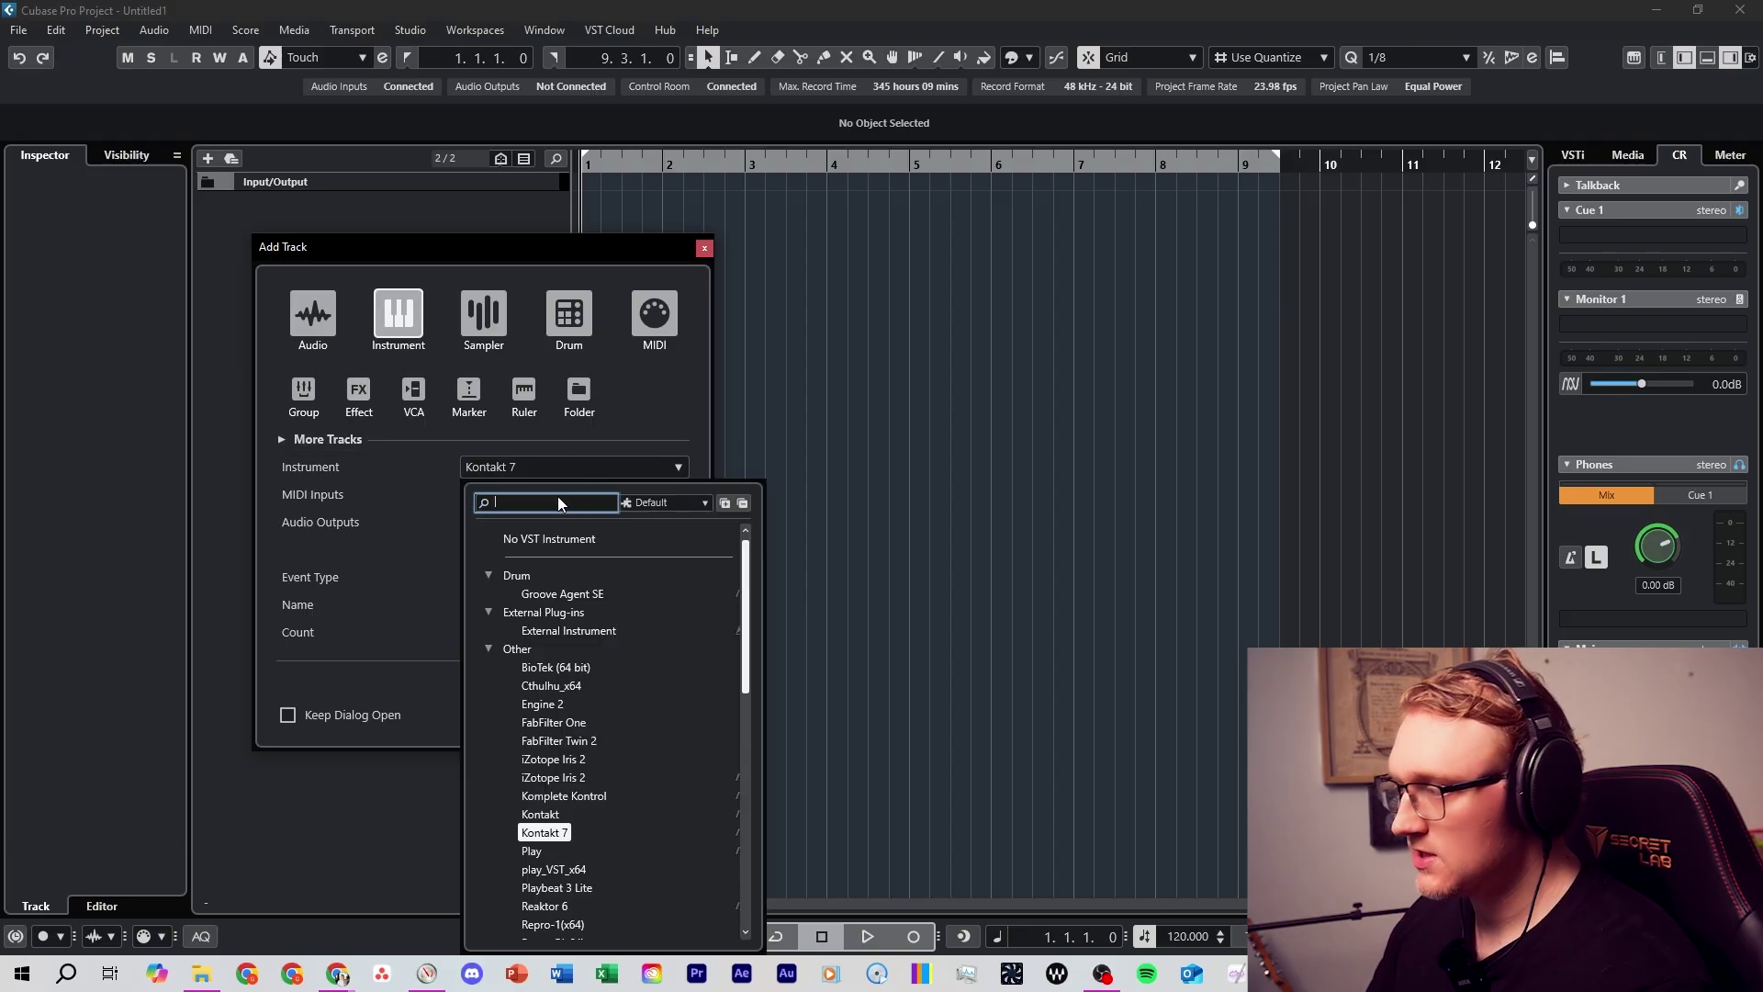
type("hal")
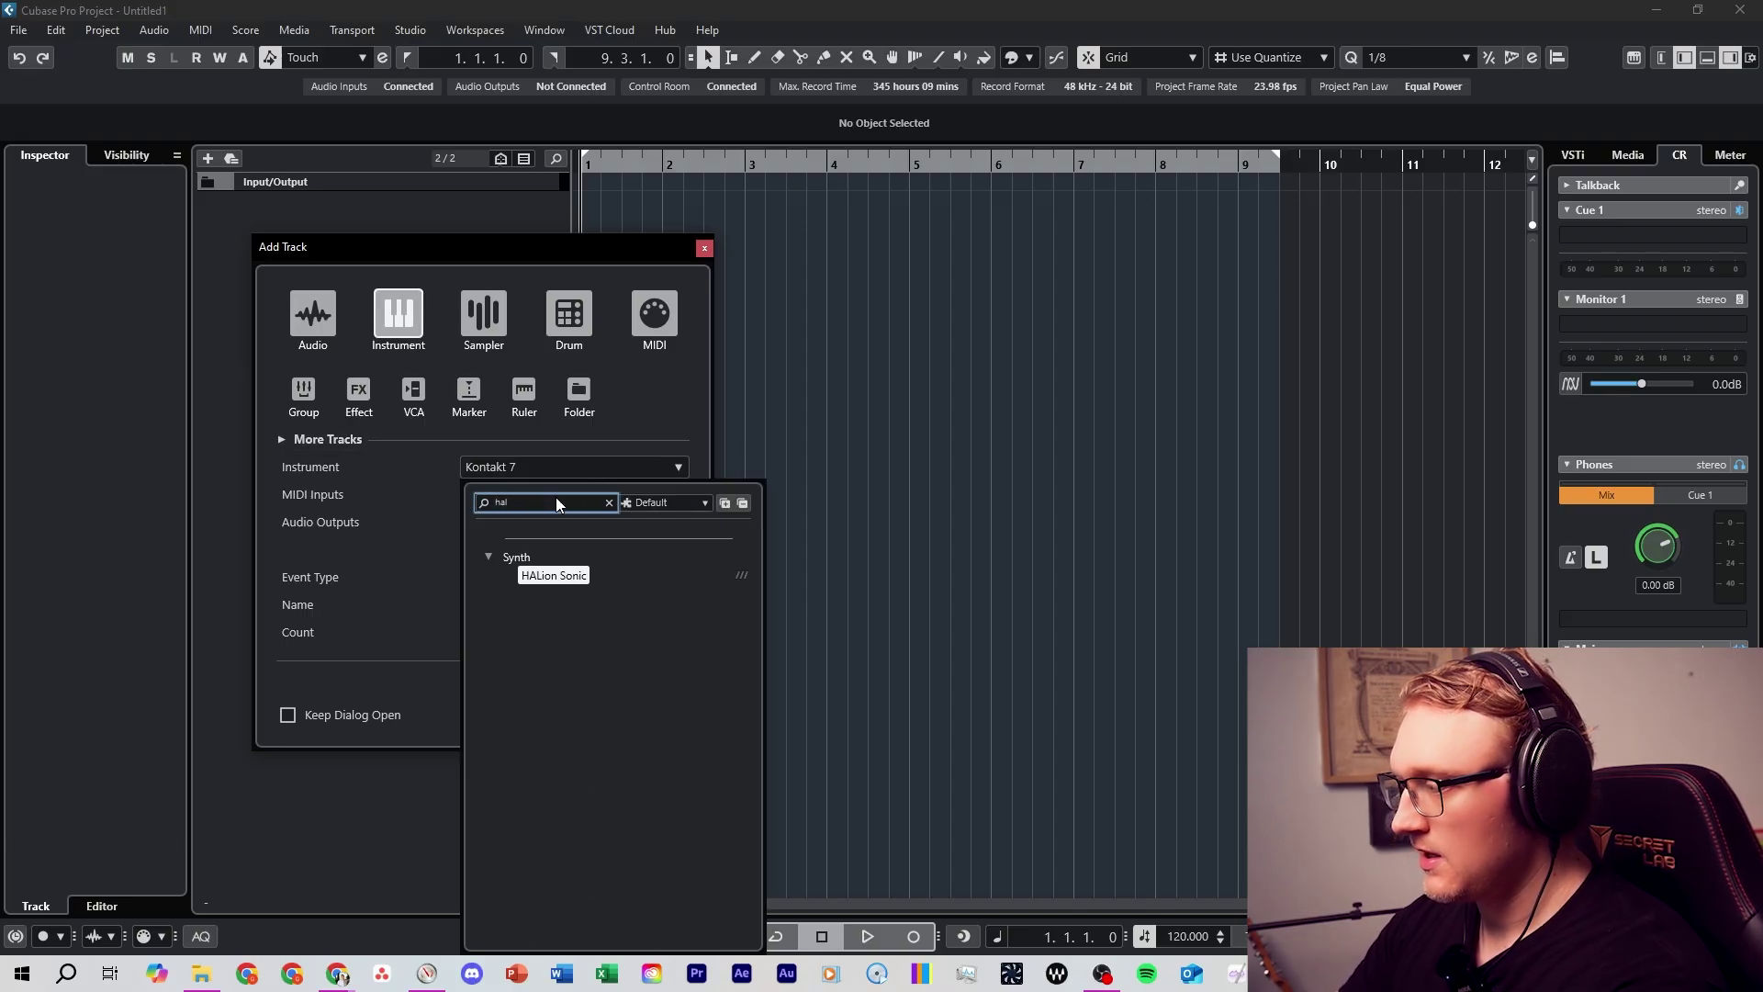
key("Return")
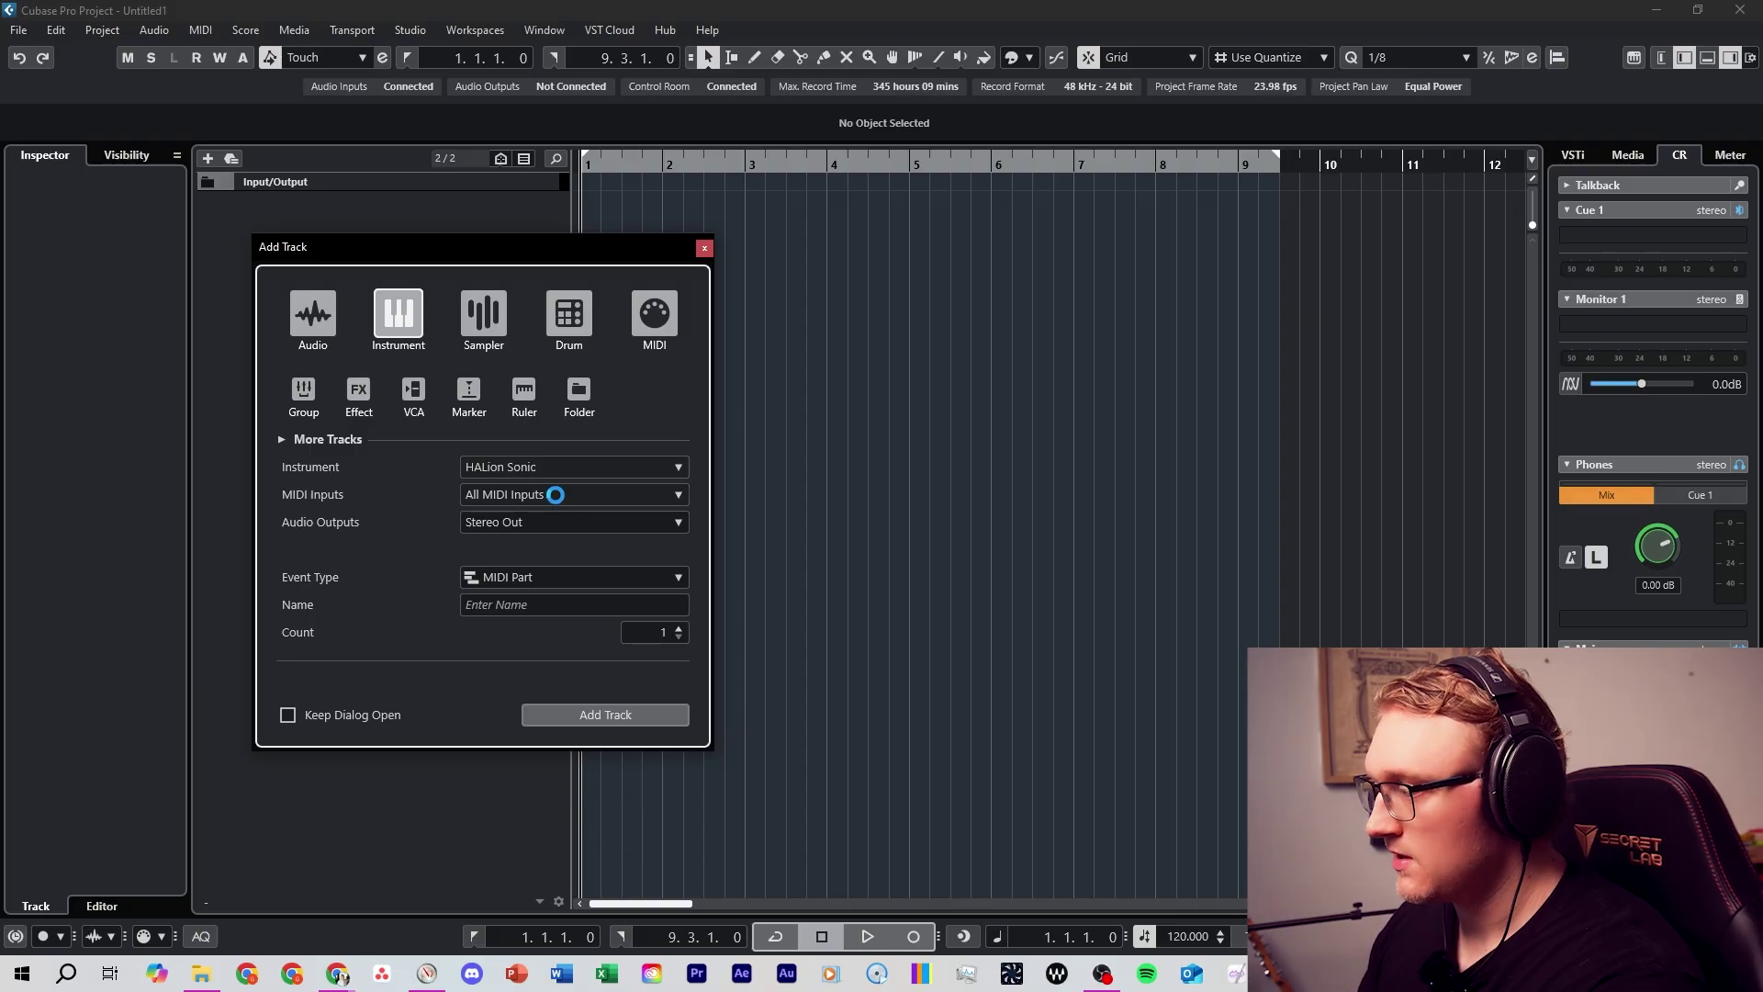
key("Return")
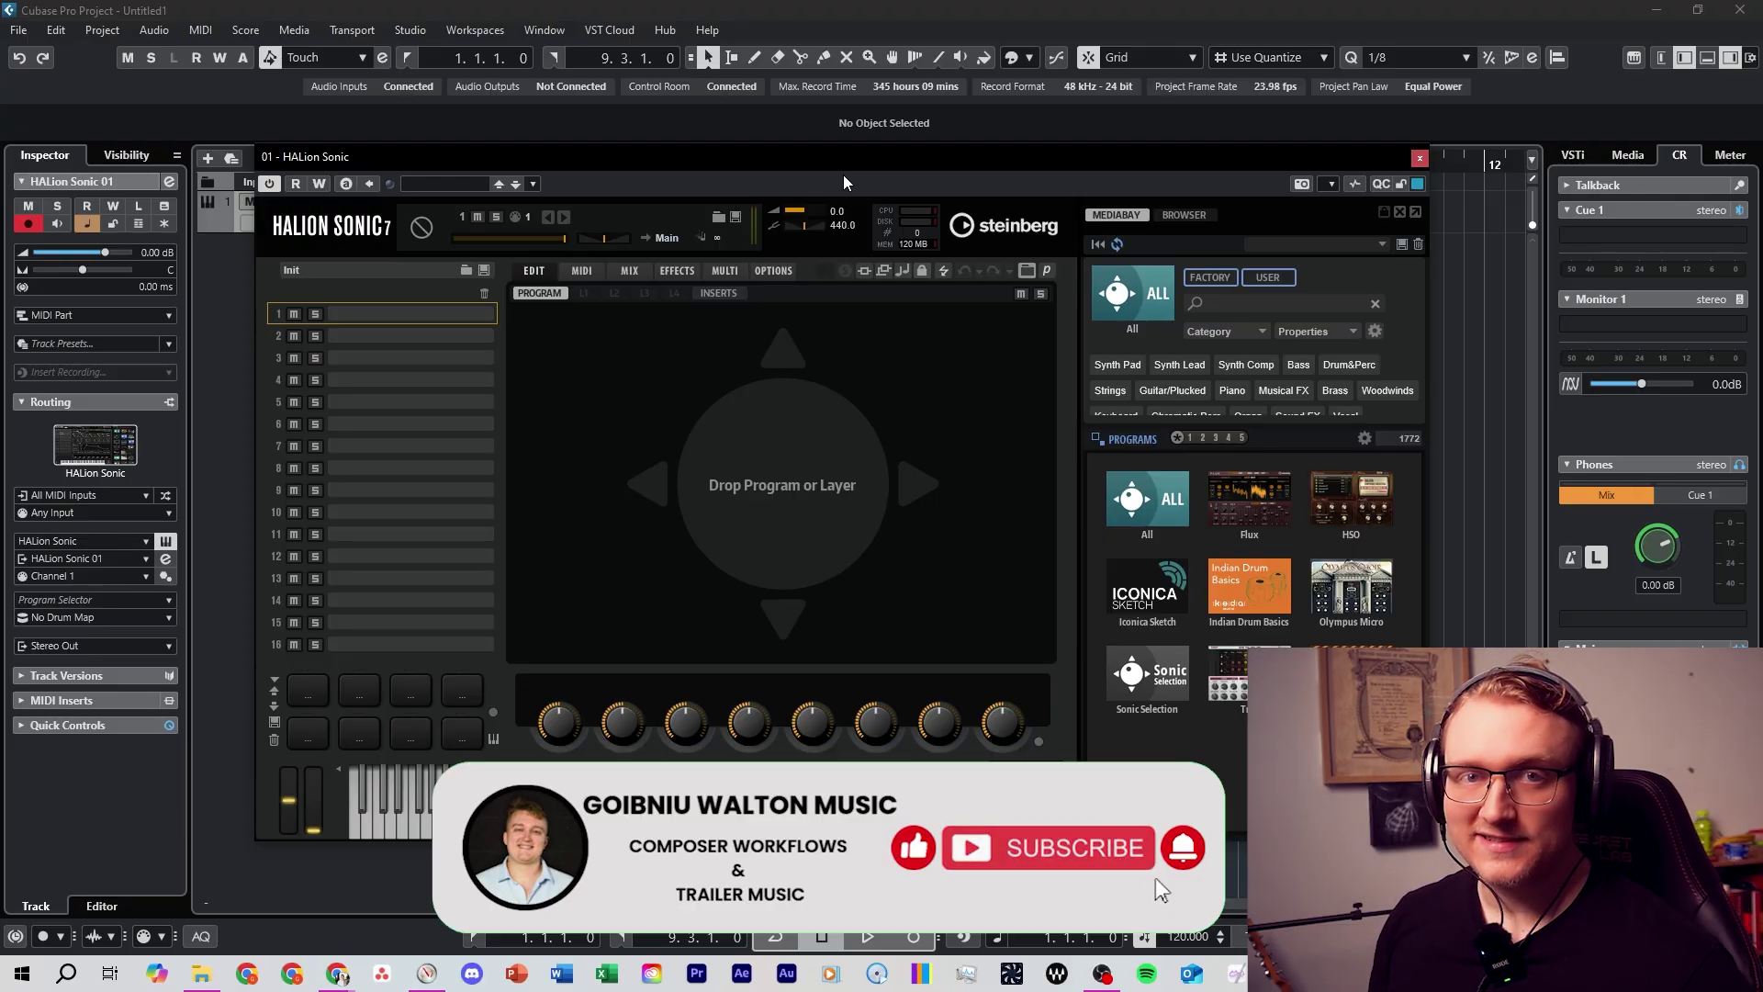
- Load the Synth Pad program [GM 090] Pad 2 (Warm) into HALion Sonic's slot 1
left_click(1113, 367)
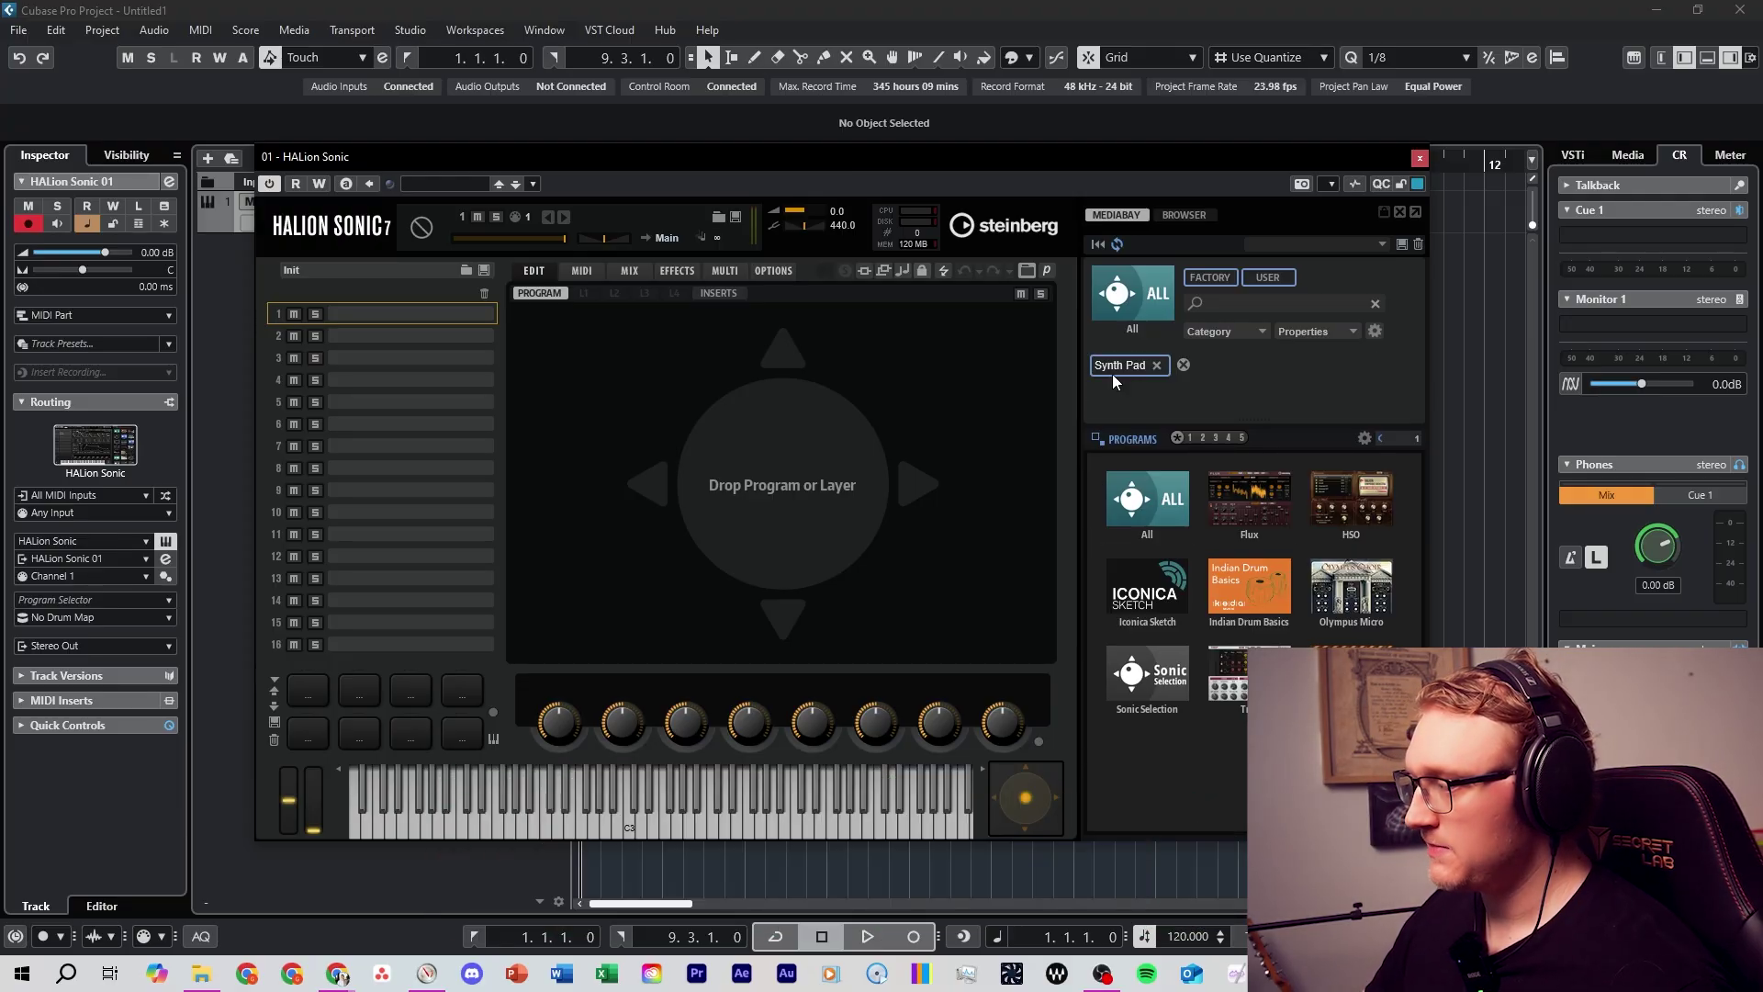
left_click(1168, 515)
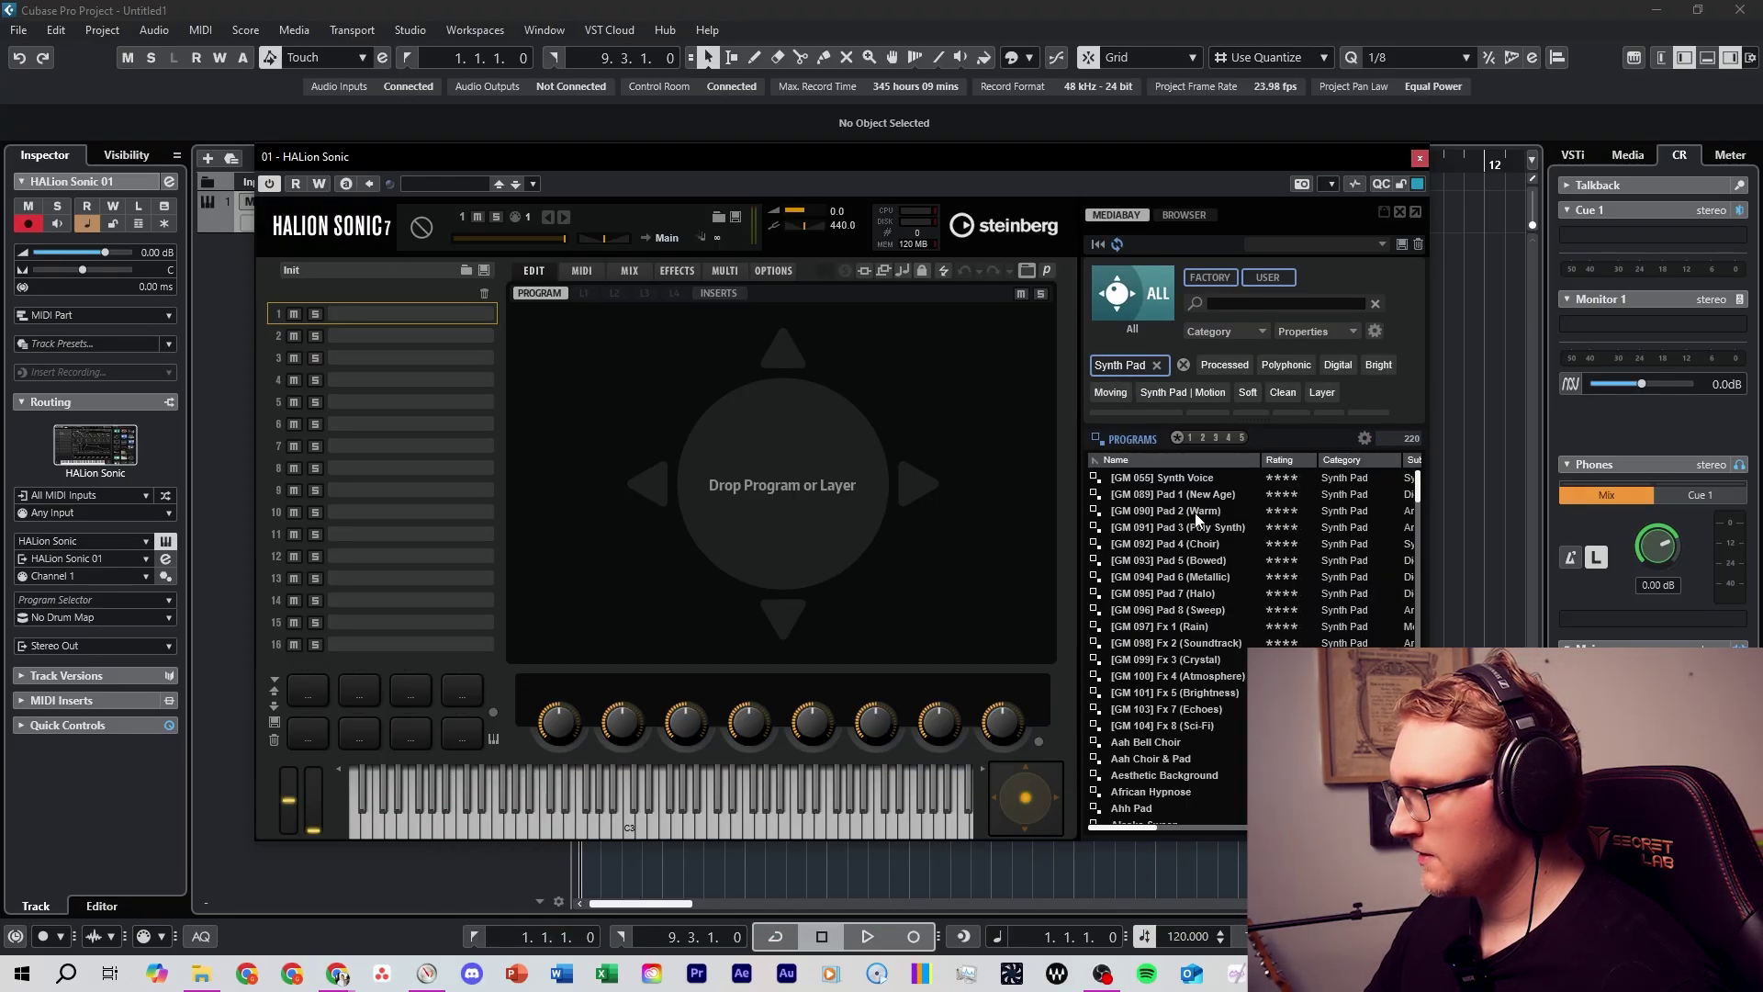
double_click(1191, 512)
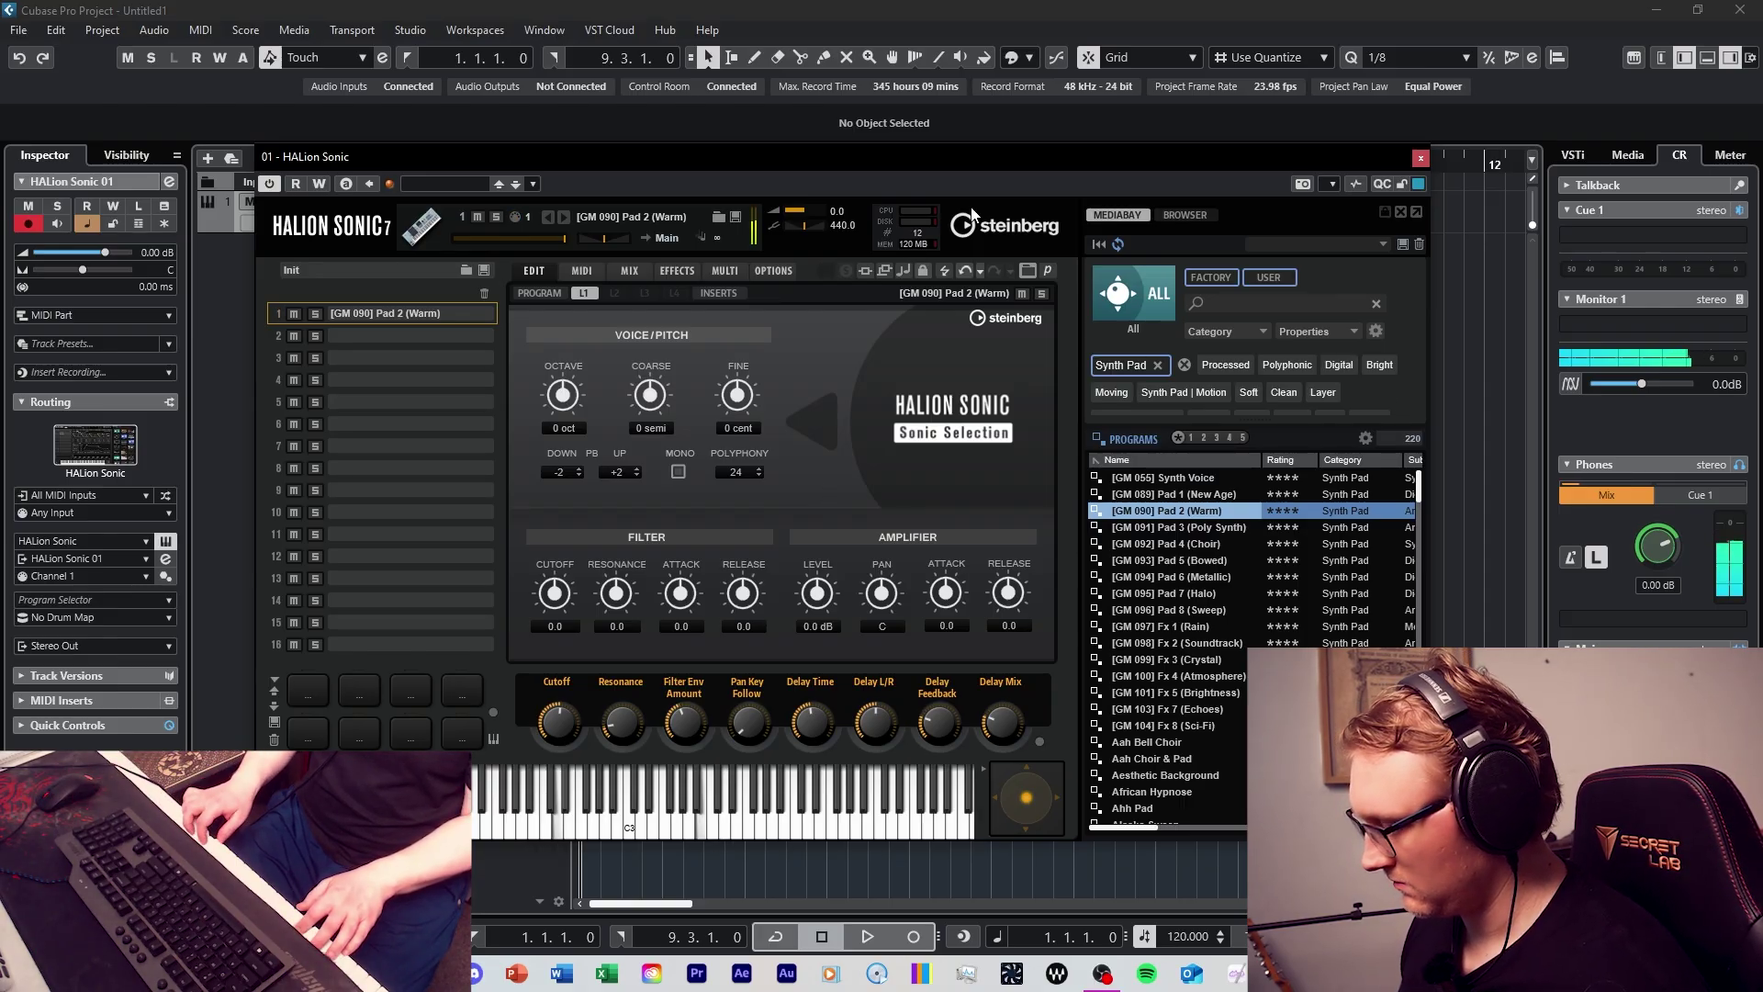
mouse_move(954, 158)
left_mouse_down()
mouse_move(1270, 150)
mouse_move(977, 168)
left_mouse_up()
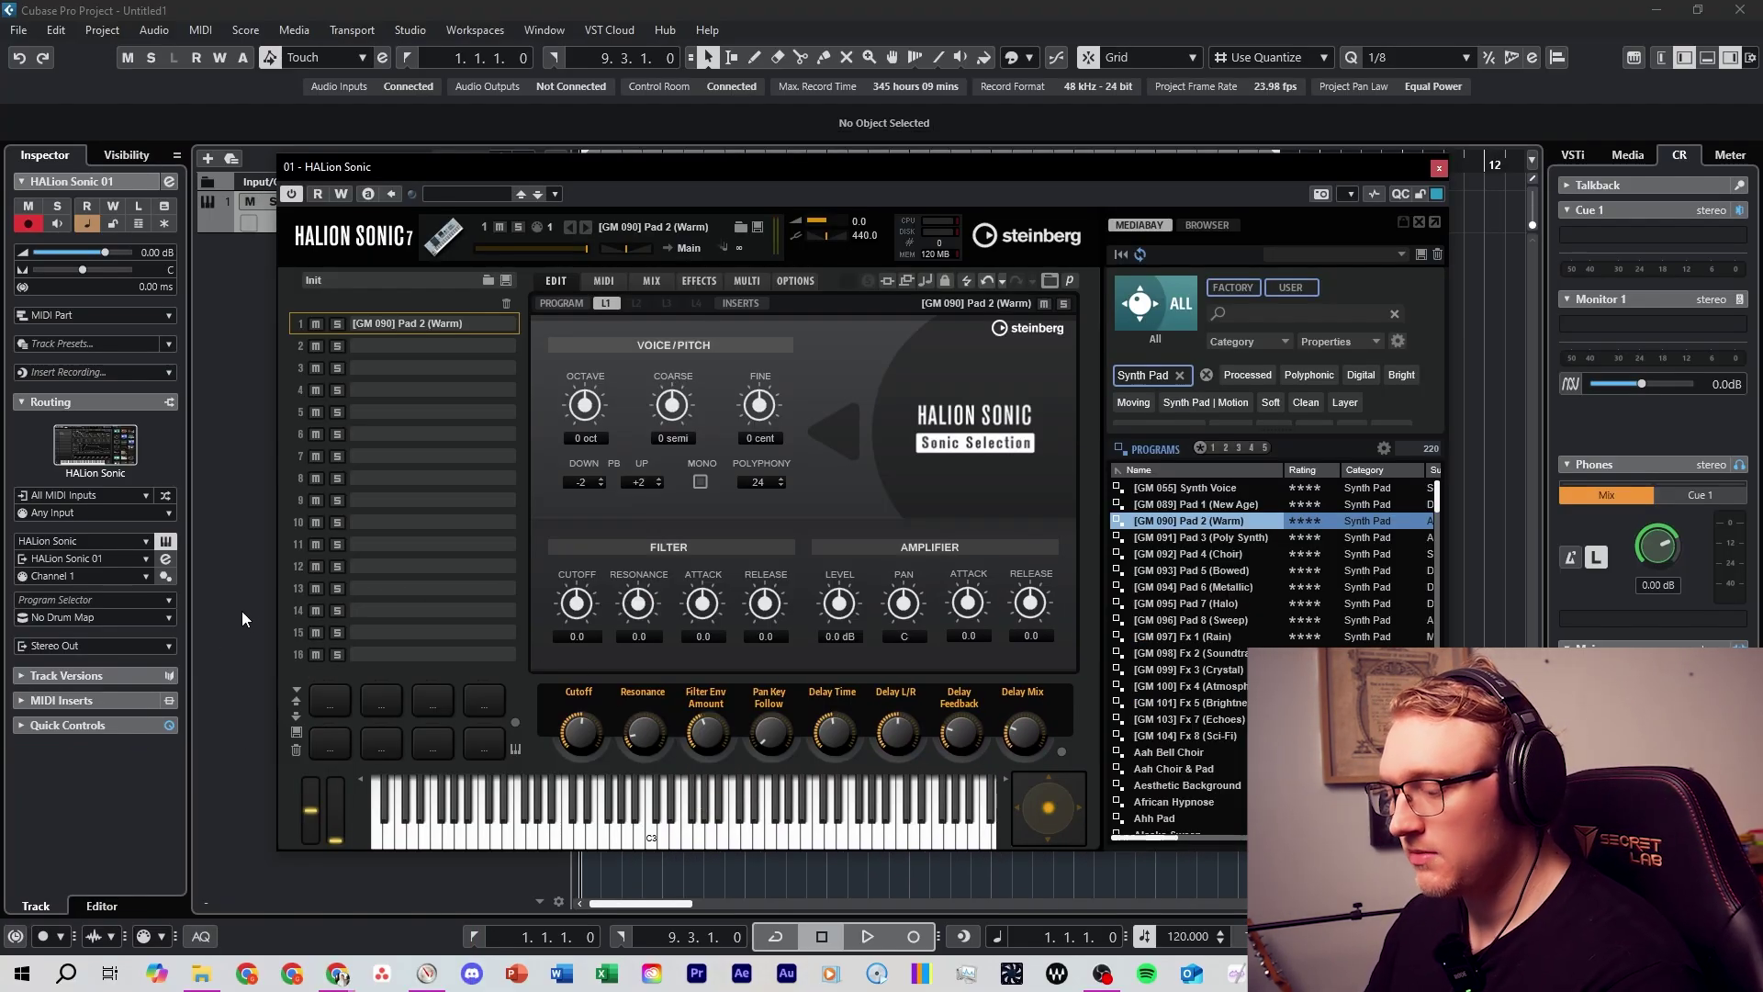
key("alt+k")
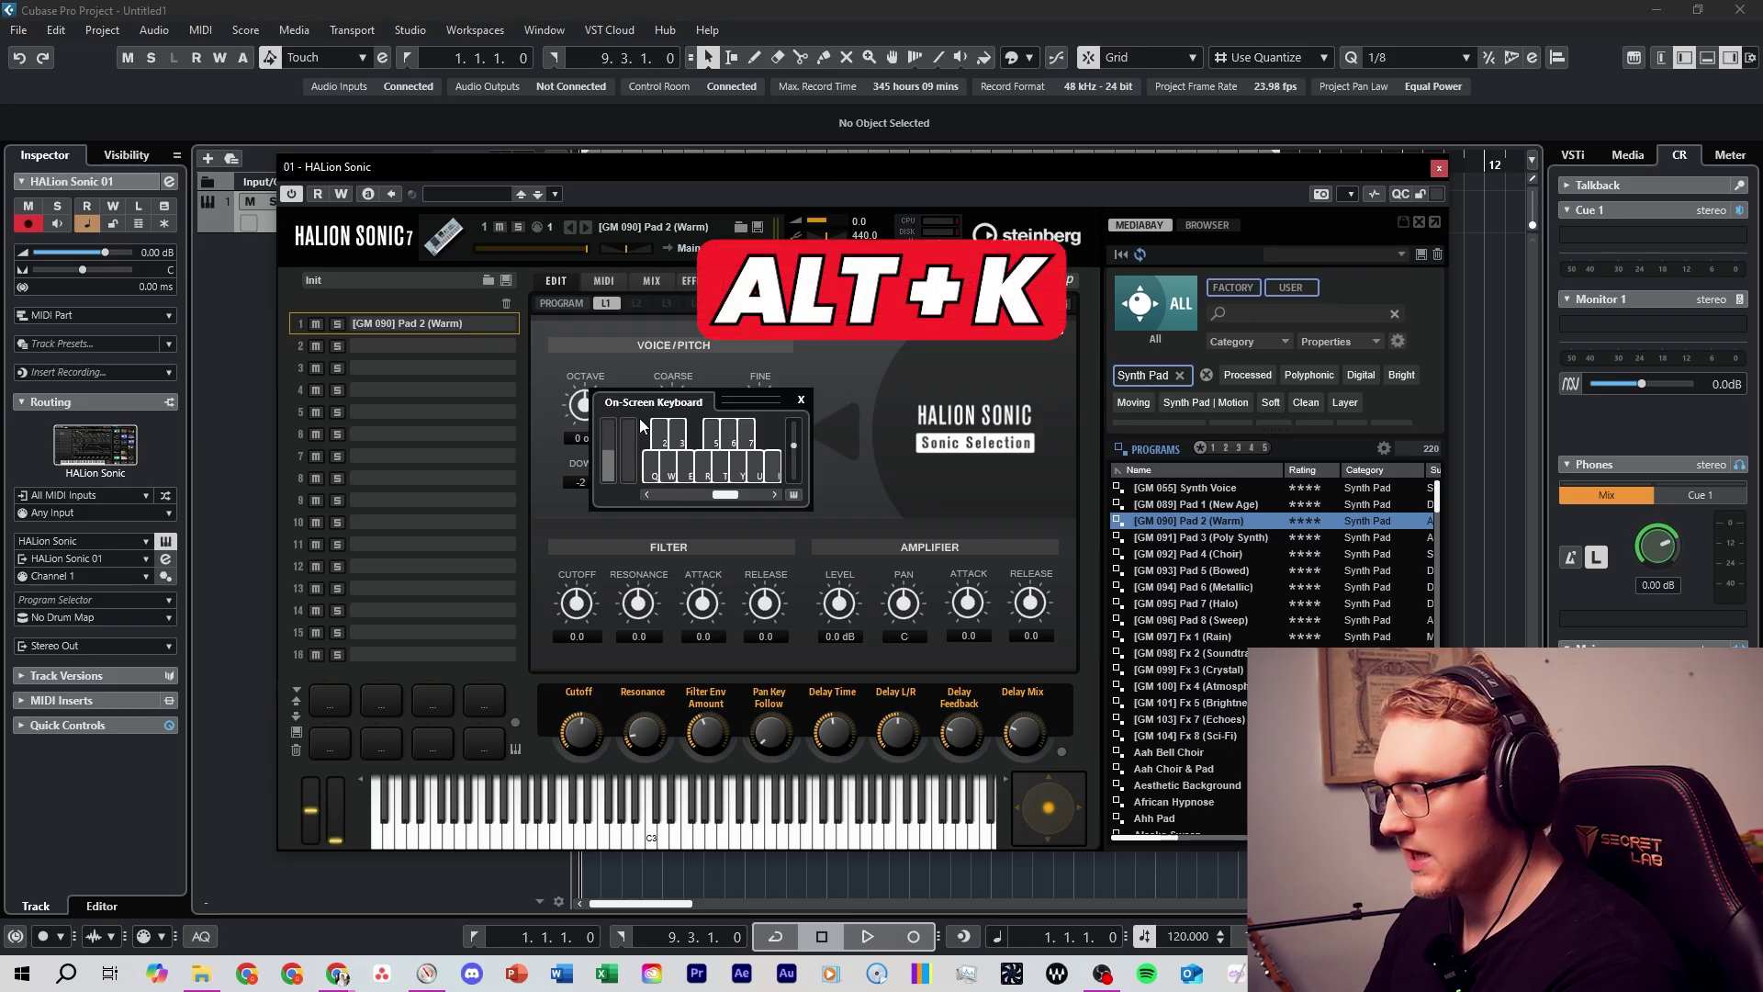
left_click_drag(752, 400, 680, 488)
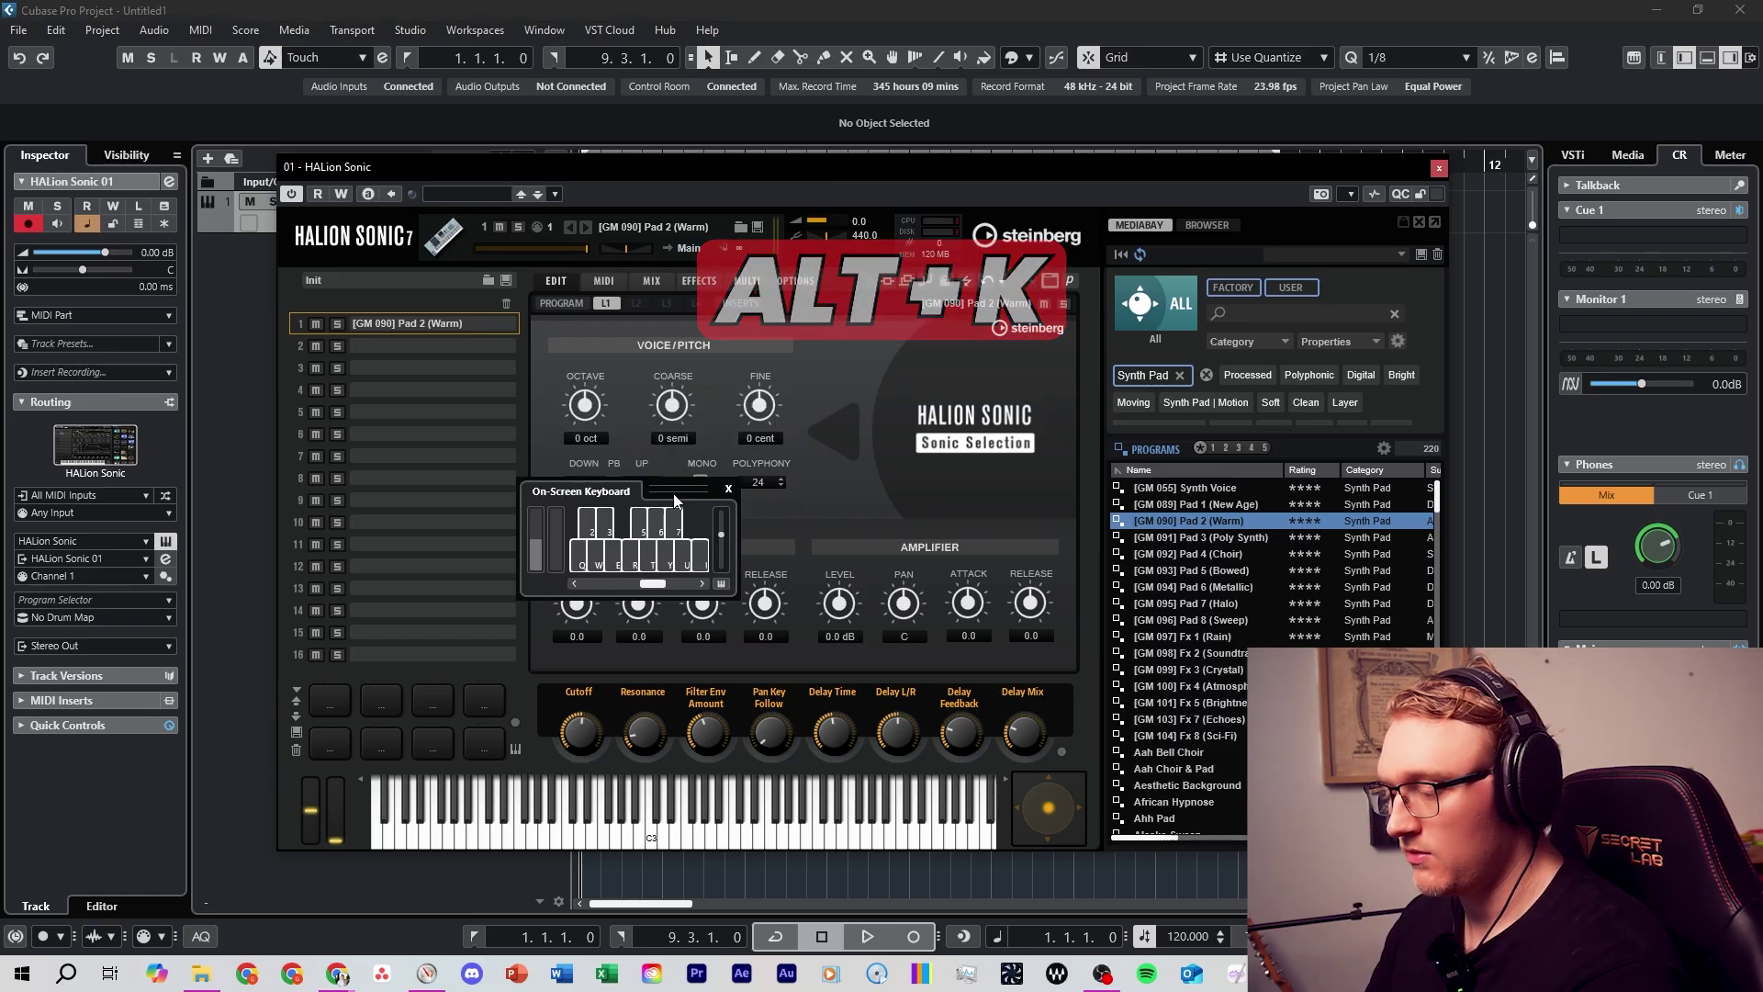
key("q")
key("r")
key("q")
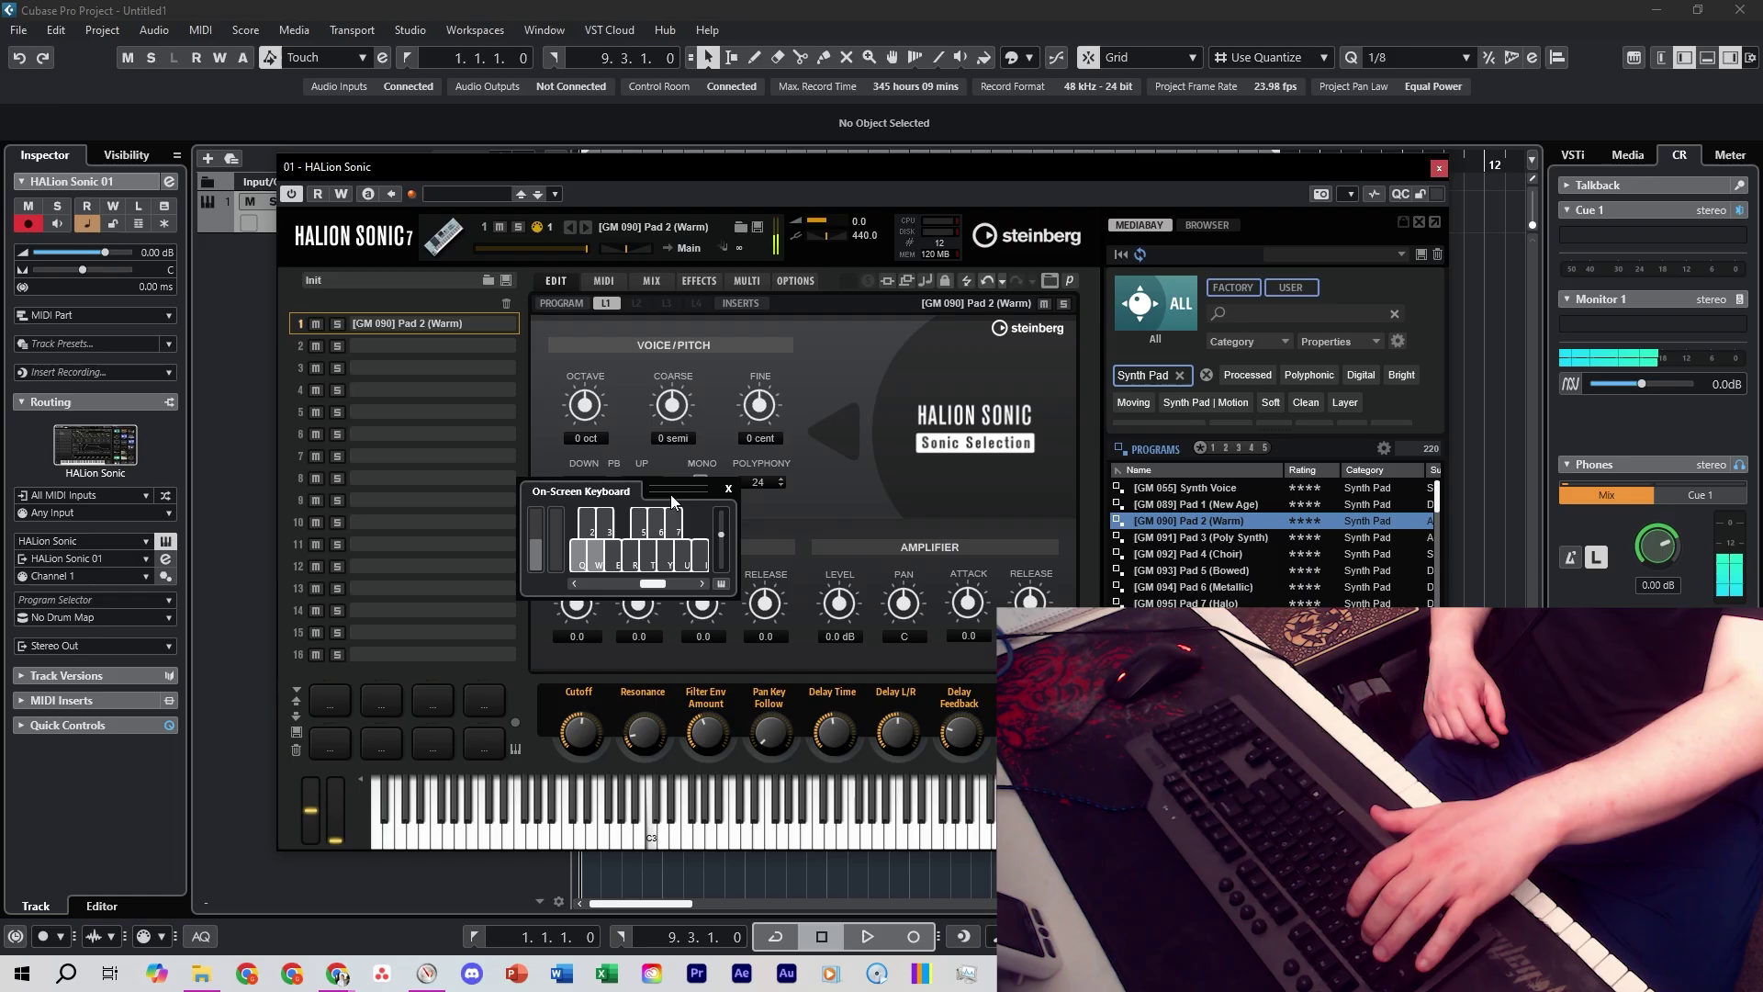
key("q")
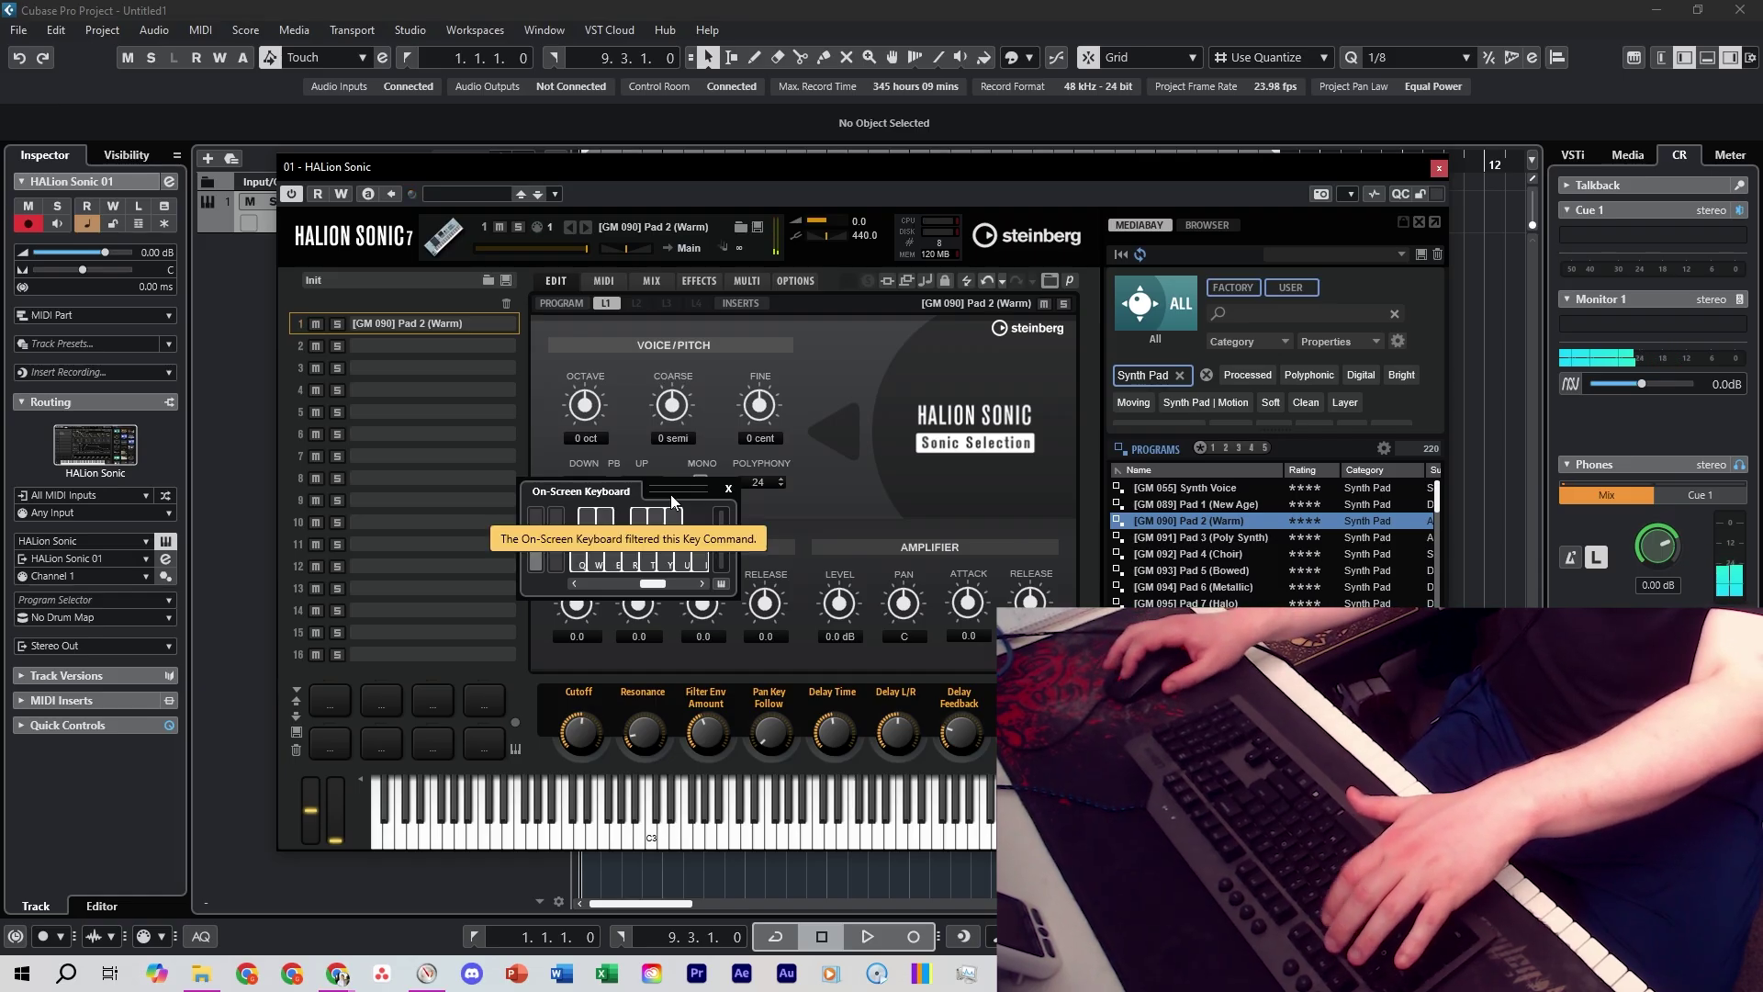
key("7")
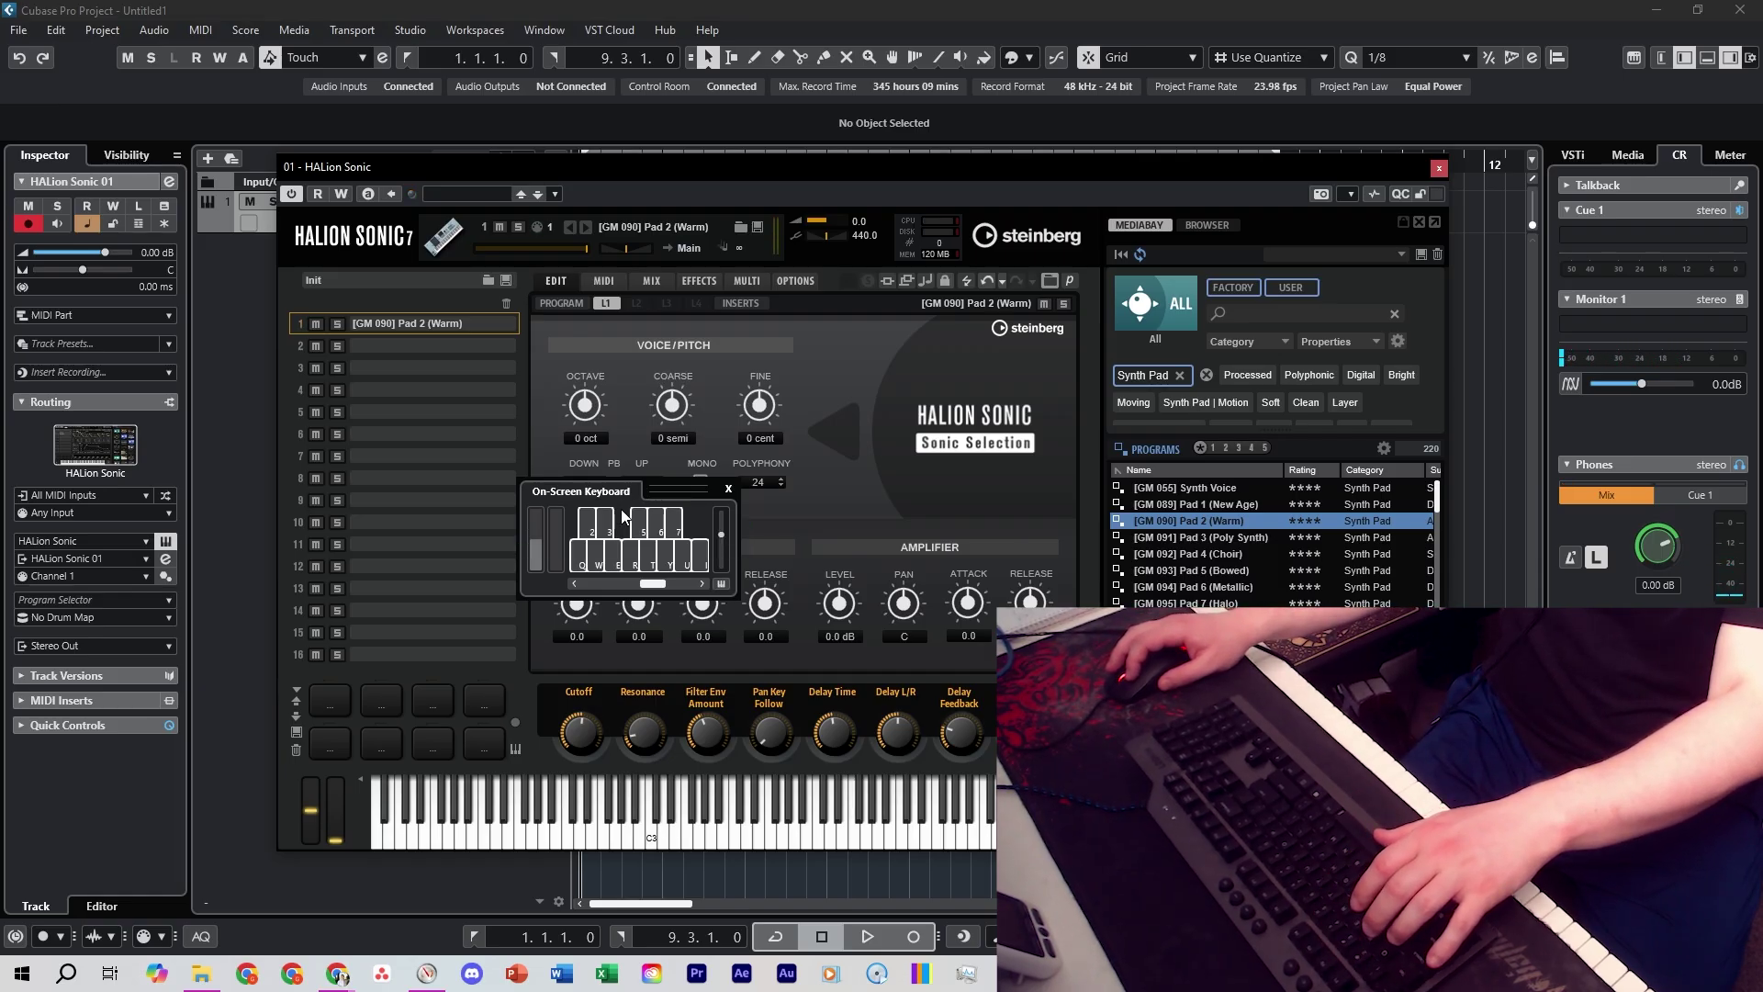
key("r")
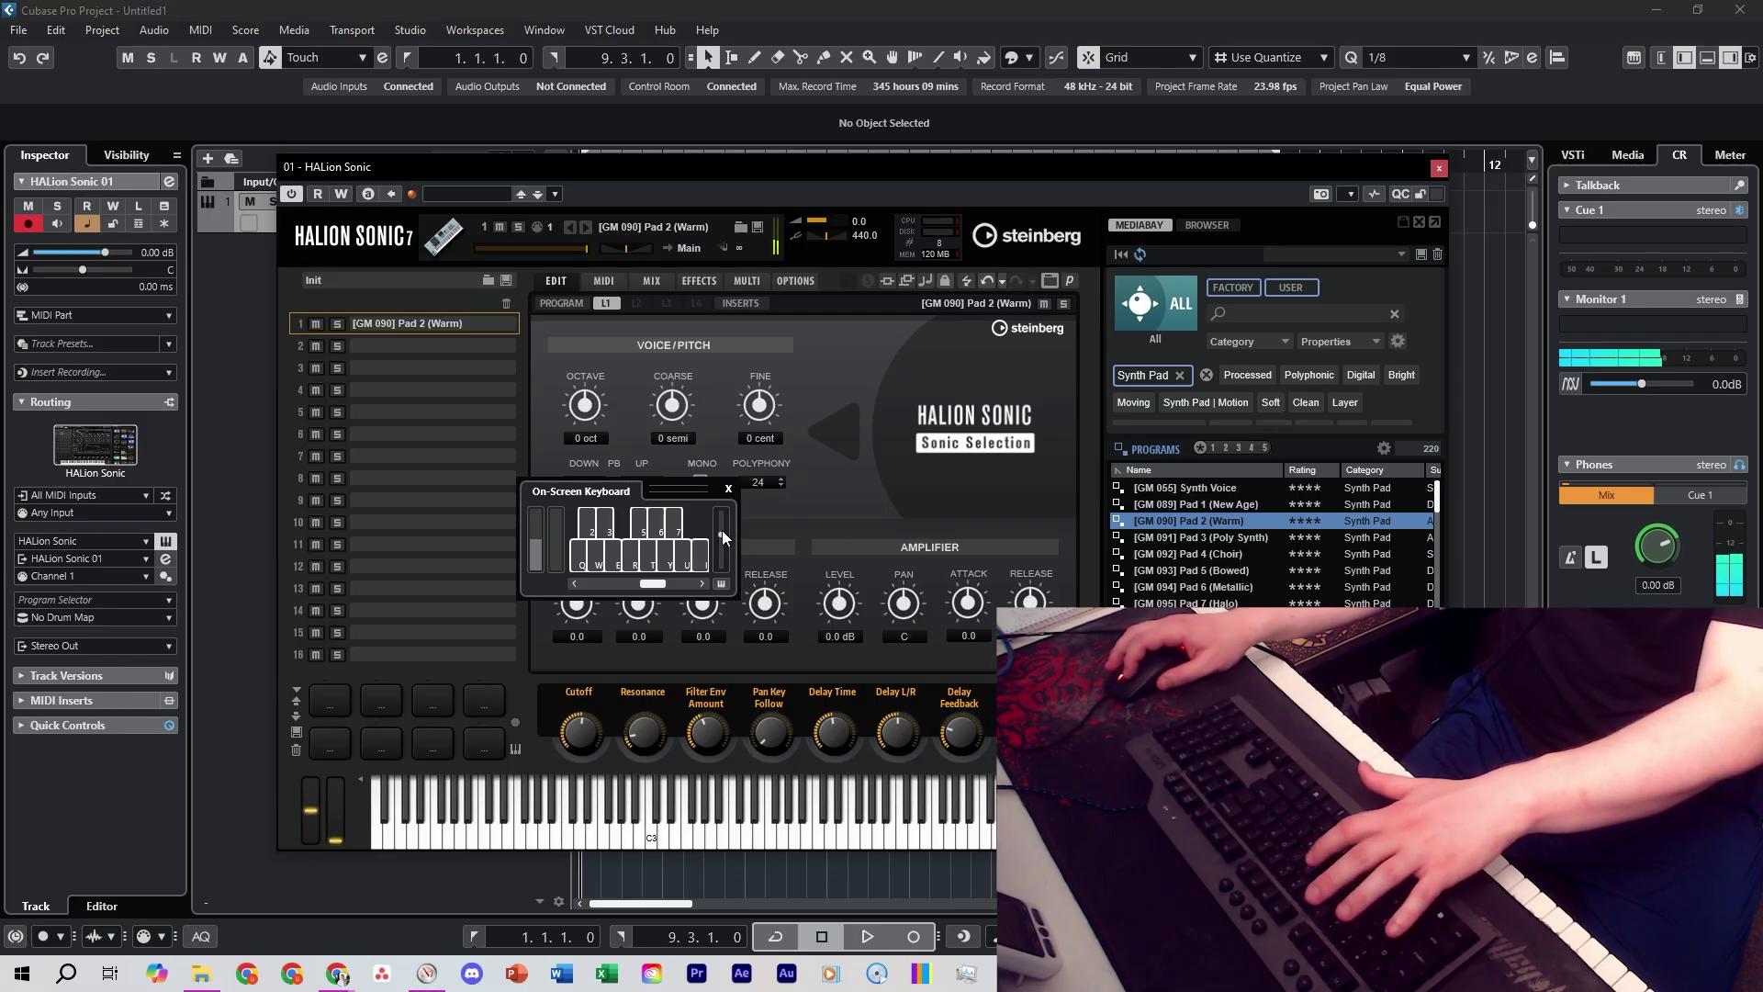
mouse_move(722, 532)
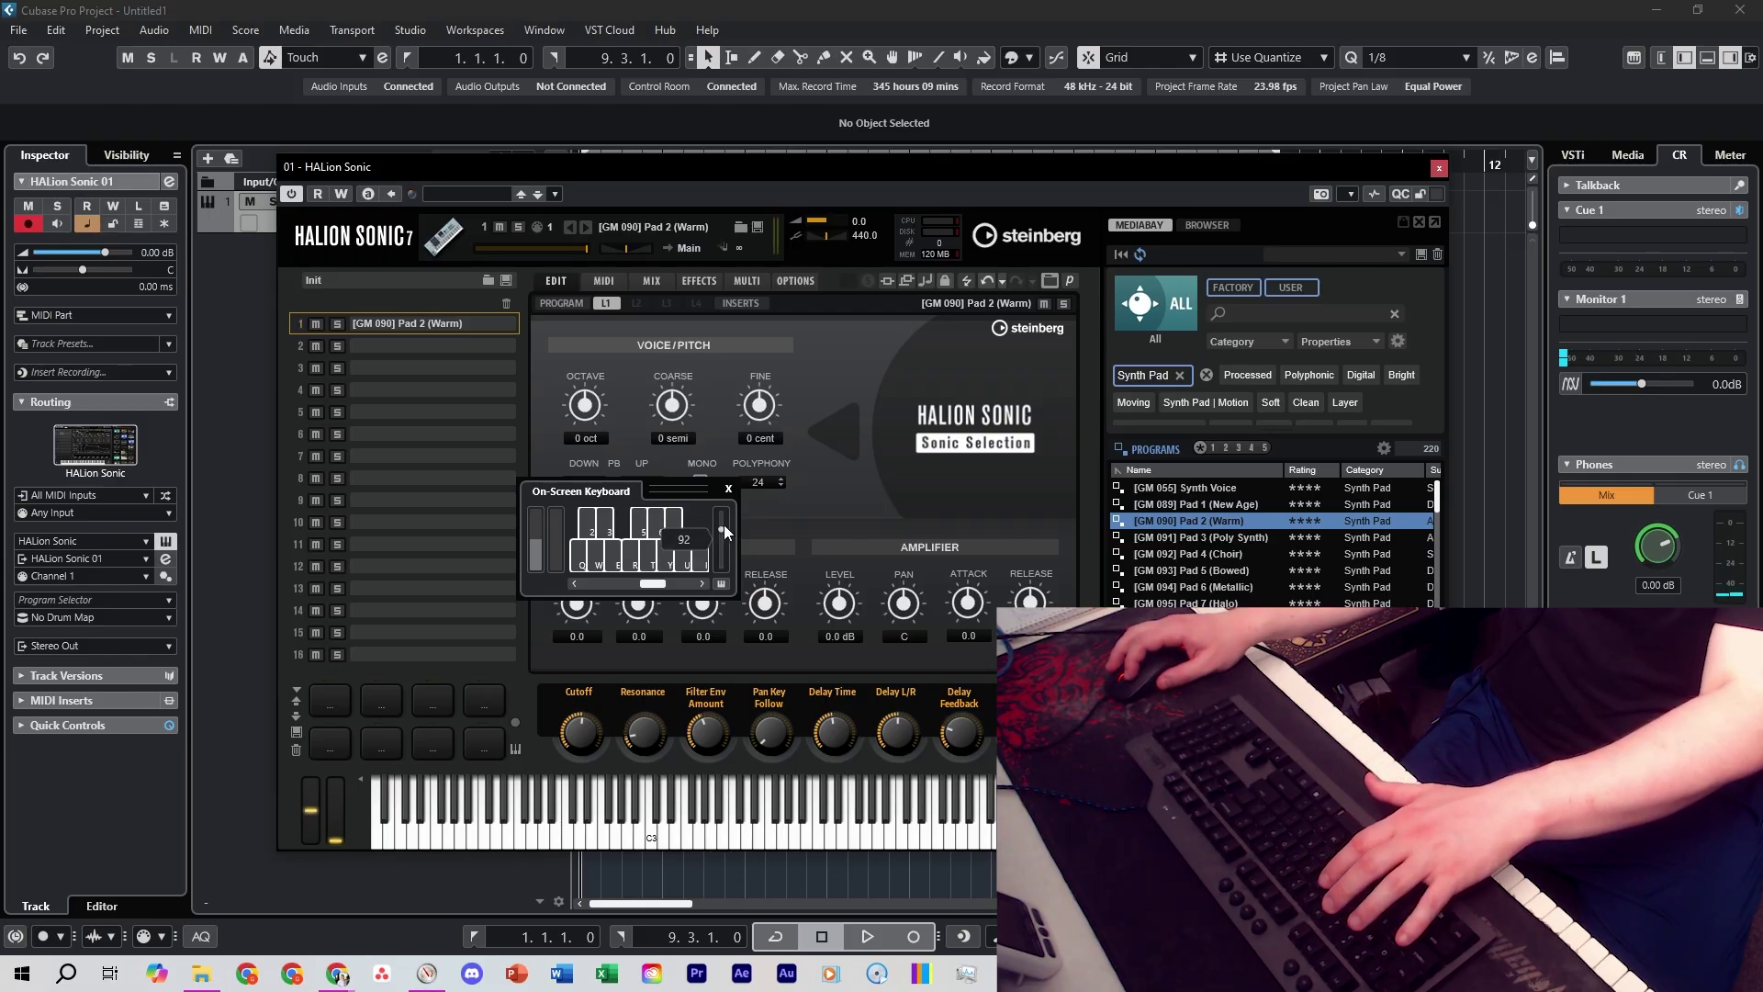
key("3")
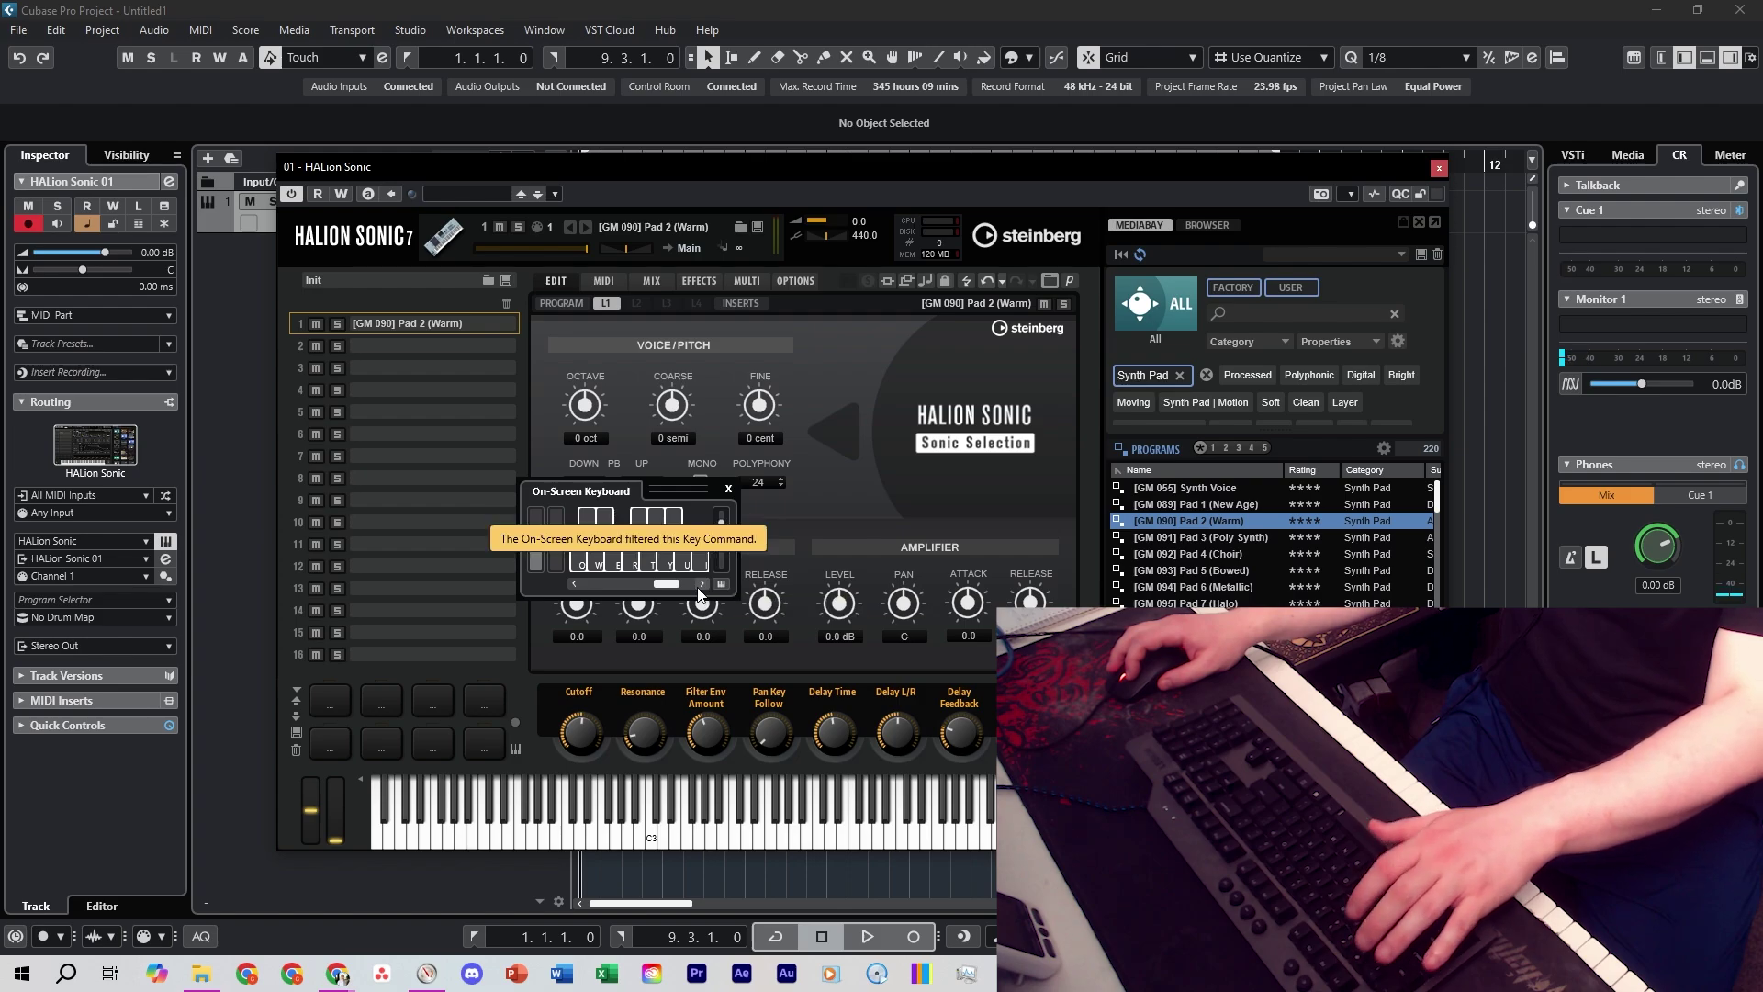
key("2")
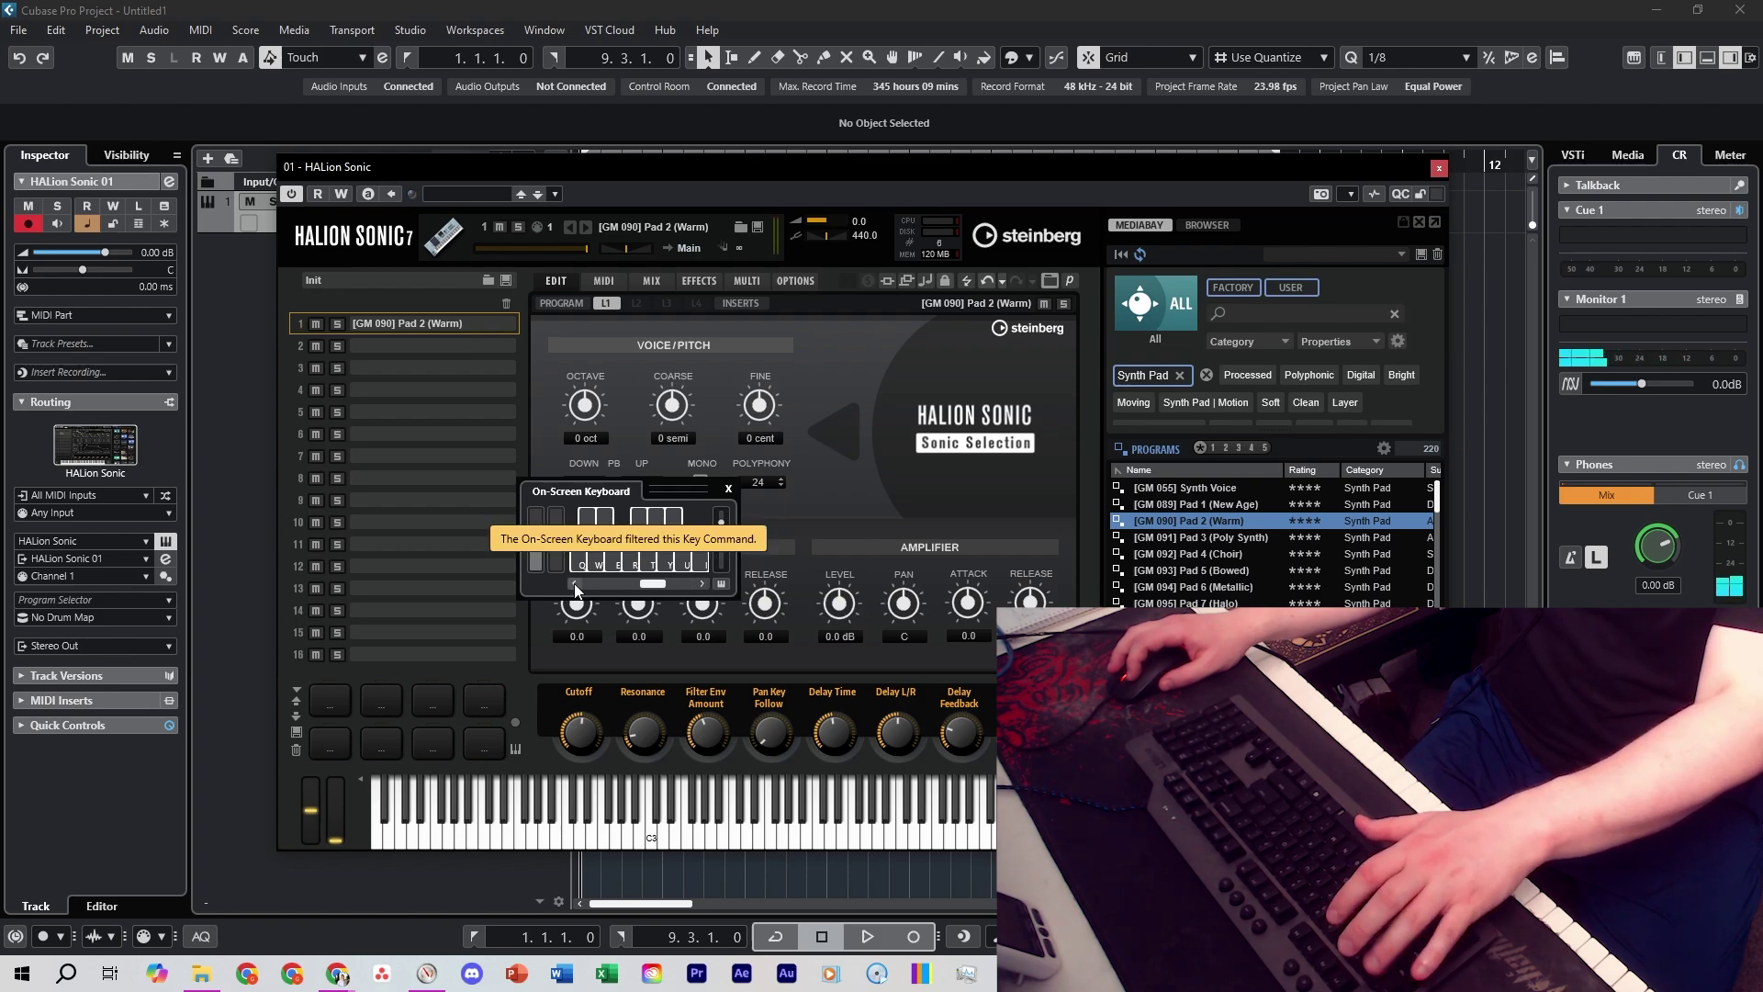
left_click(574, 585)
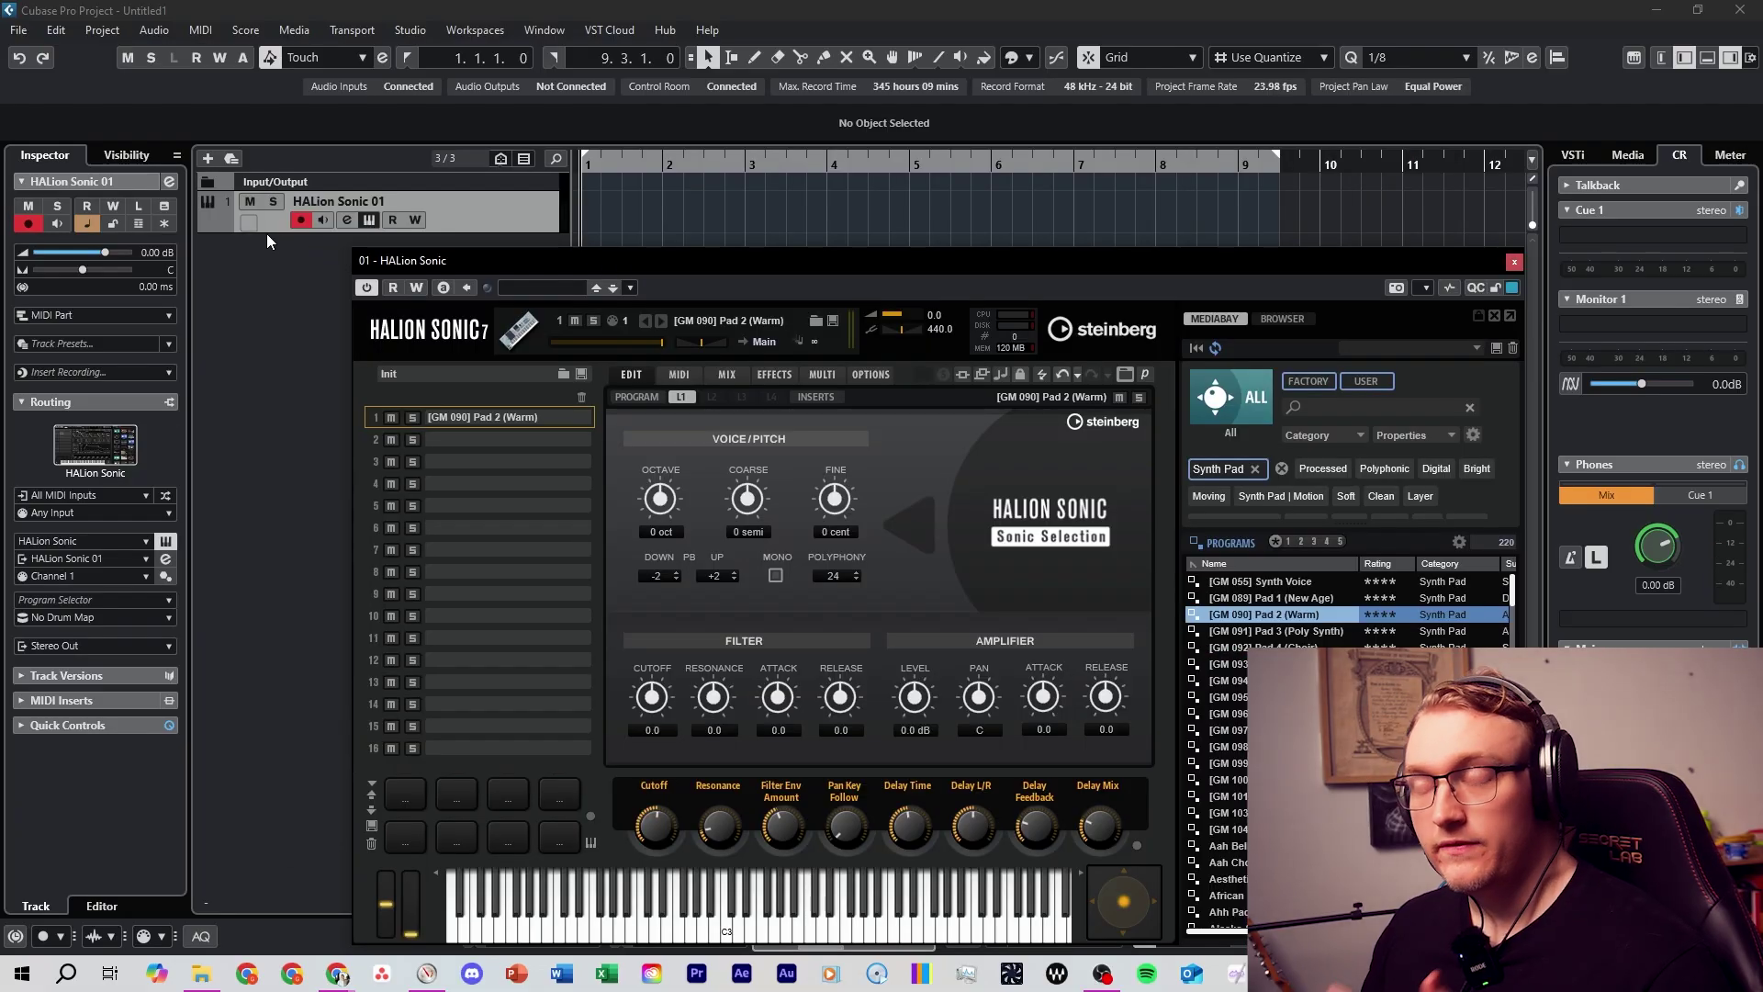
- Disarm recording on the HALion Sonic 01 track and close the HALion Sonic window
left_click(301, 220)
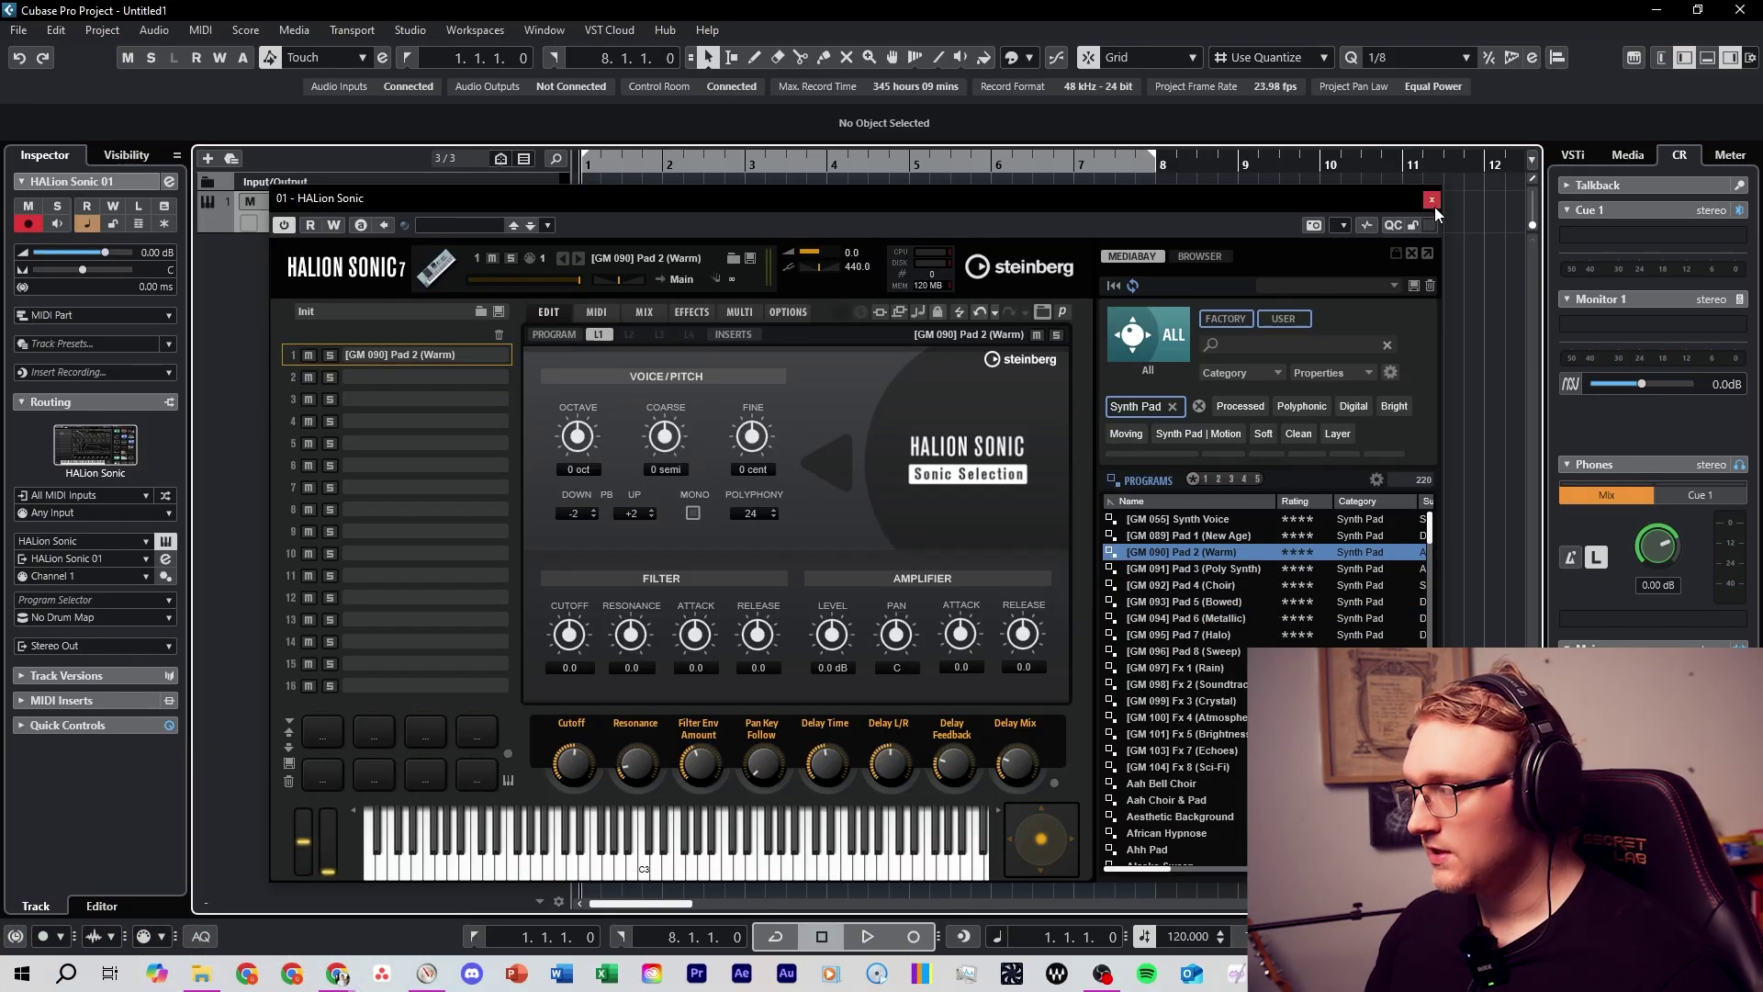
left_click(1433, 201)
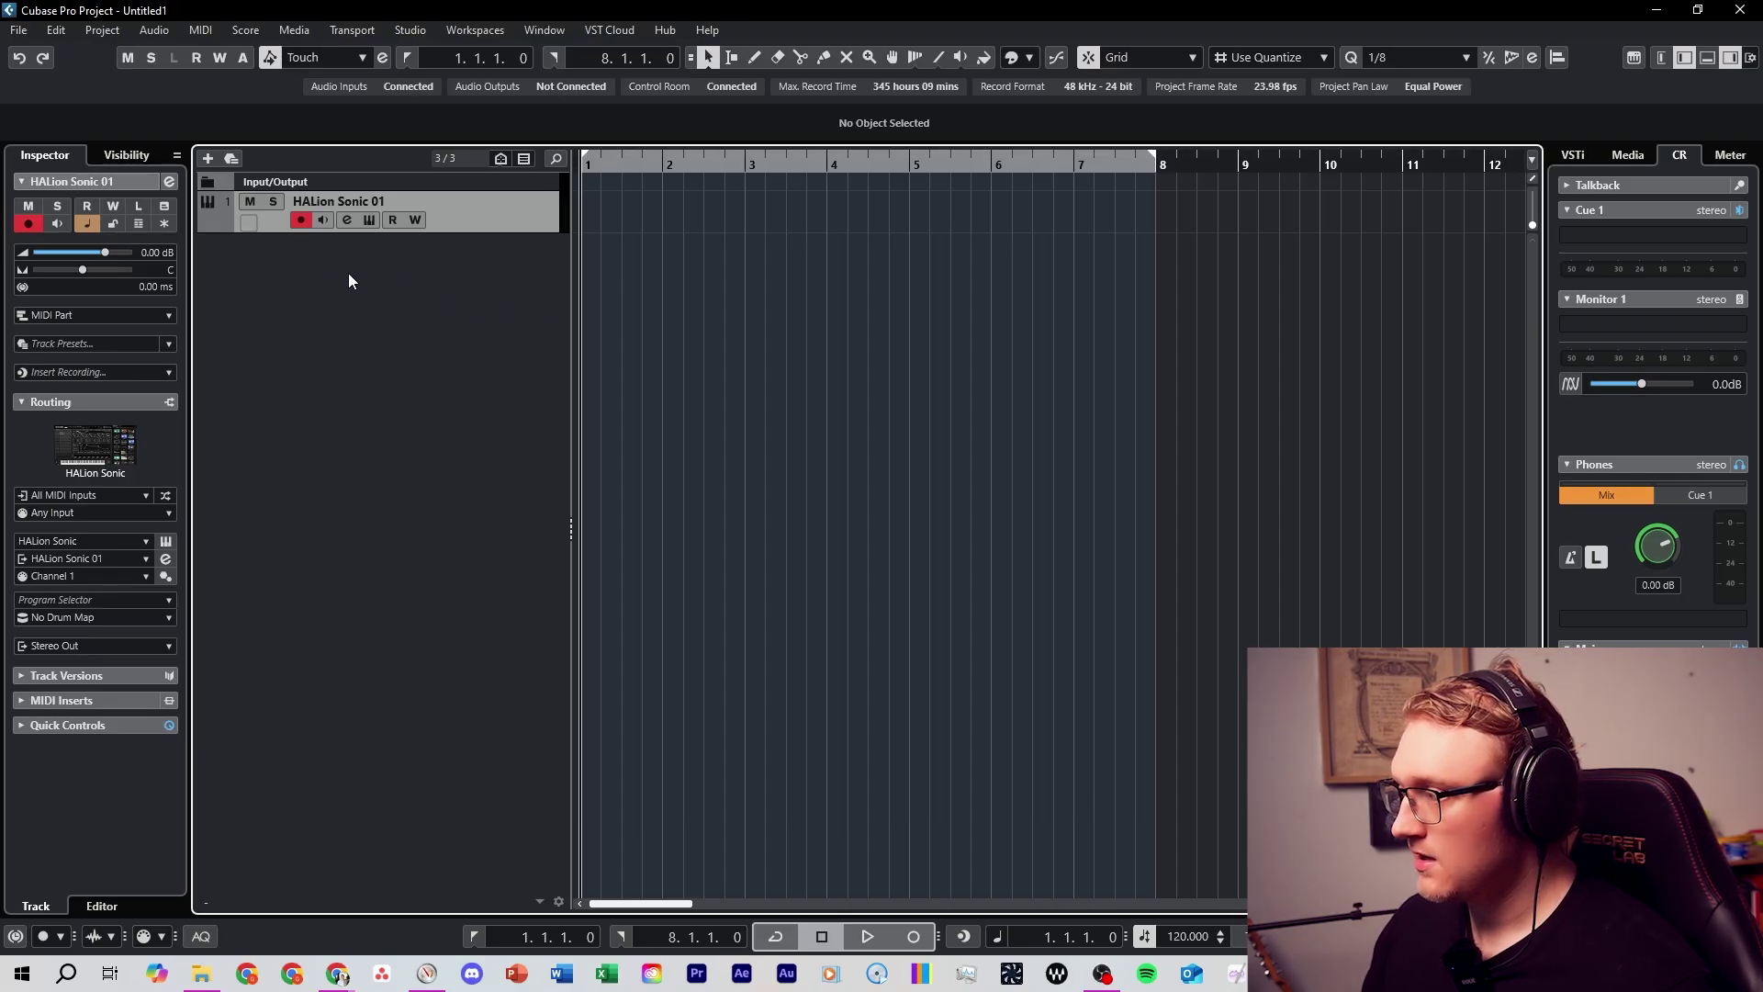
- Record a MIDI phrase on HALion Sonic 01 spanning bars 1–10, then play it back from bar 2
left_click(914, 938)
key("space")
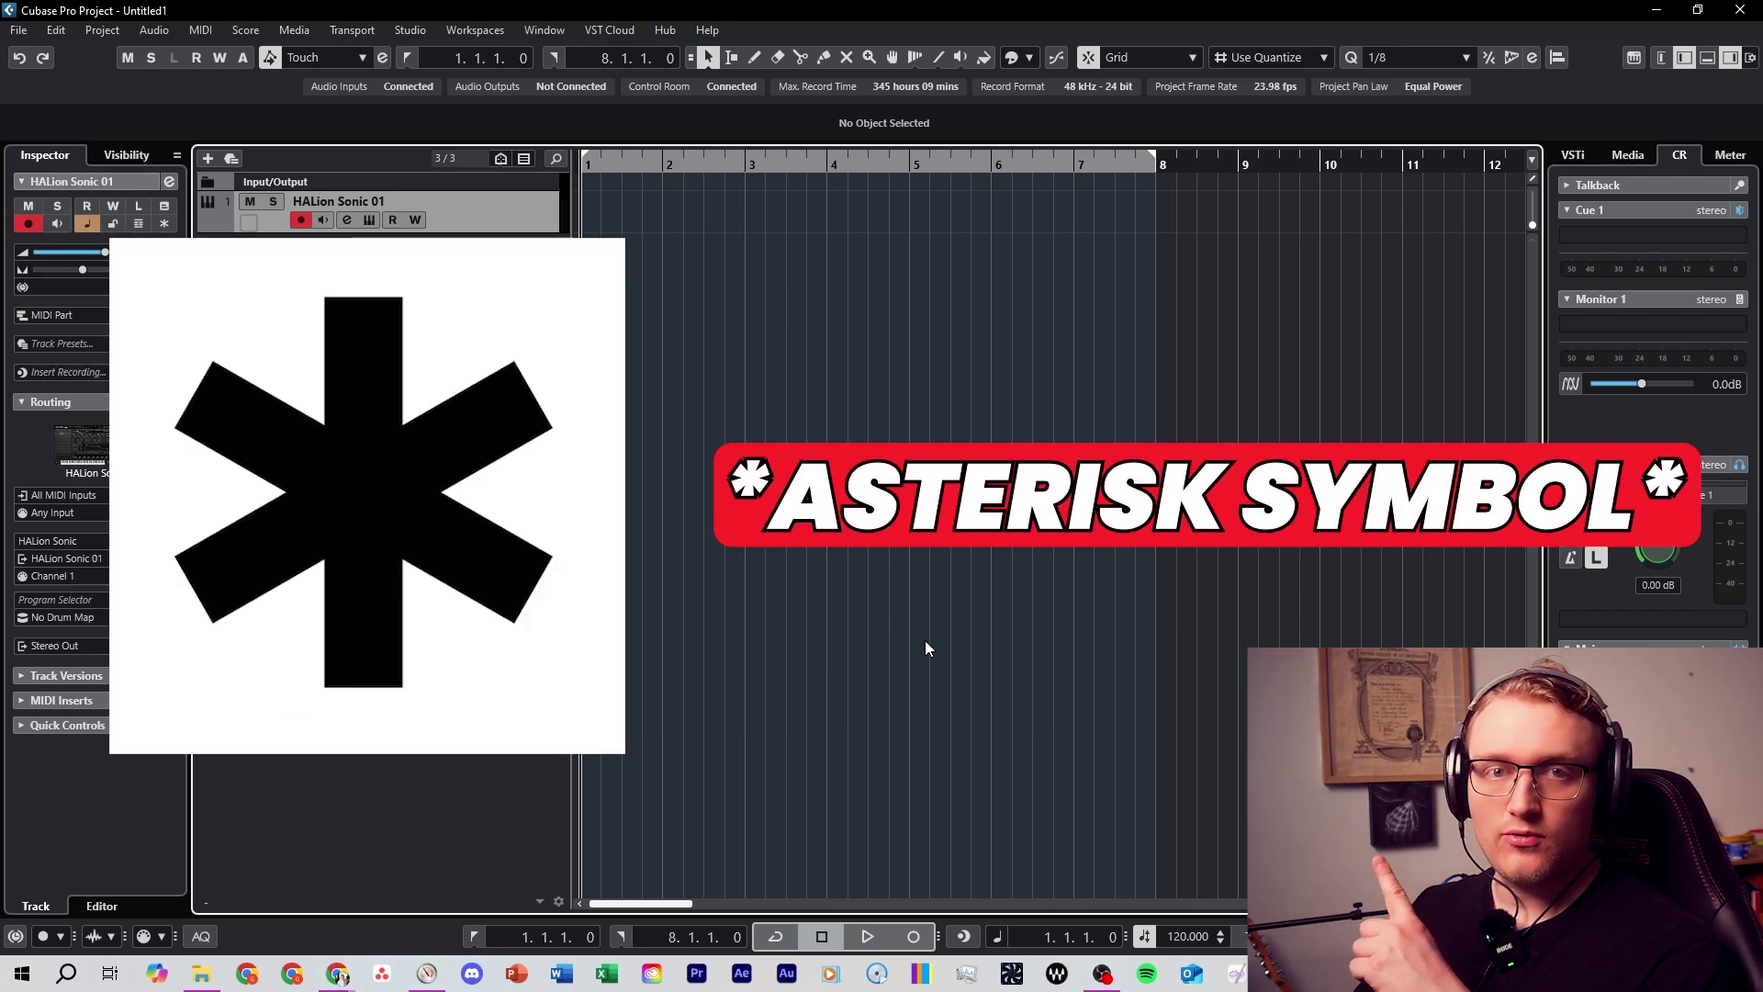
key("KP_Multiply")
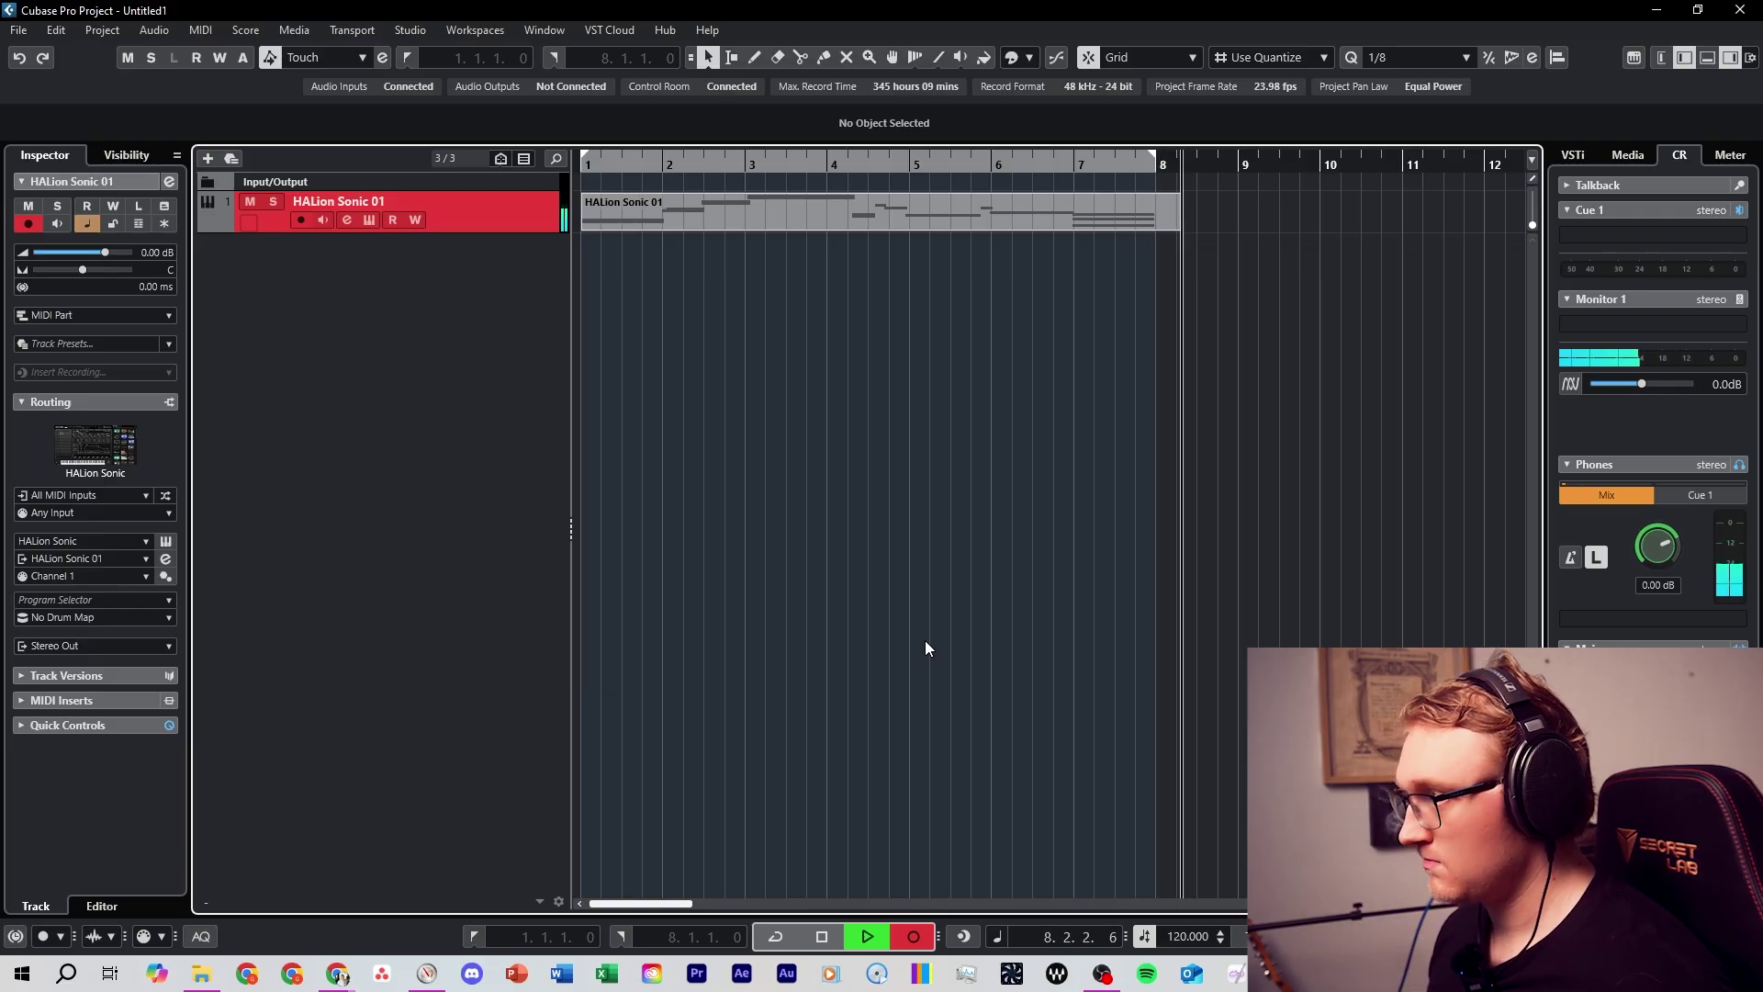
key("space")
left_click(731, 162)
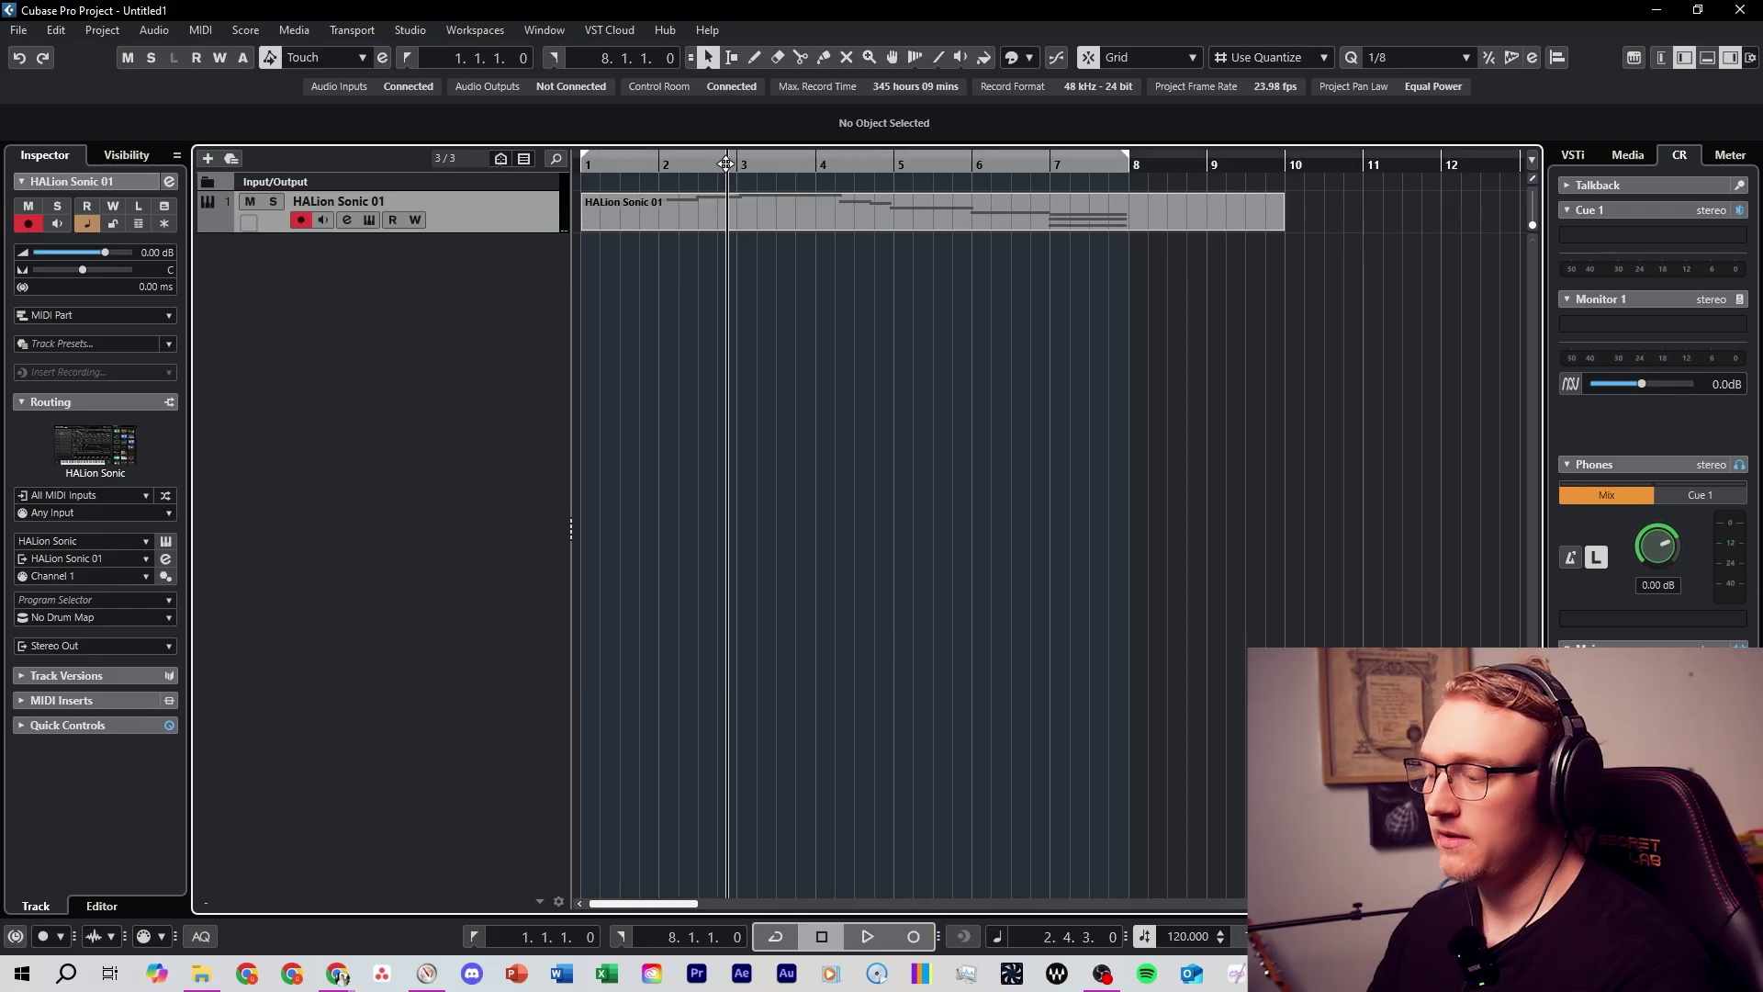
key("space")
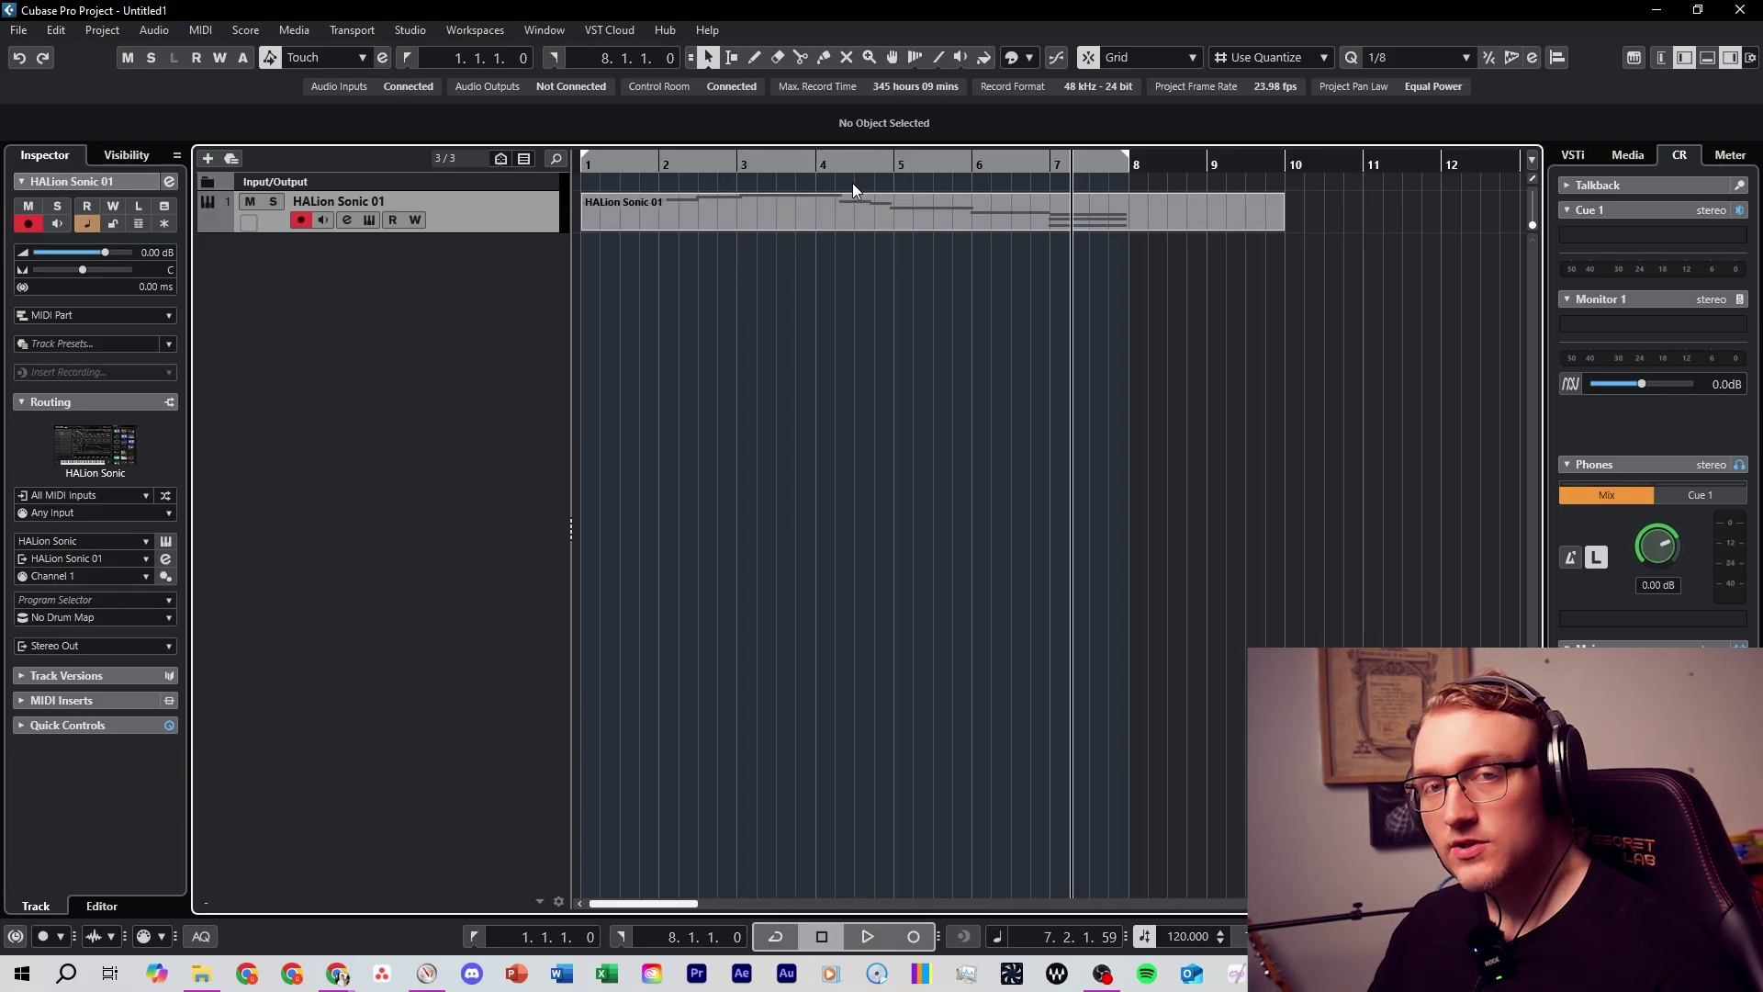
- Quantize the recorded part, set the quantize value to 1/4, and play from the project start
left_click(850, 205)
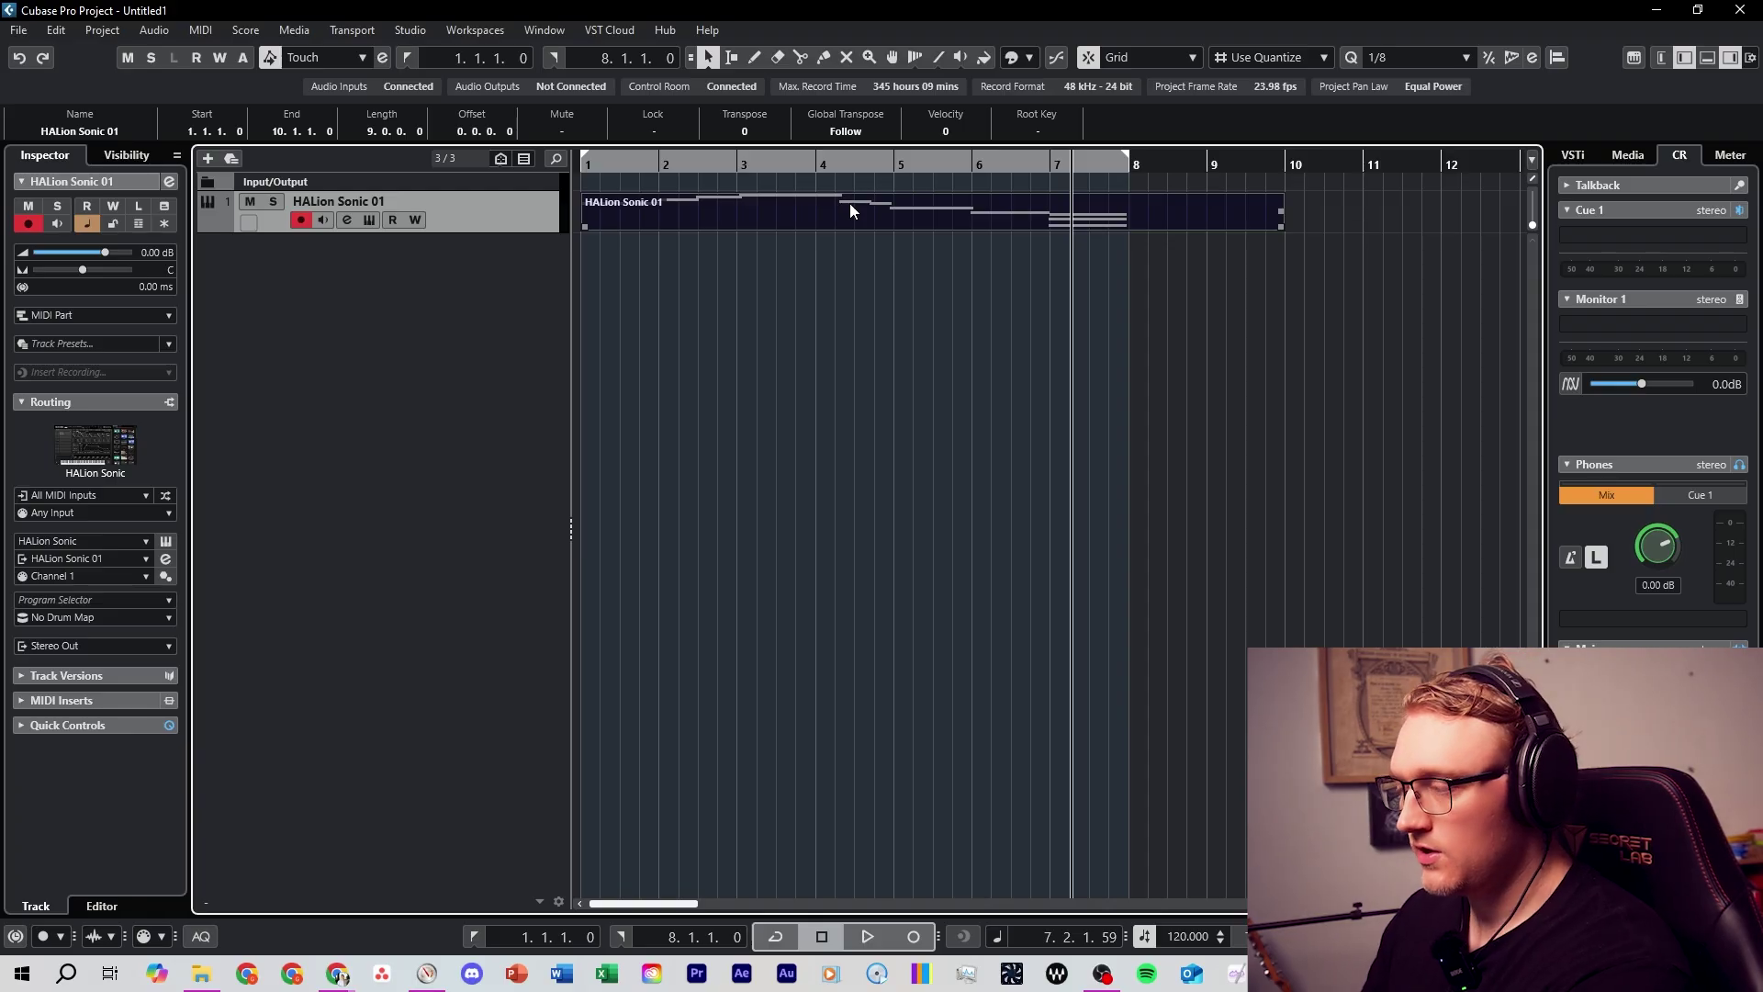
key("q")
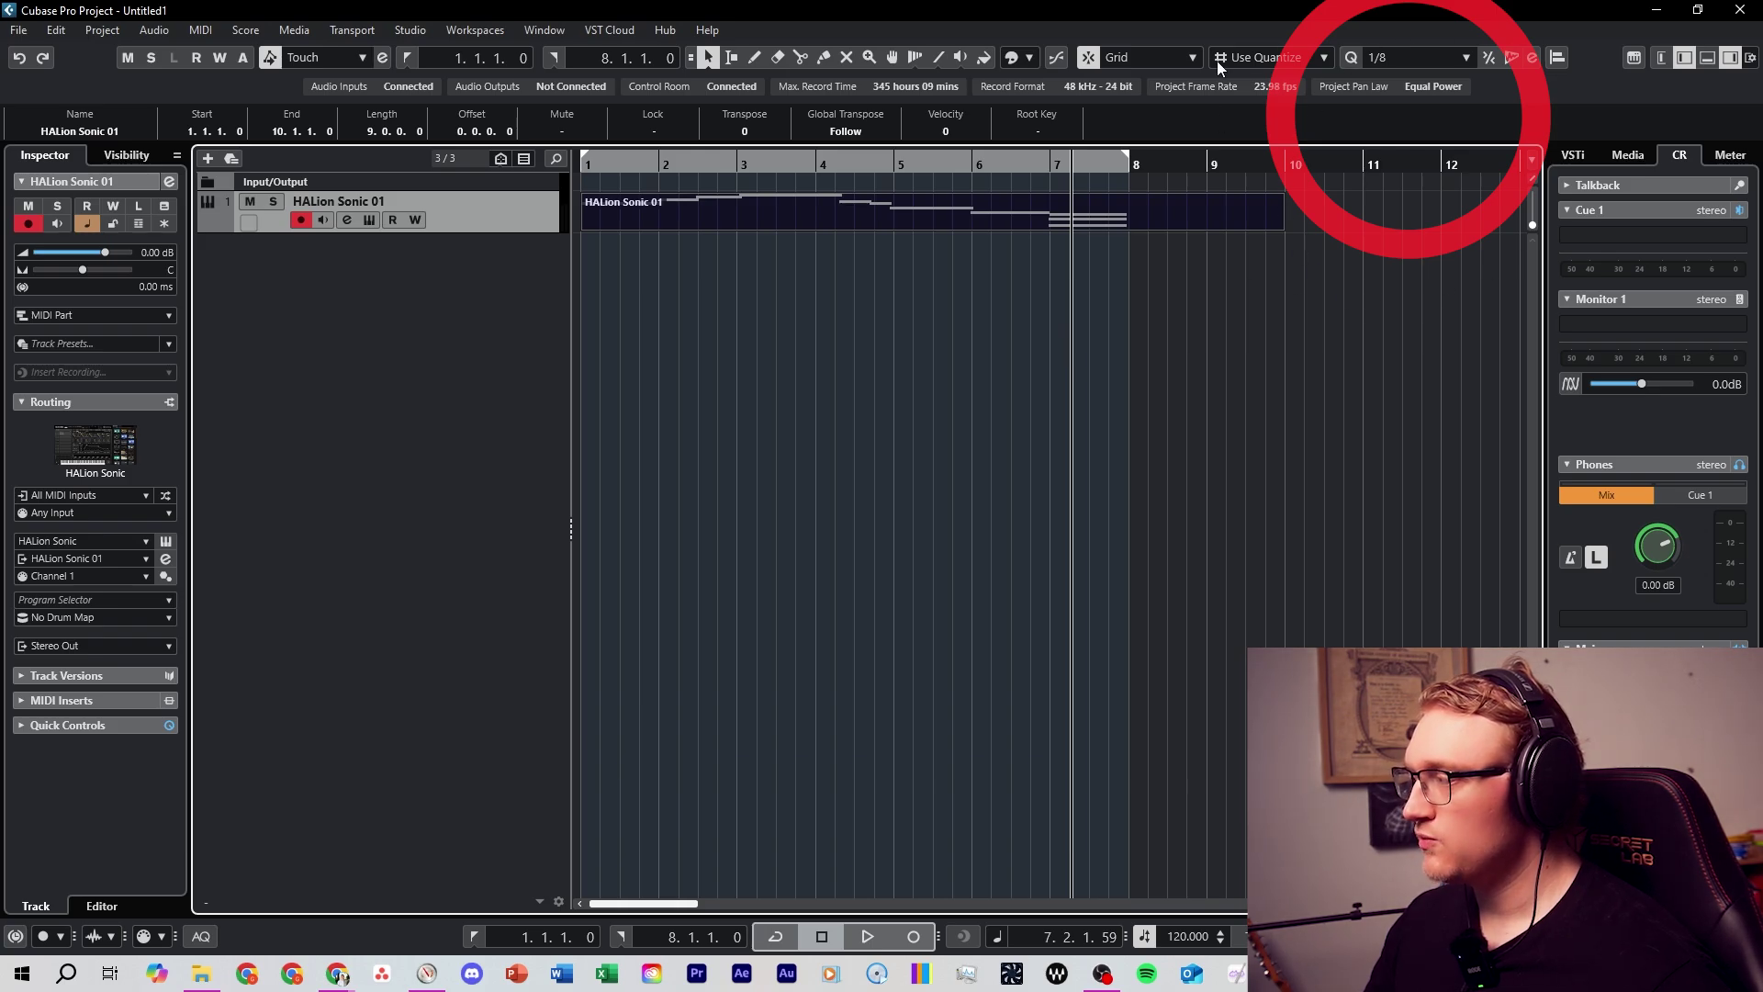
left_click(1425, 58)
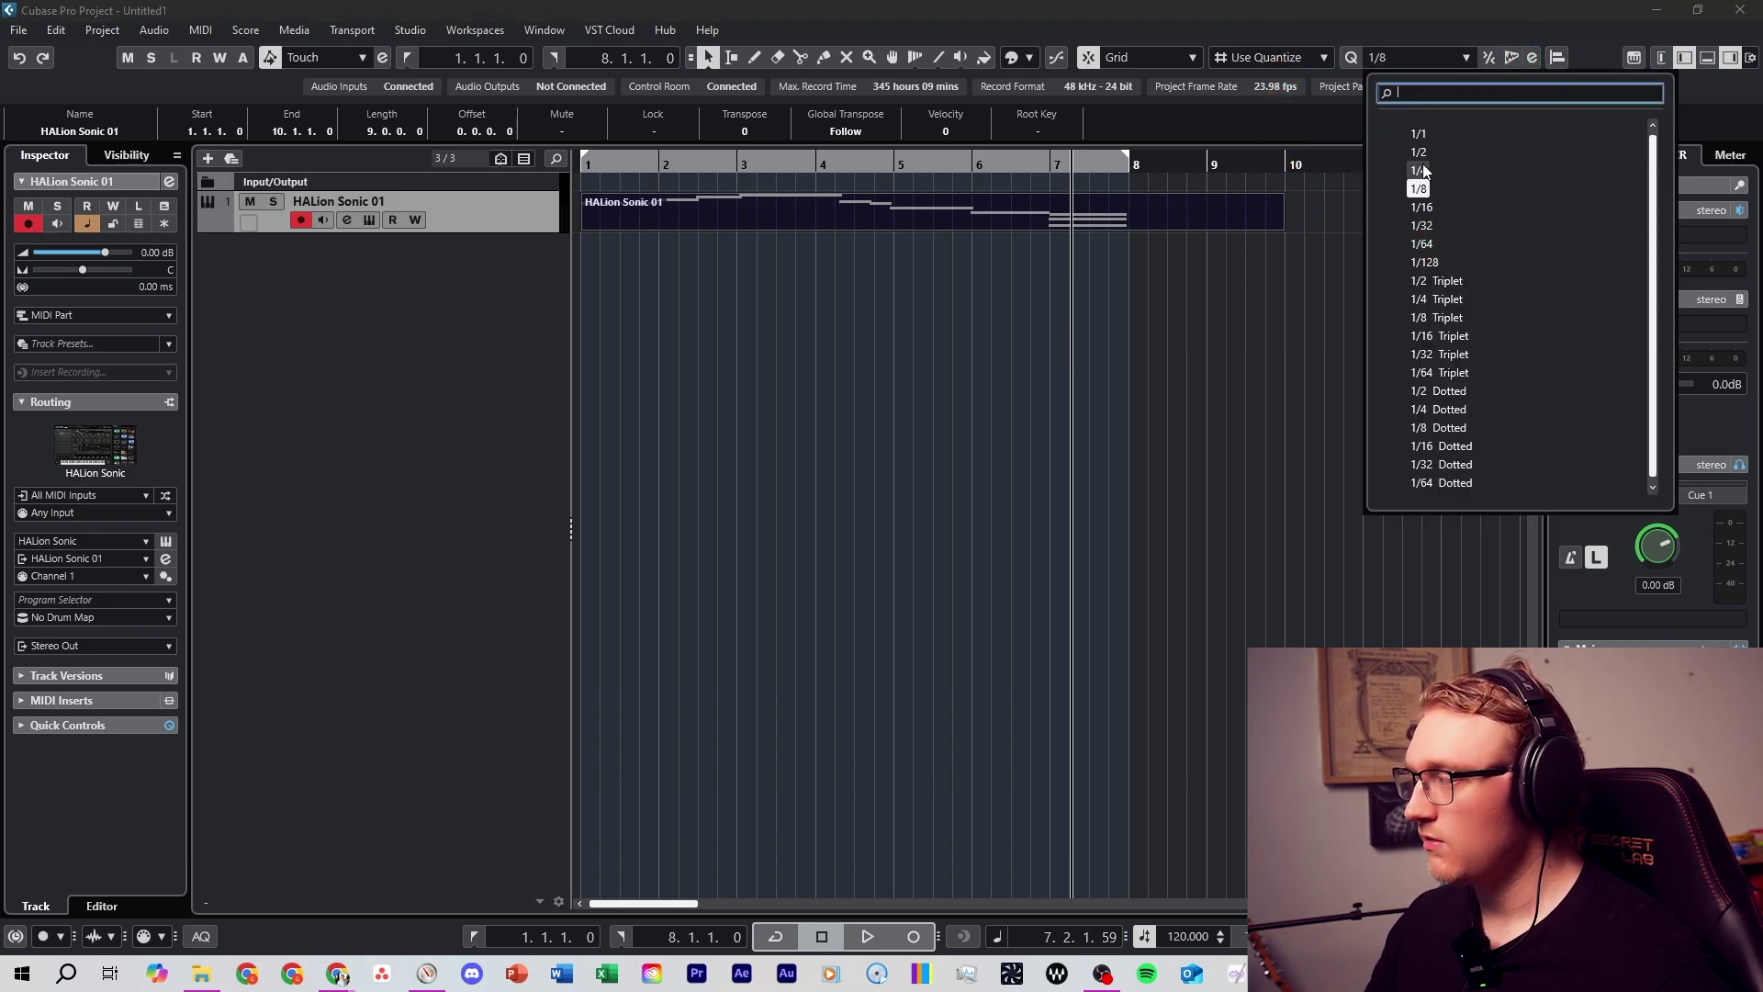
left_click(1419, 170)
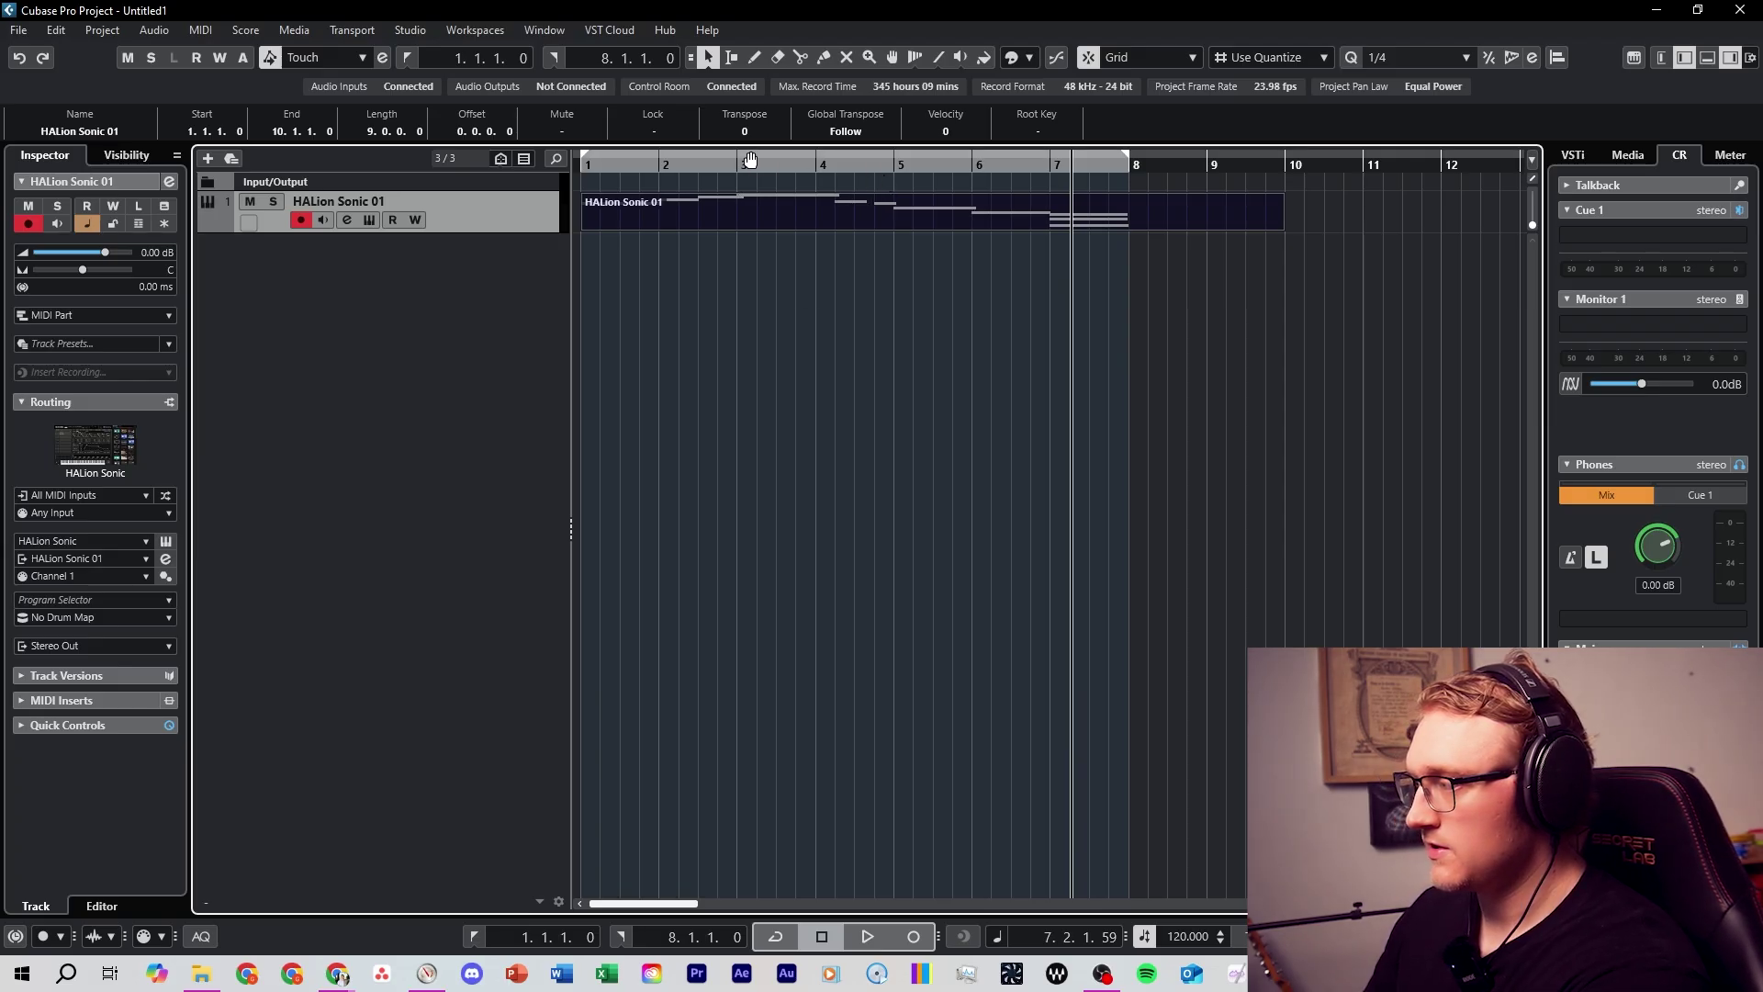
key("Home")
key("space")
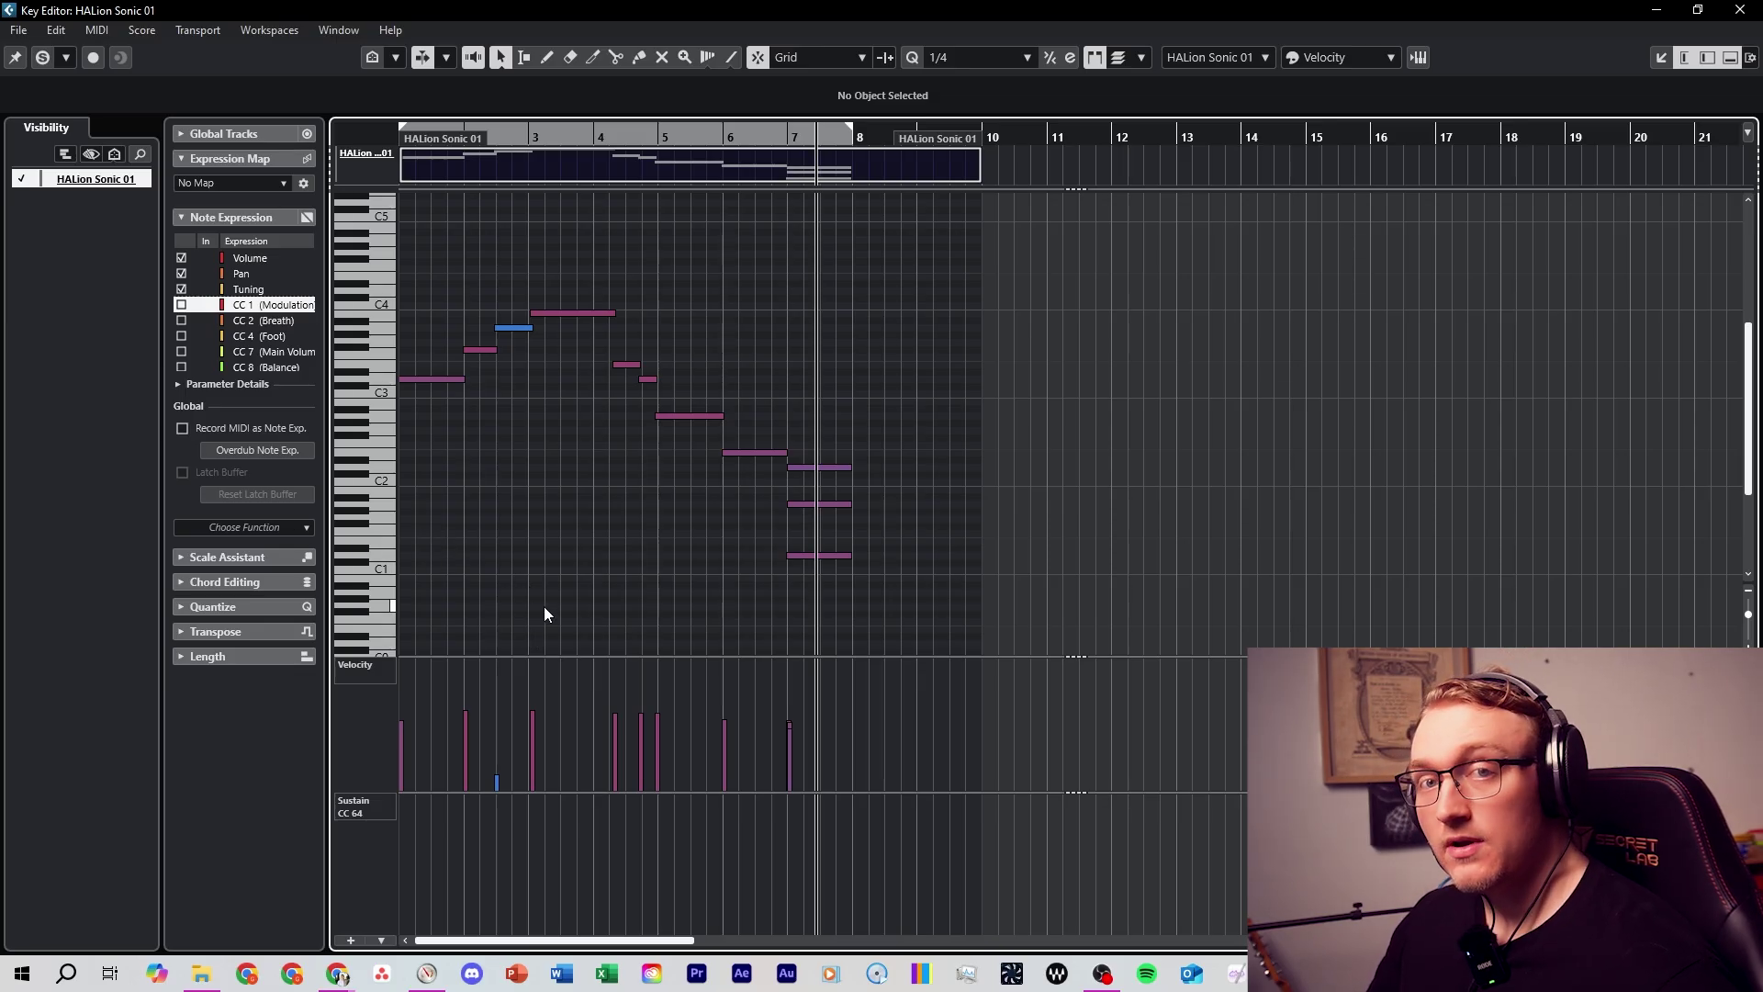
- In the Key Editor, set quantize to 1/8, try quantizing all notes and undo, then replay from the part's start
key("ctrl+a")
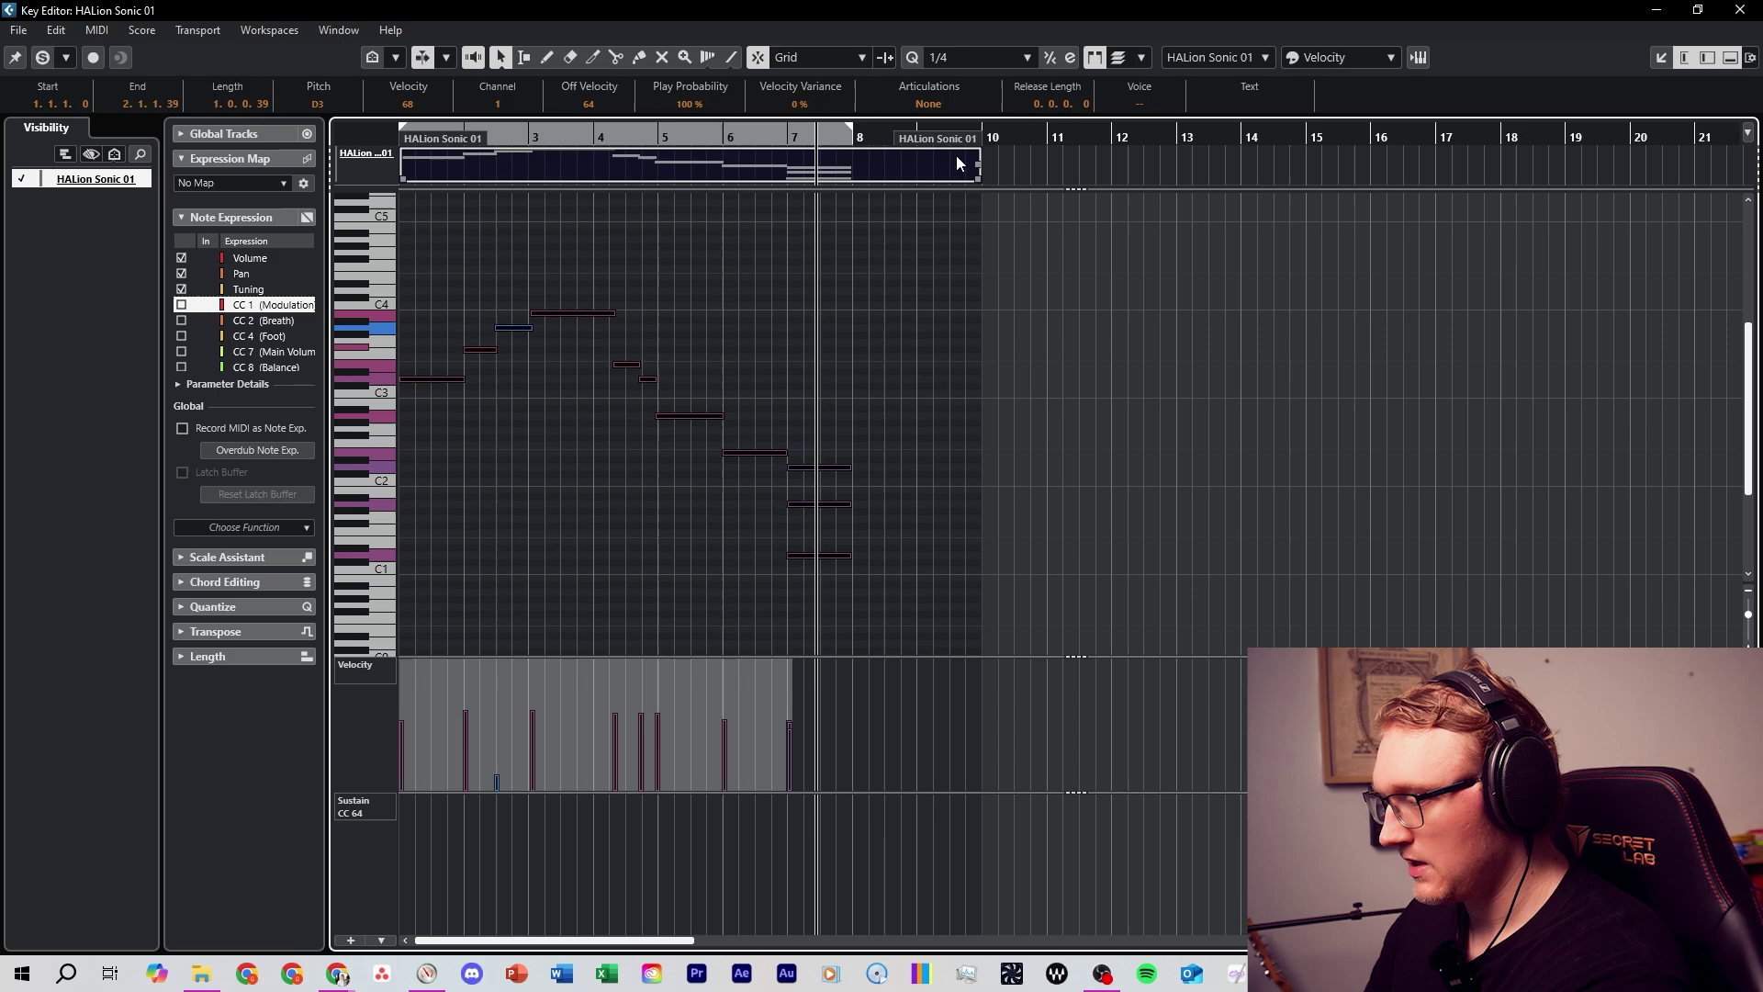
left_click(964, 57)
left_click(981, 189)
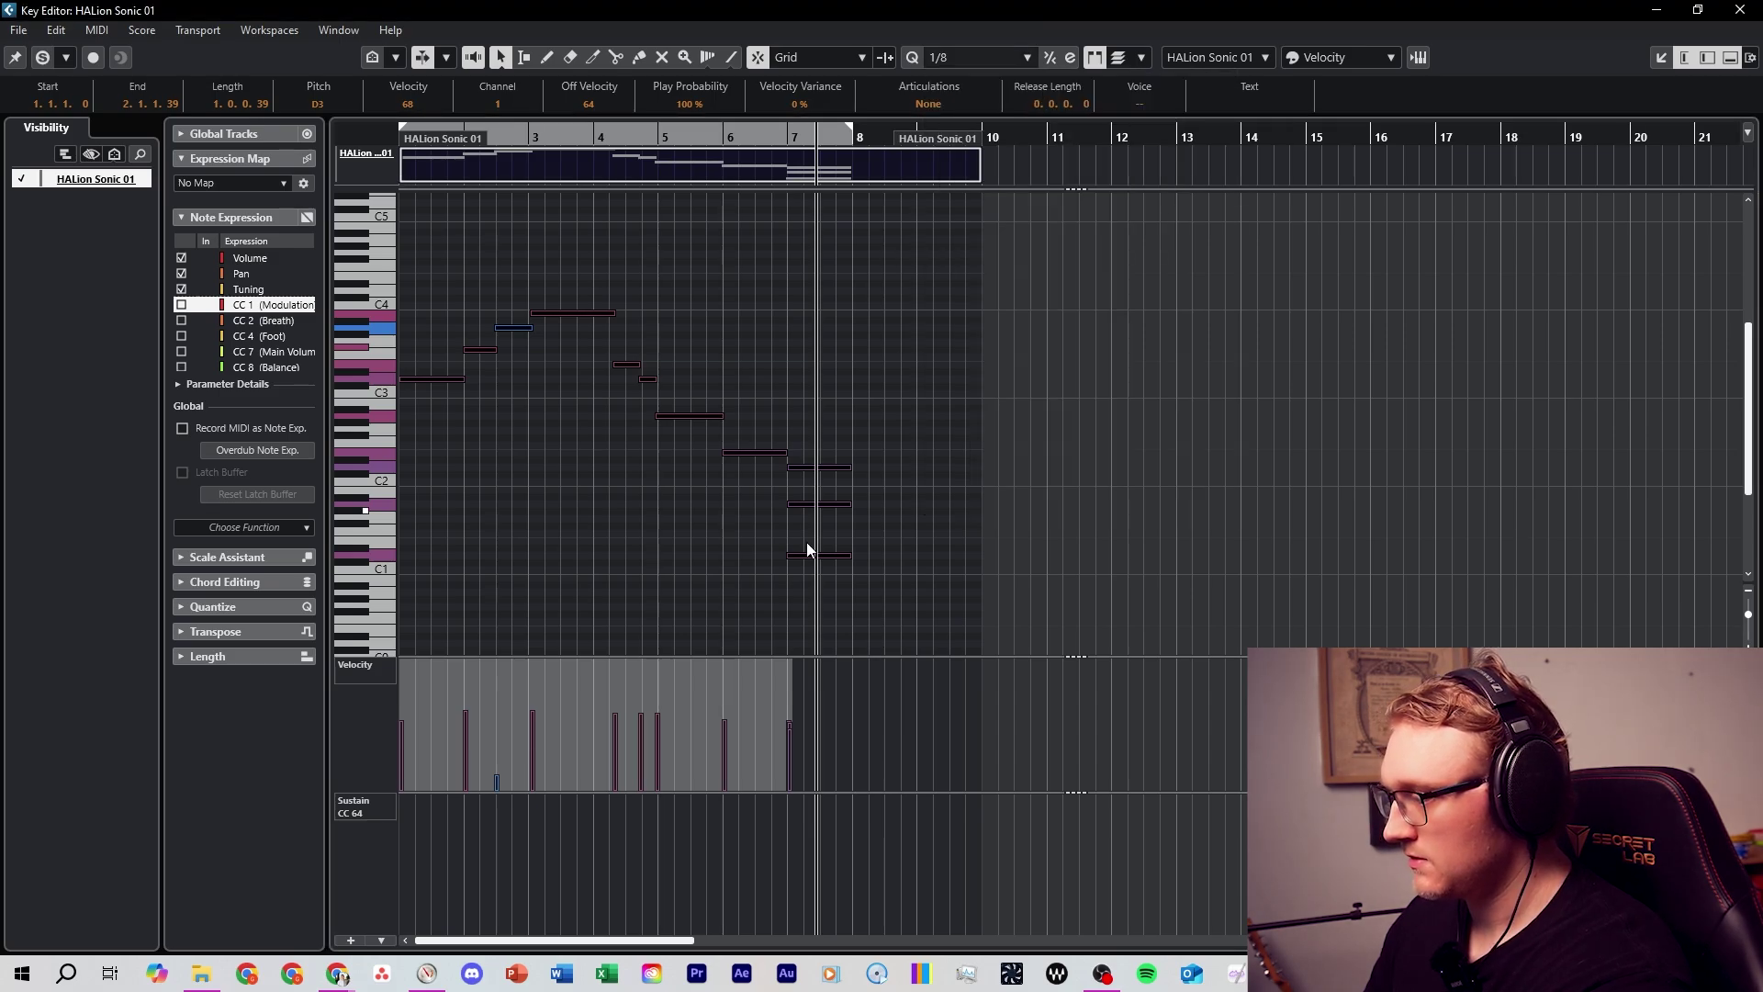
key("q")
key("ctrl+z")
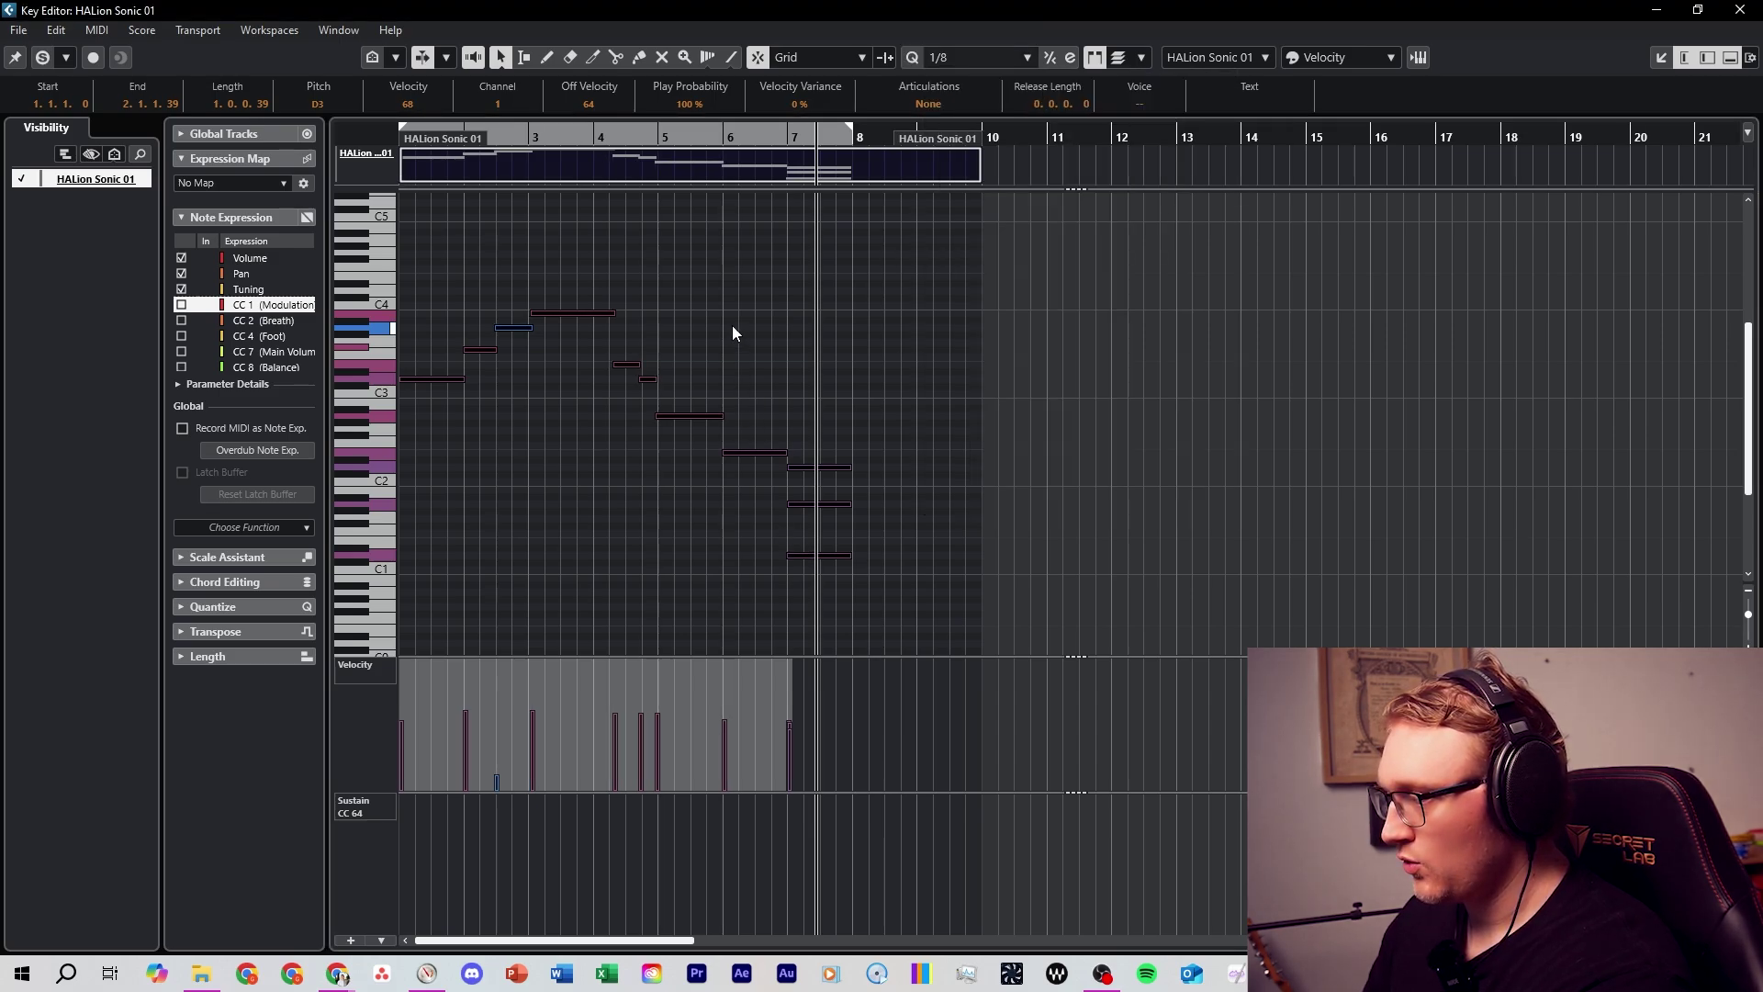
left_click(628, 475)
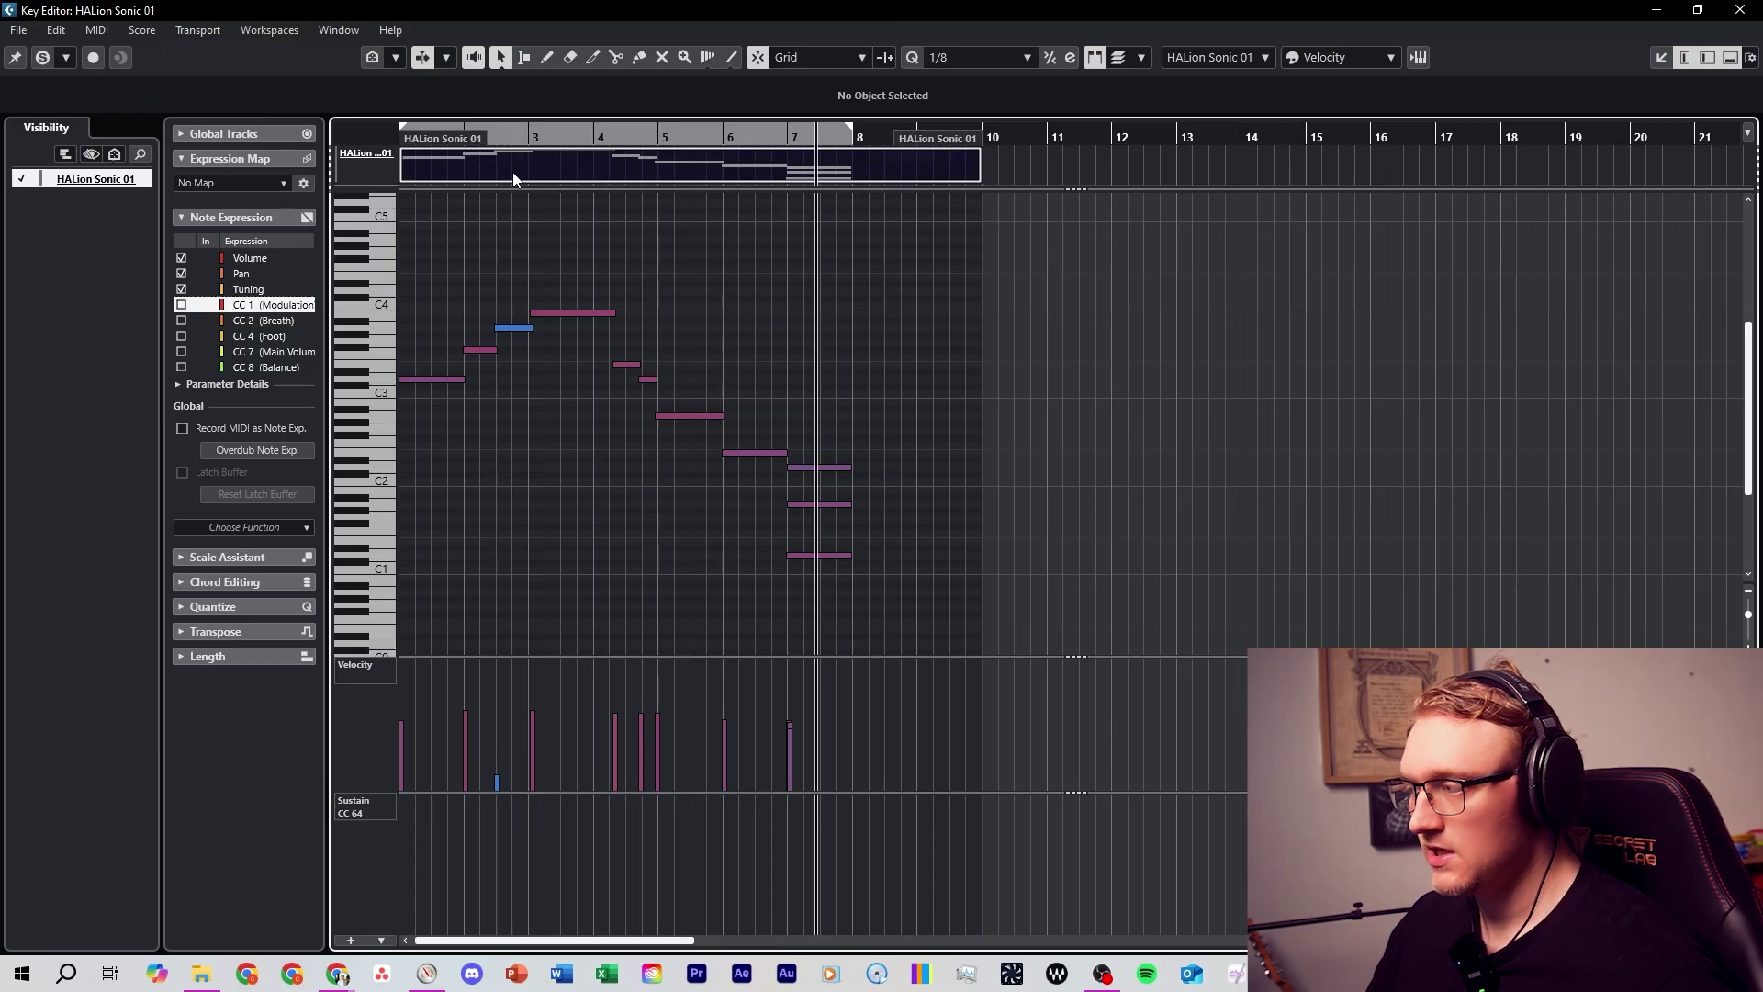
left_click_drag(498, 136, 399, 137)
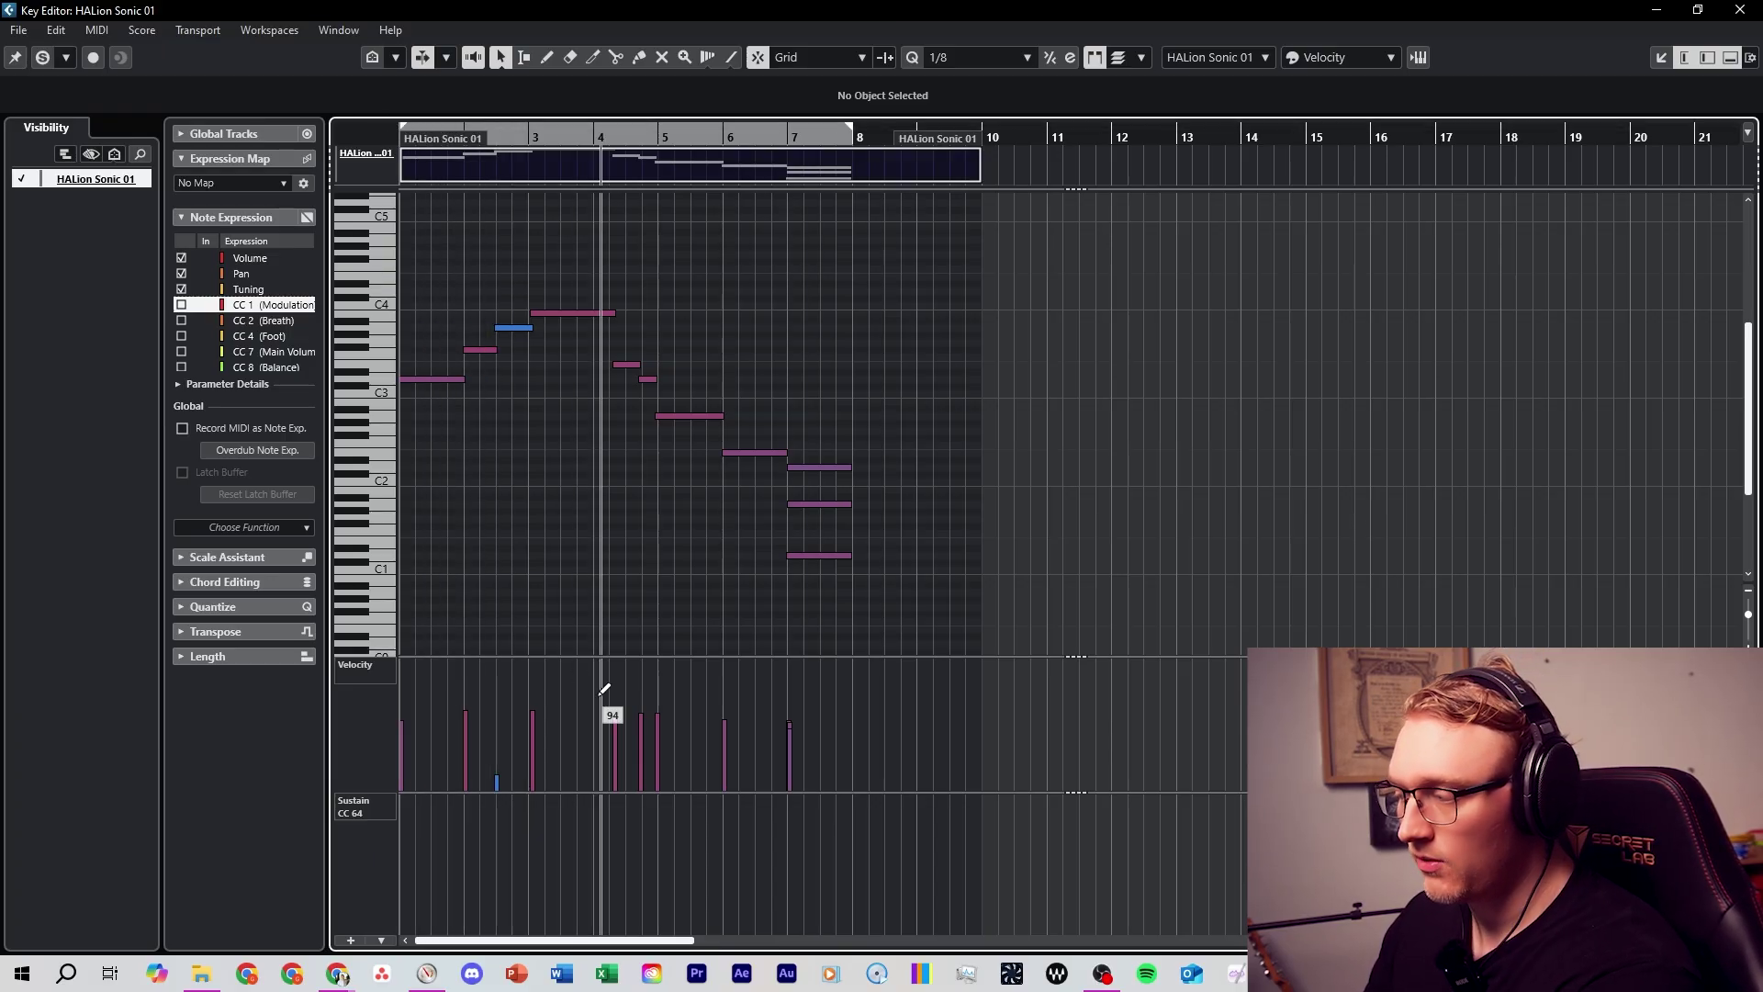
key("space")
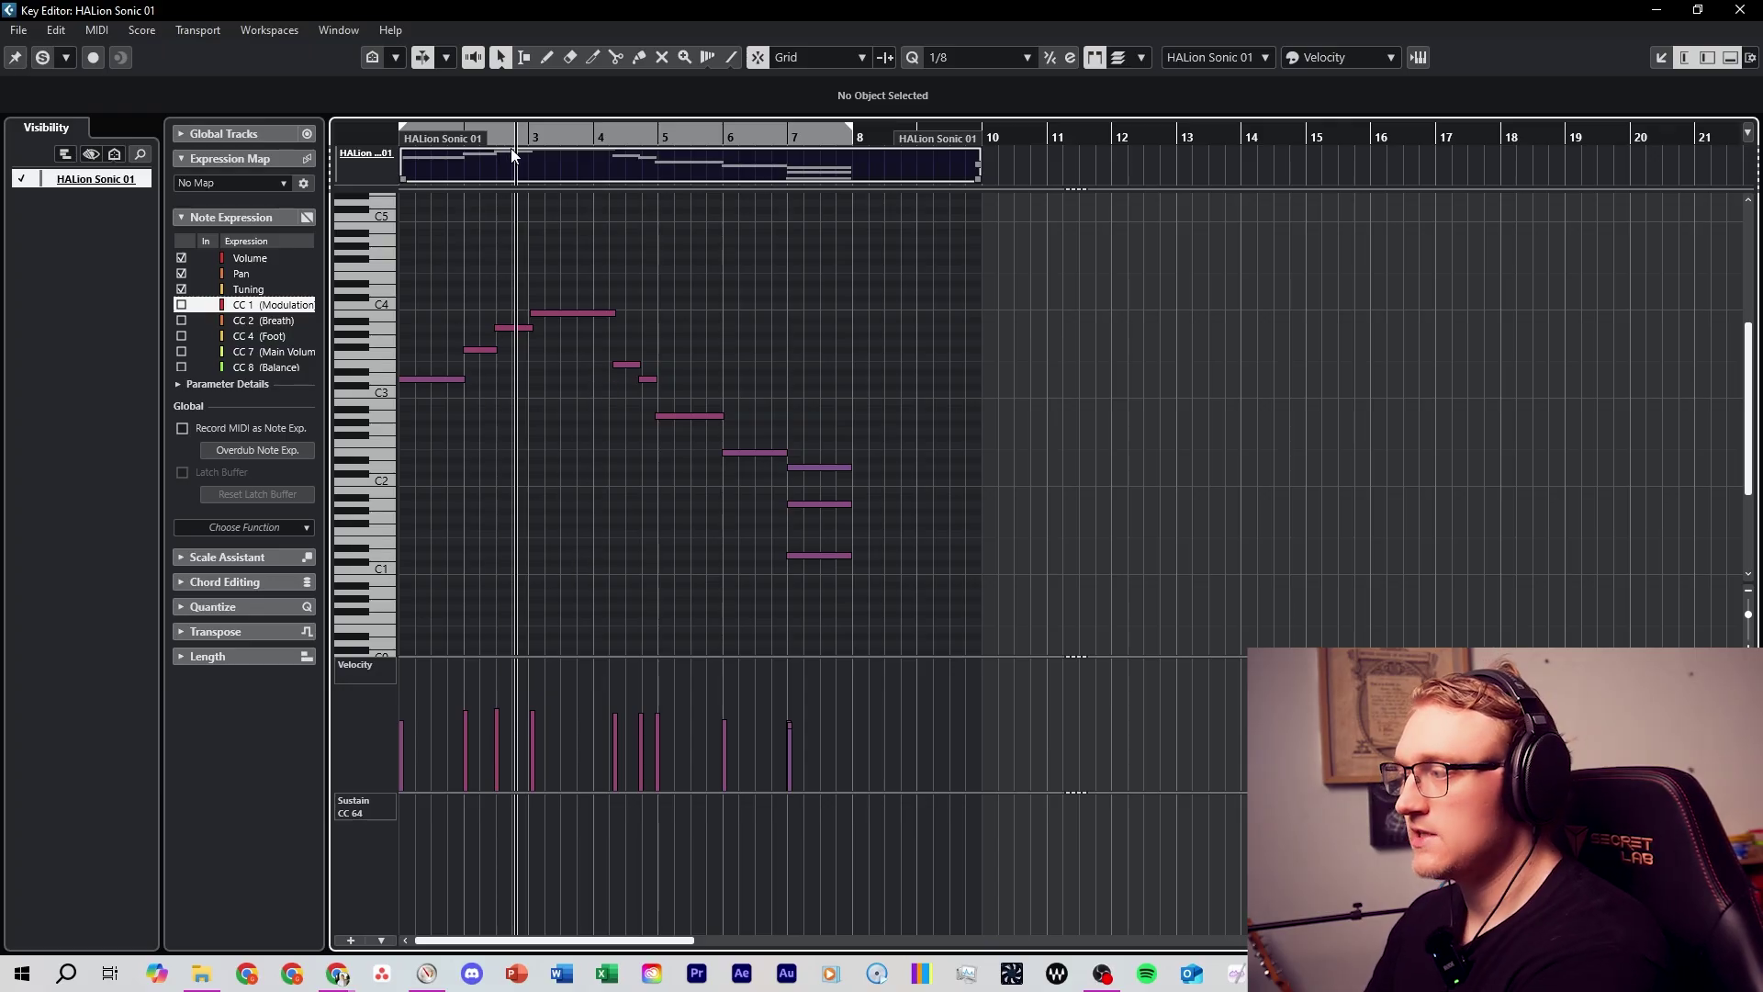
- Stop playback, select all notes, and set the quantize value back to 1/4
key("space")
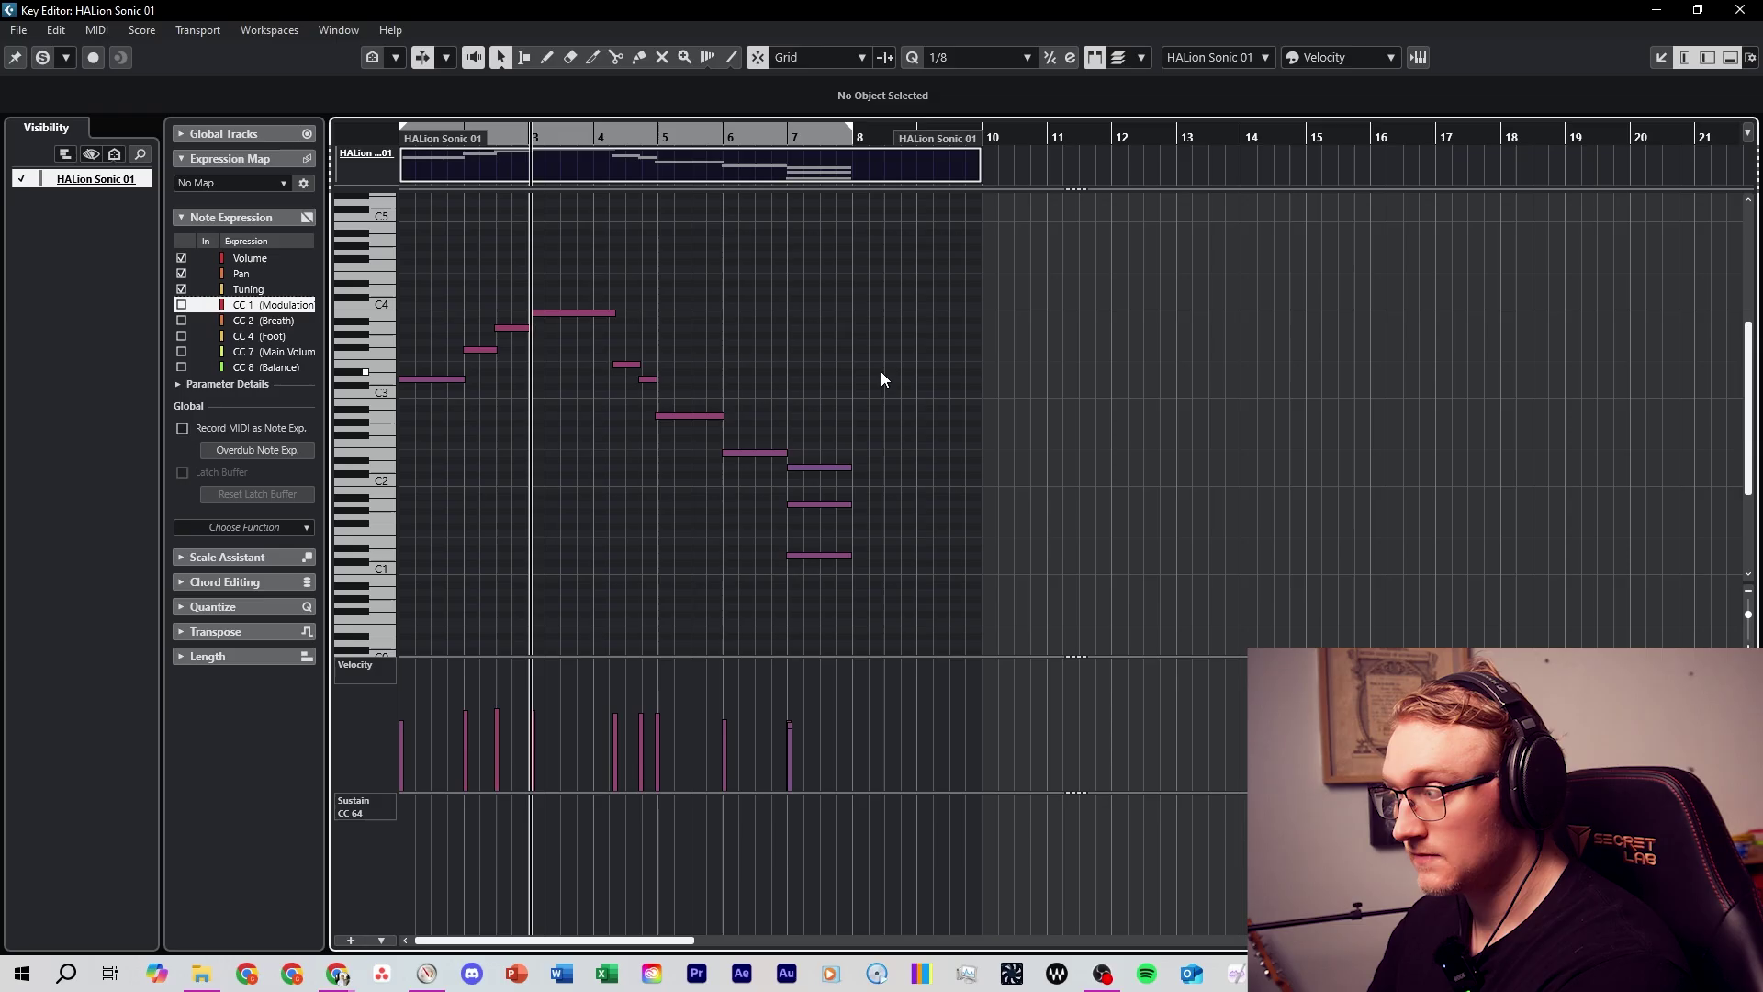
key("space")
key("ctrl+a")
left_click(1026, 57)
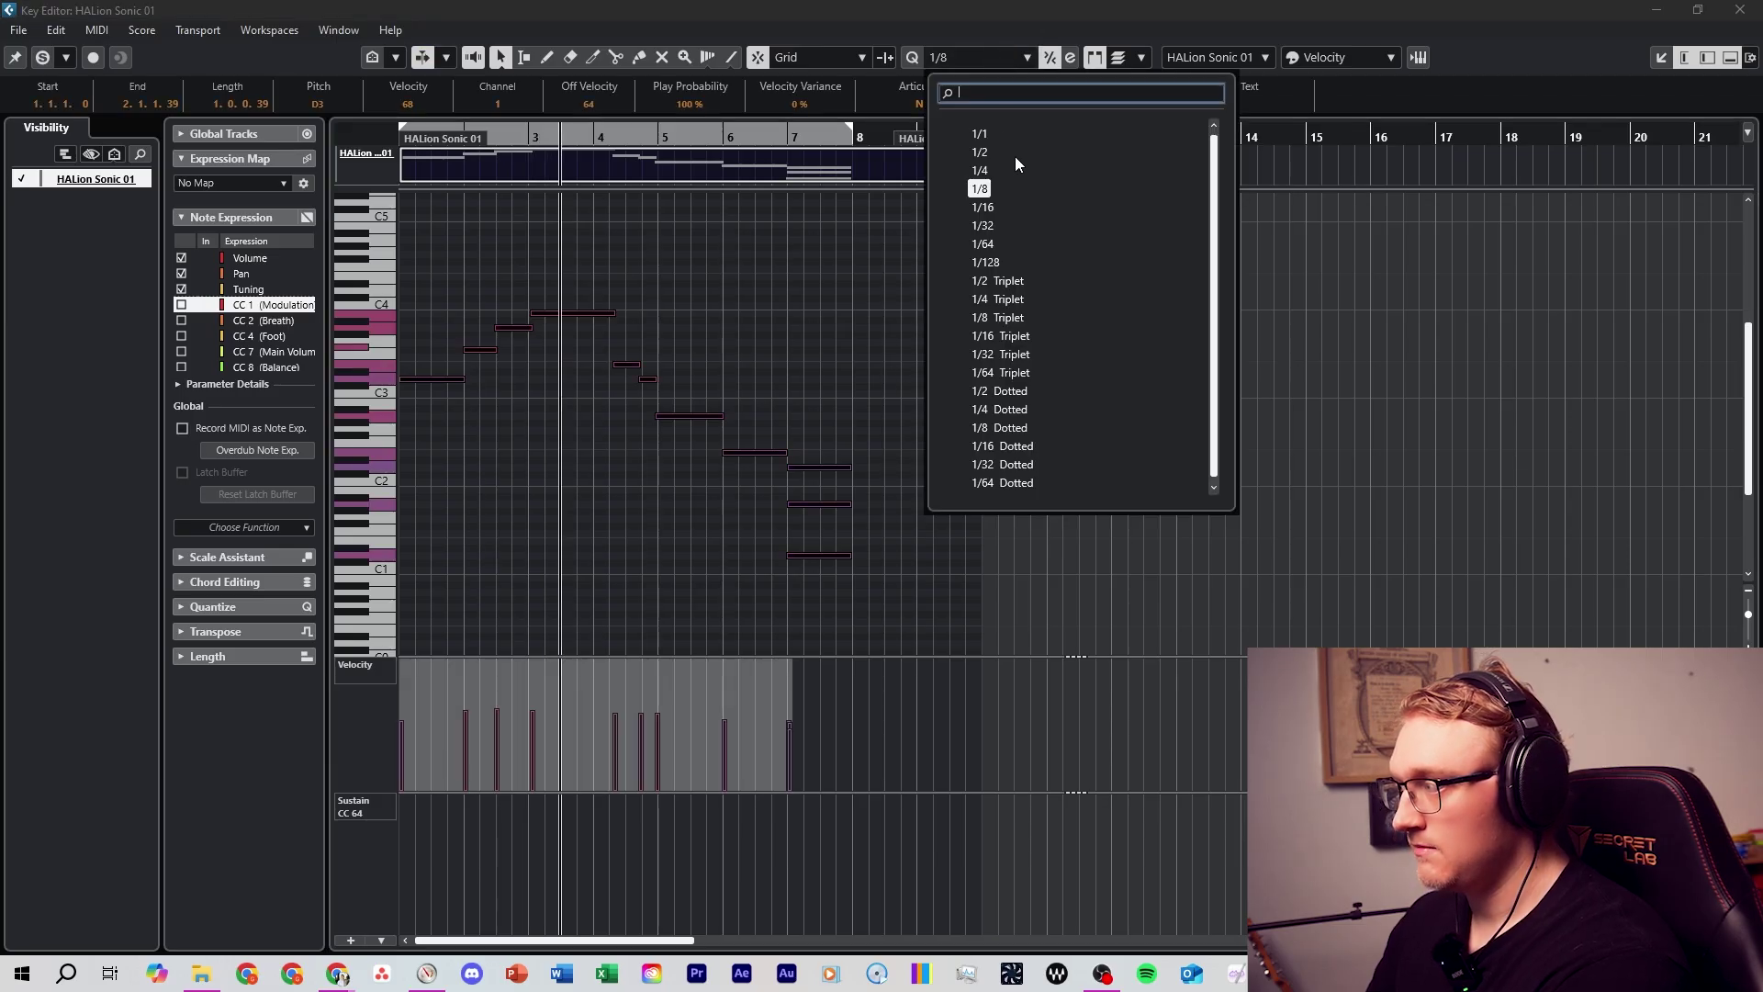
left_click(979, 171)
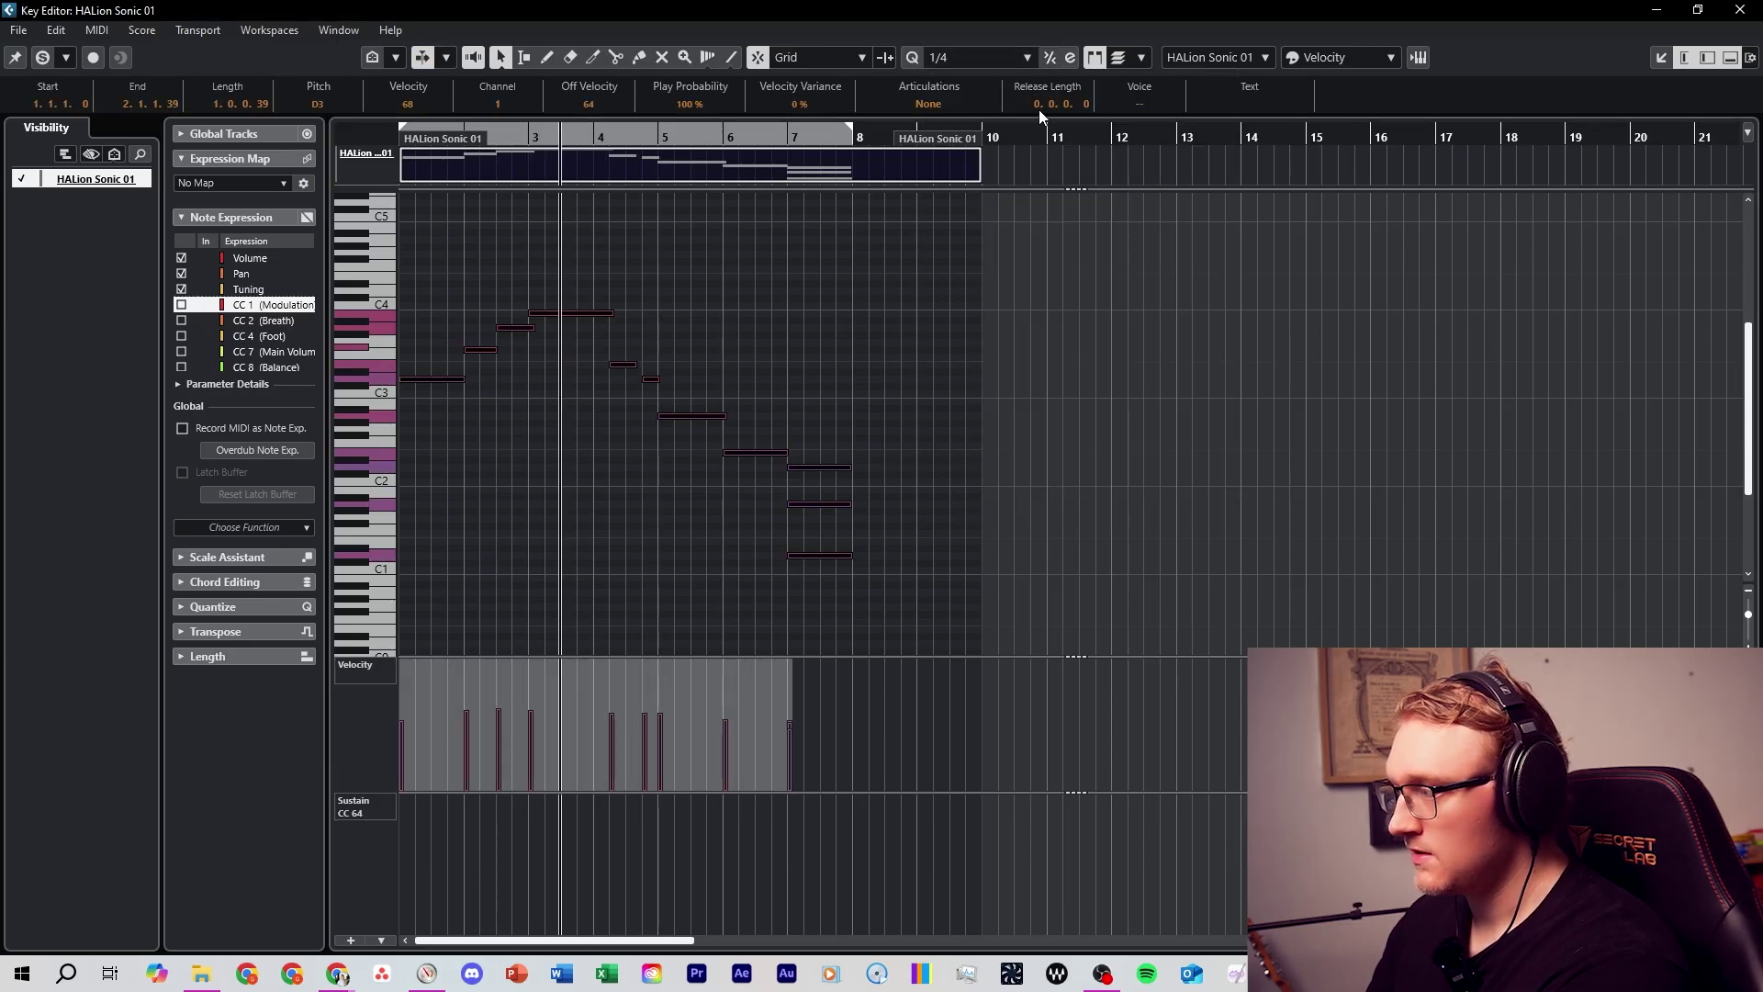
left_click(960, 403)
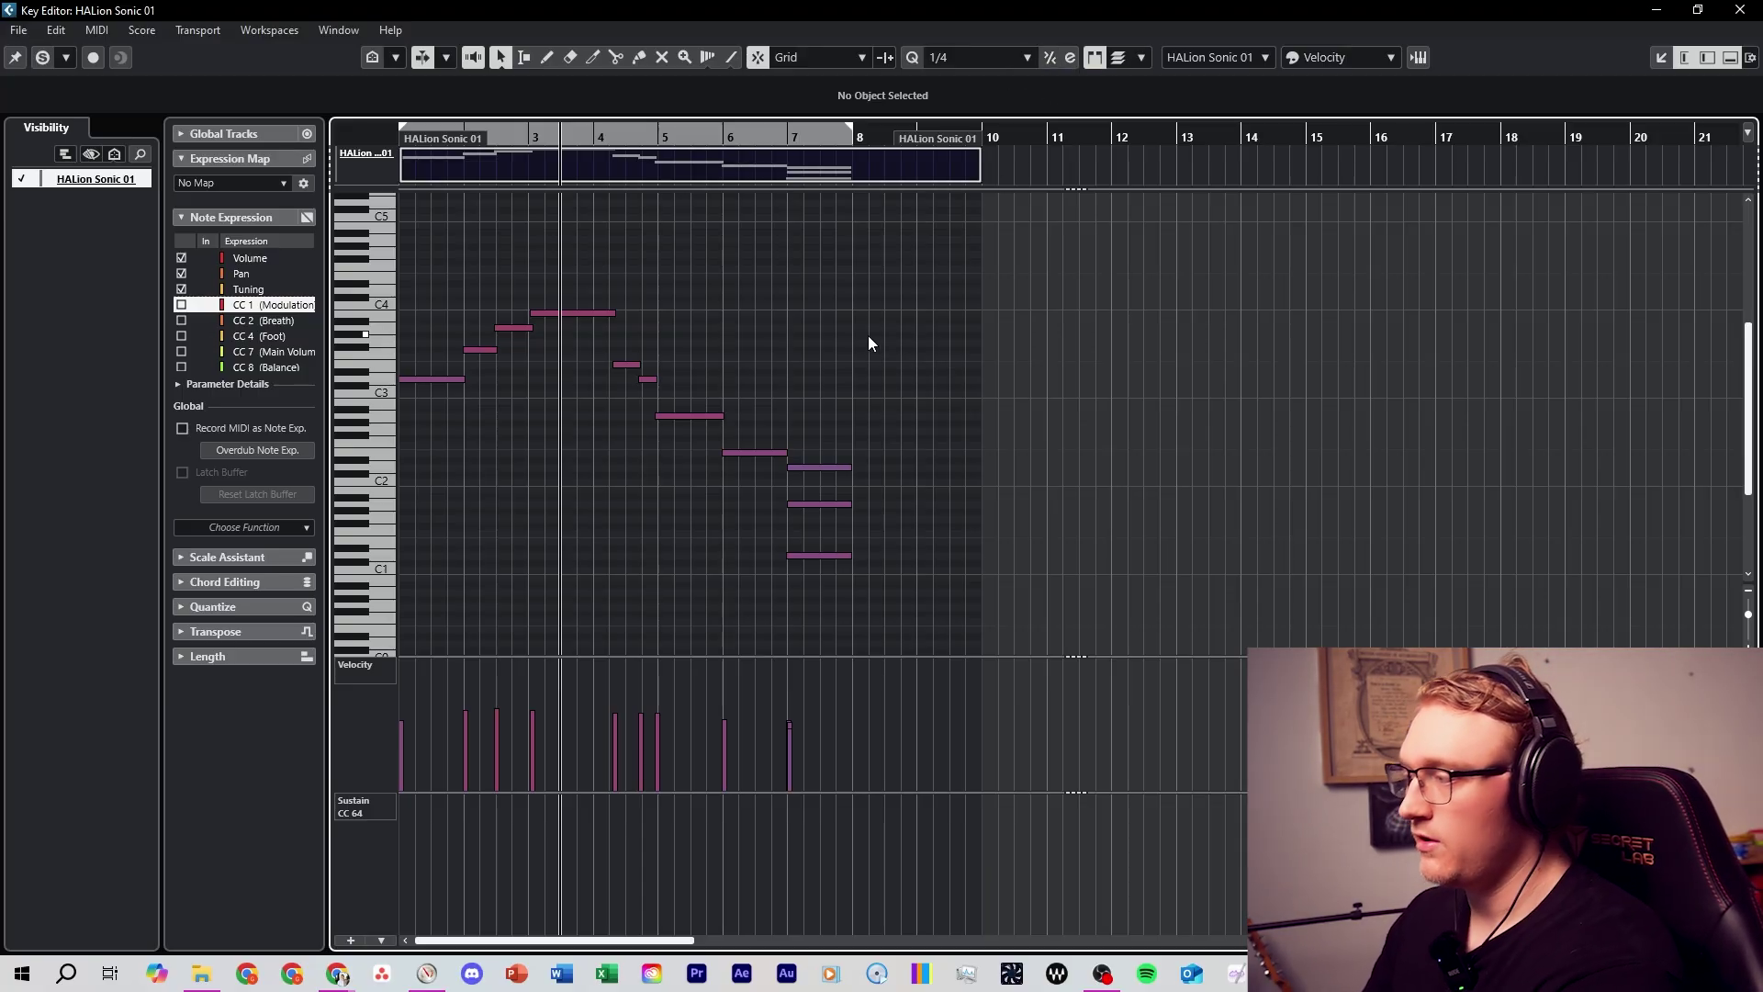
- Zoom in on the part, select all notes, and test a quantize before undoing it
key("shift+f")
key("ctrl+a")
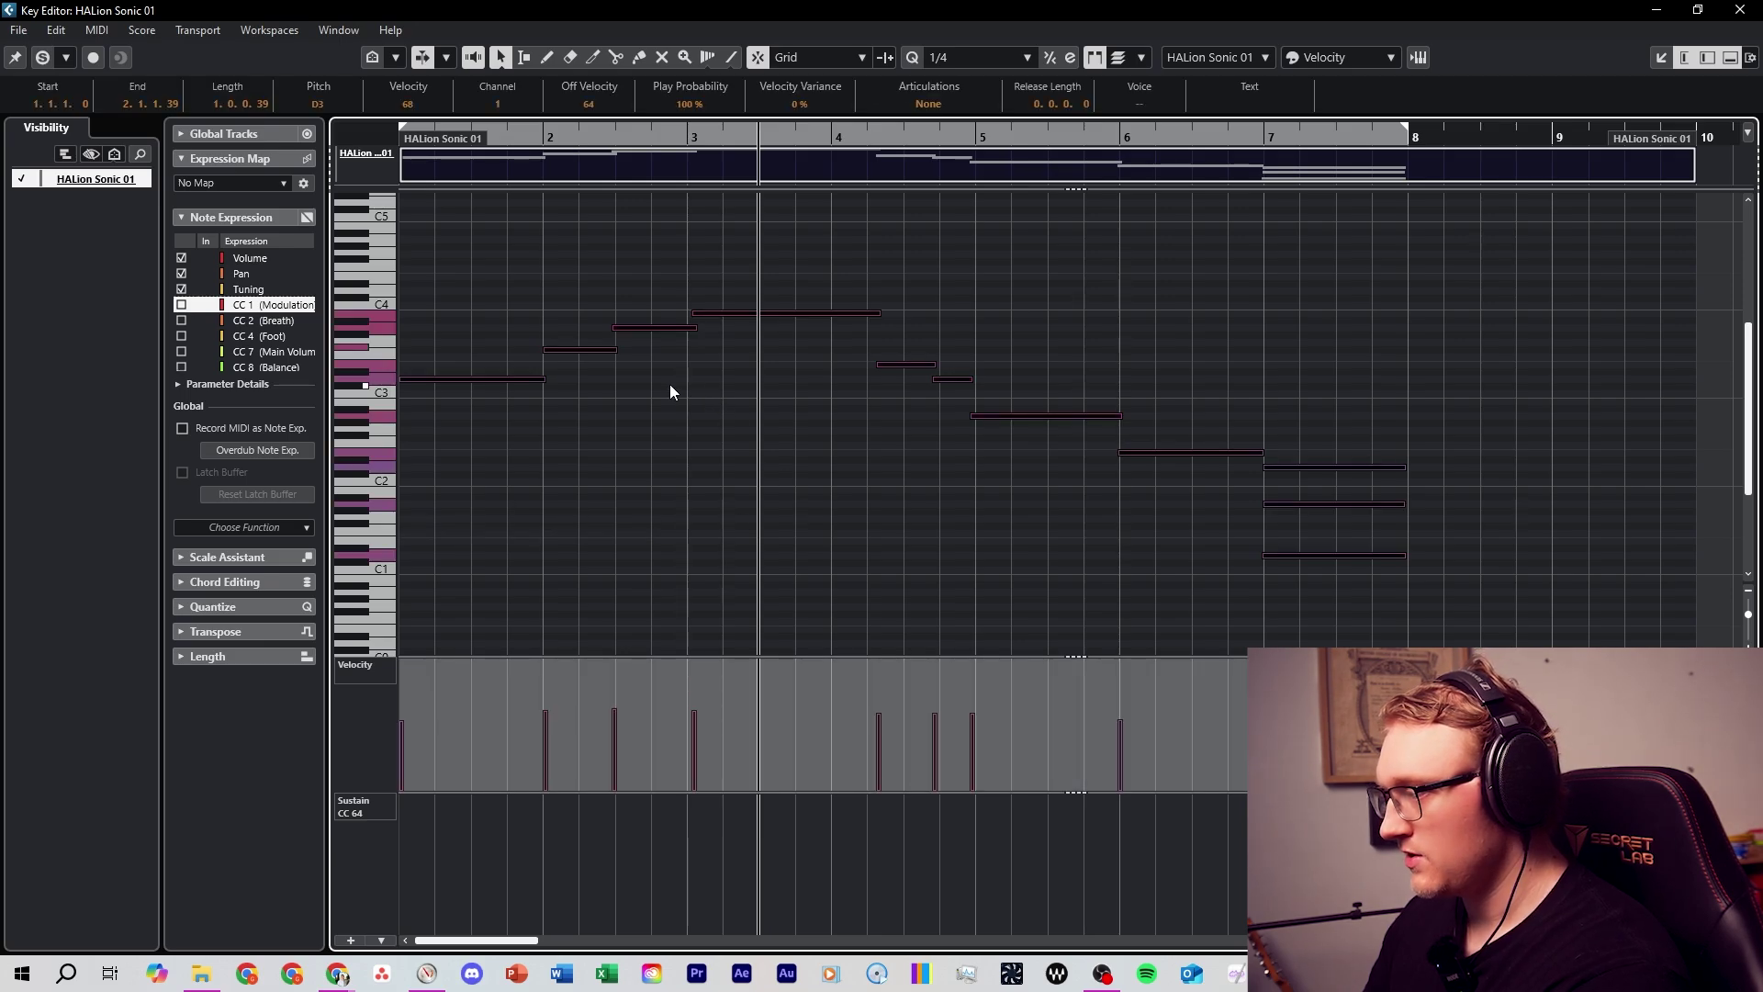
key("h")
key("q")
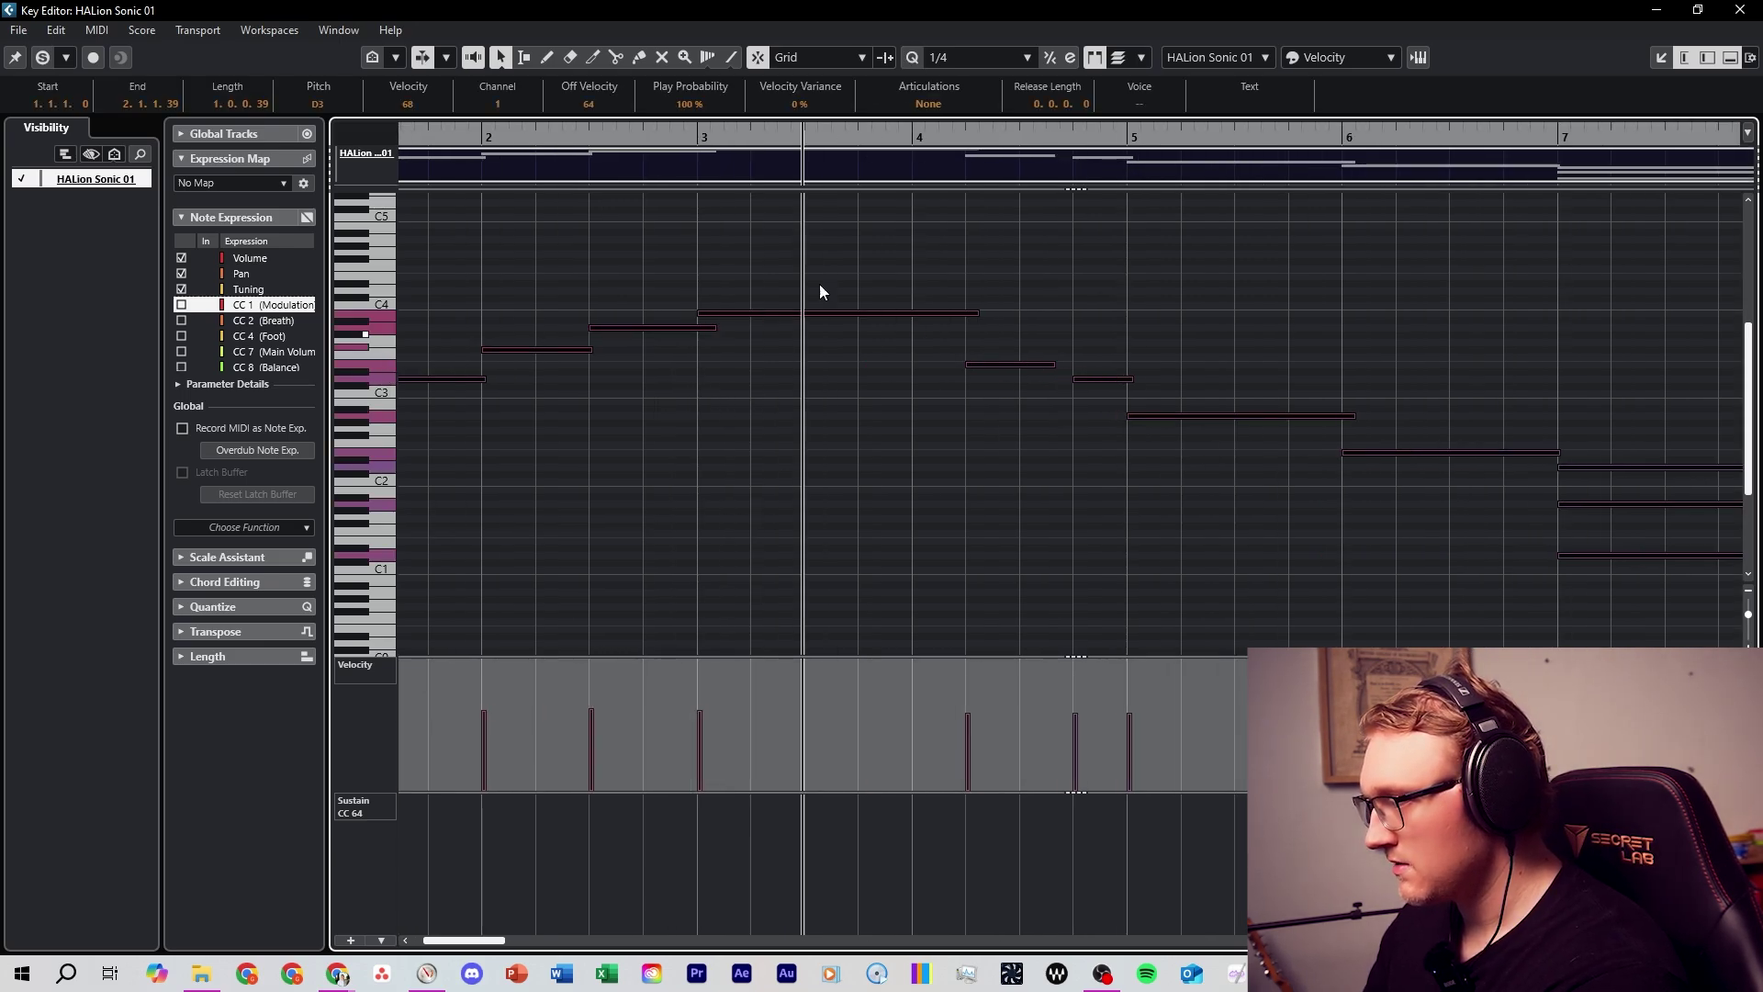
key("ctrl+z")
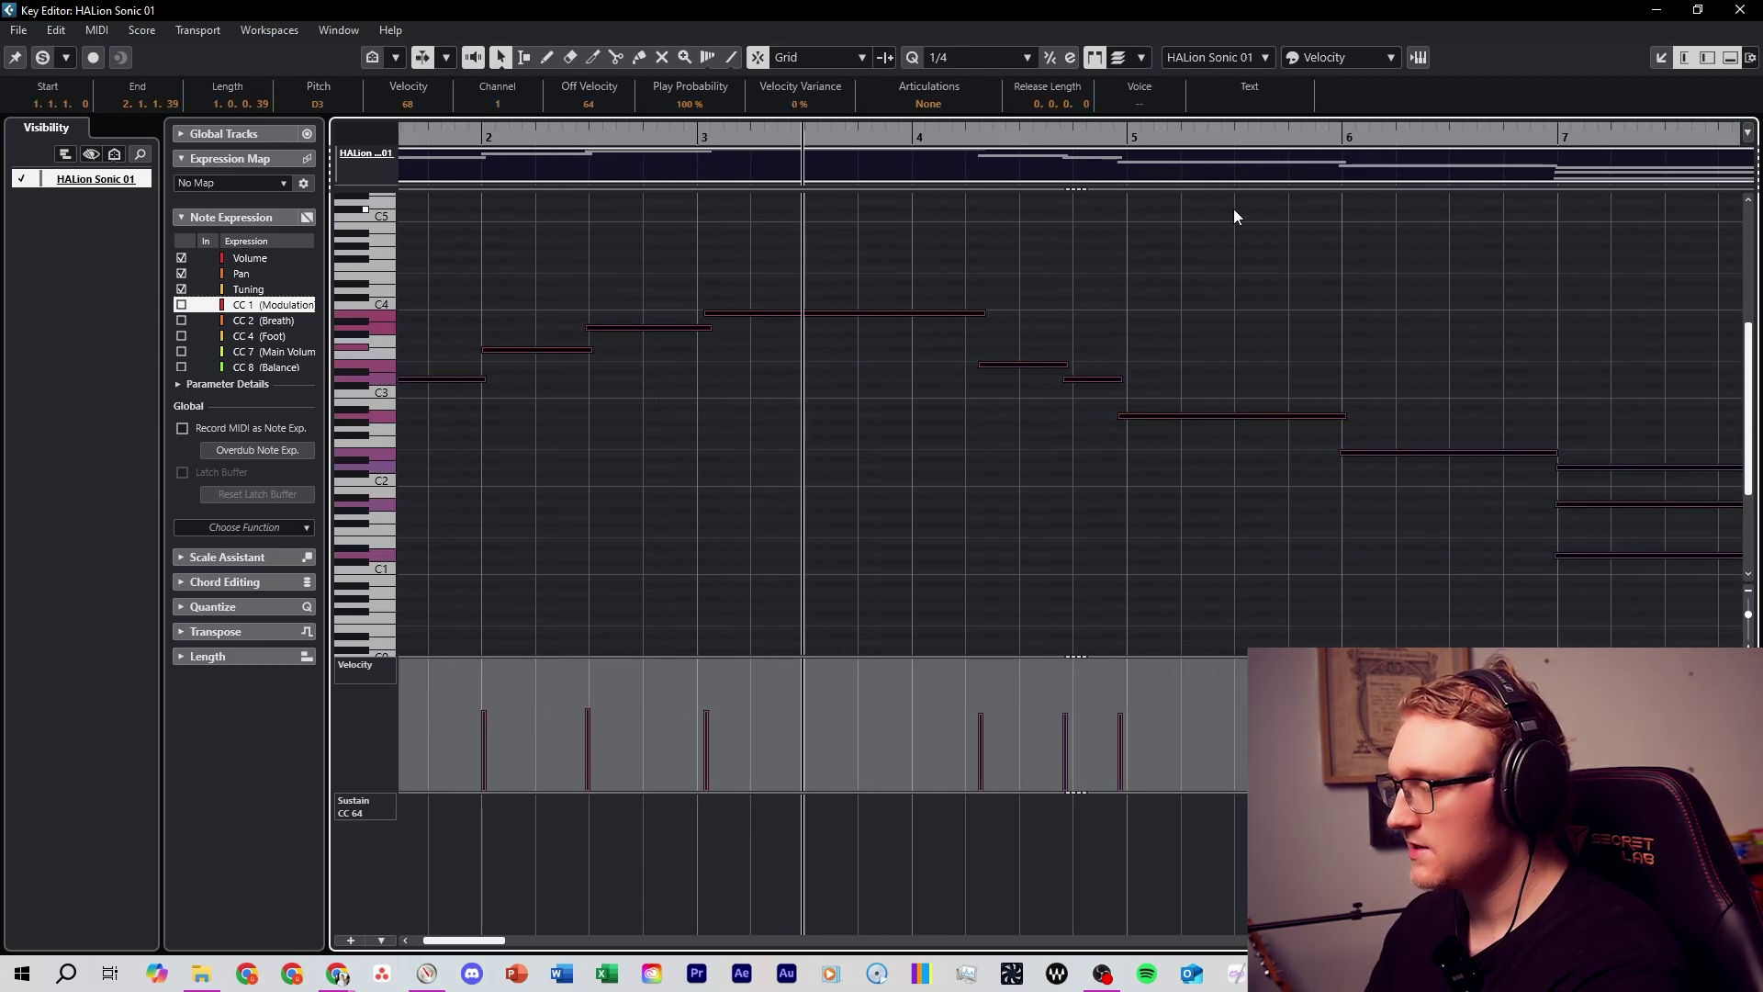
- Enable Iterative Quantize and apply it three times to pull the notes toward the 1/4 grid
left_click(1049, 58)
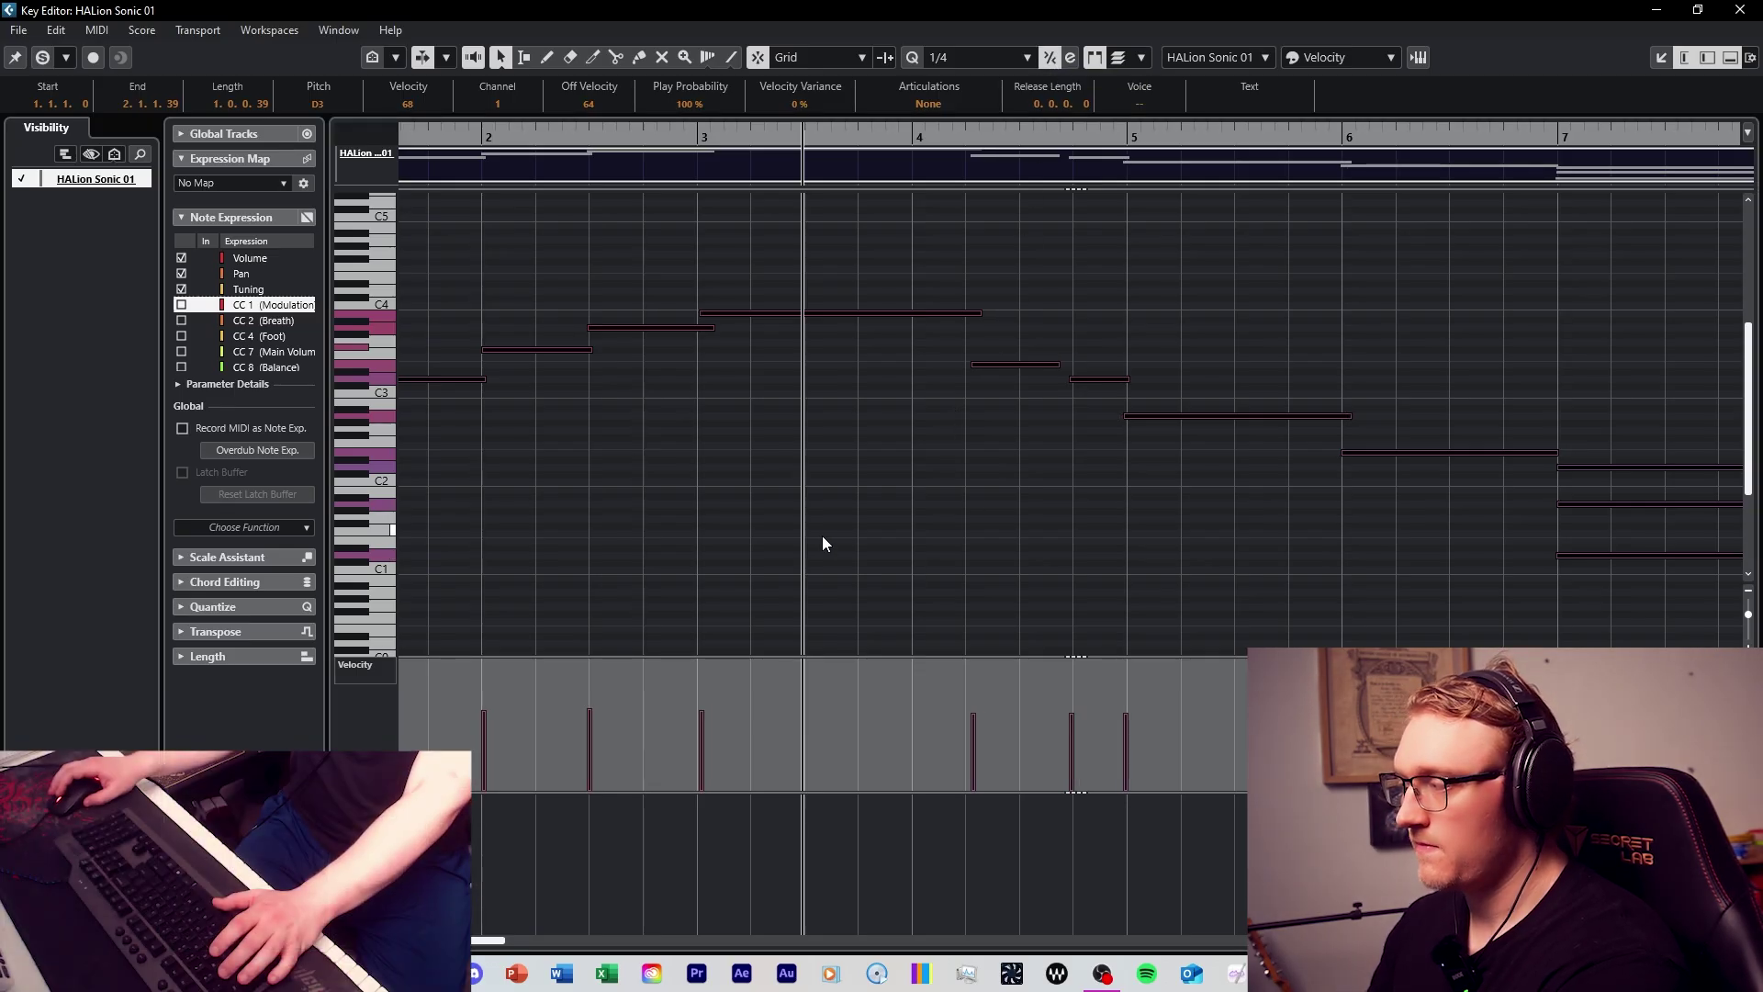
key("q")
key("q")
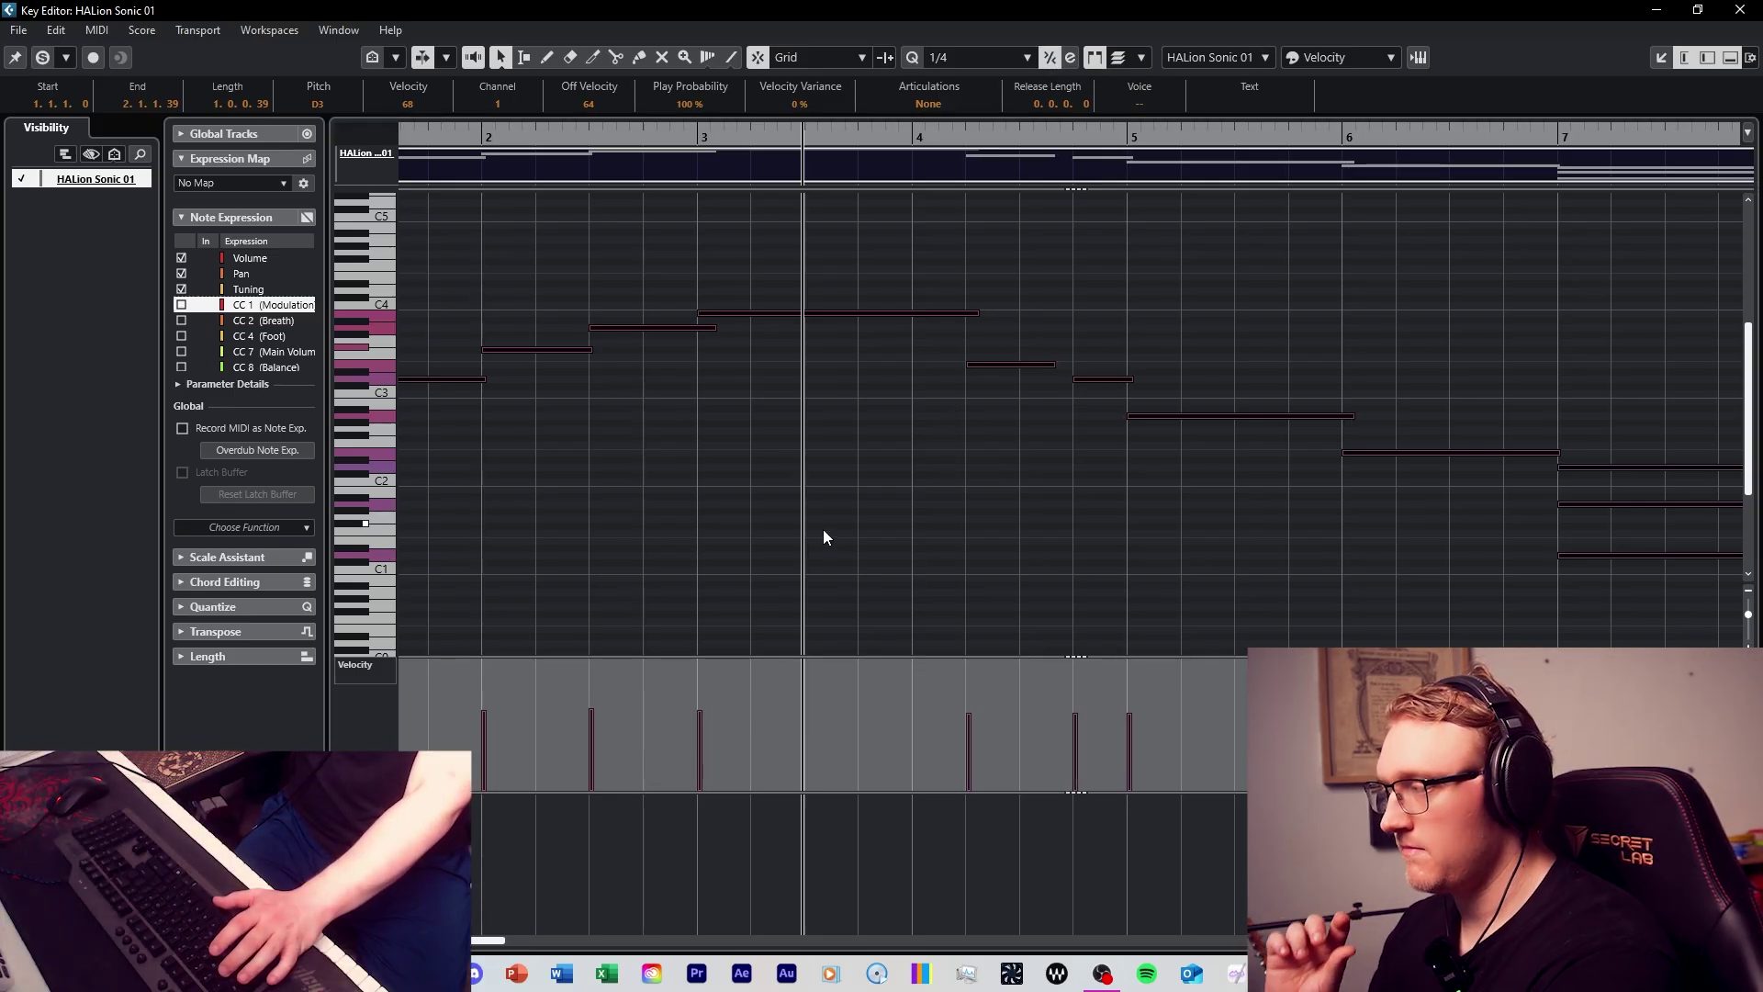
key("q")
key("q")
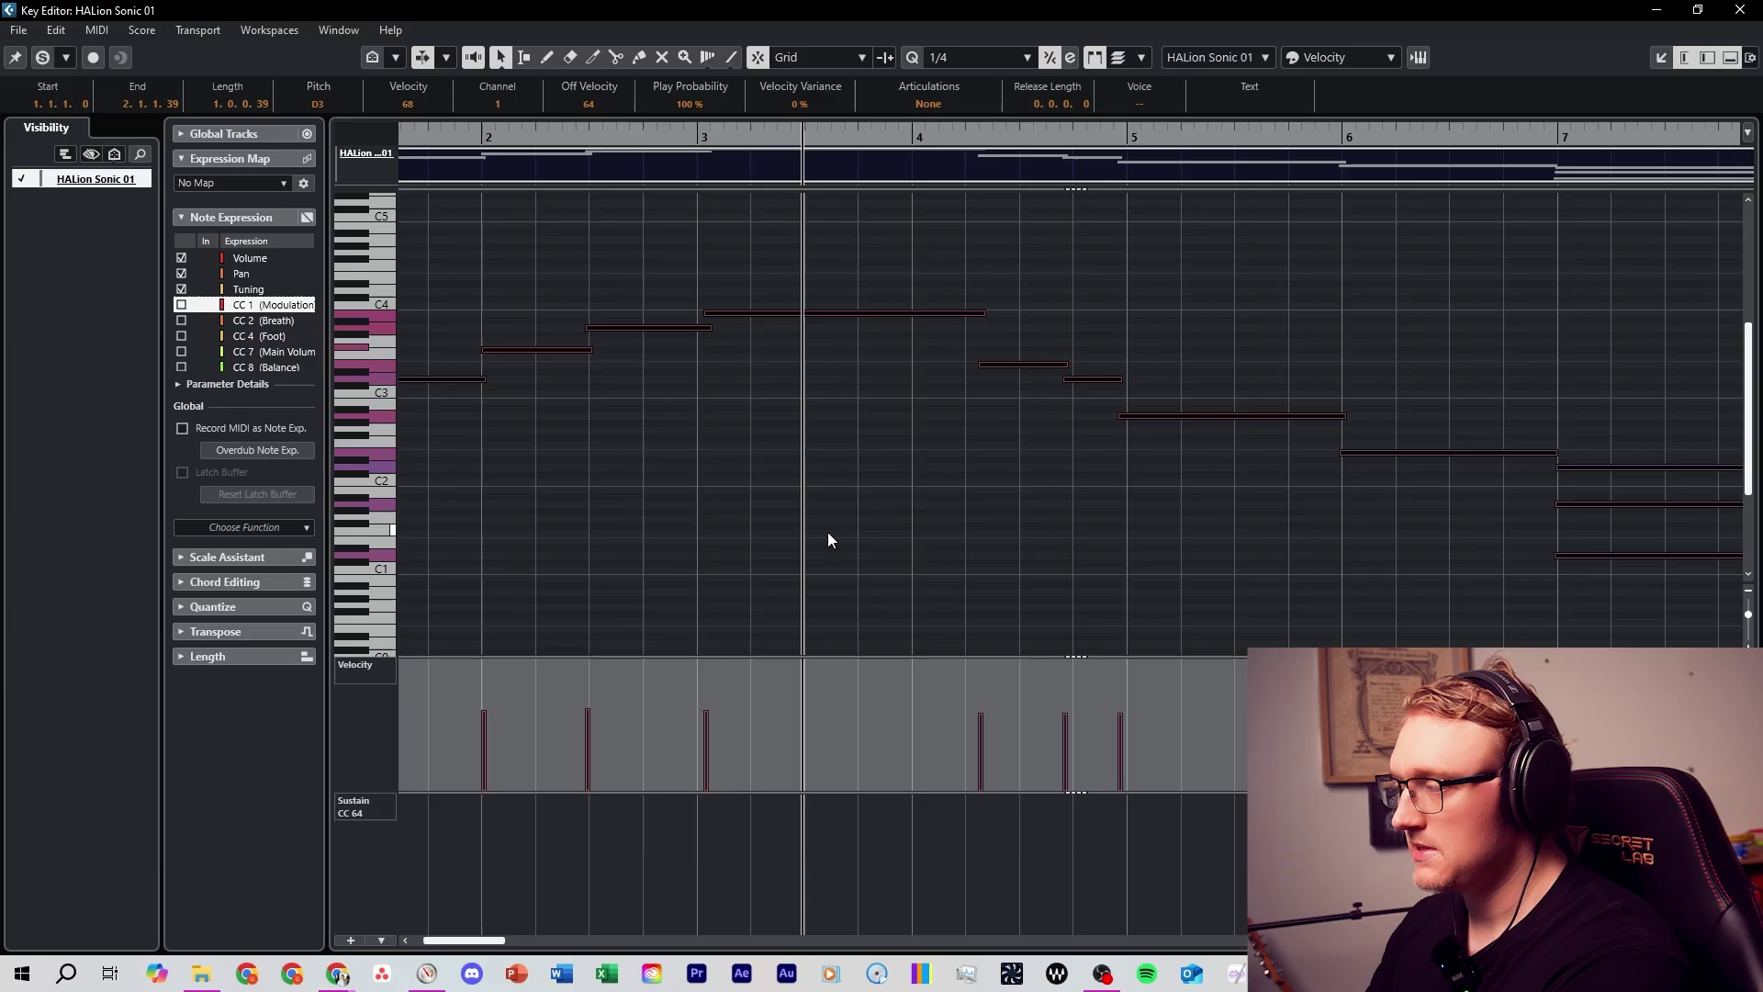
key("q")
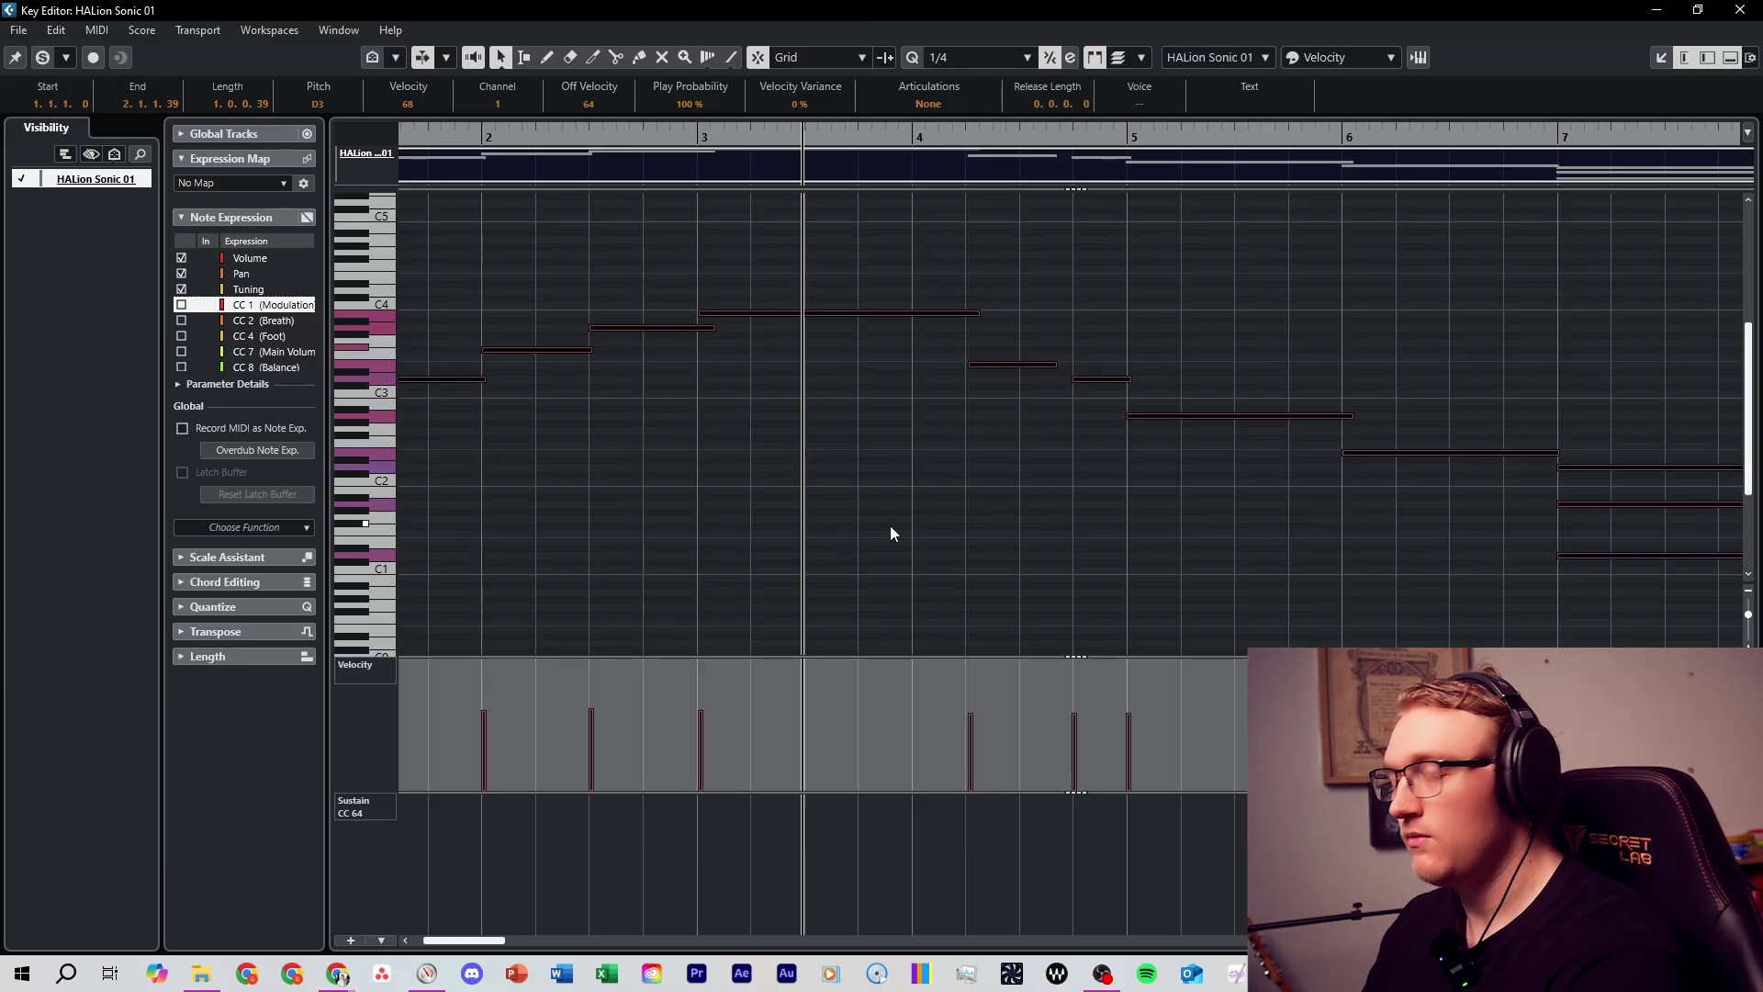
- Deselect the notes, zoom out to bars 1–17, and close the Key Editor
left_click(986, 453)
key("shift+f")
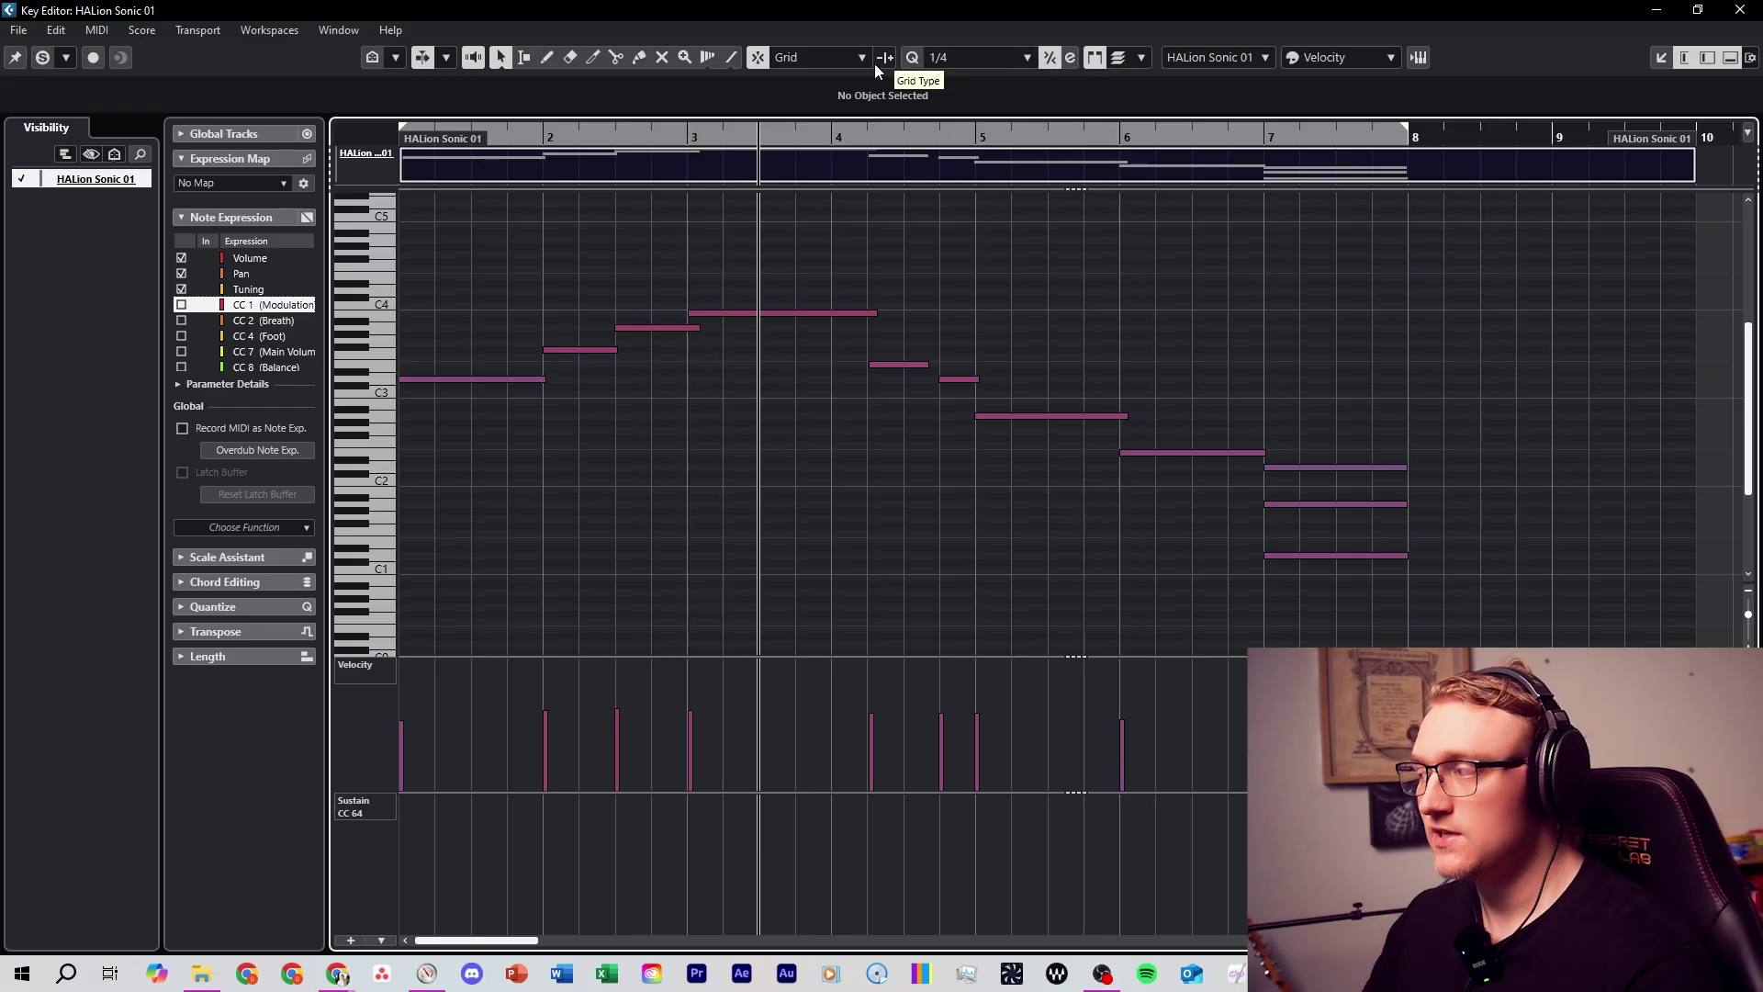
key("g")
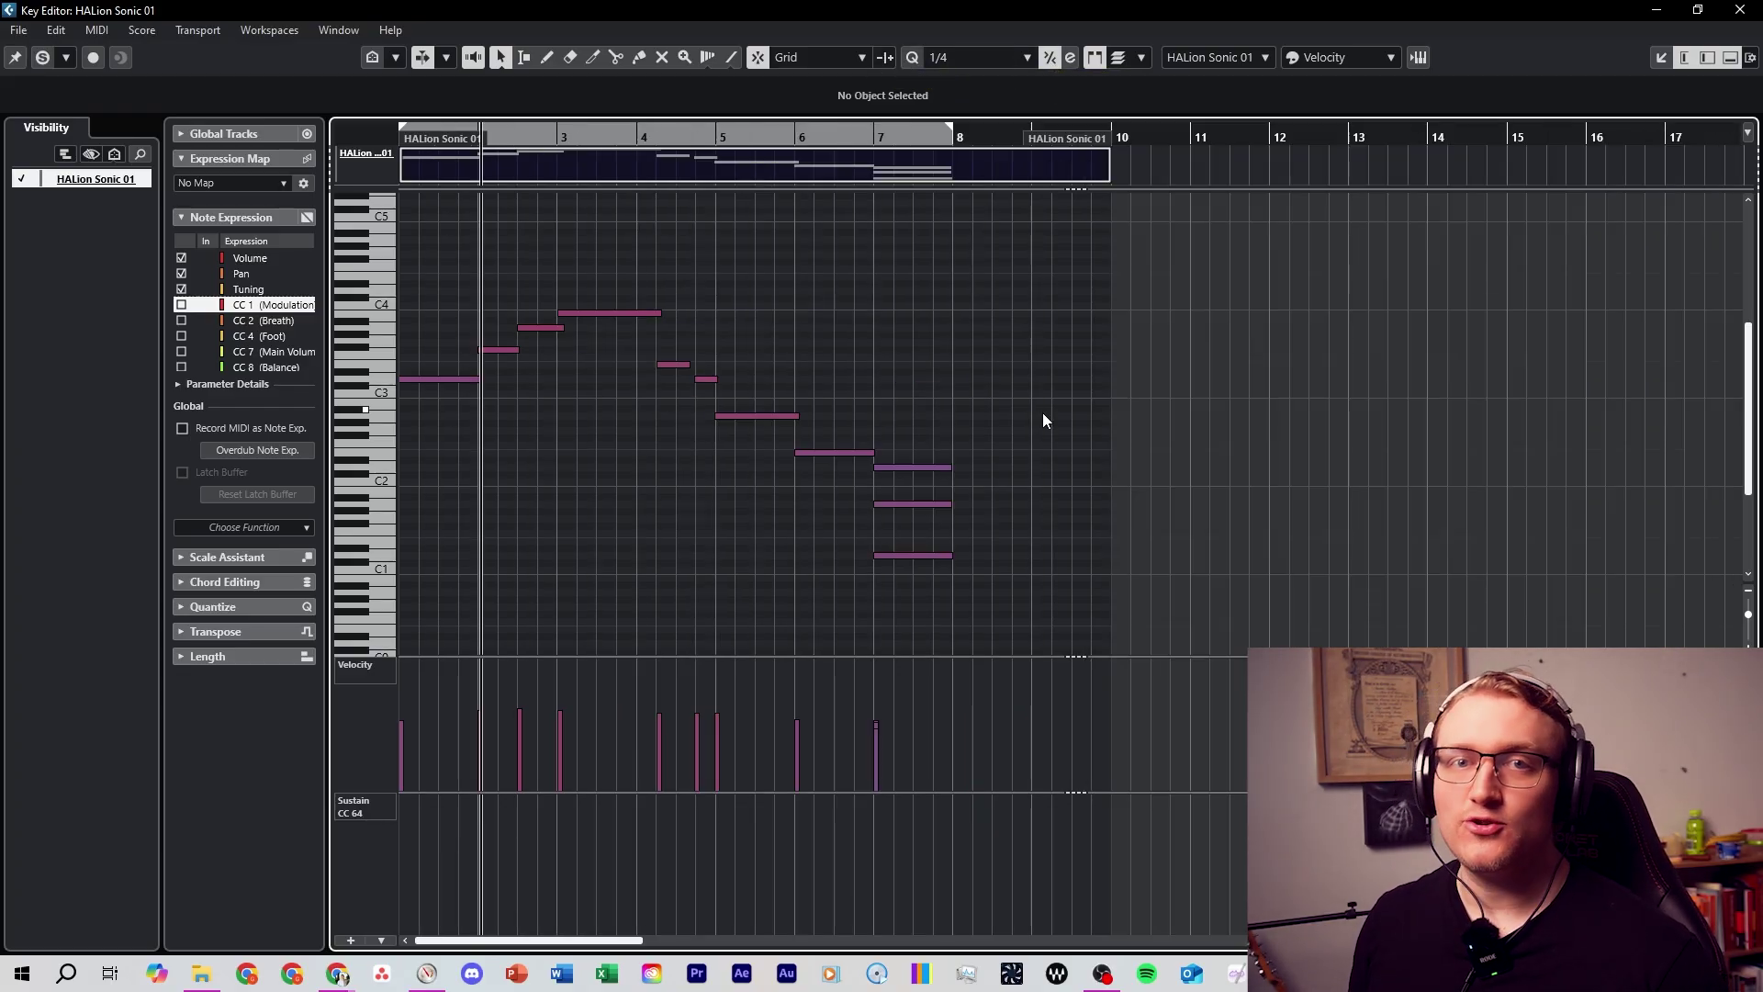
key("Escape")
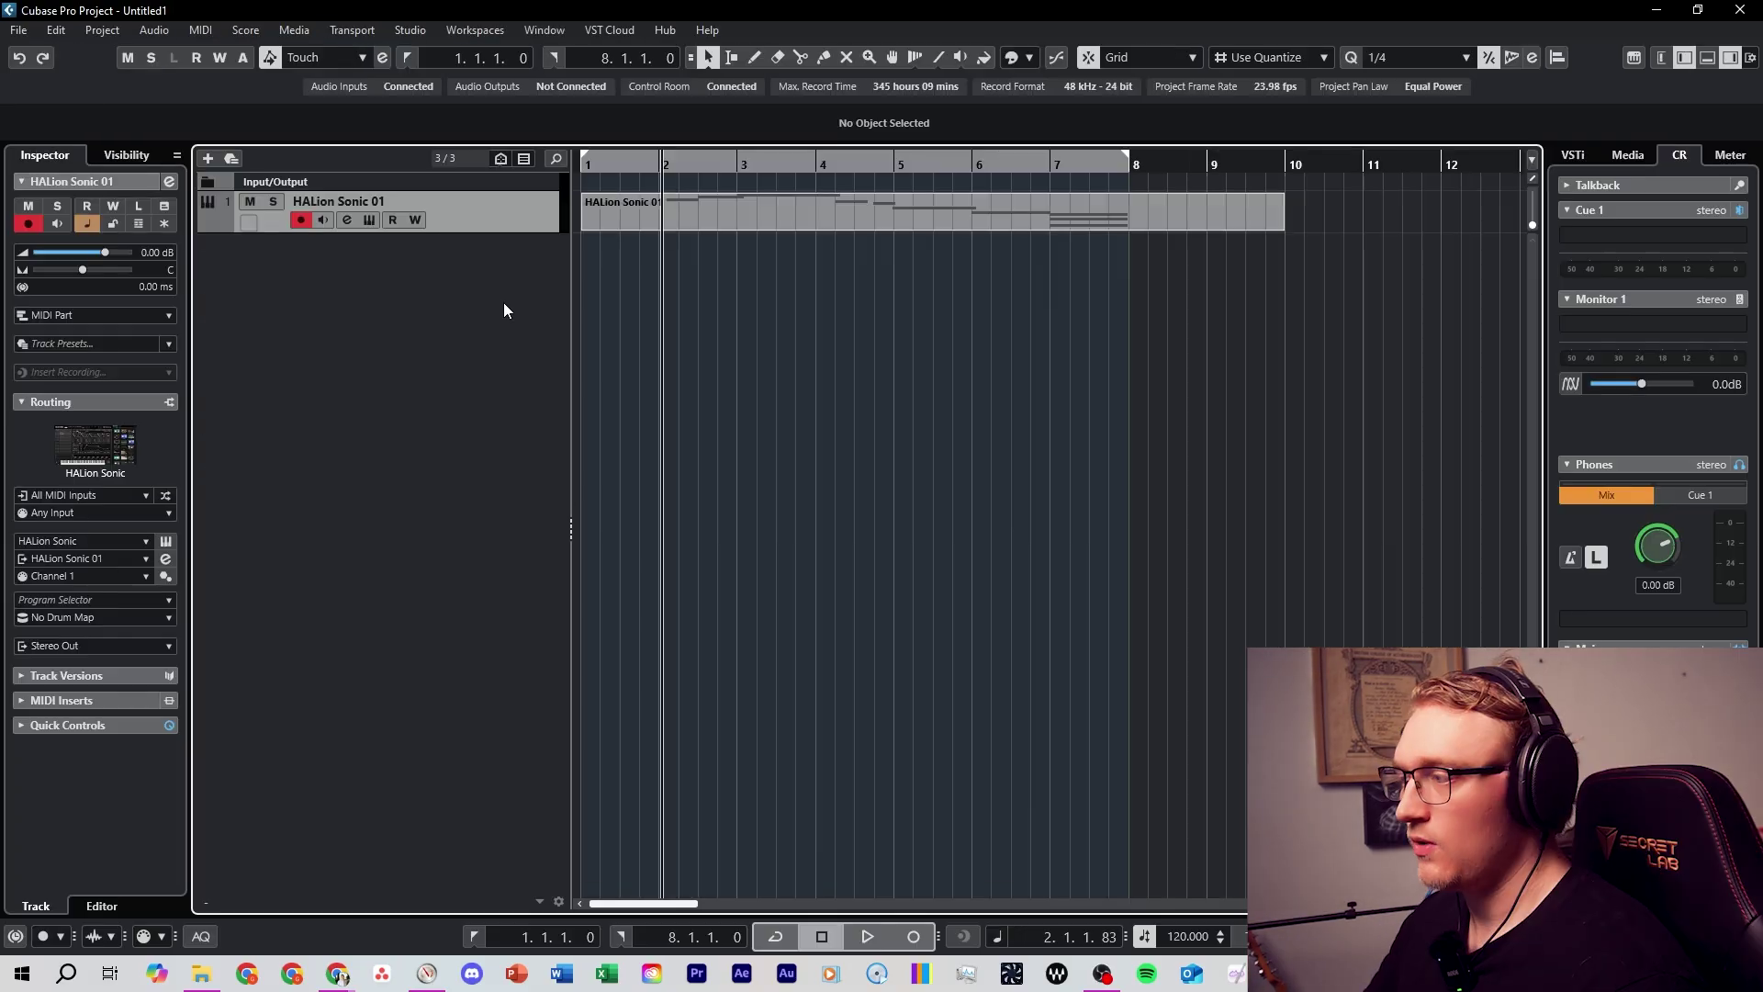
- Add a stereo audio track named Microphone with Talkback input below HALion Sonic 01
left_click(208, 158)
left_click(705, 248)
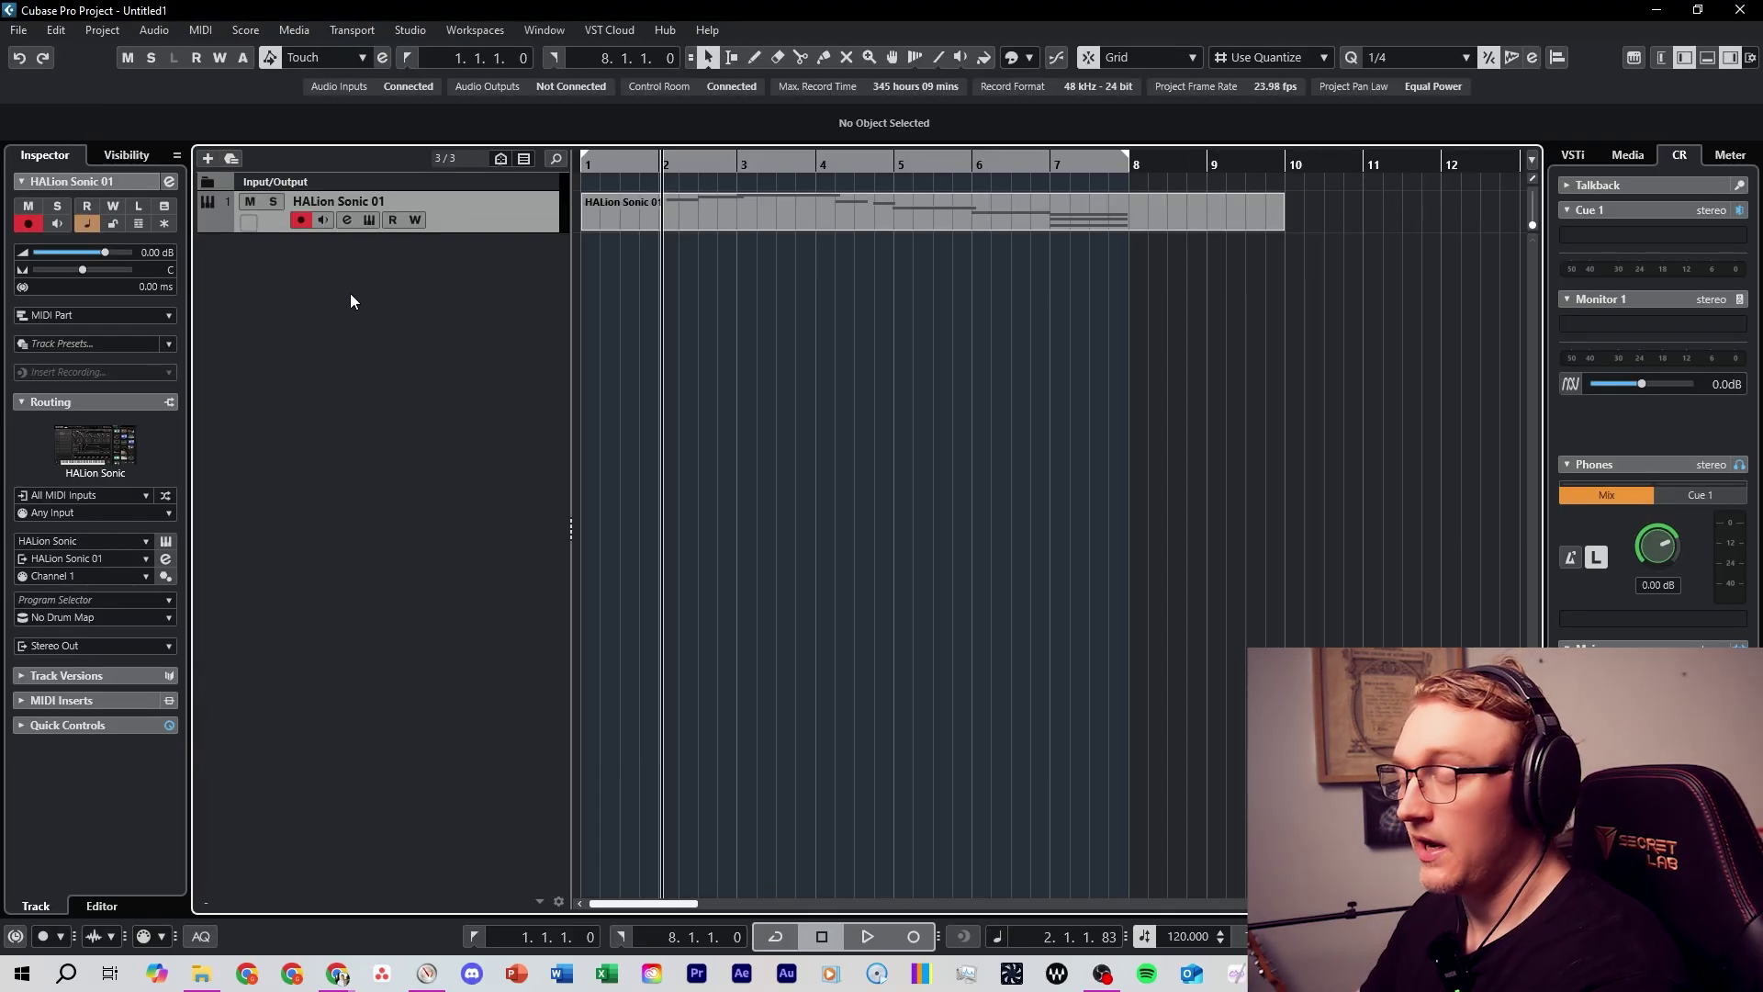
right_click(365, 329)
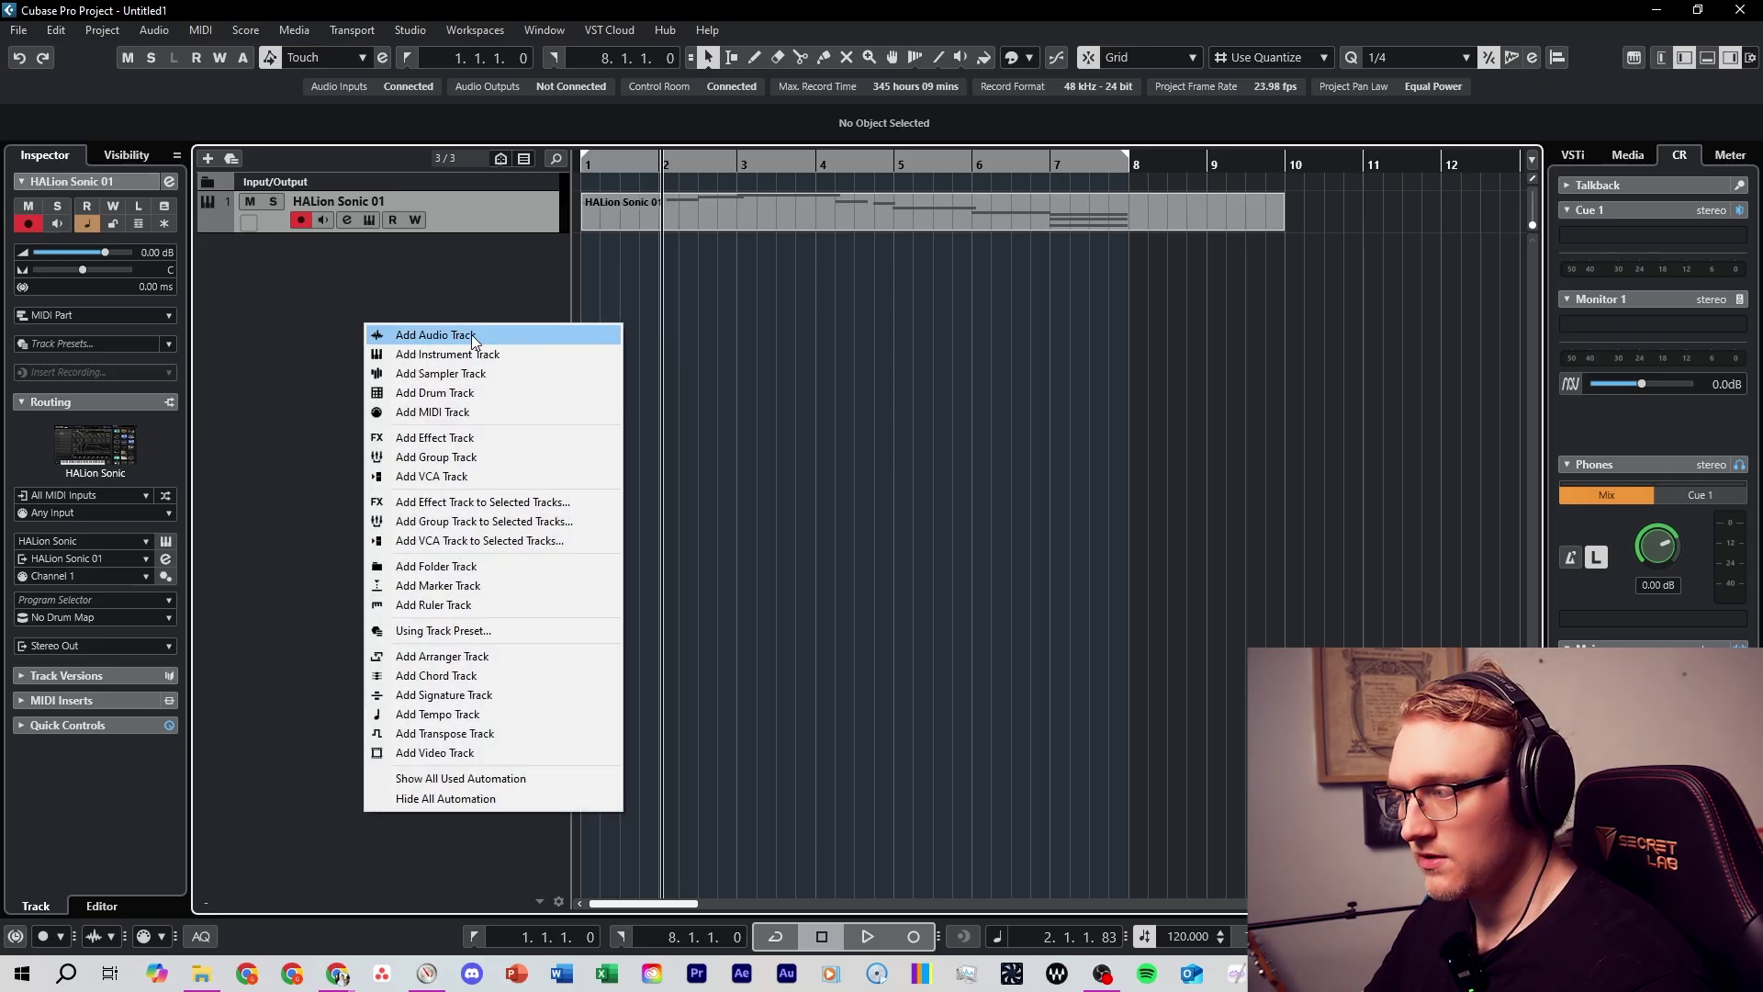
left_click(497, 335)
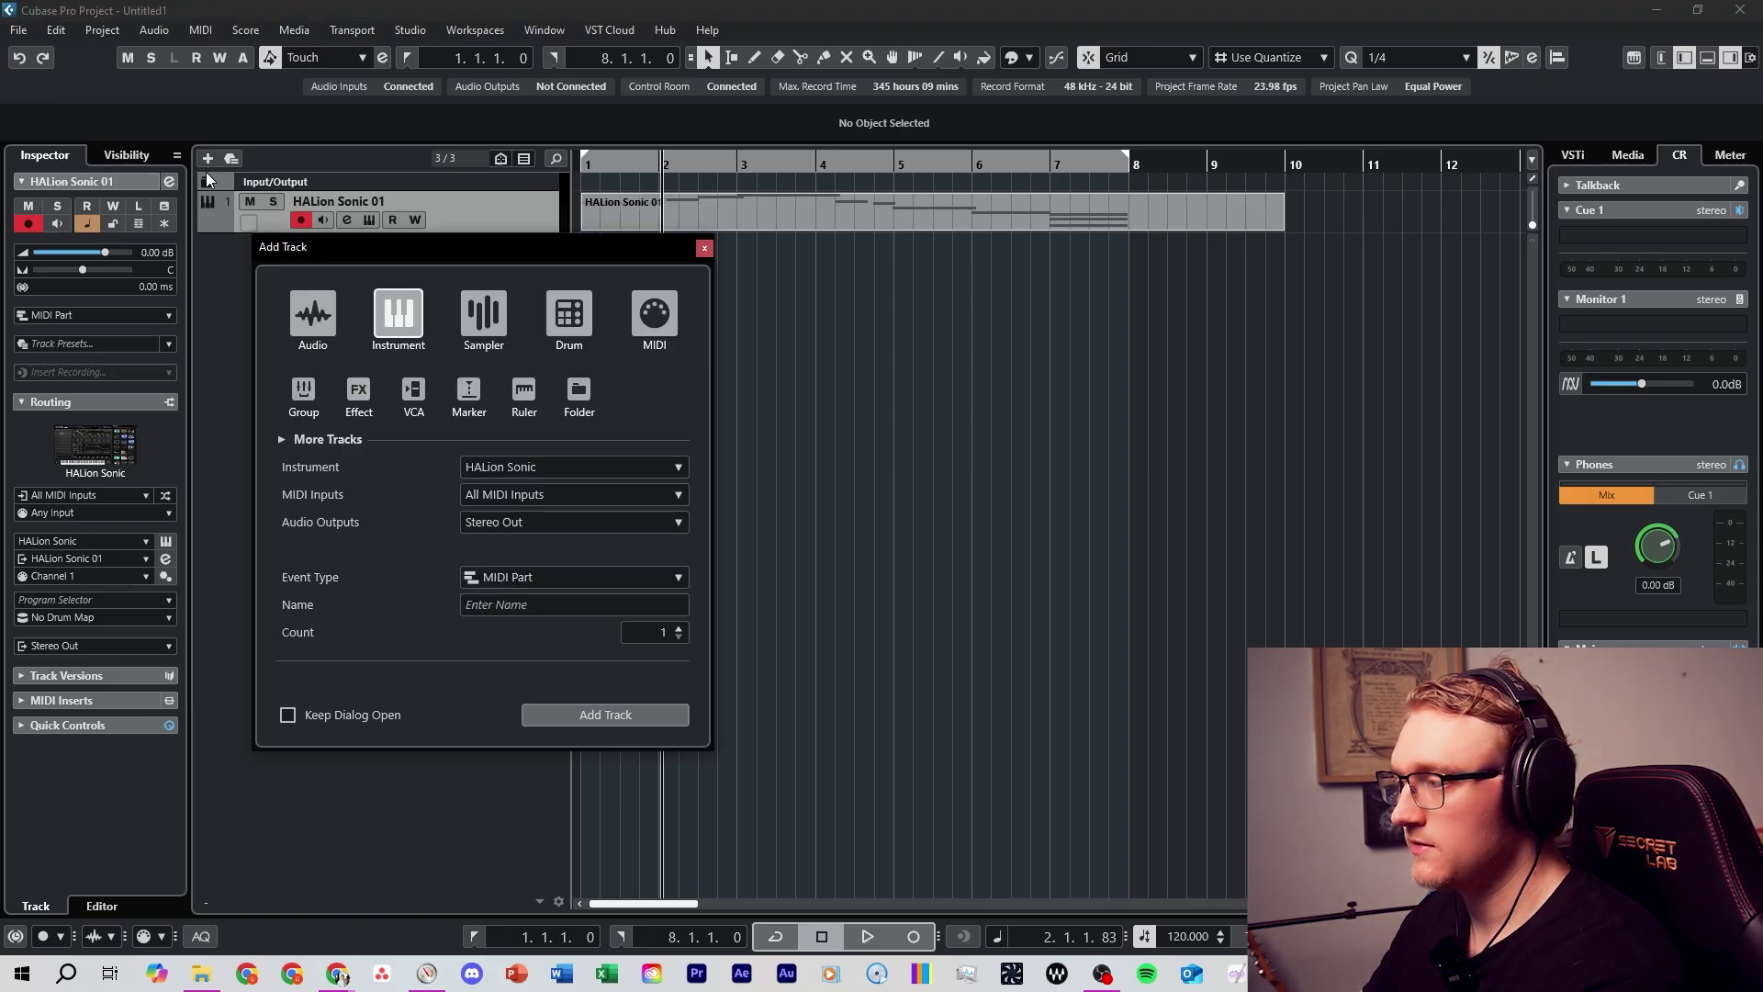
left_click(561, 466)
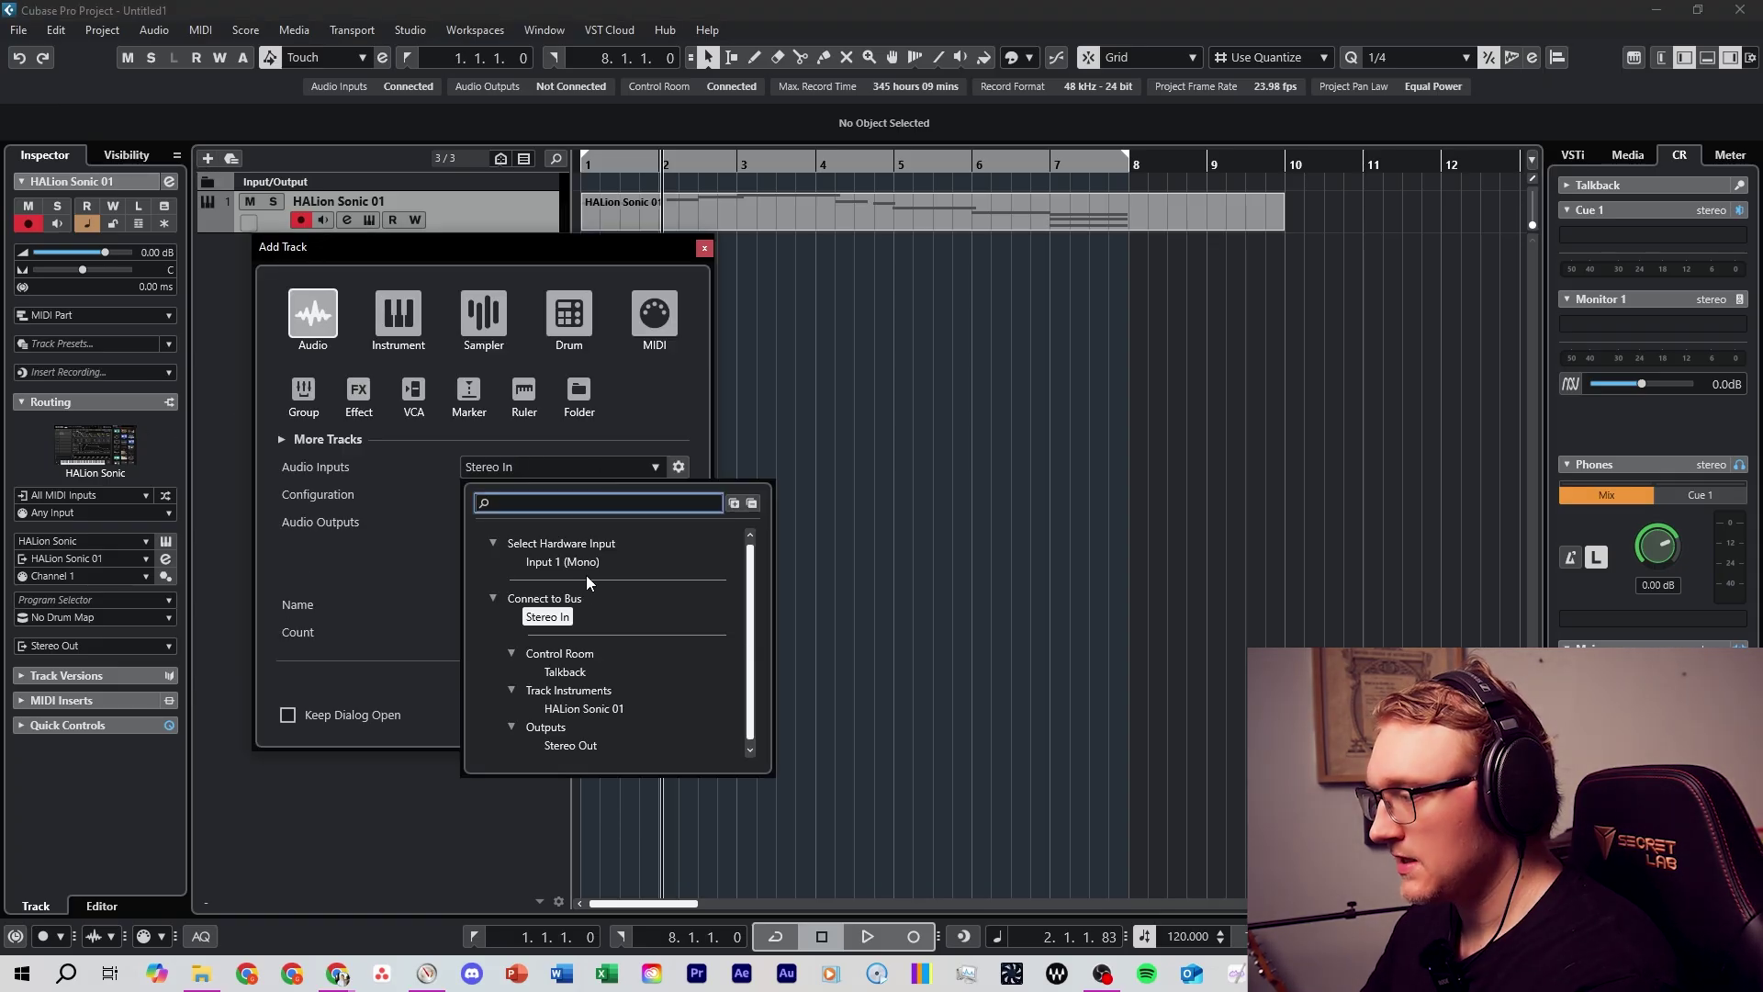
left_click(565, 672)
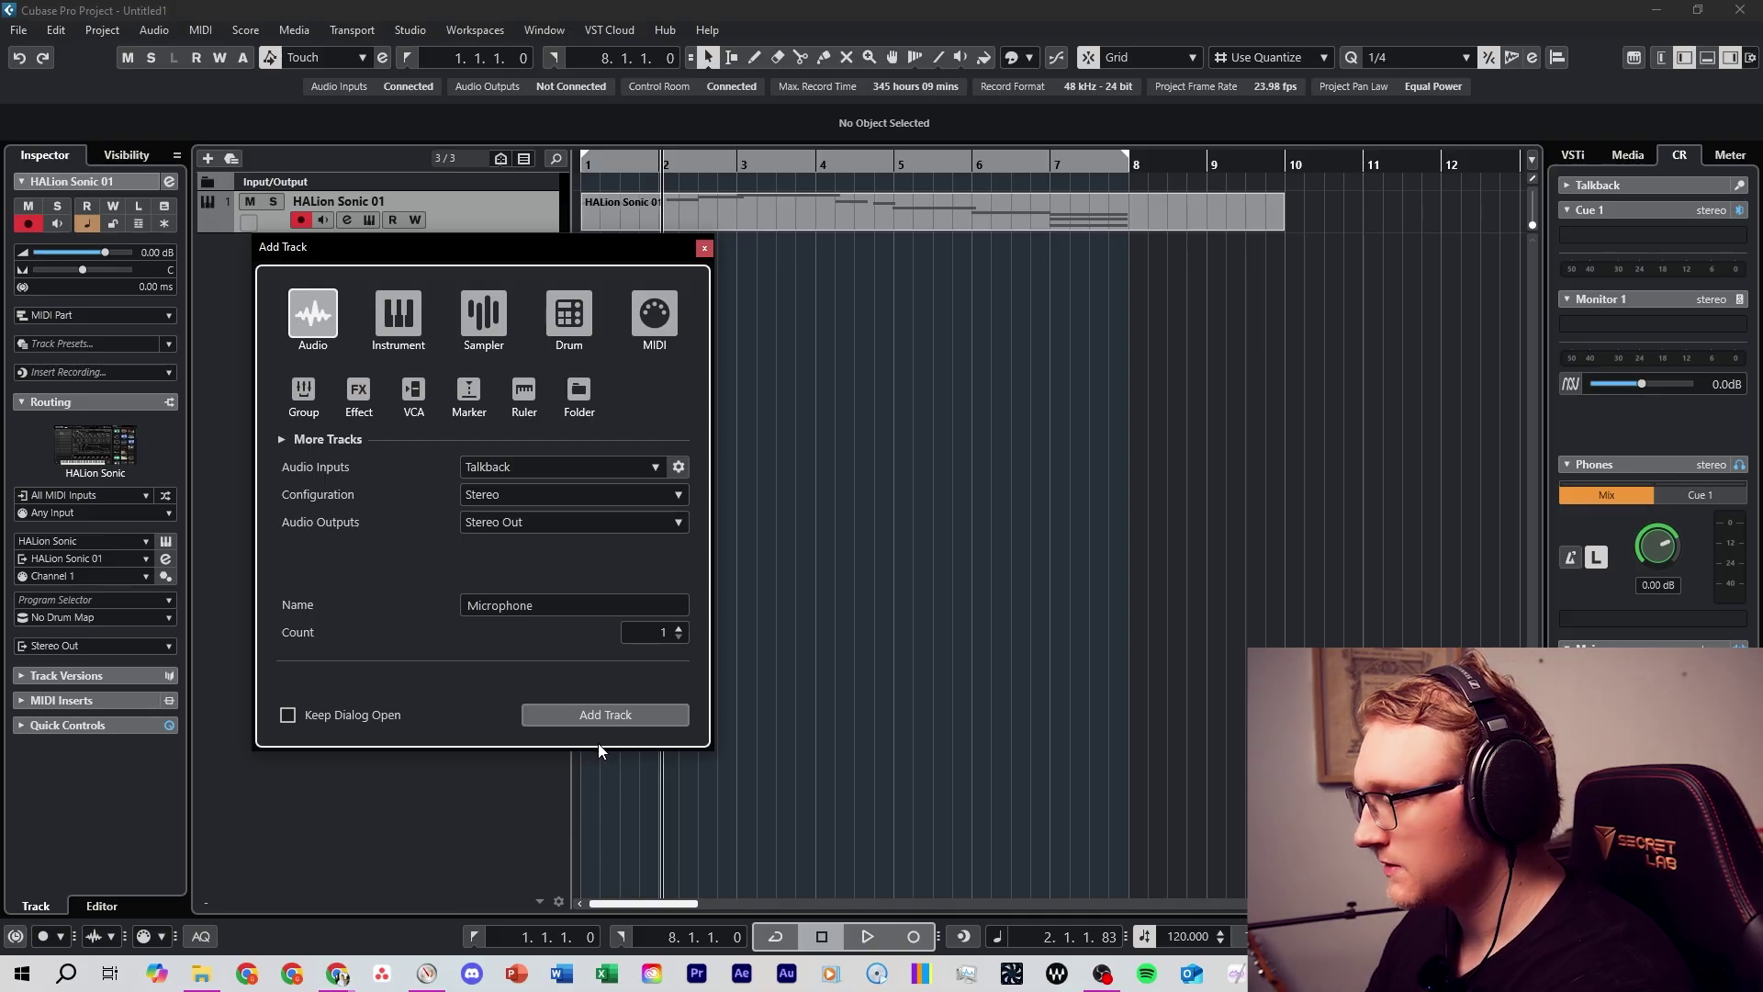
left_click(617, 716)
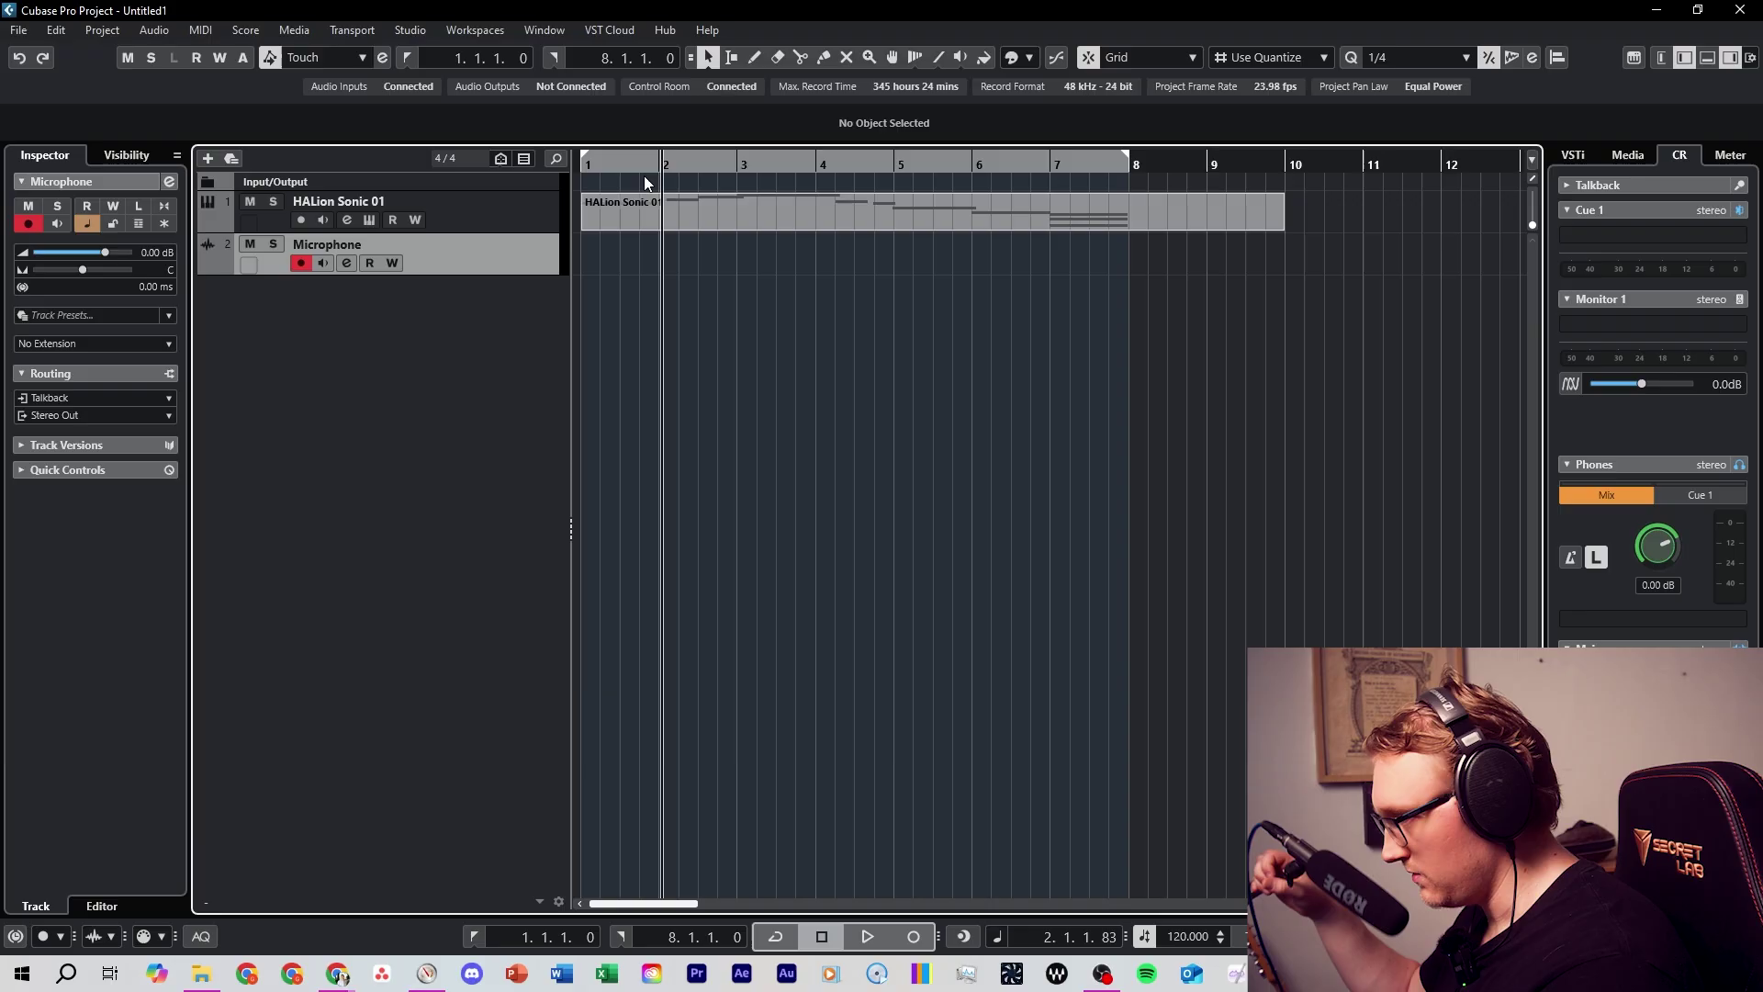
- Record a spoken Microphone_01 take from bar 1 and play it back
left_click(589, 164)
left_click(581, 165)
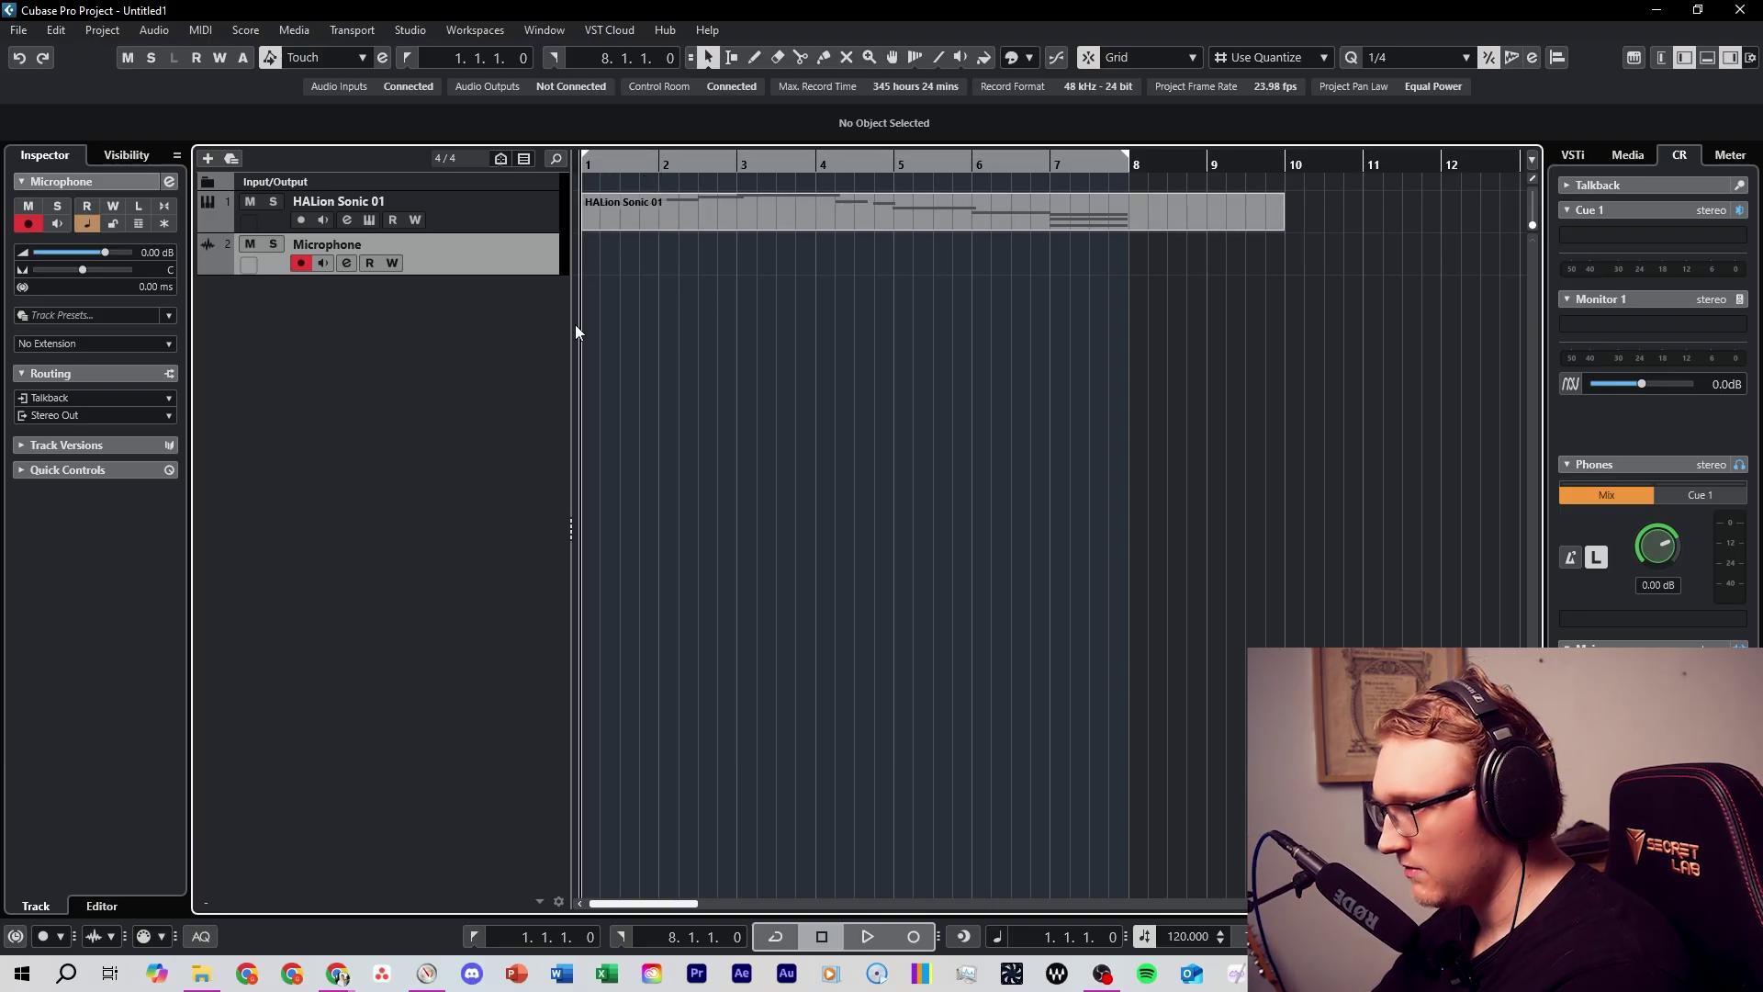
left_click(921, 933)
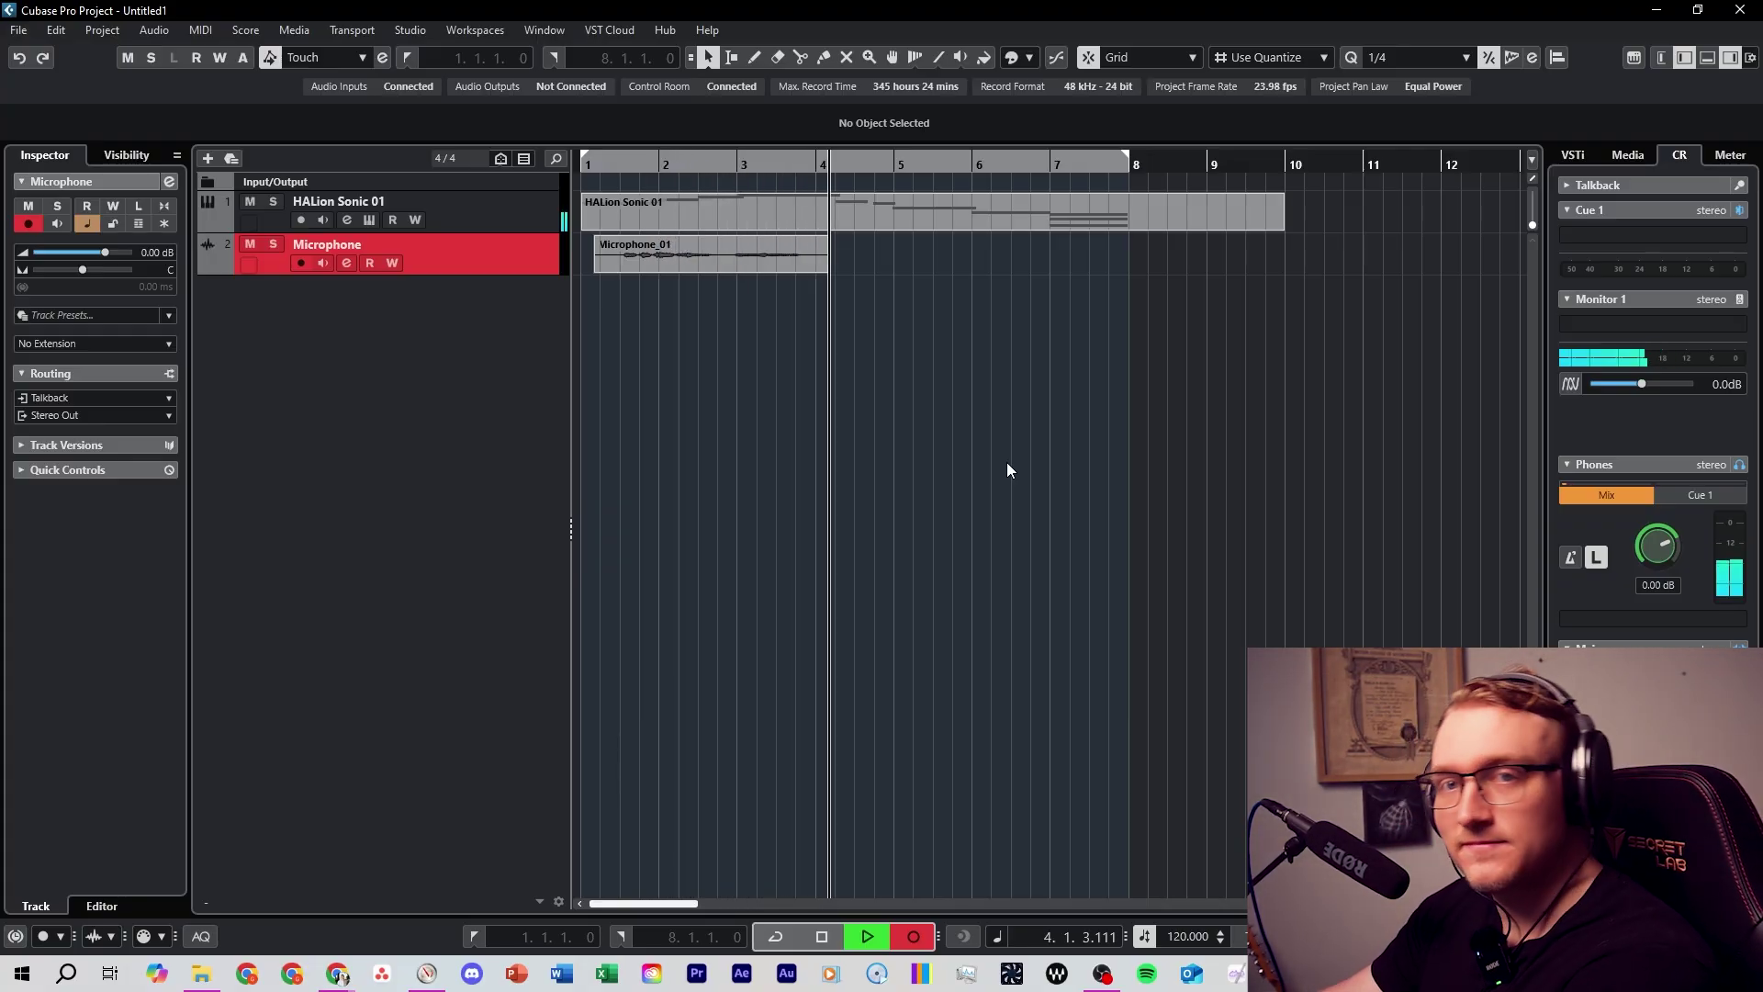
key("KP_Multiply")
key("space")
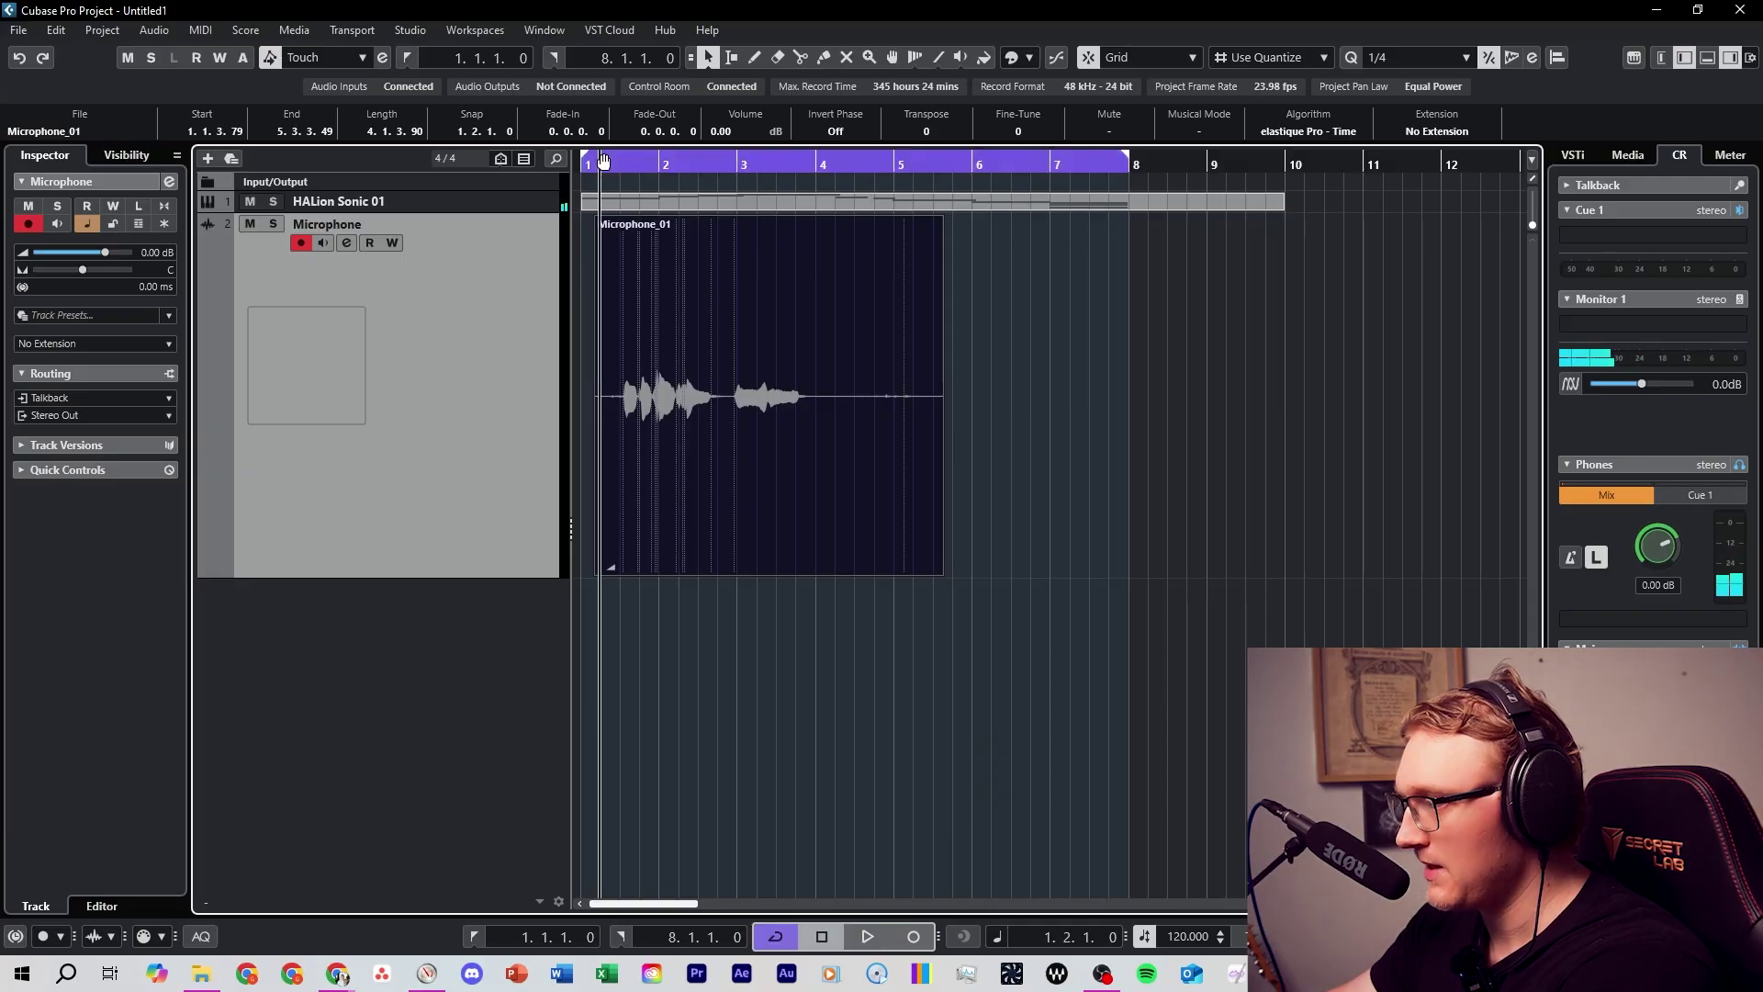
key("space")
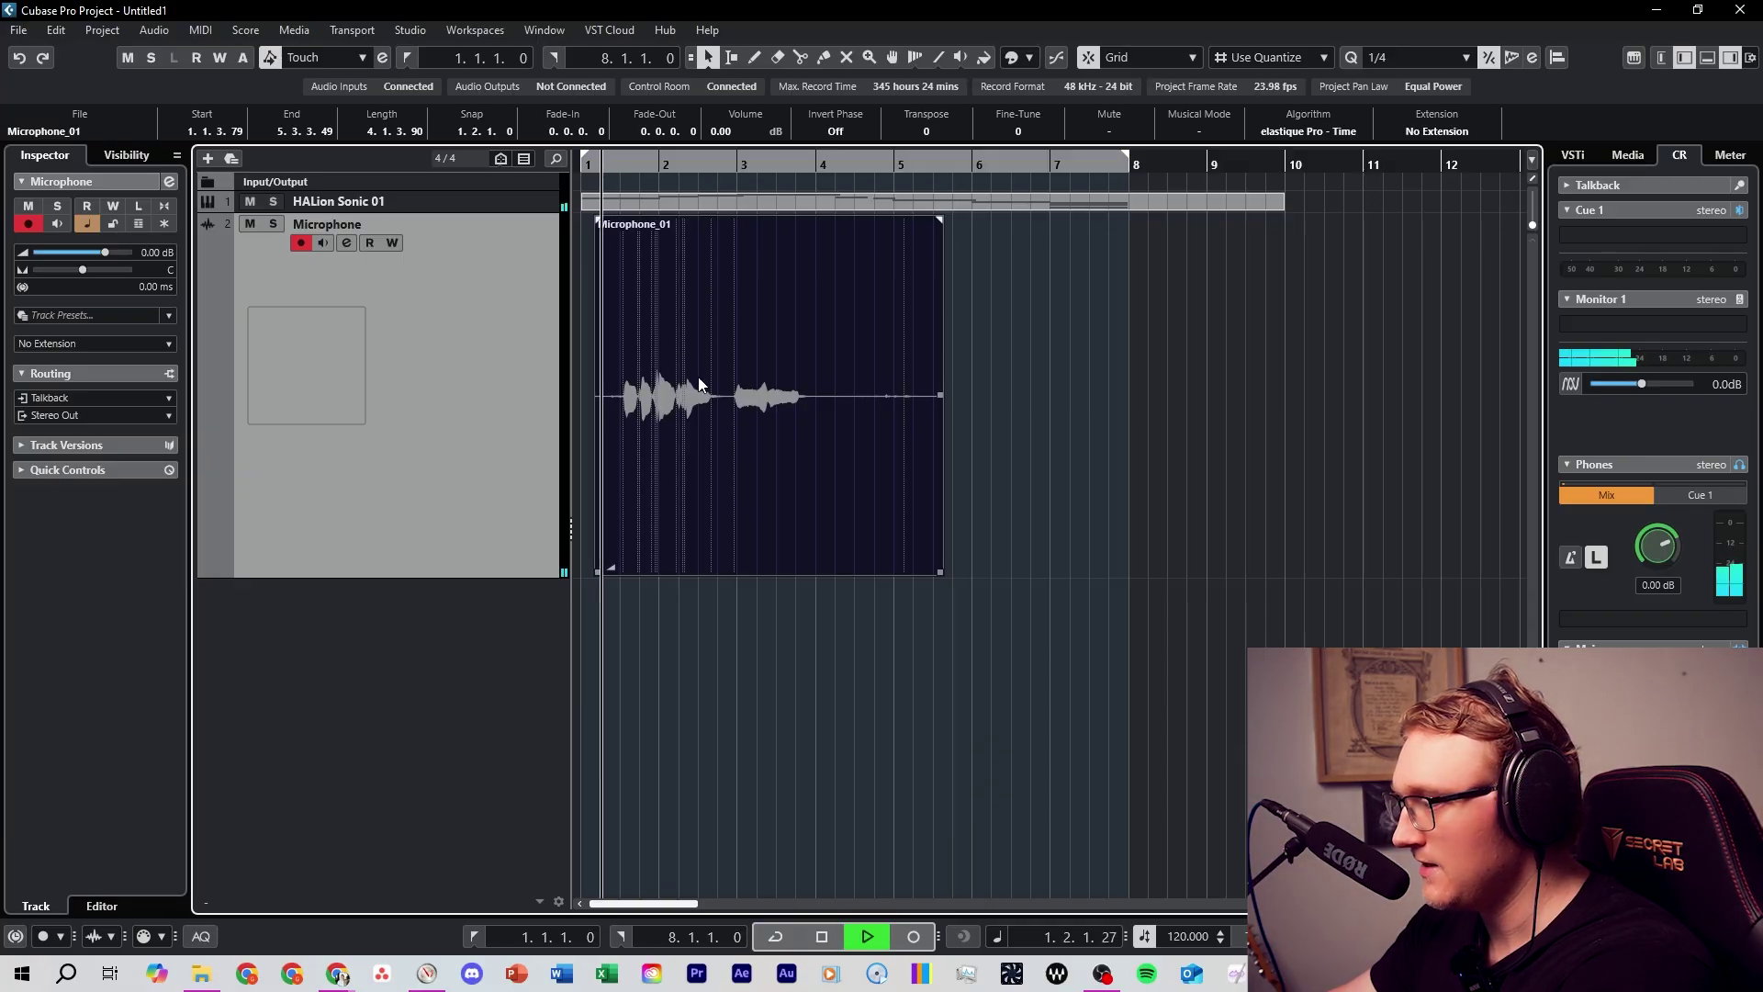
- Raise the Microphone_01 event volume to 7.33 dB and play it back
left_click(613, 587)
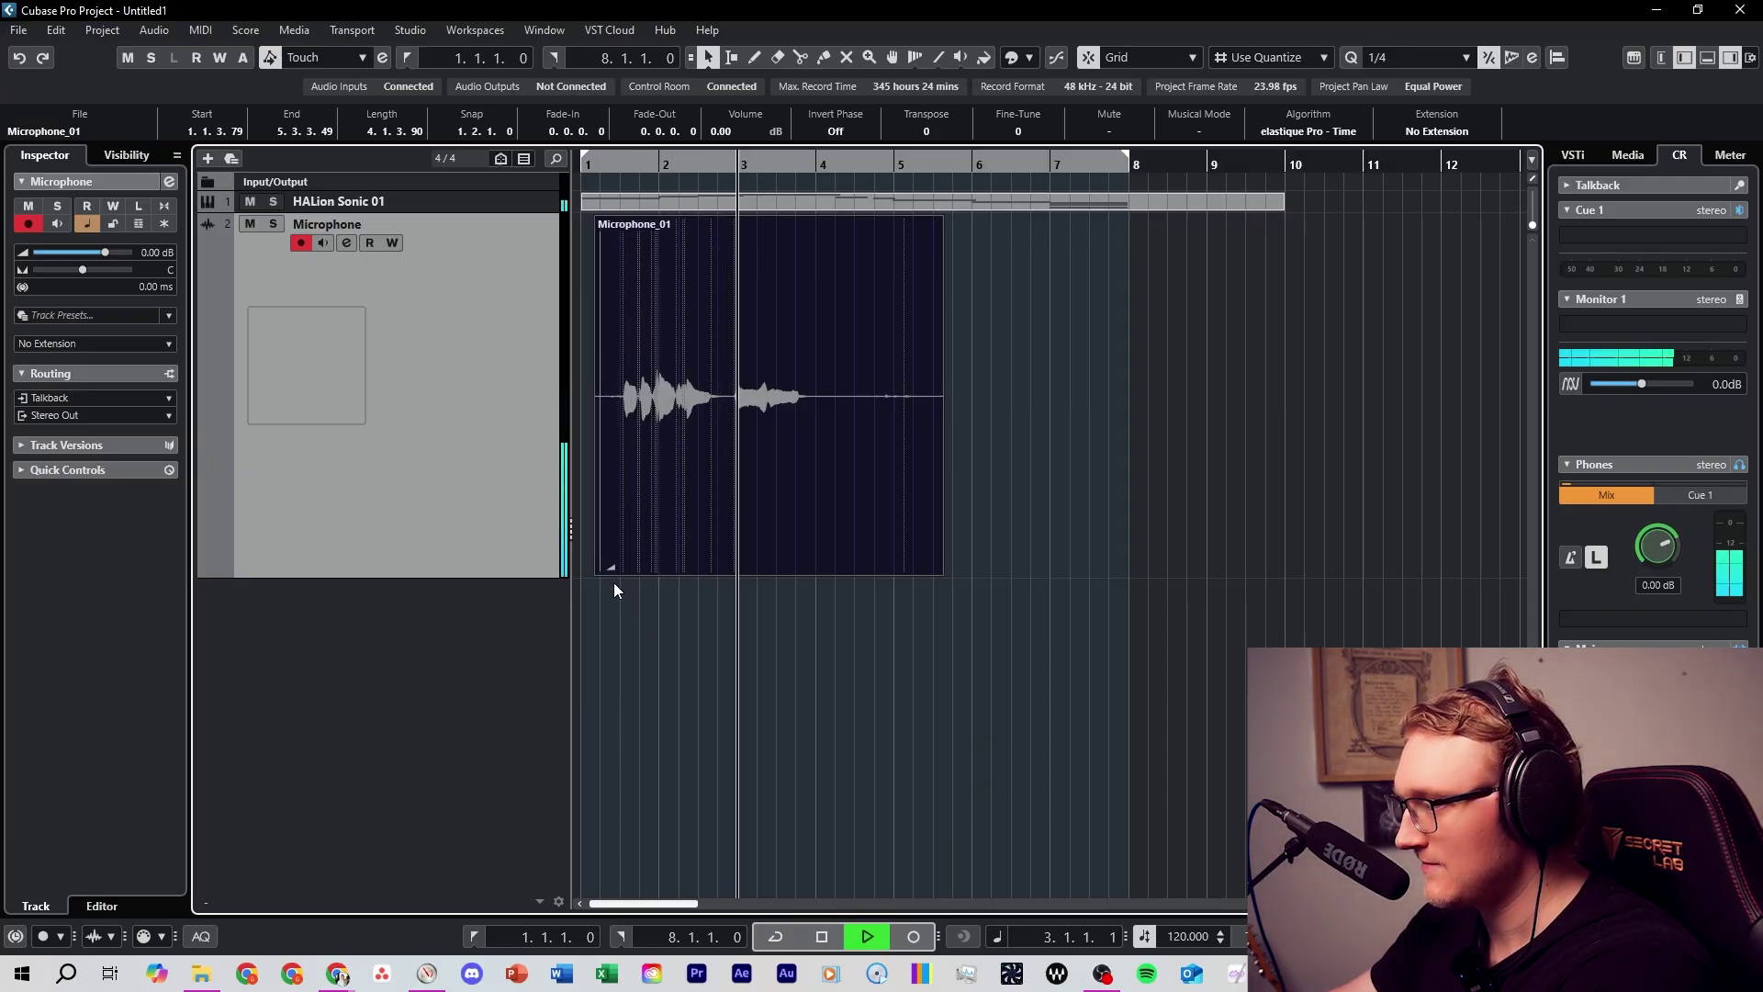
left_click(617, 576)
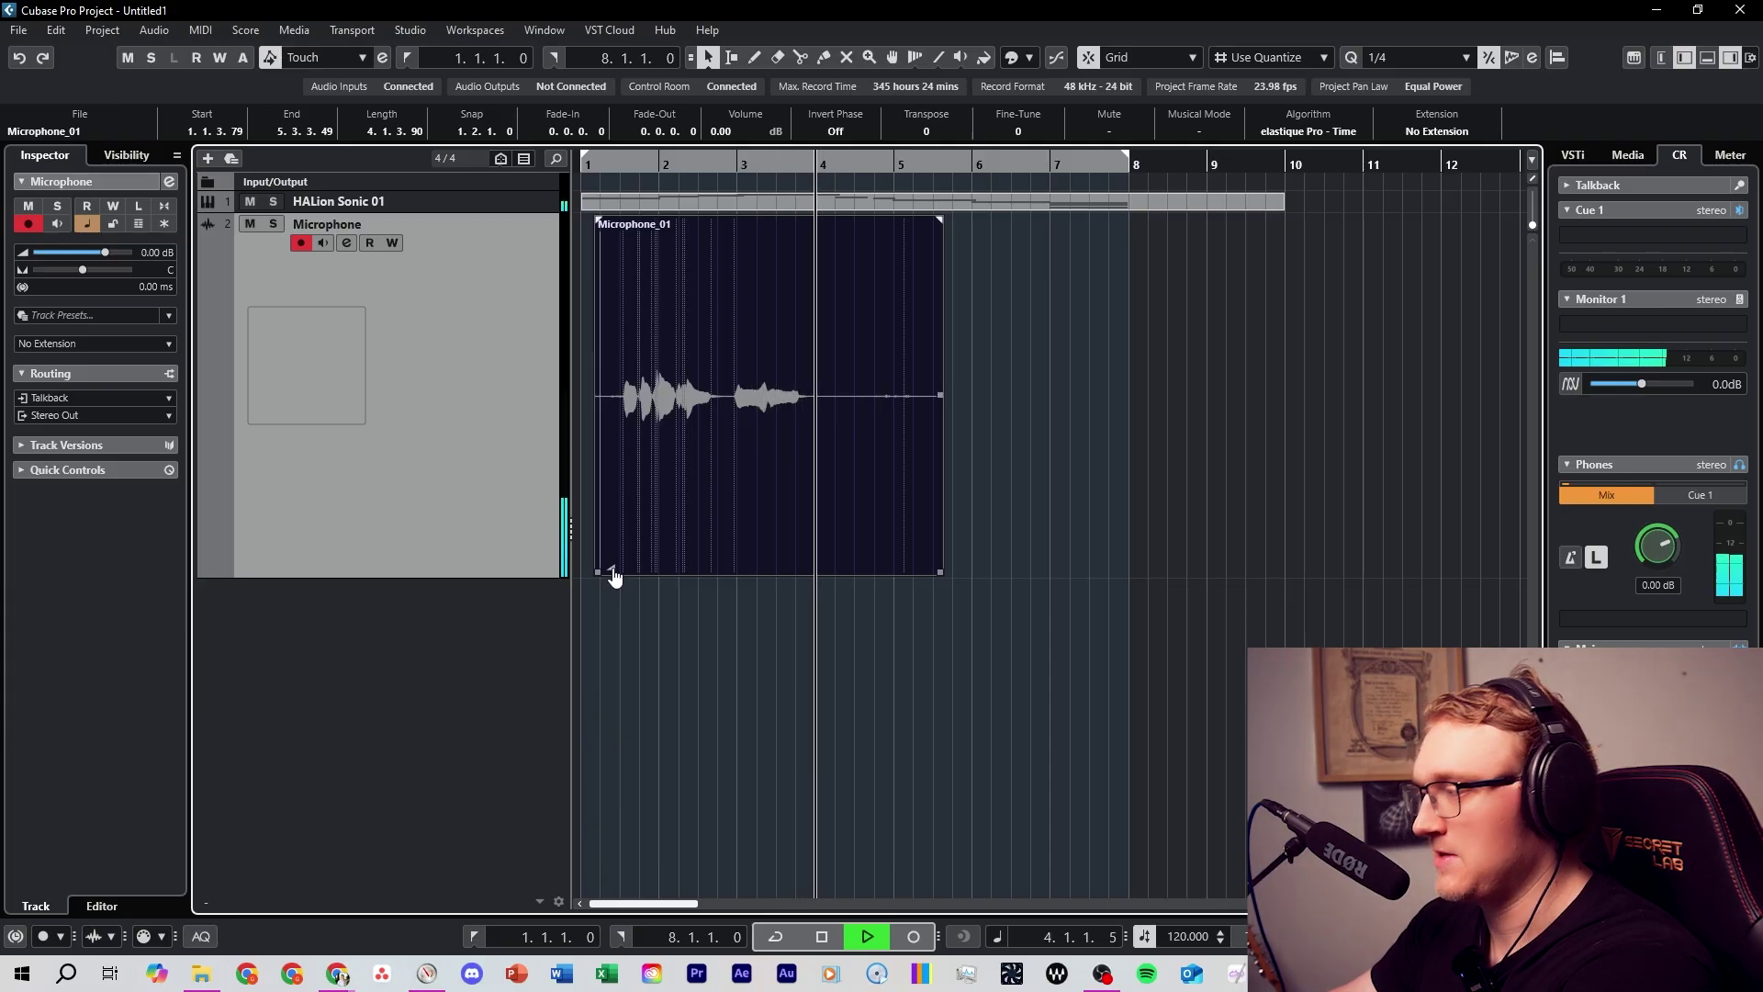
key("space")
left_click(605, 553)
mouse_move(605, 554)
left_mouse_down()
mouse_move(615, 538)
mouse_move(605, 553)
left_mouse_up()
key("space")
- Mute the Microphone_01 event, then play the project from bar 1 with only the pad audible
left_click(1021, 409)
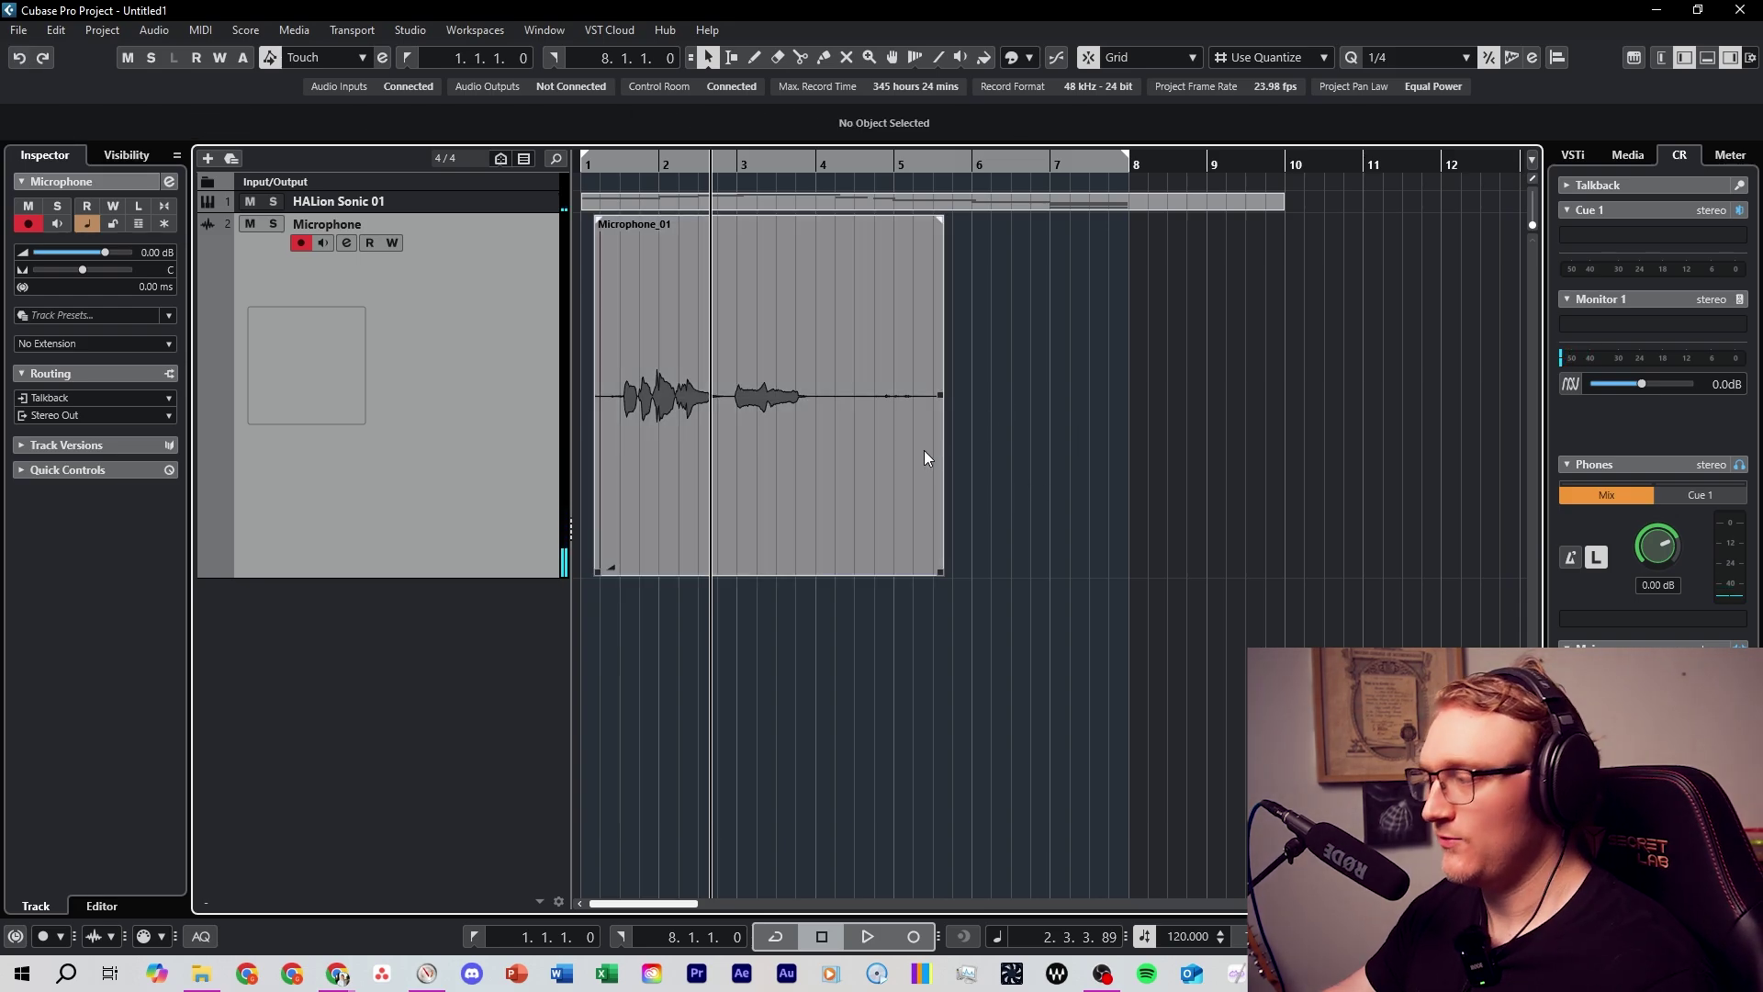
left_click(710, 329)
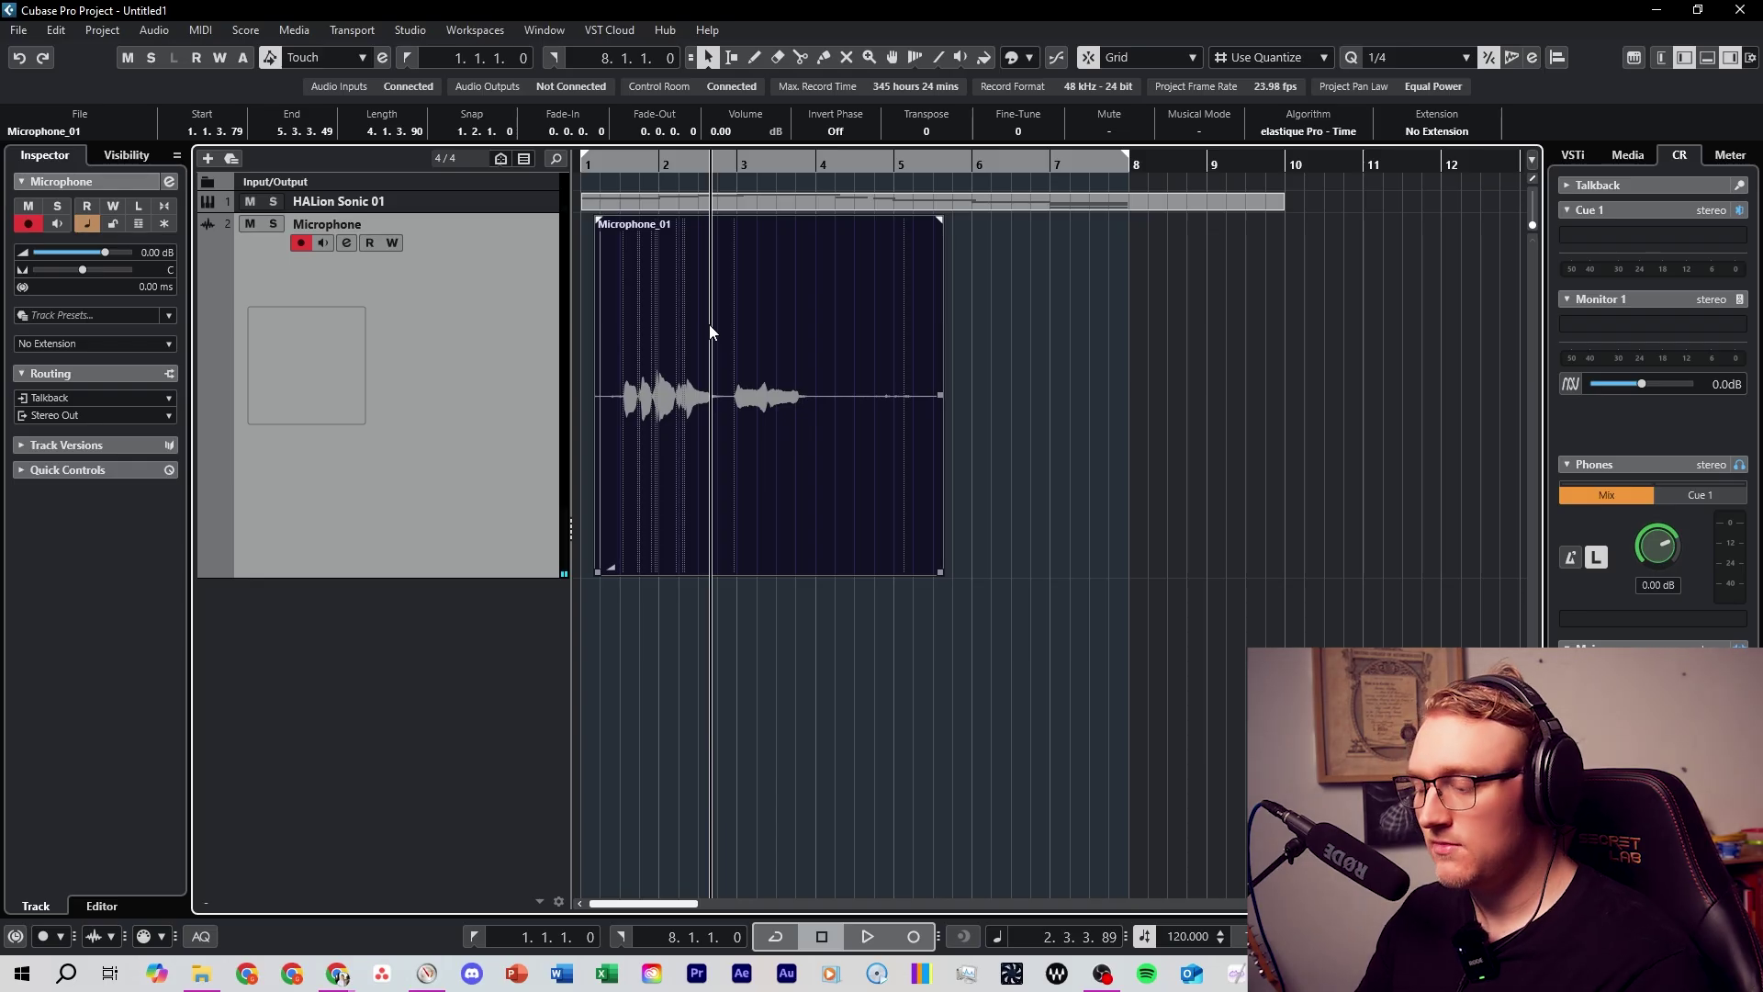
left_click(1228, 381)
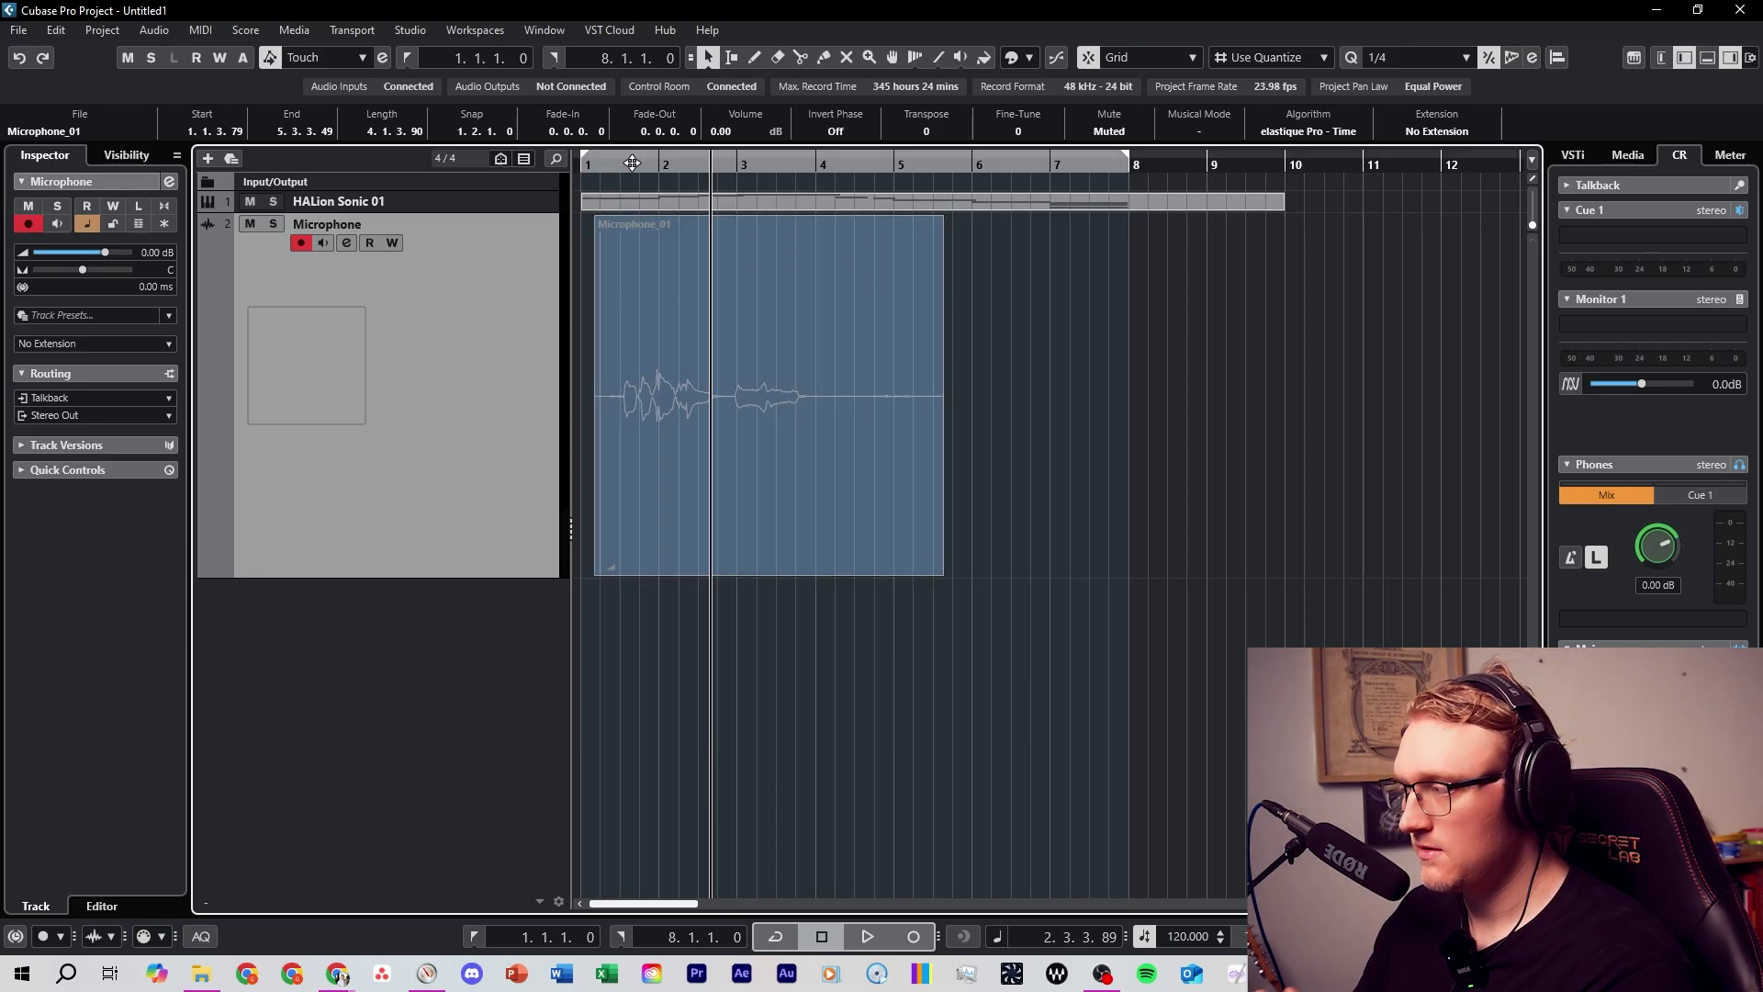
left_click(771, 397)
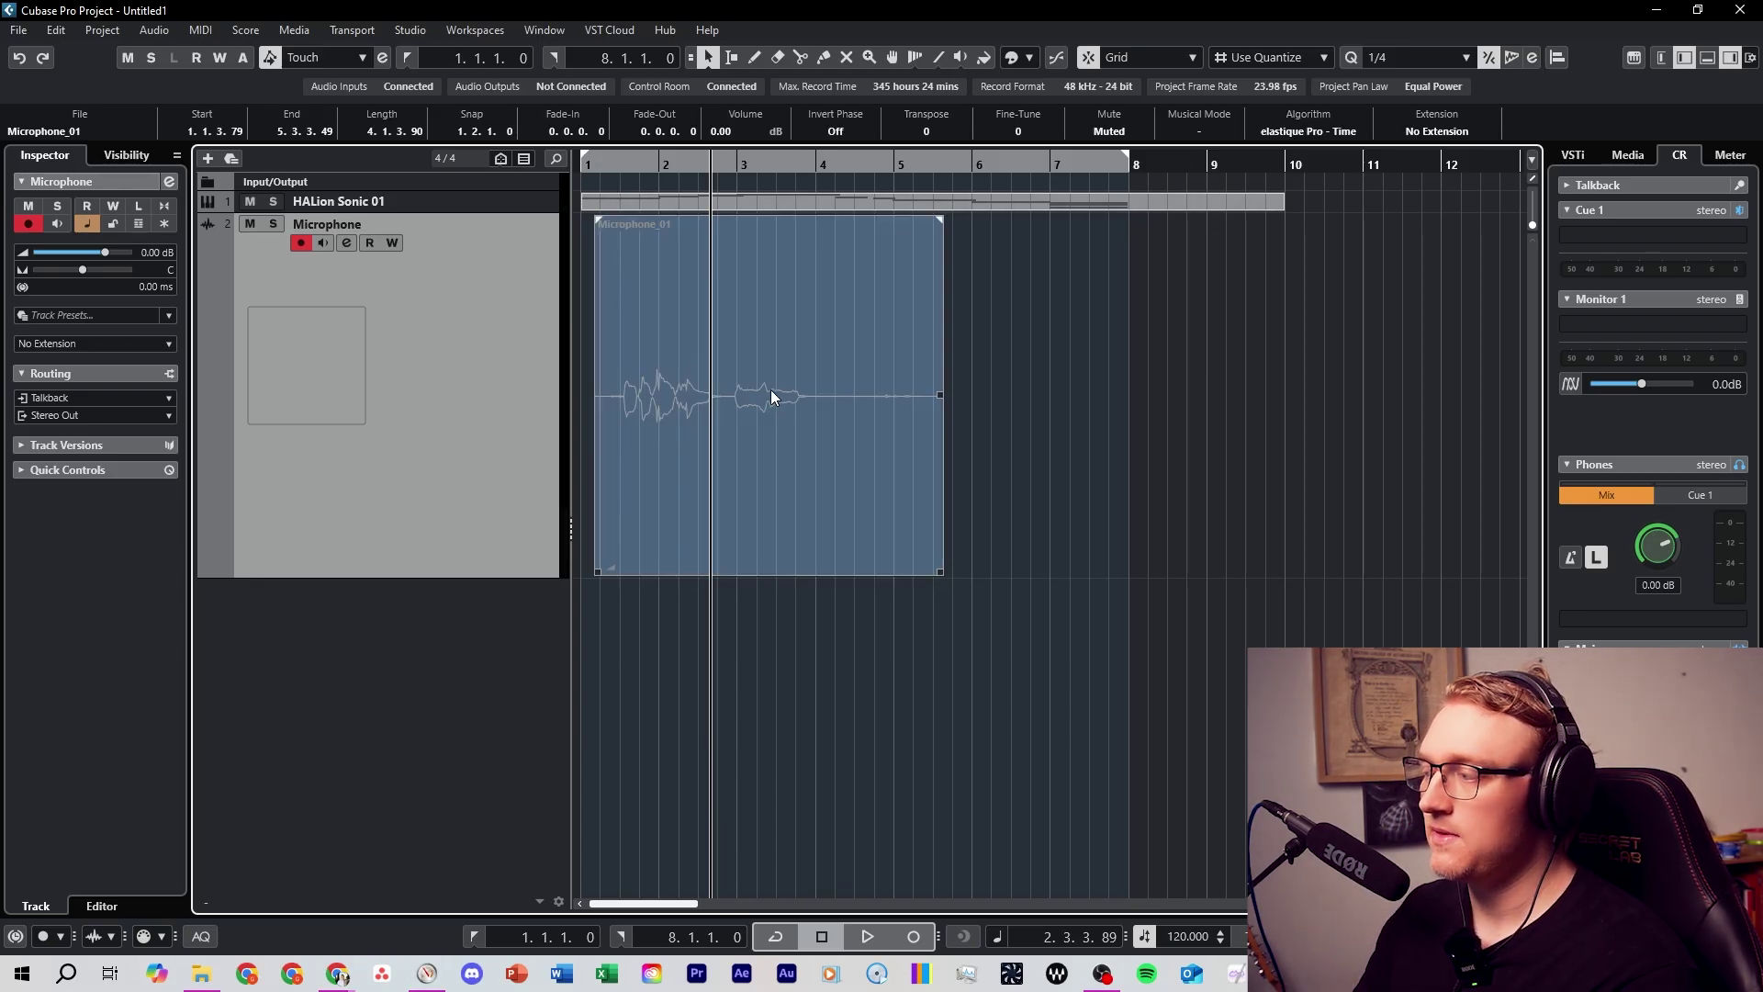
left_click(589, 161)
left_click(1170, 511)
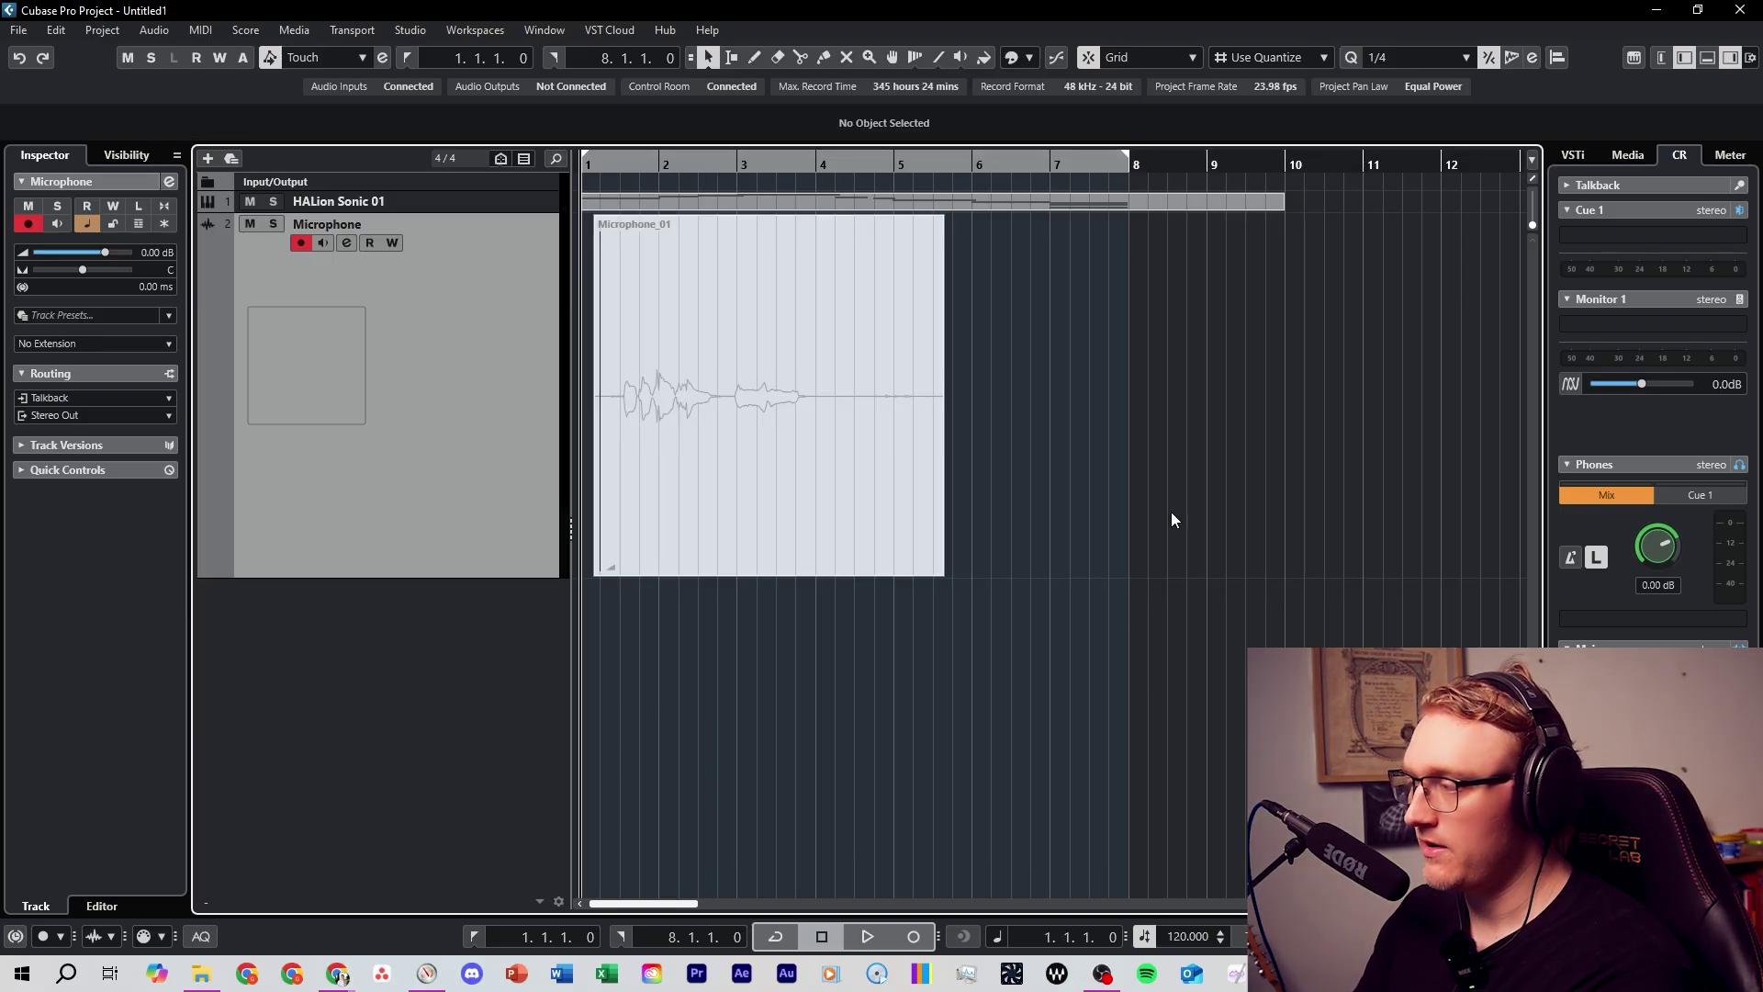
key("space")
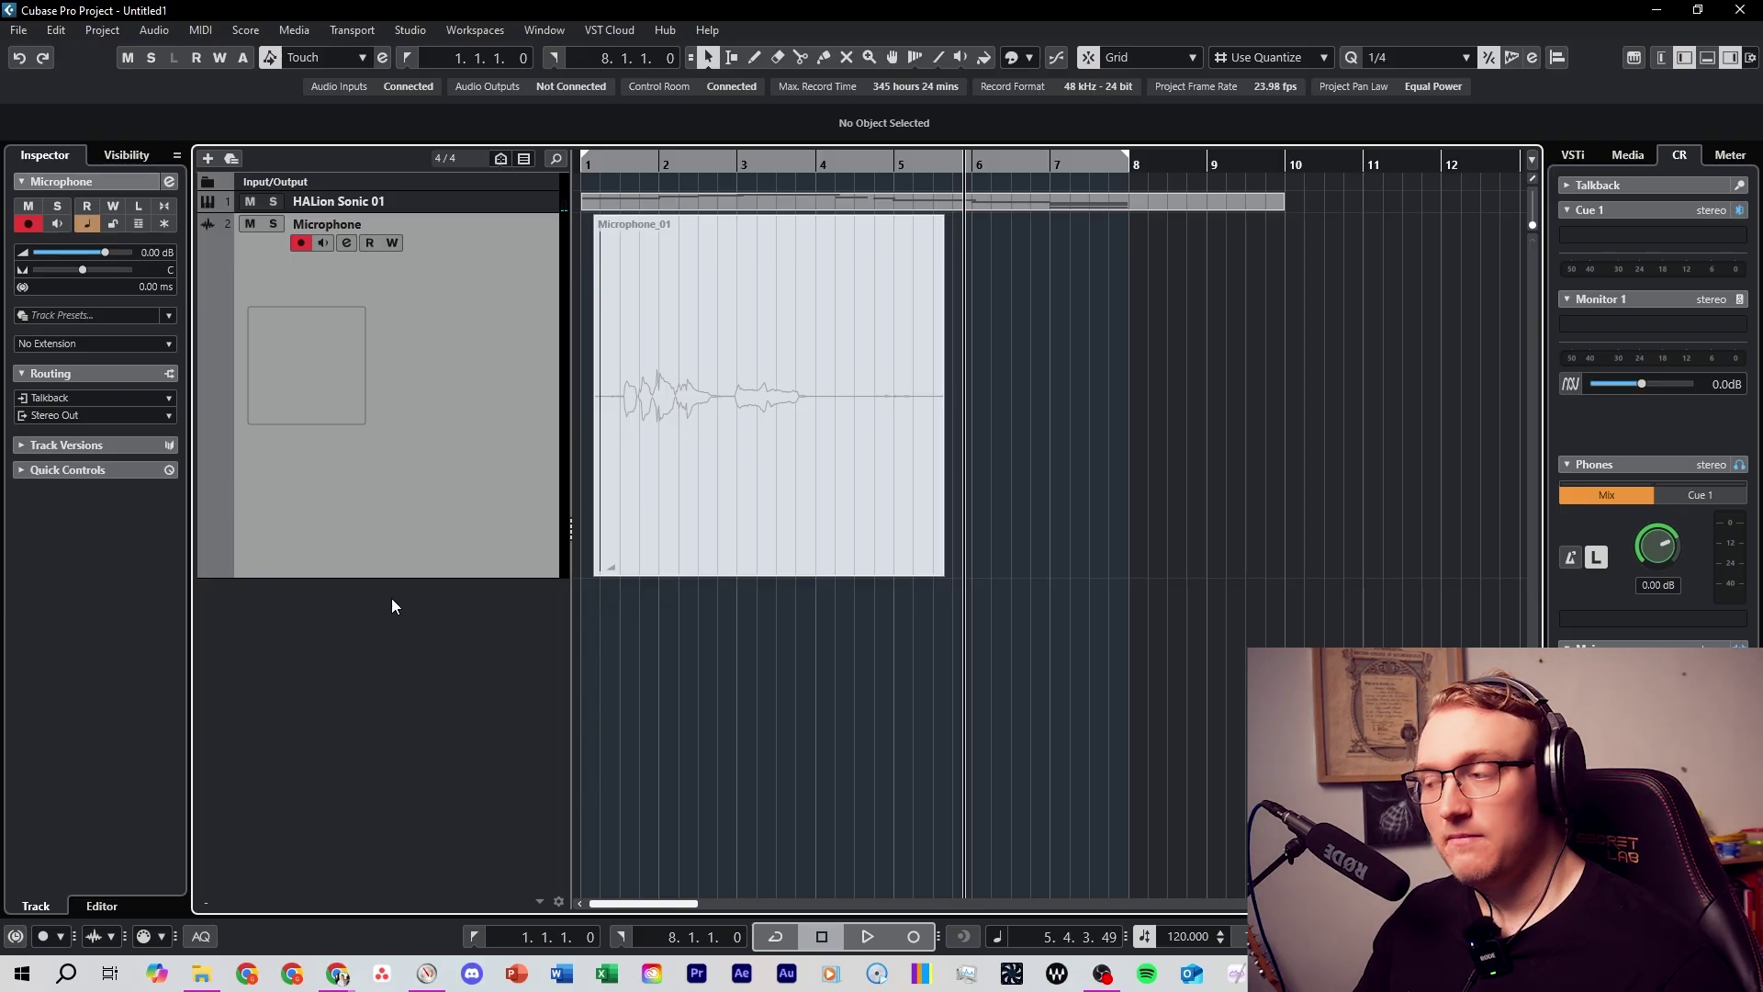
right_click(382, 620)
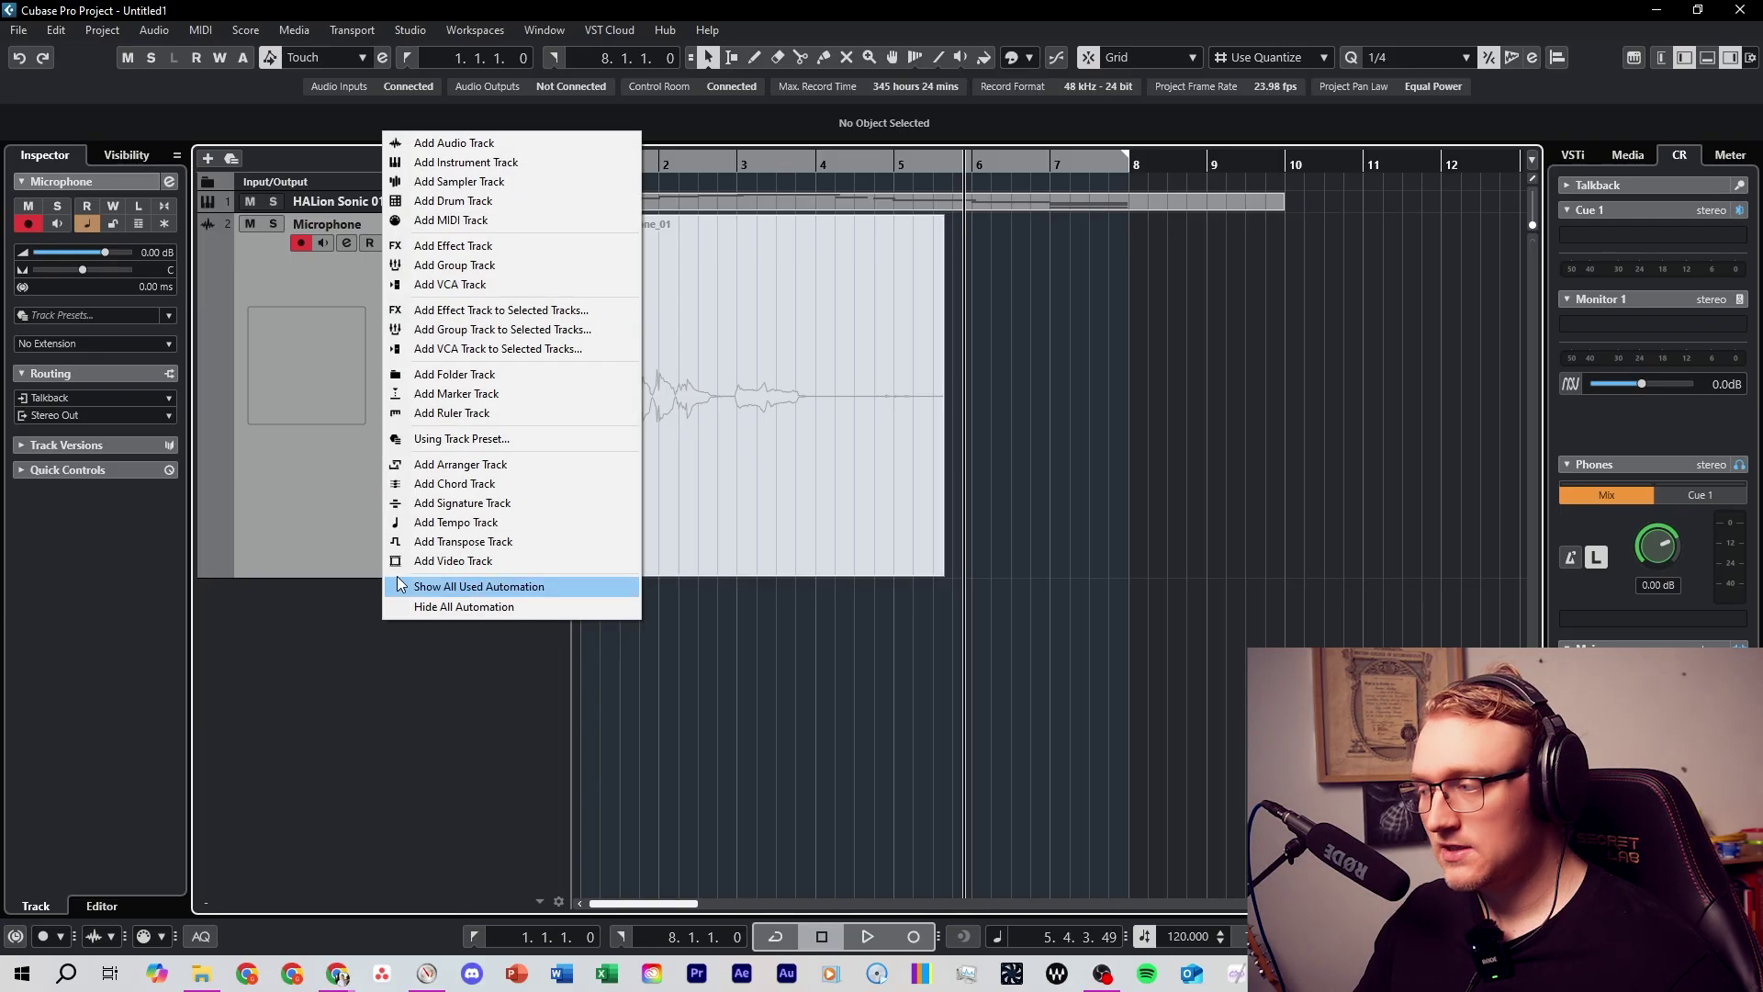
left_click(475, 145)
left_click(891, 462)
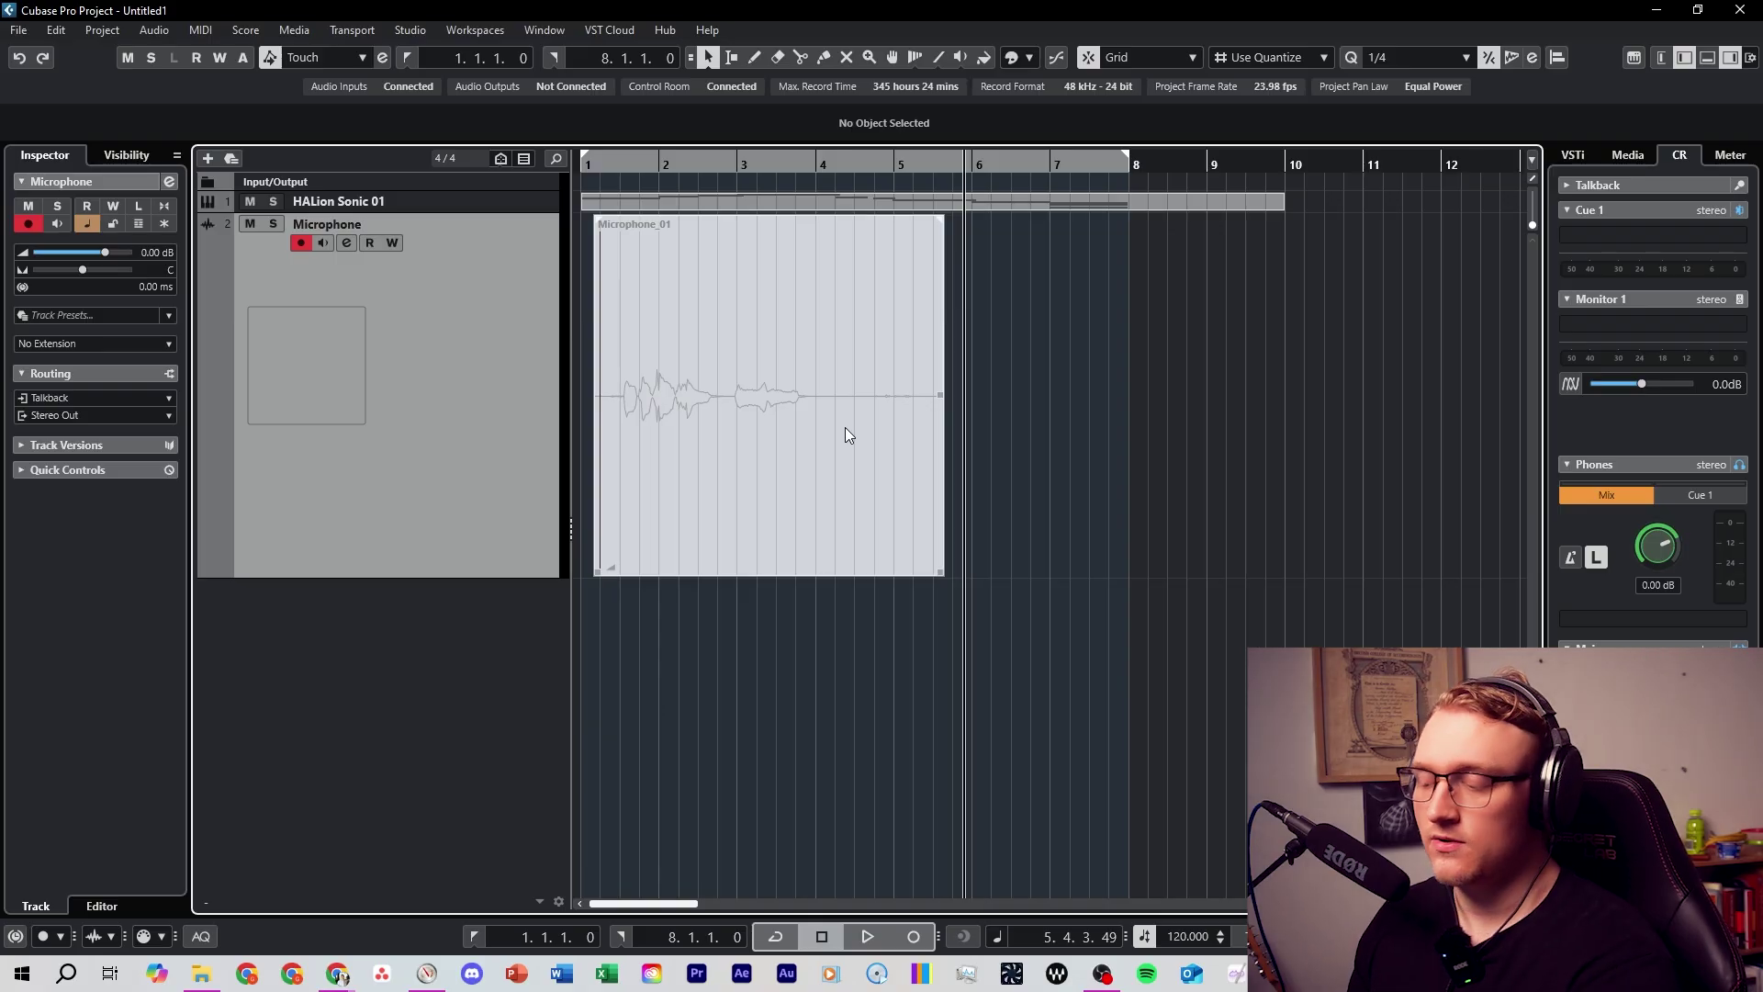
- In MixConsole, load FabFilter Pro-Q 3 into HALion Sonic 01's first insert slot
key("F3")
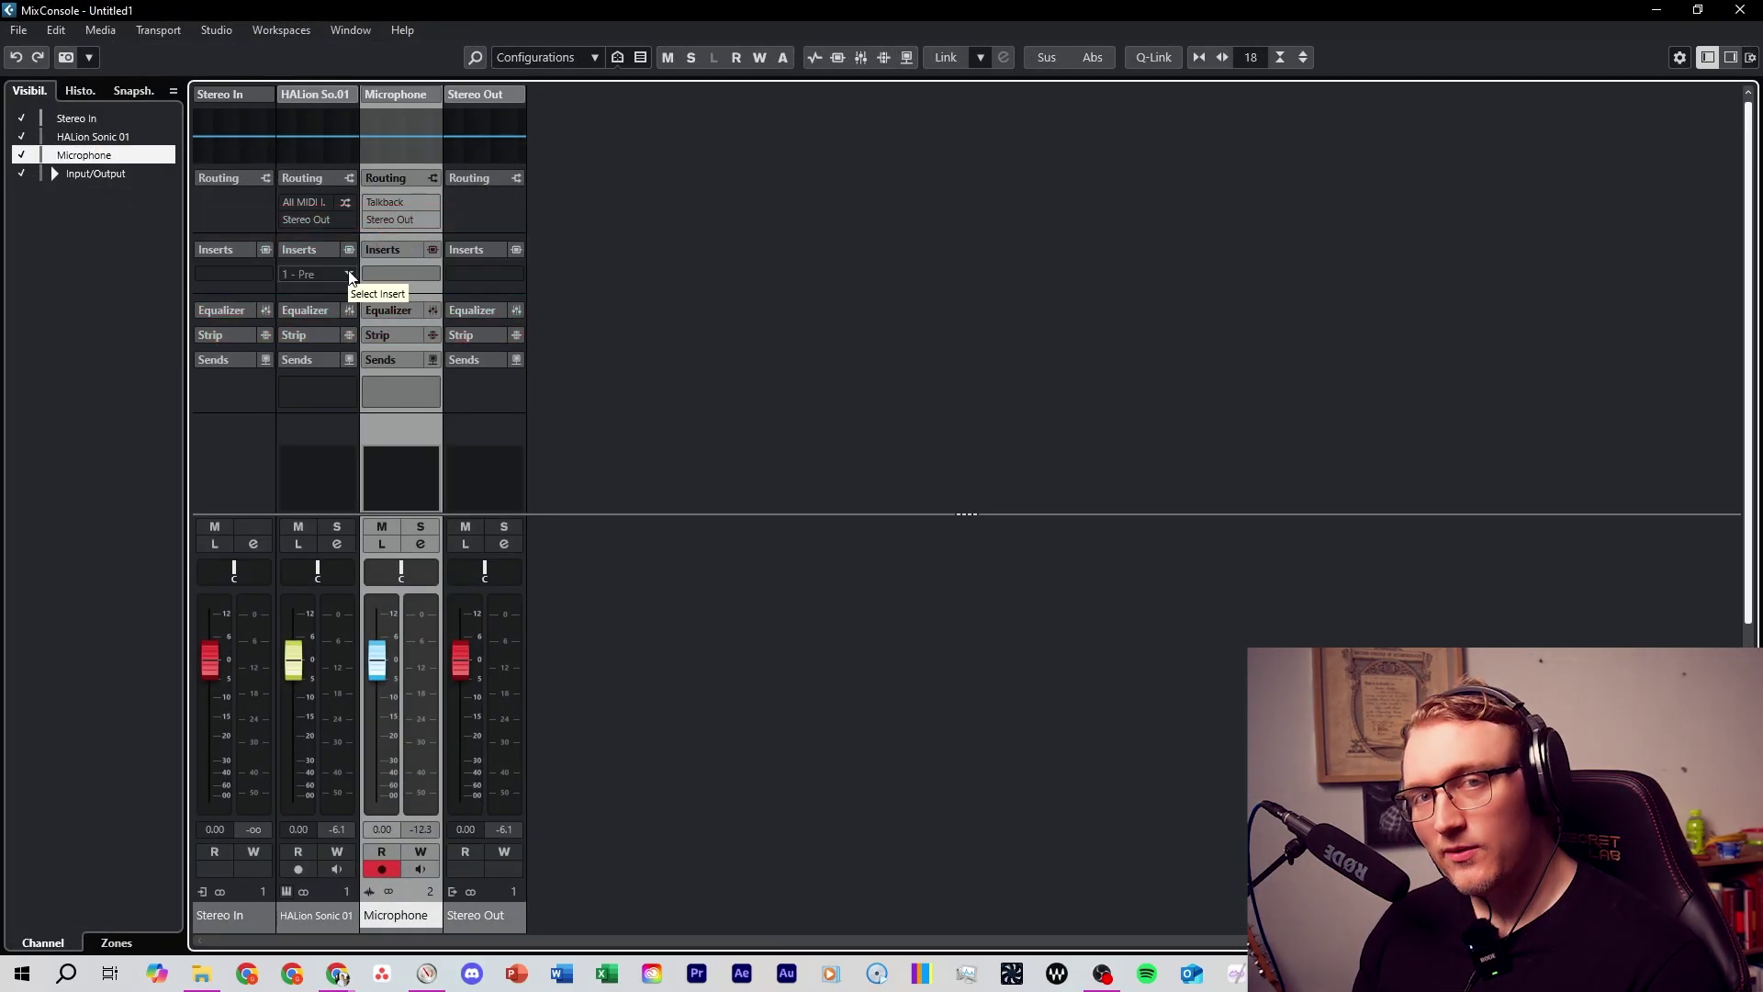
left_click(349, 274)
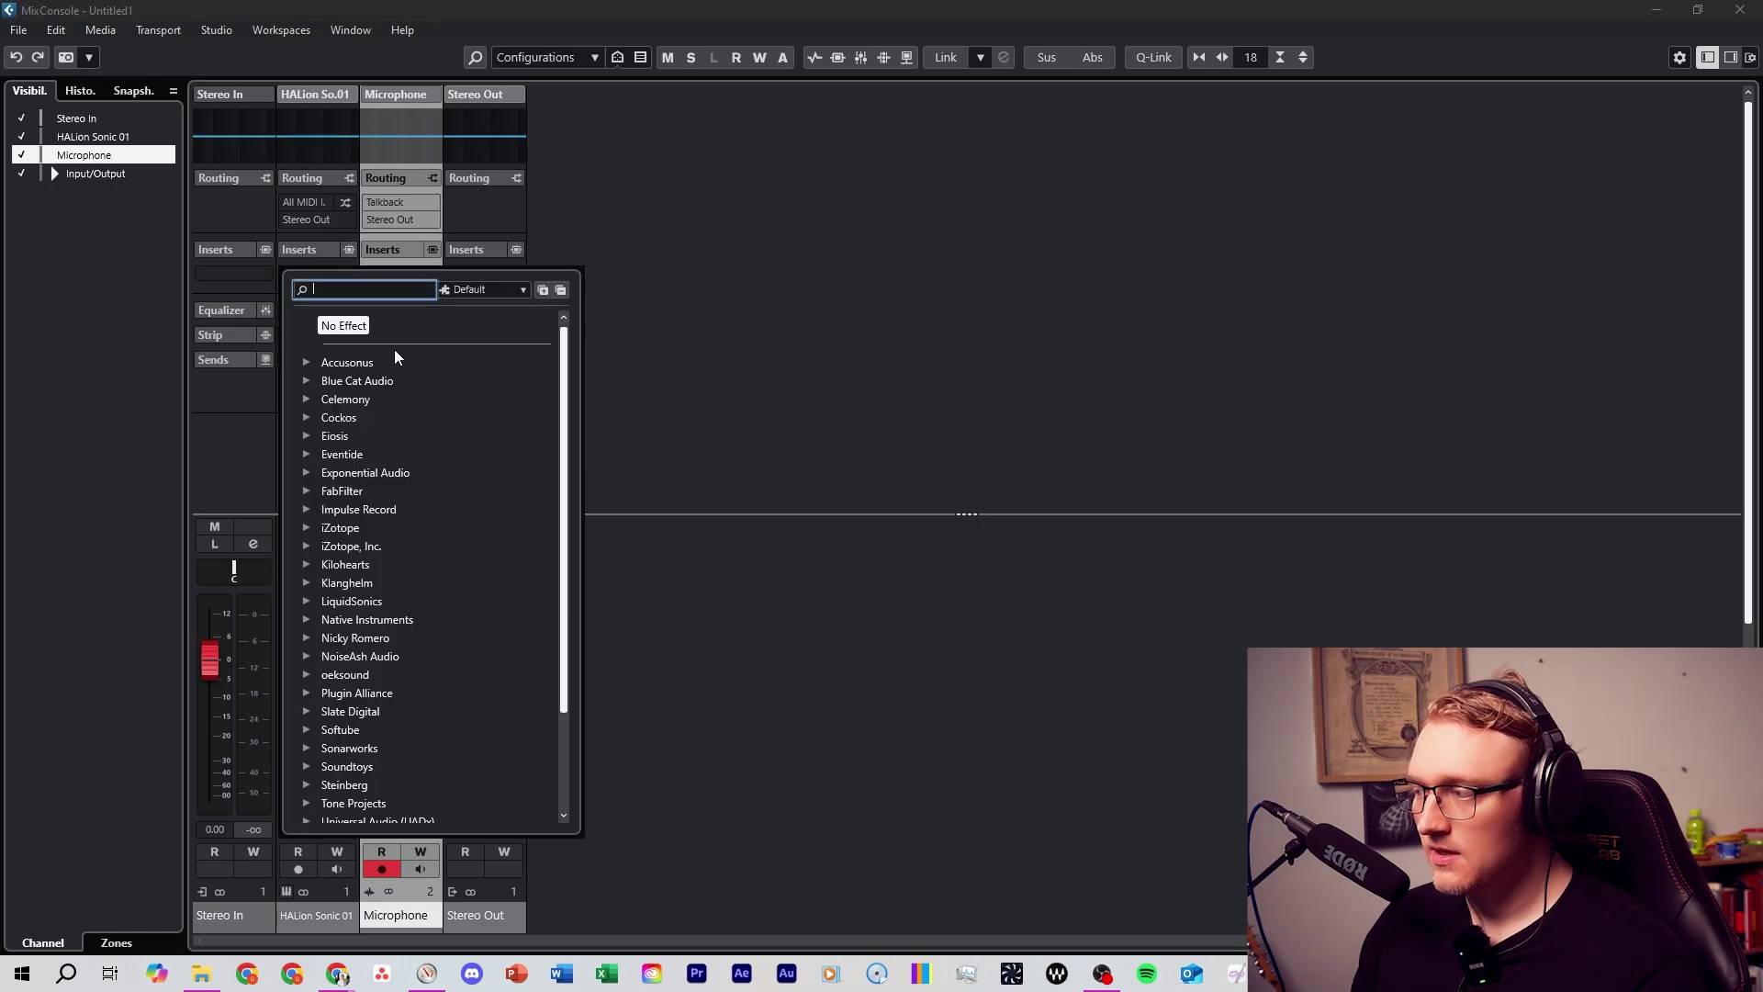
type("pro")
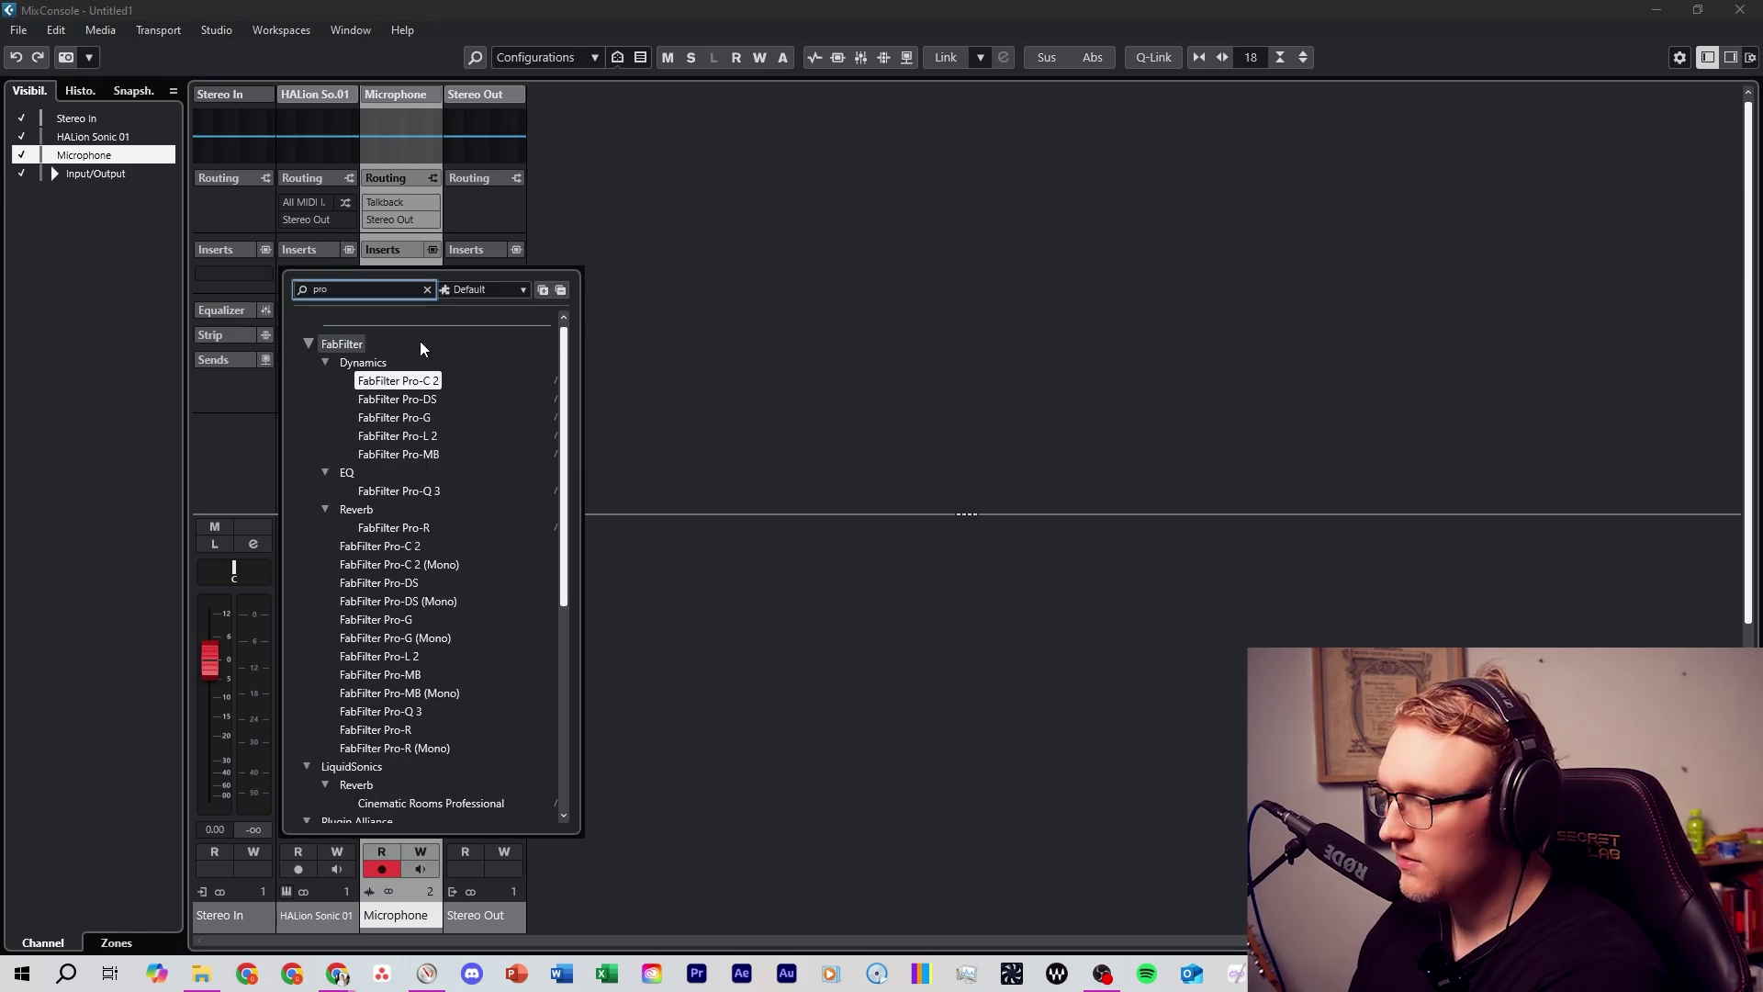
left_click(428, 492)
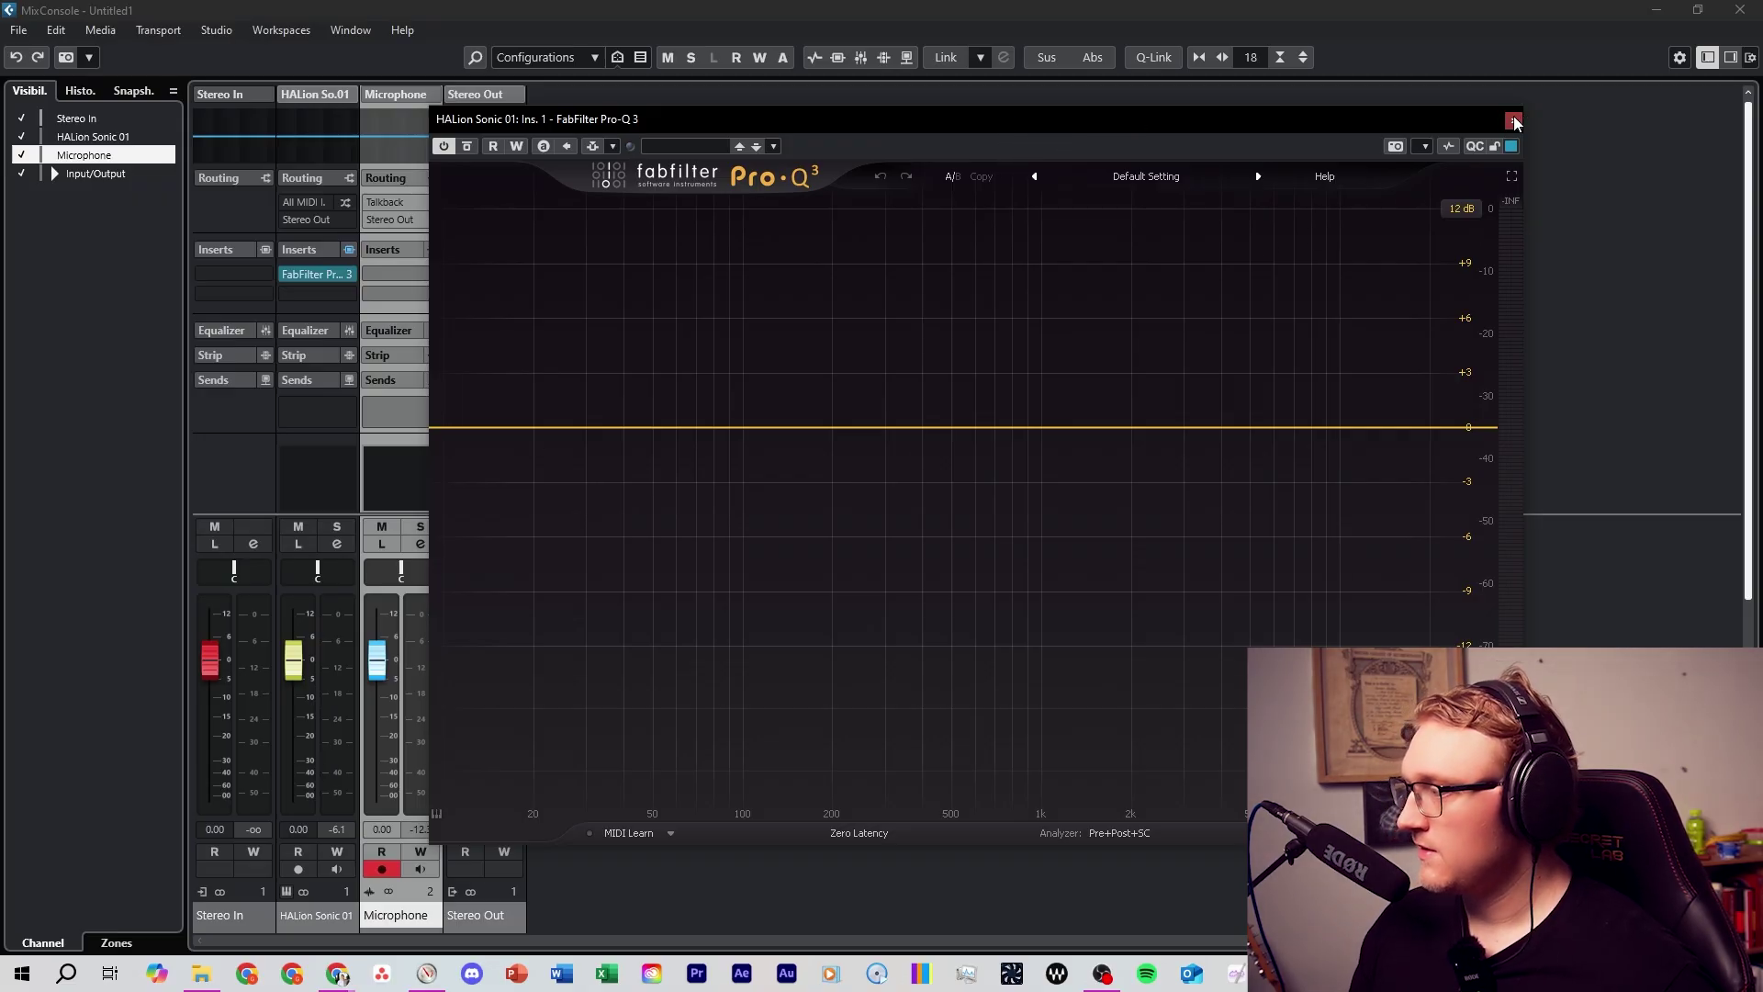
left_click(1512, 120)
- Add Tube Compressor to HALion Sonic 01, copy the inserts to Microphone, and select both channels
left_click(340, 294)
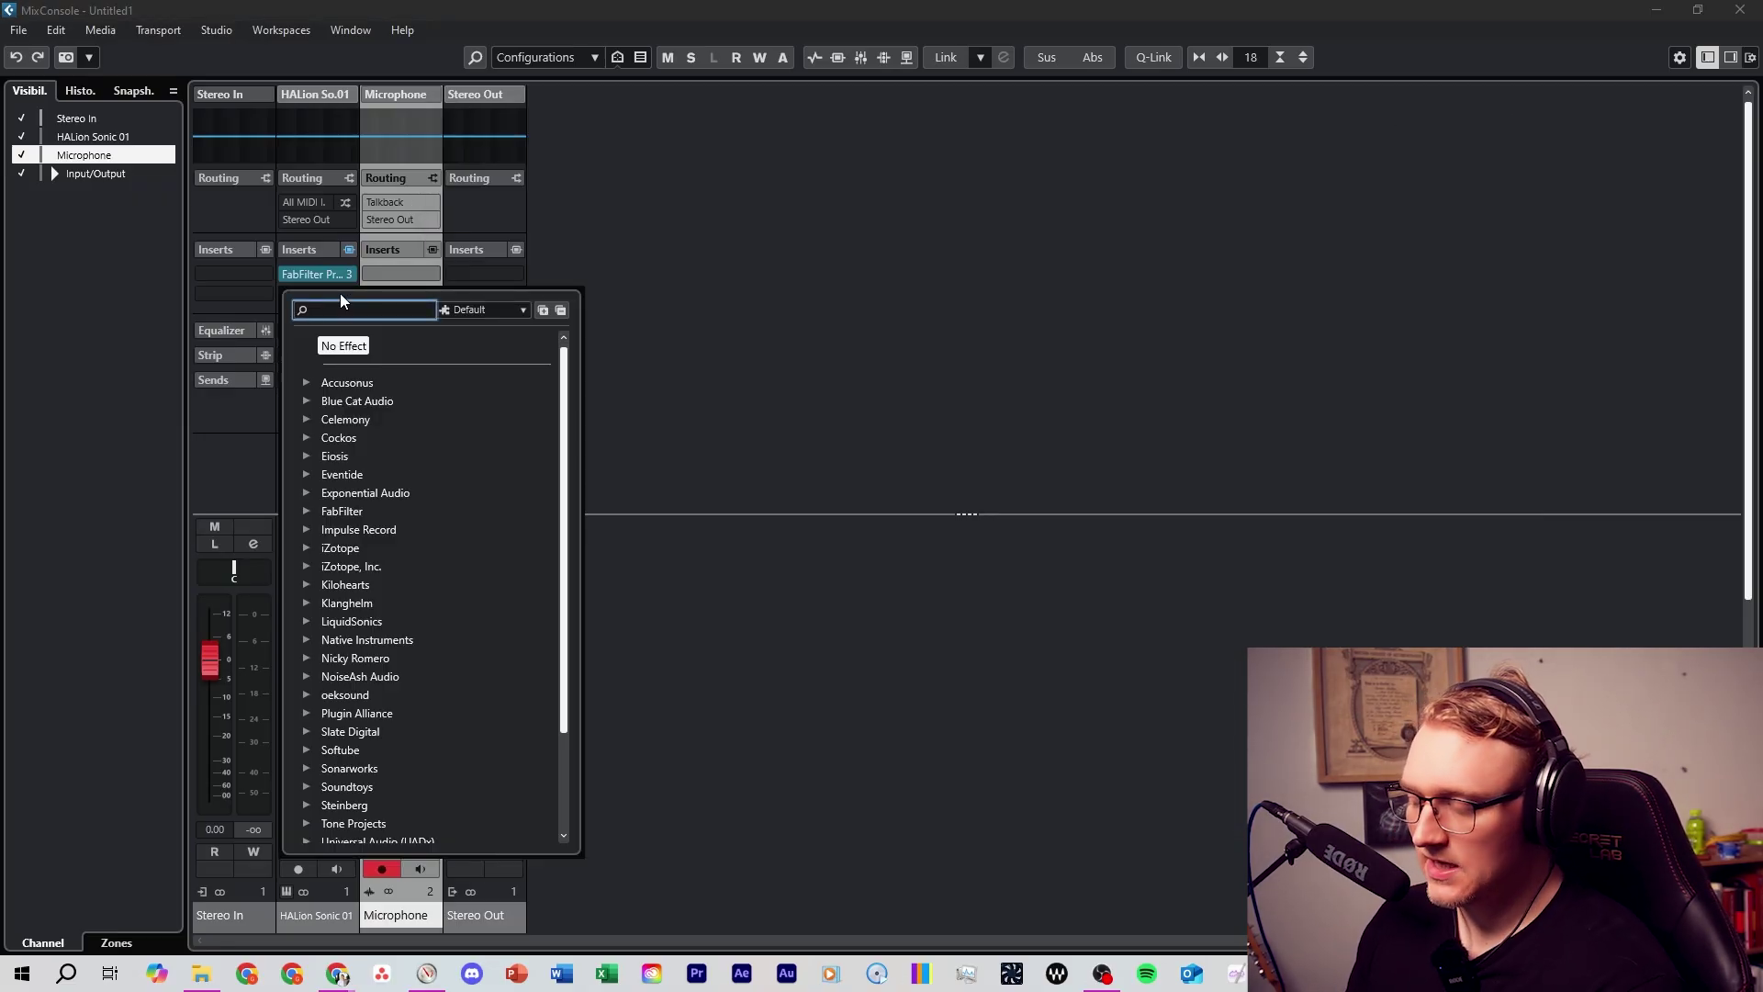
type("compres")
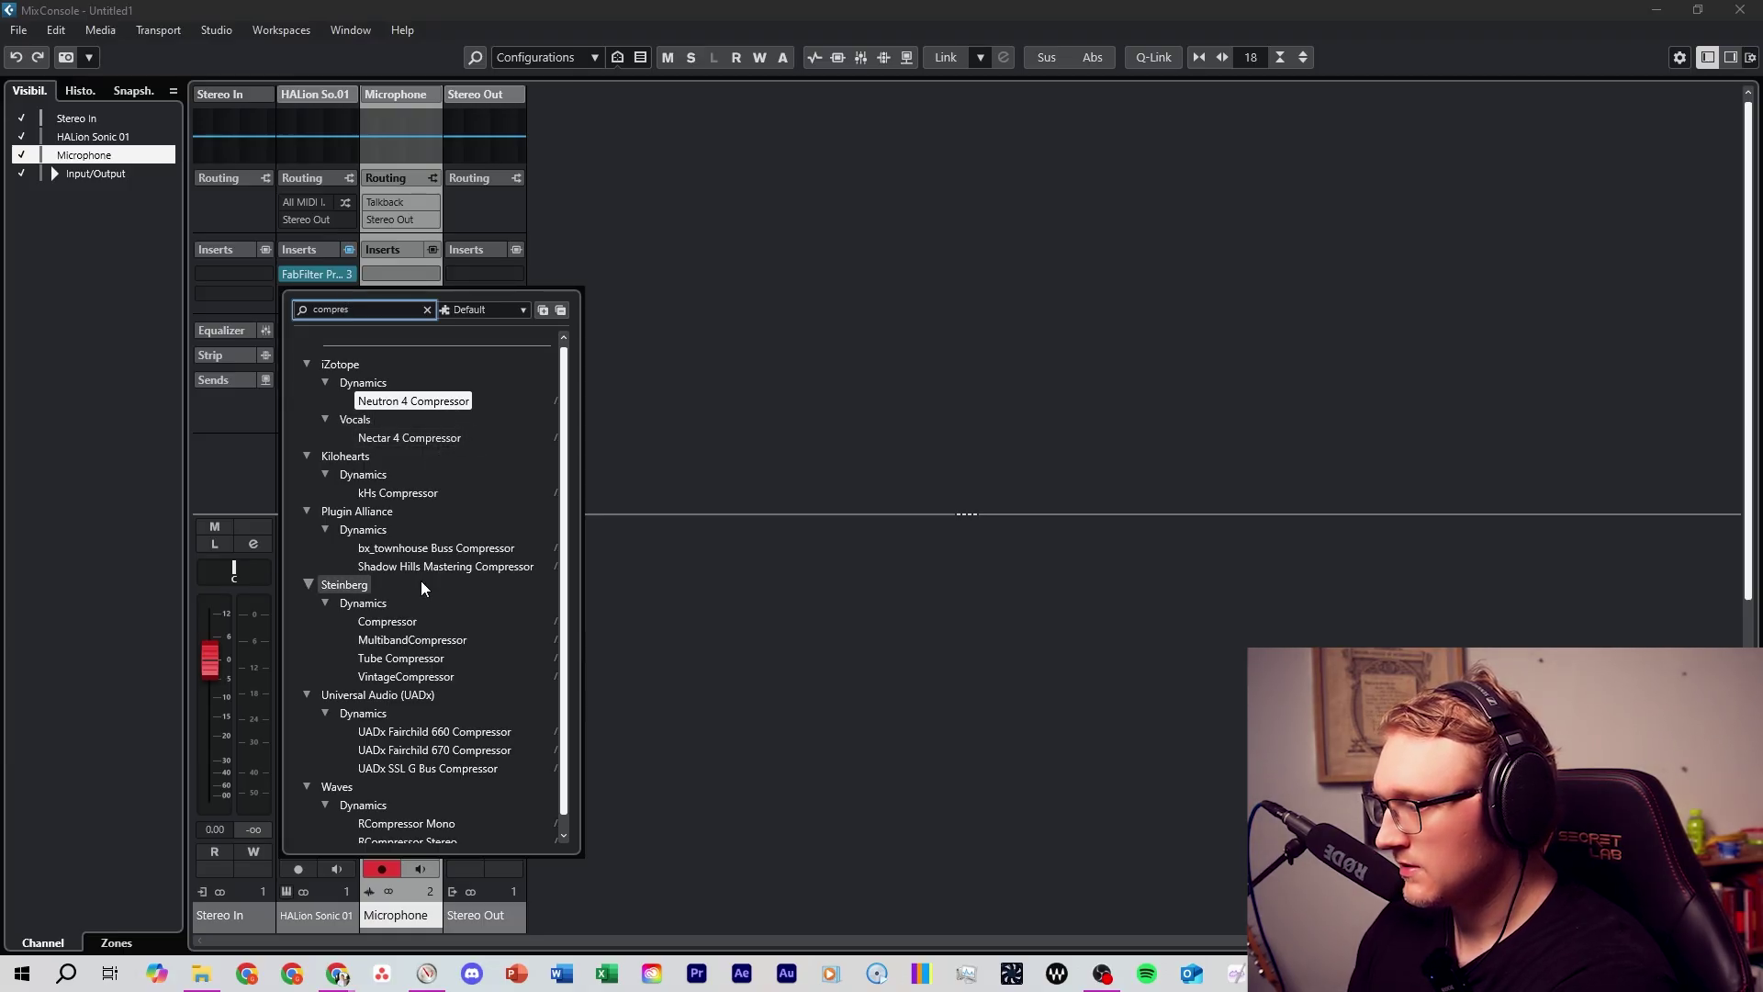
left_click(395, 655)
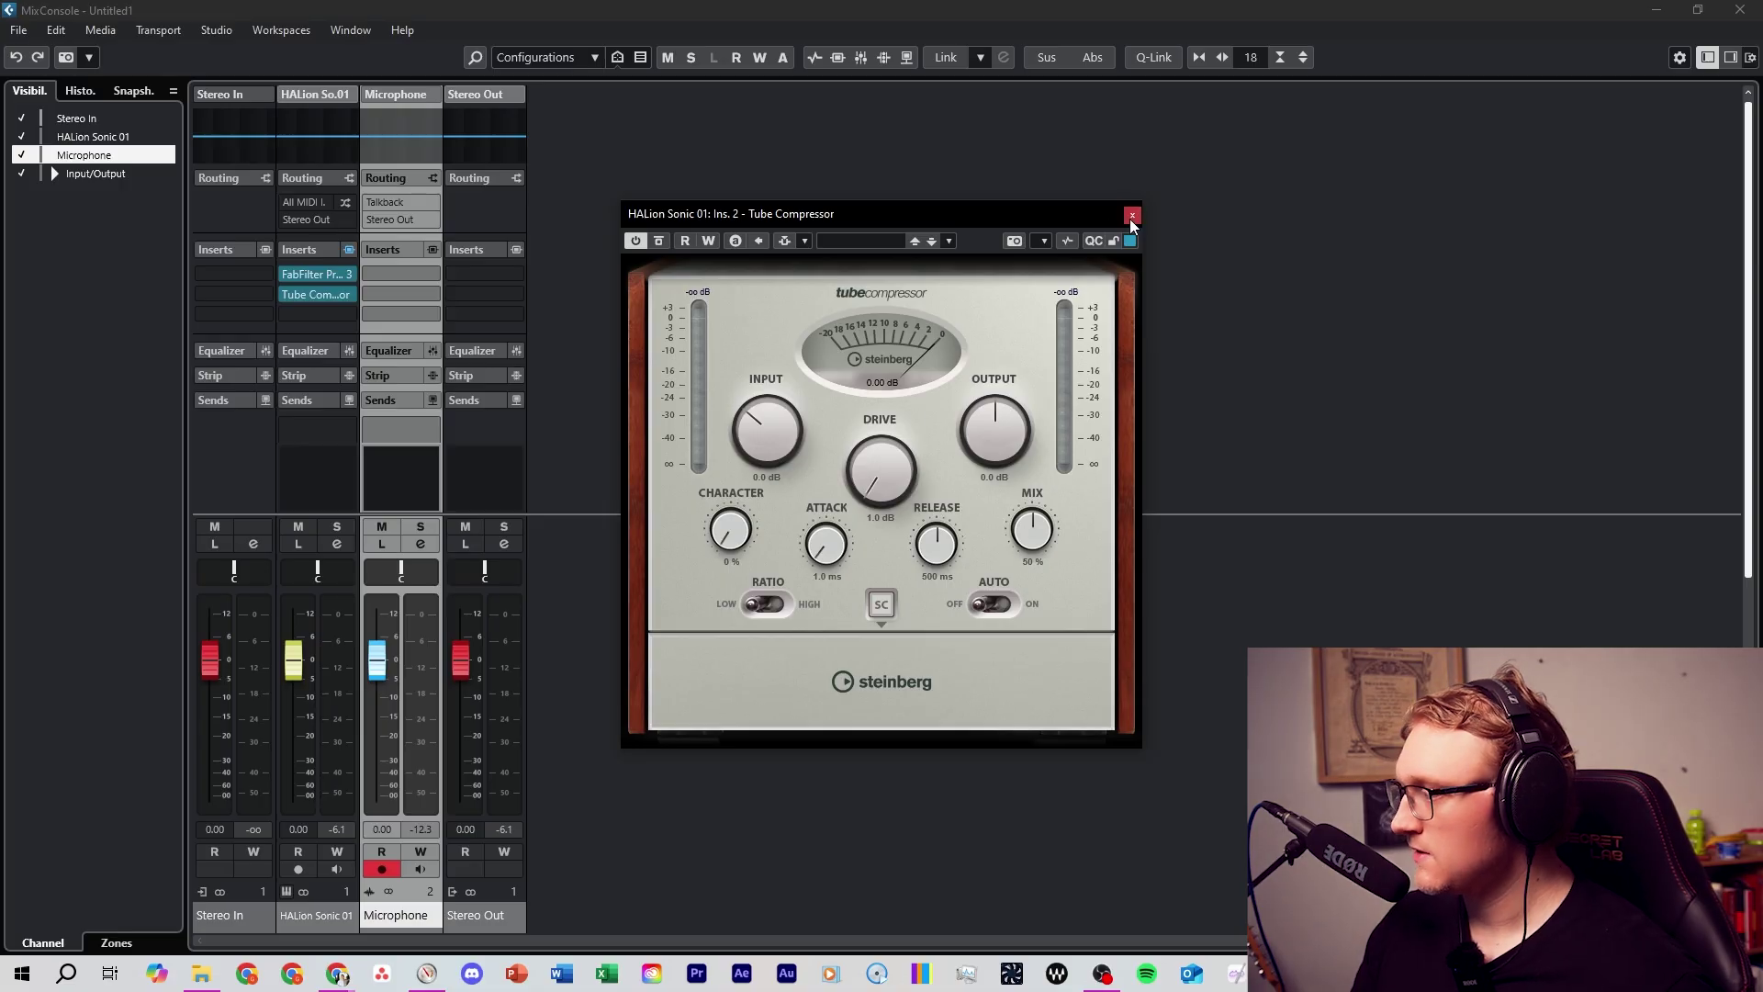
left_click(1132, 215)
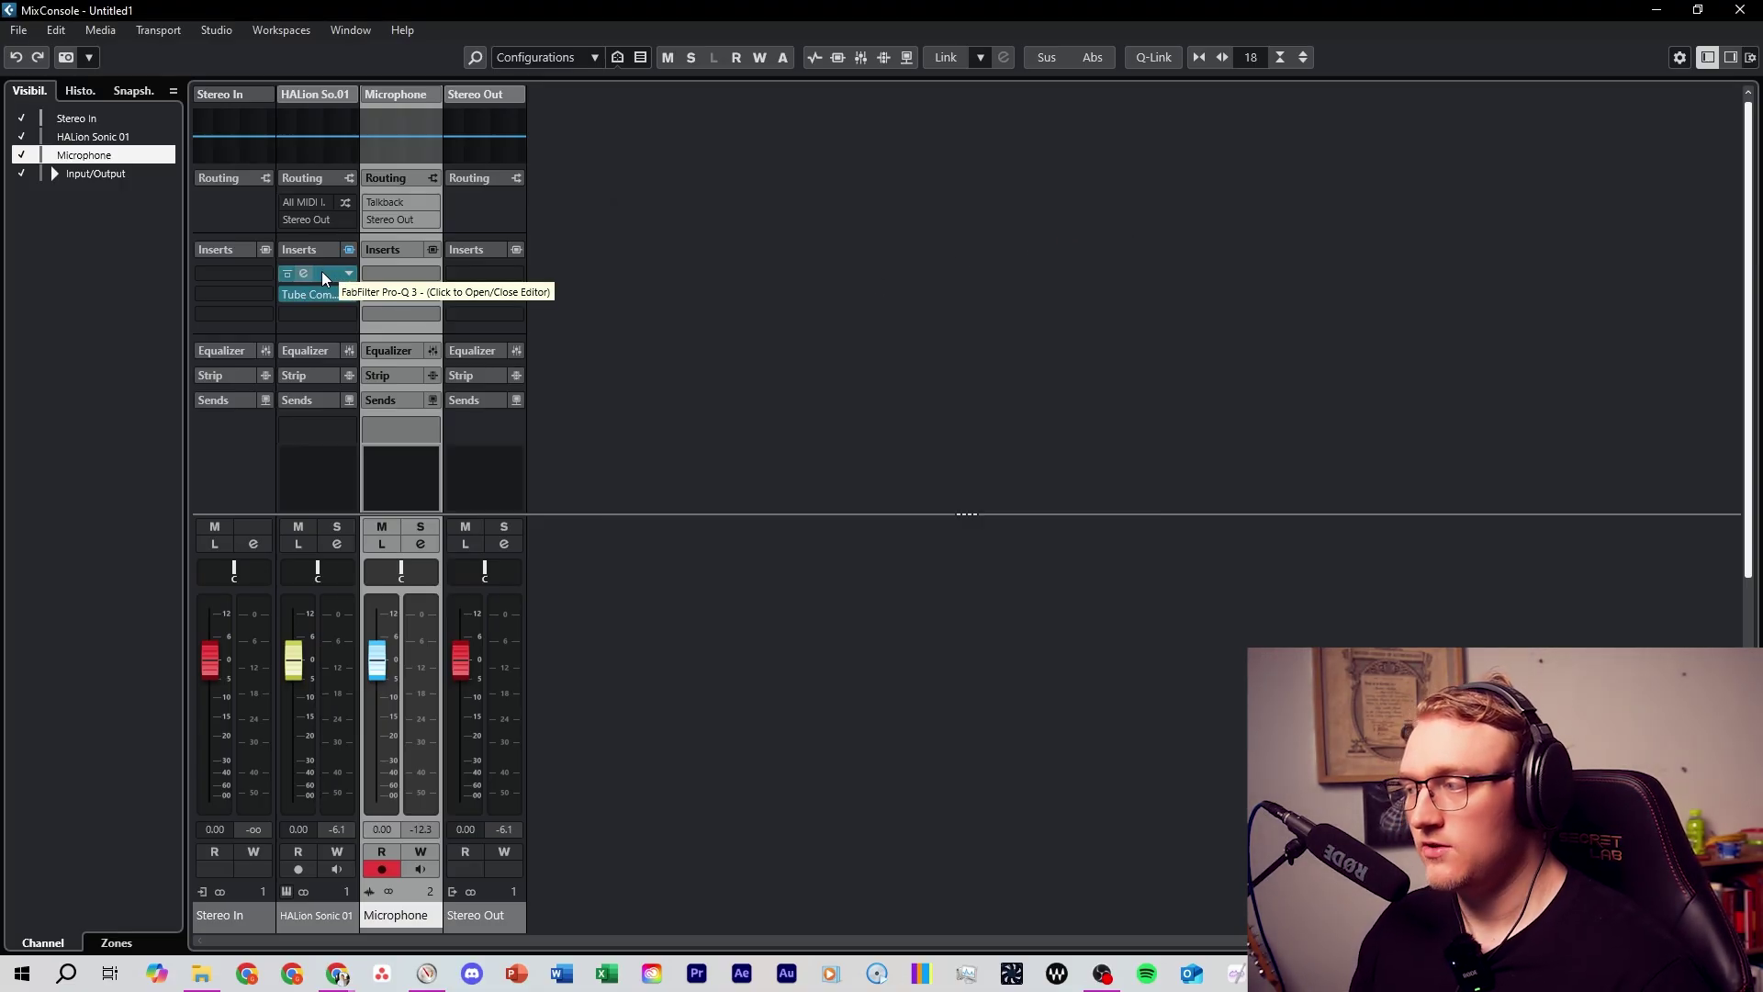
left_click_drag(305, 273, 400, 296)
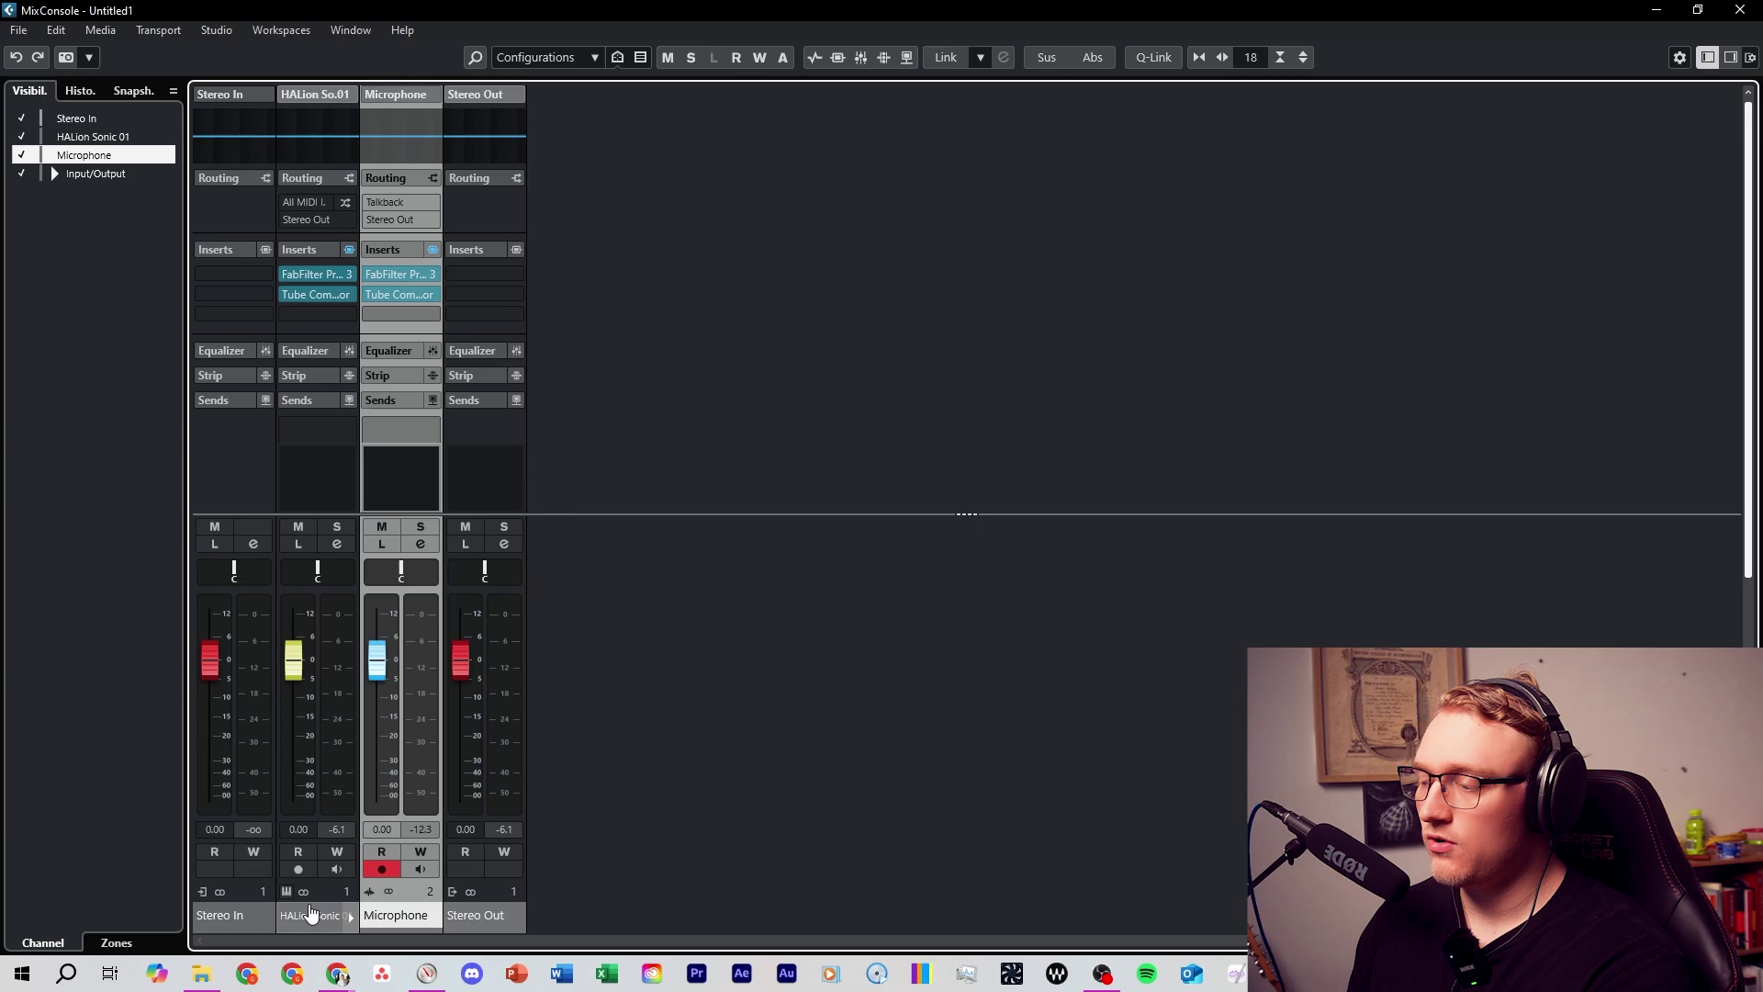
left_click(311, 914, "ctrl")
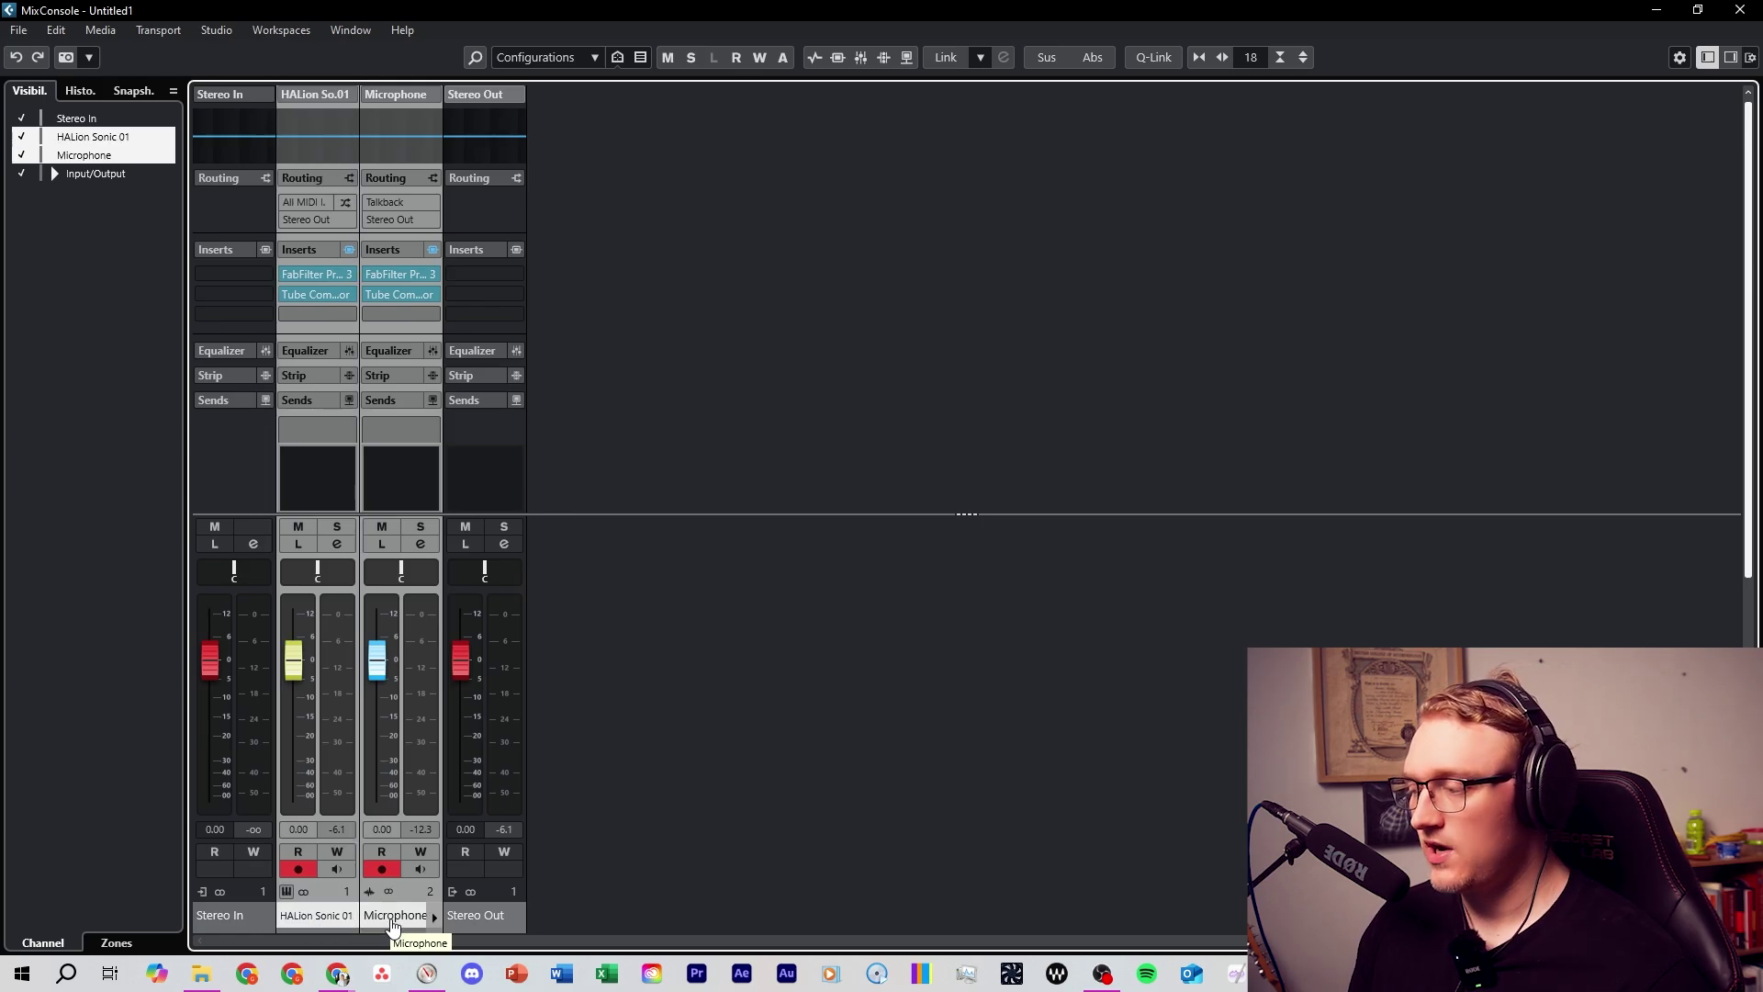
- Create a stereo Group 1 fed by HALion Sonic 01 and Microphone, nudging its fader to -0.34 dB
right_click(393, 918)
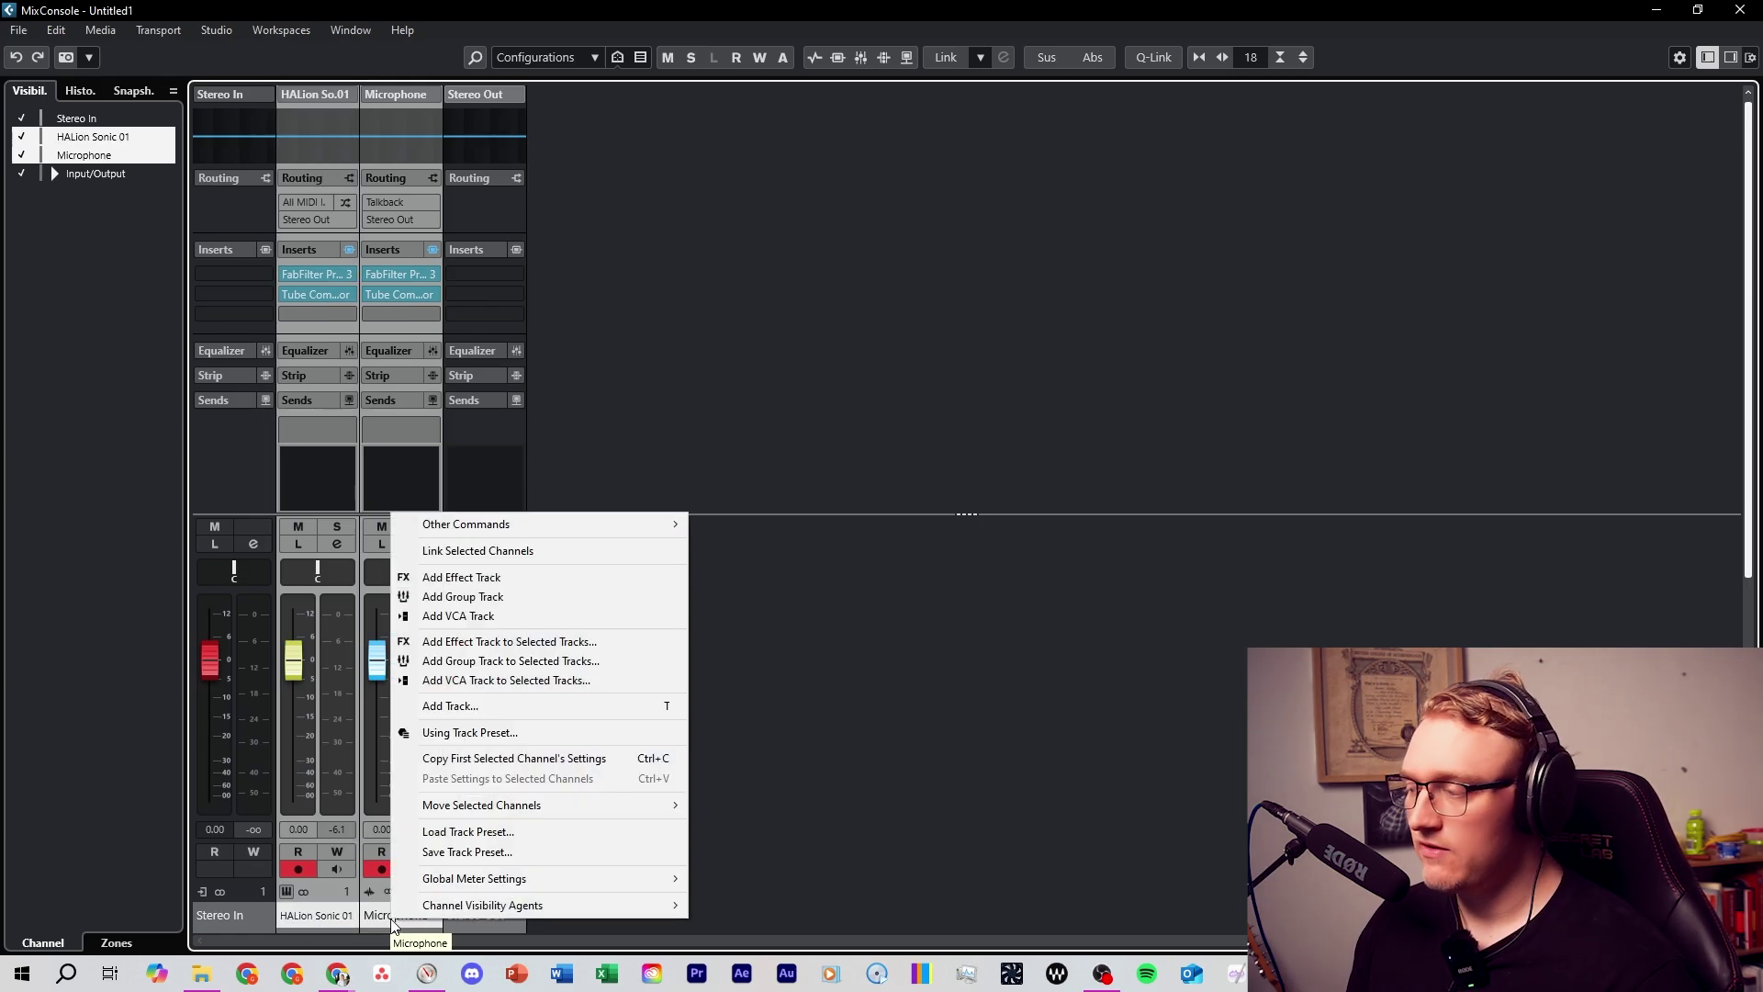
left_click(539, 661)
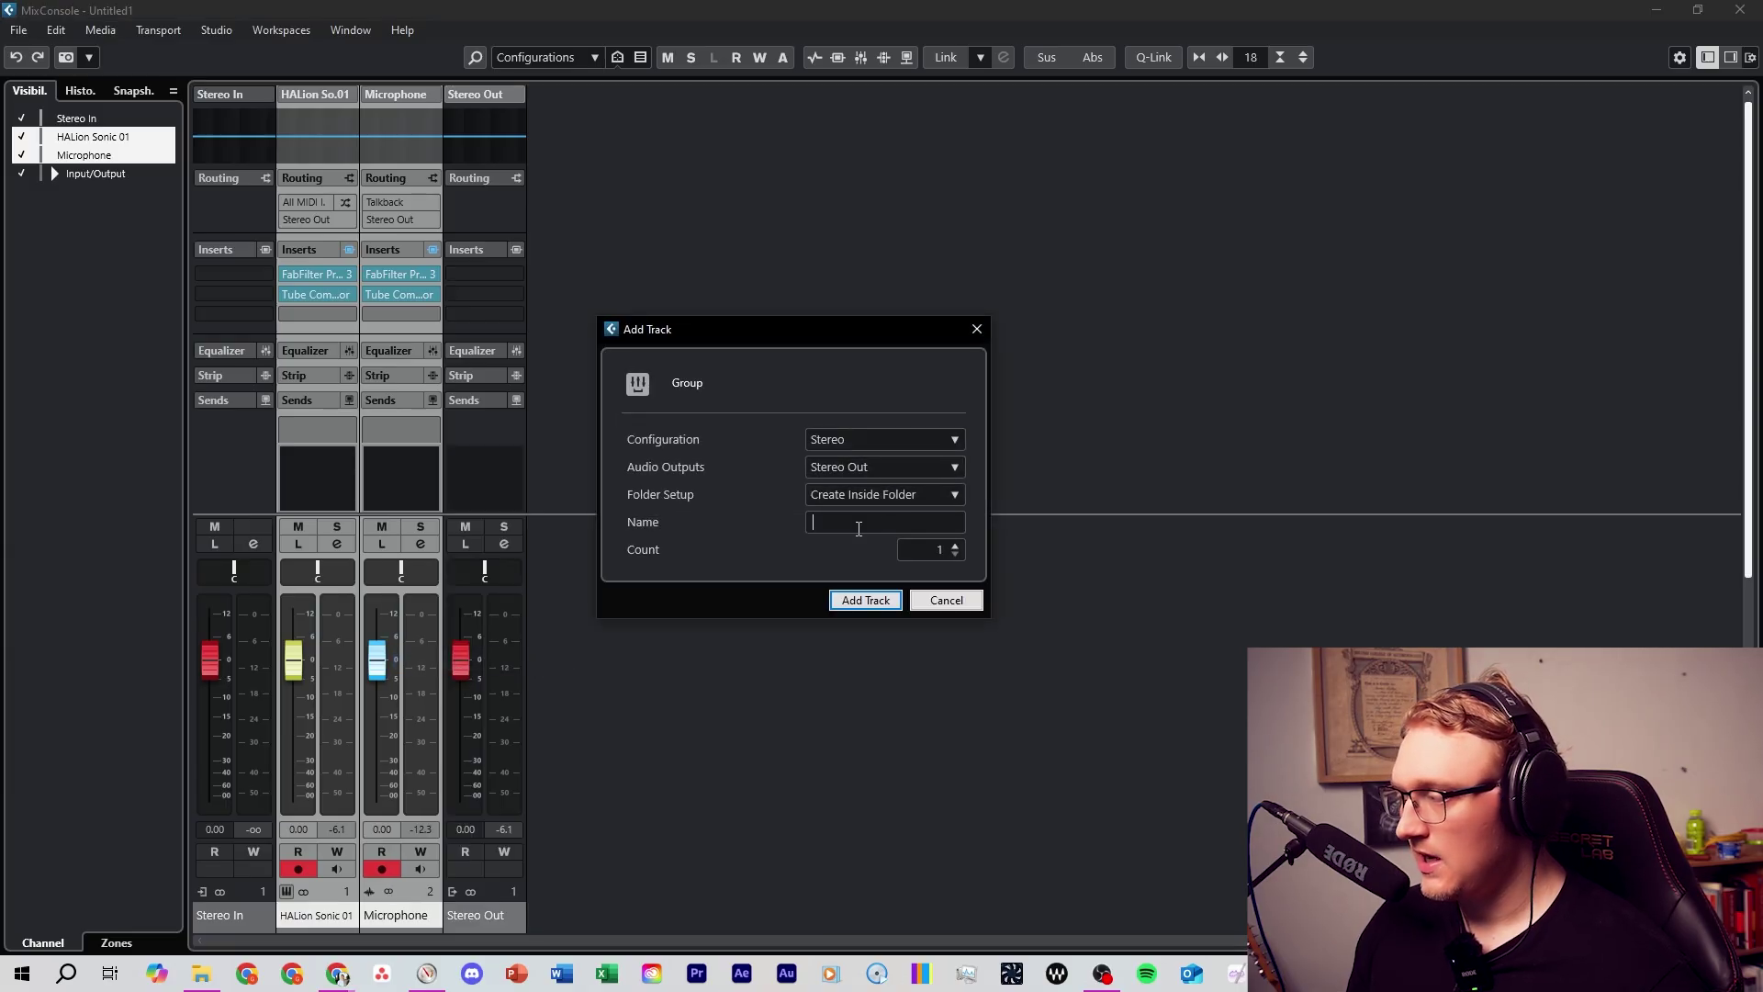
type("Group 1")
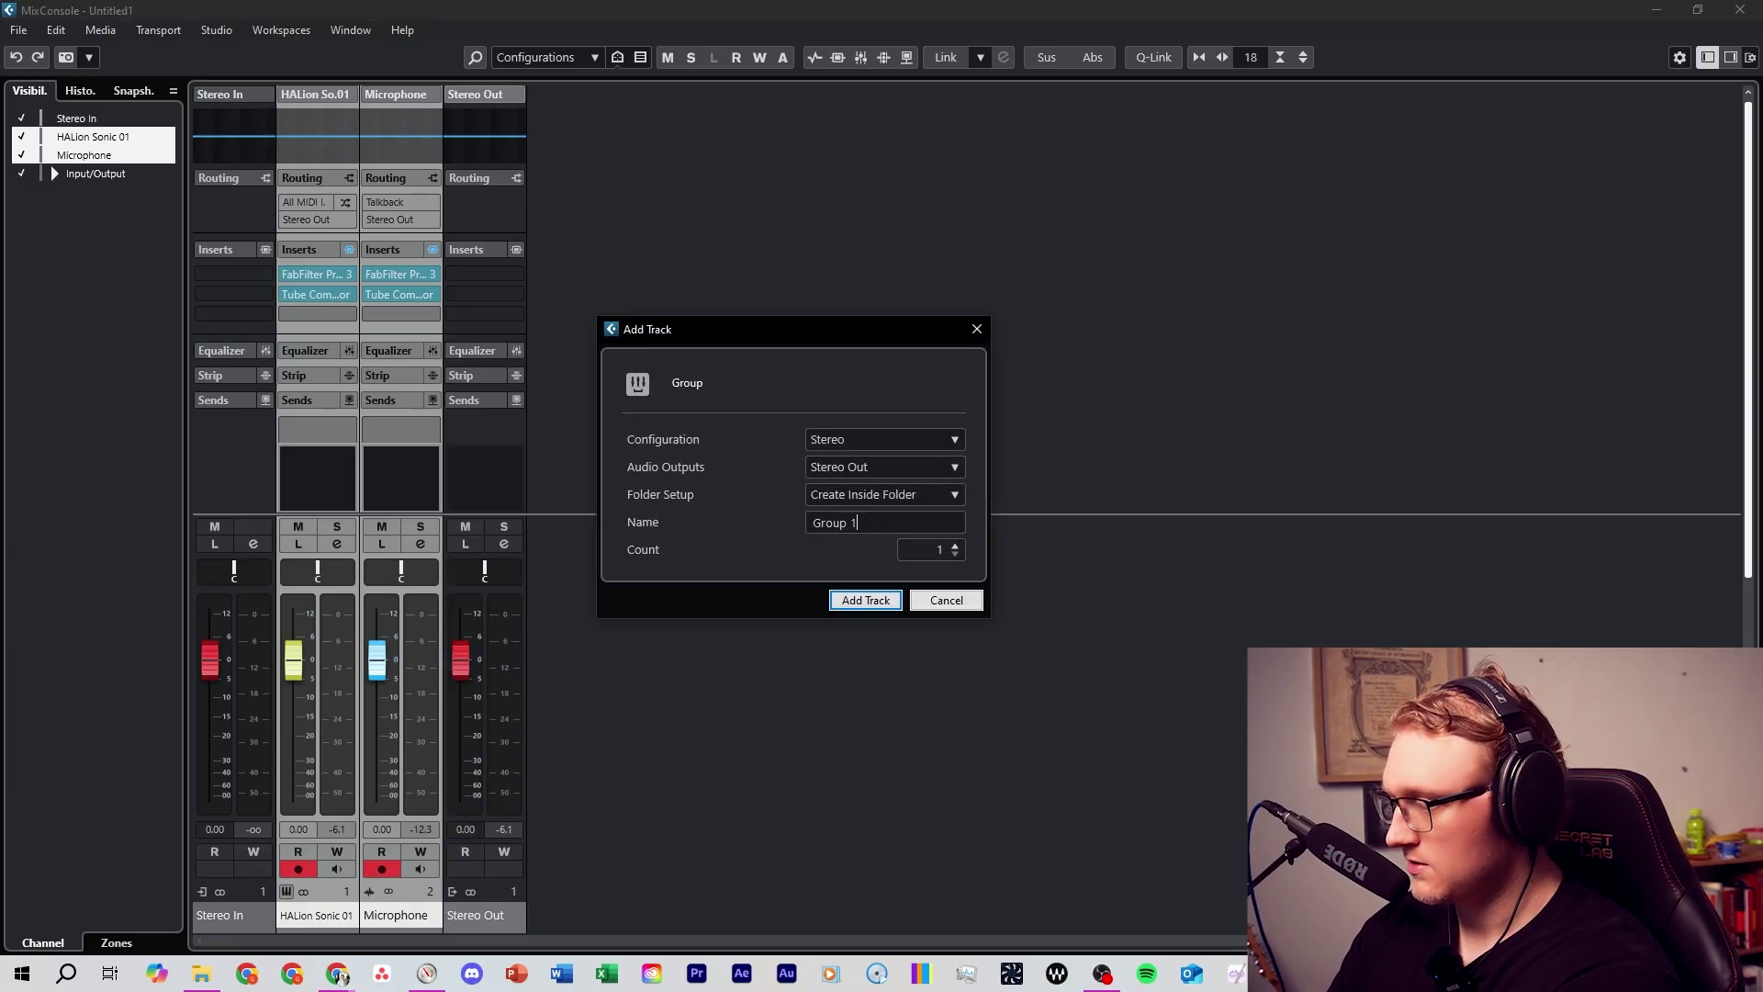
key("Return")
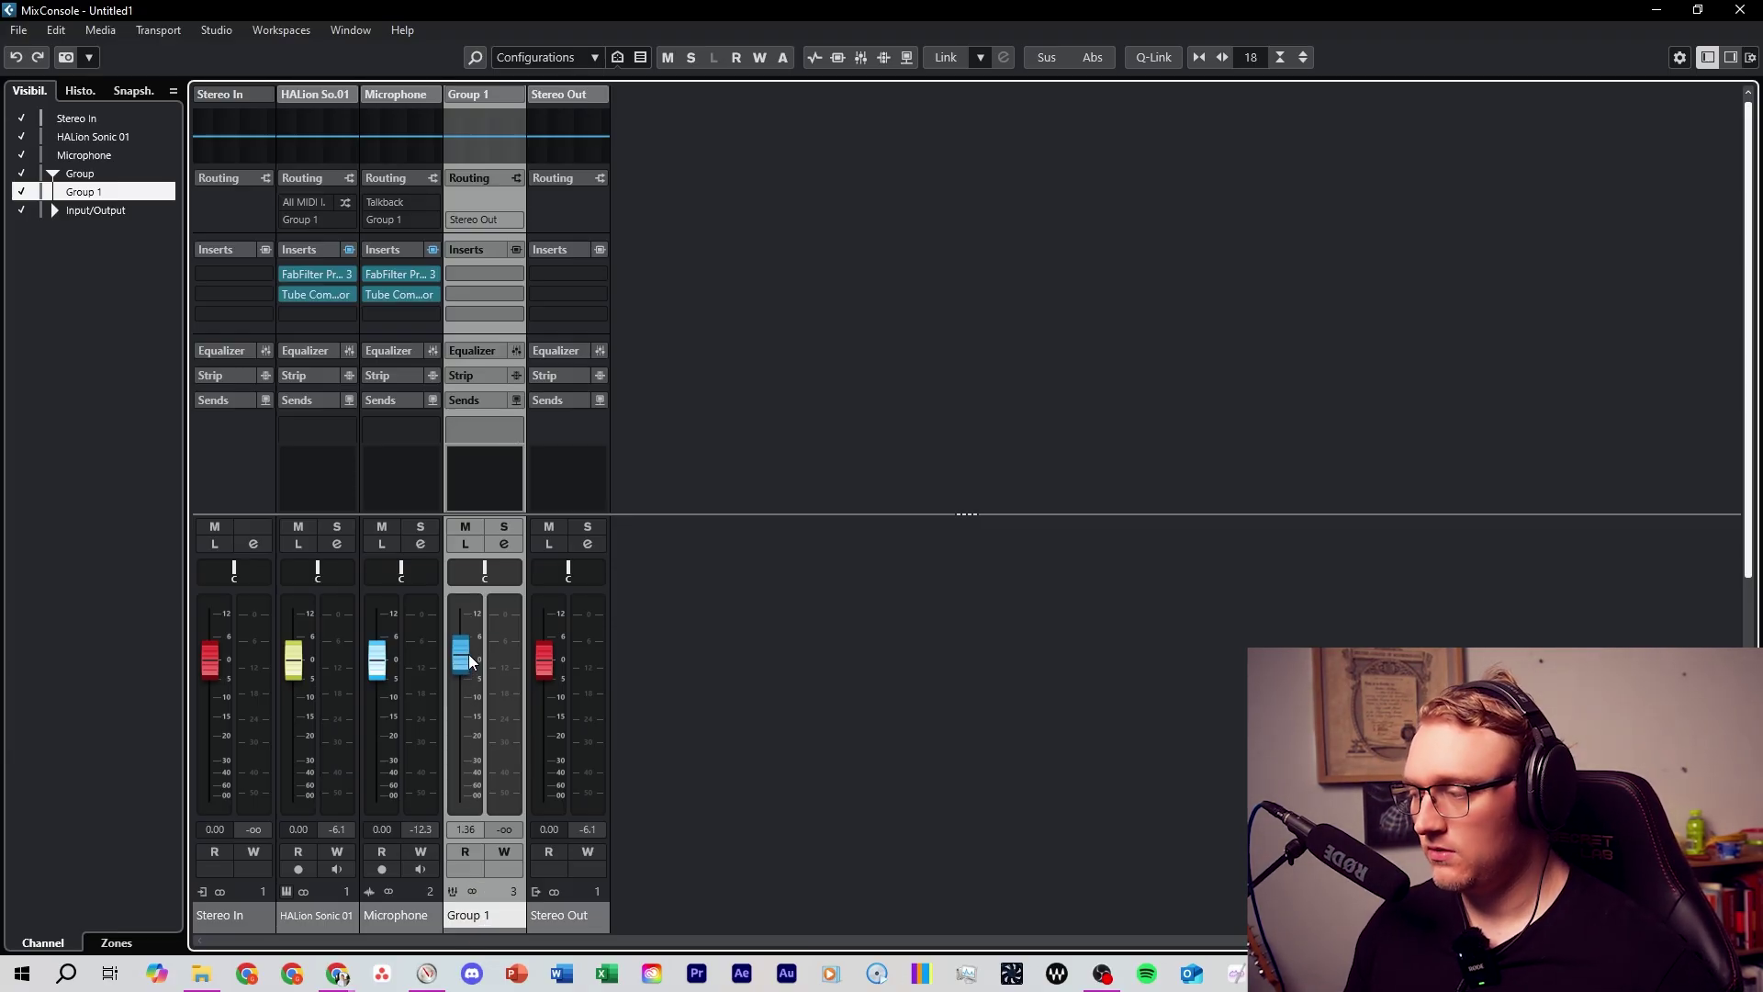
left_click_drag(471, 661, 471, 668)
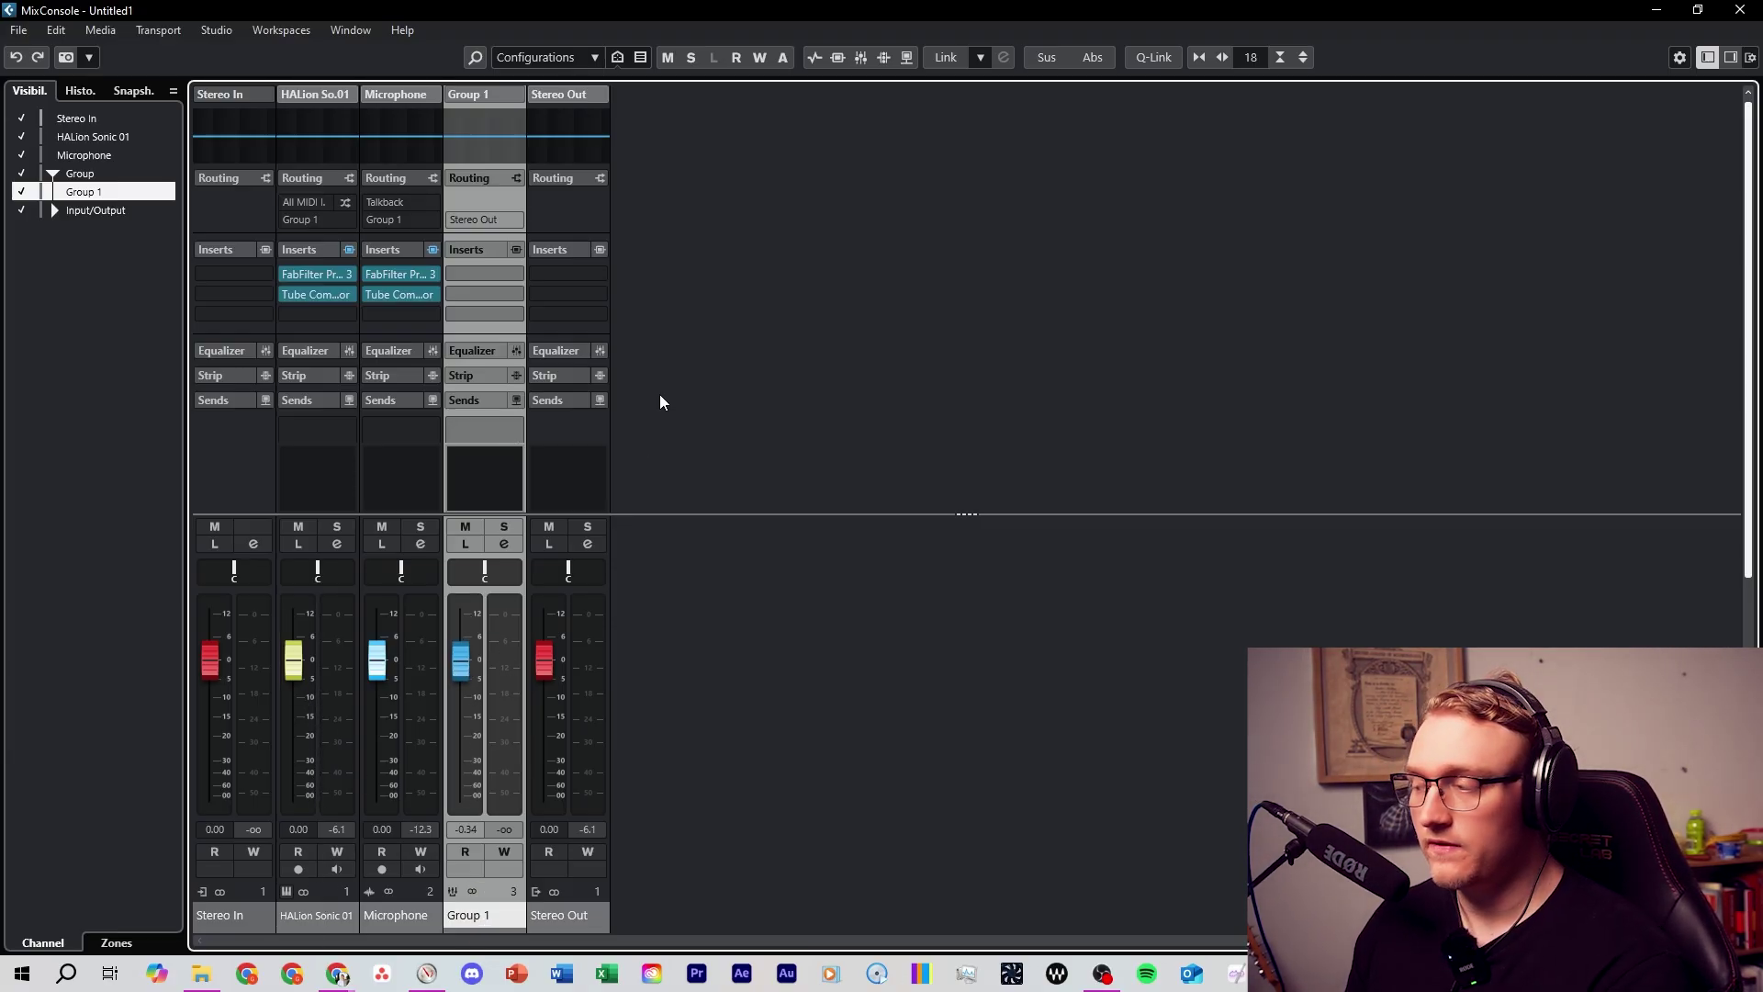
- Start playback from bar 1 and pull the Group 1 fader down while listening
key("F3")
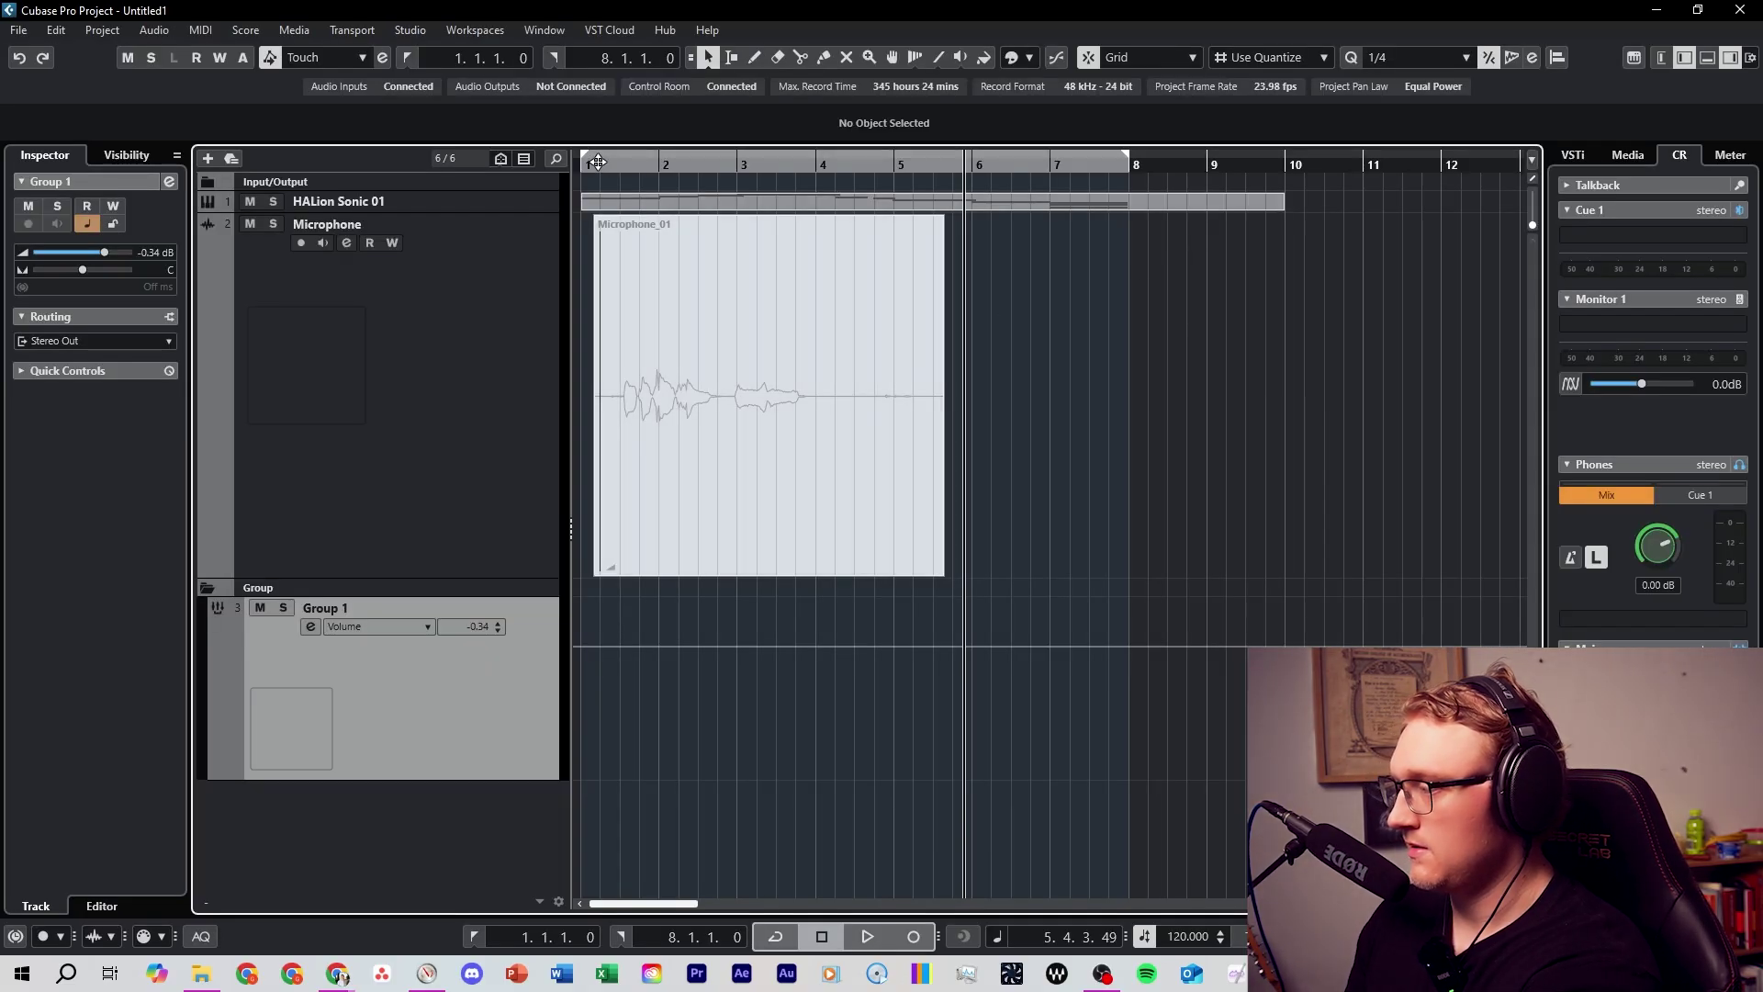
key("space")
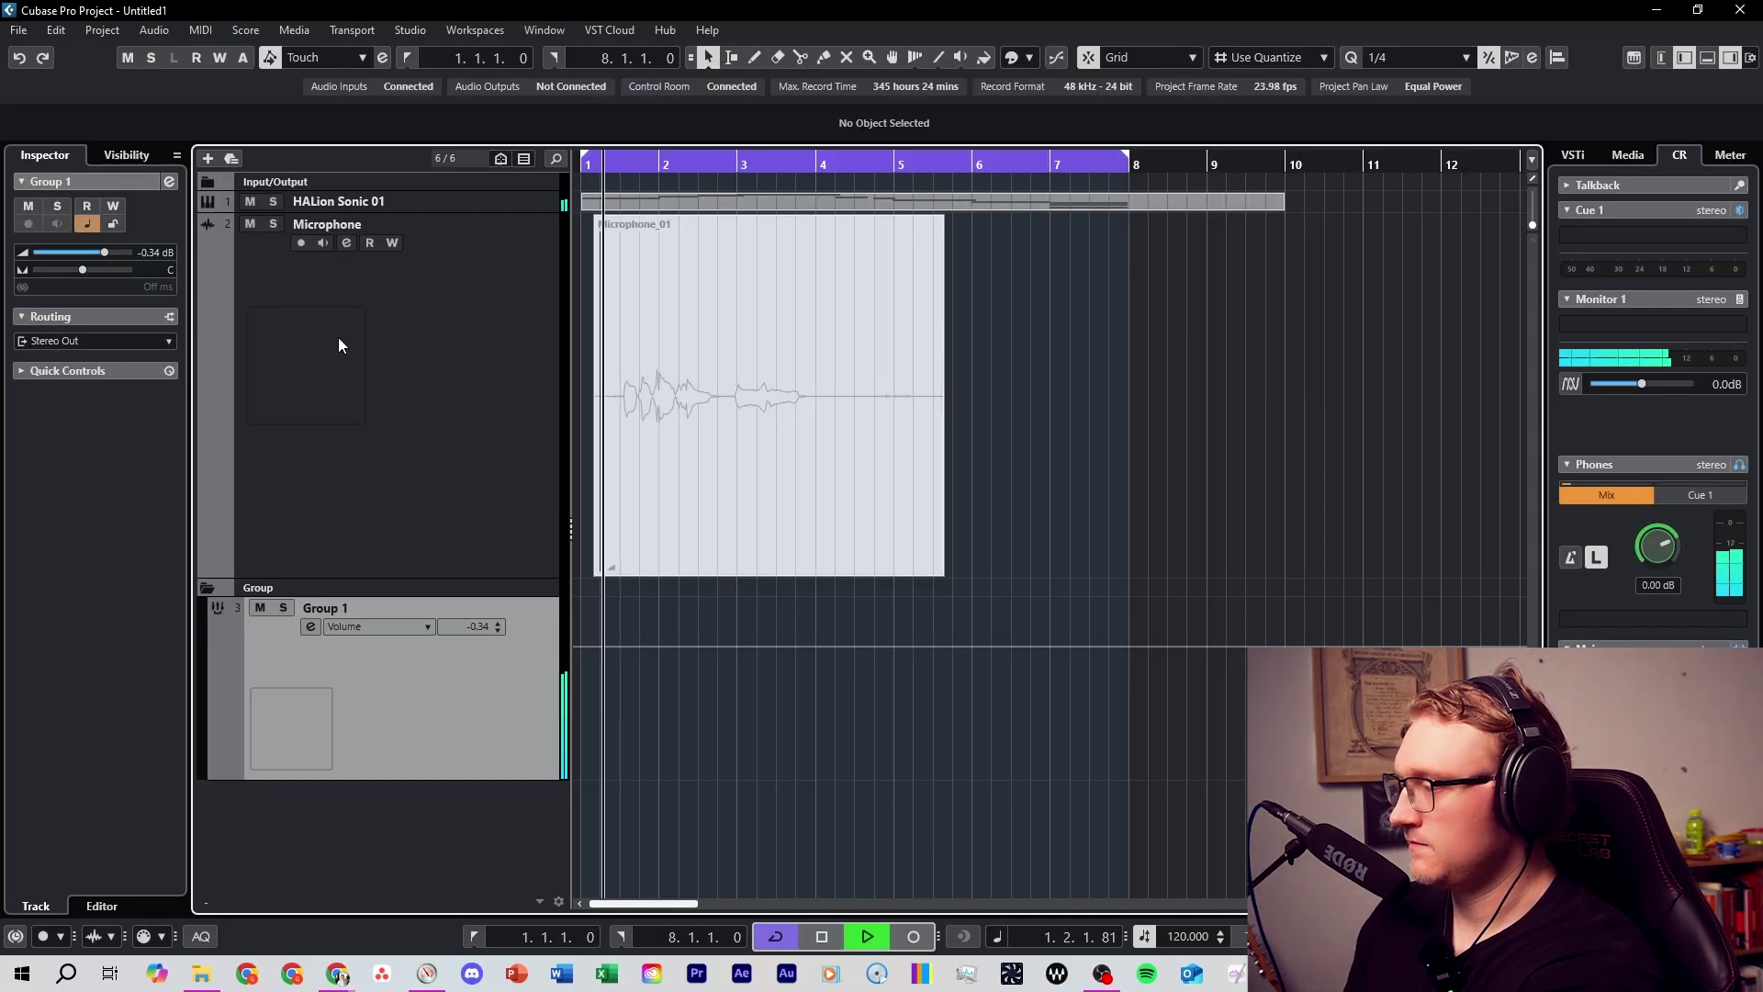
left_click(808, 390)
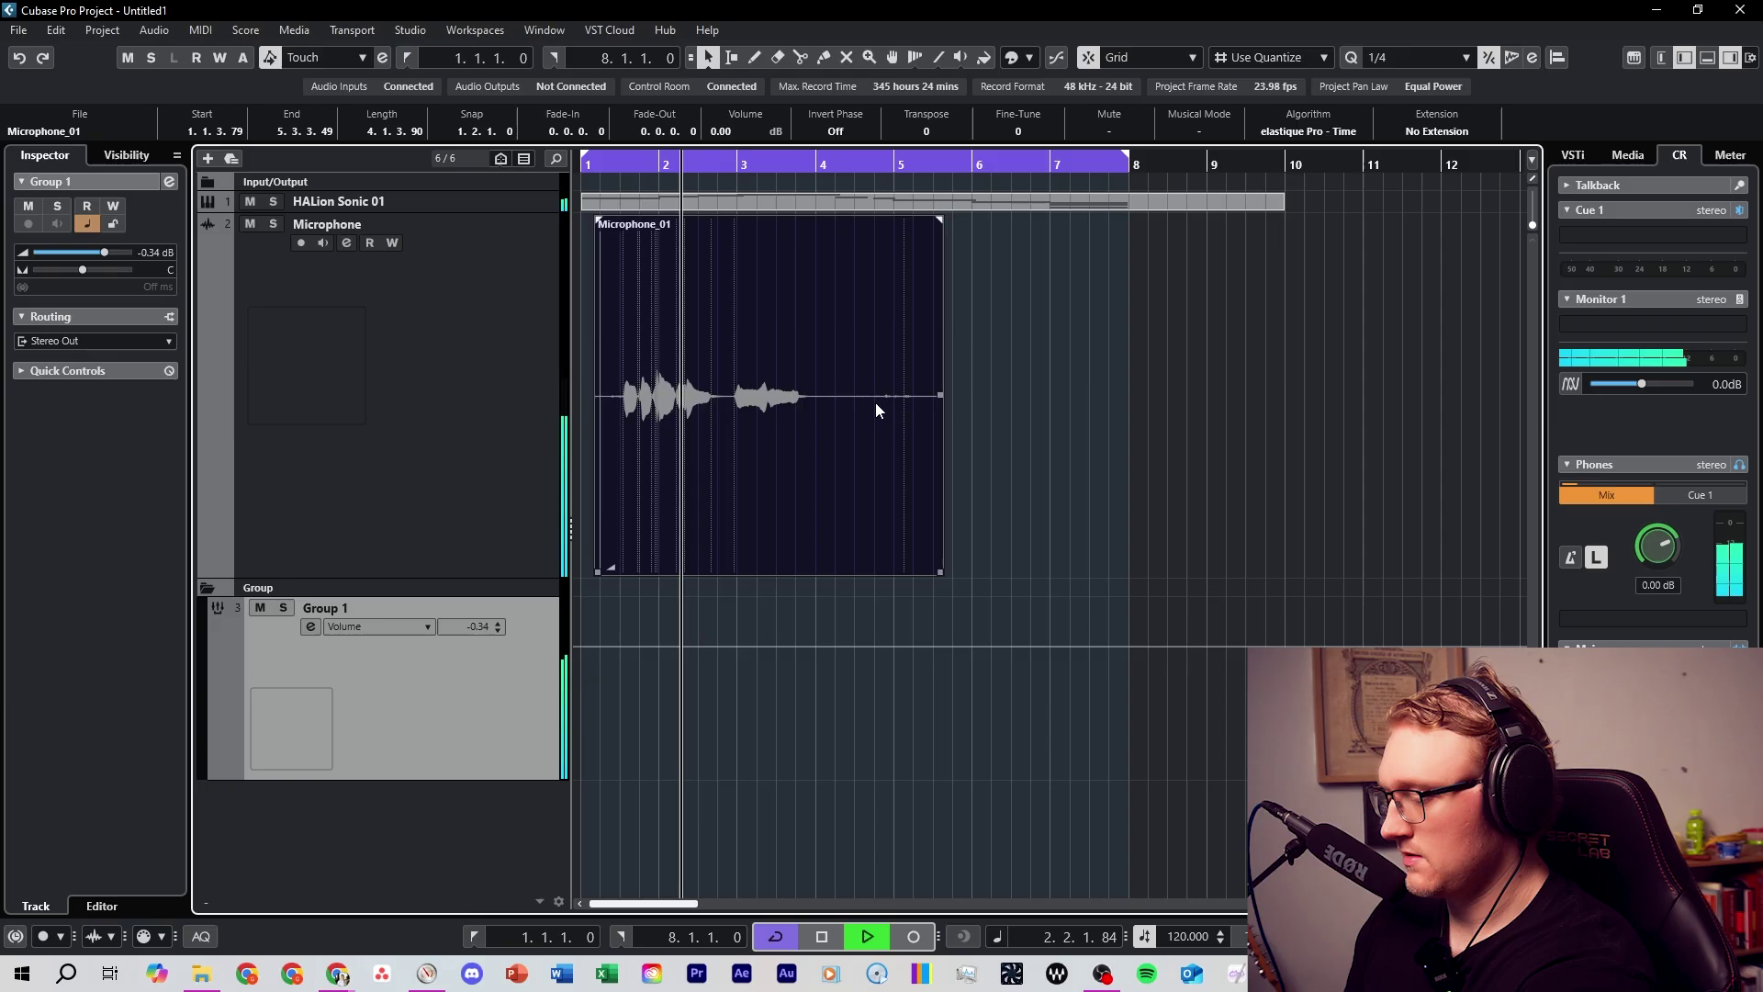
key("F3")
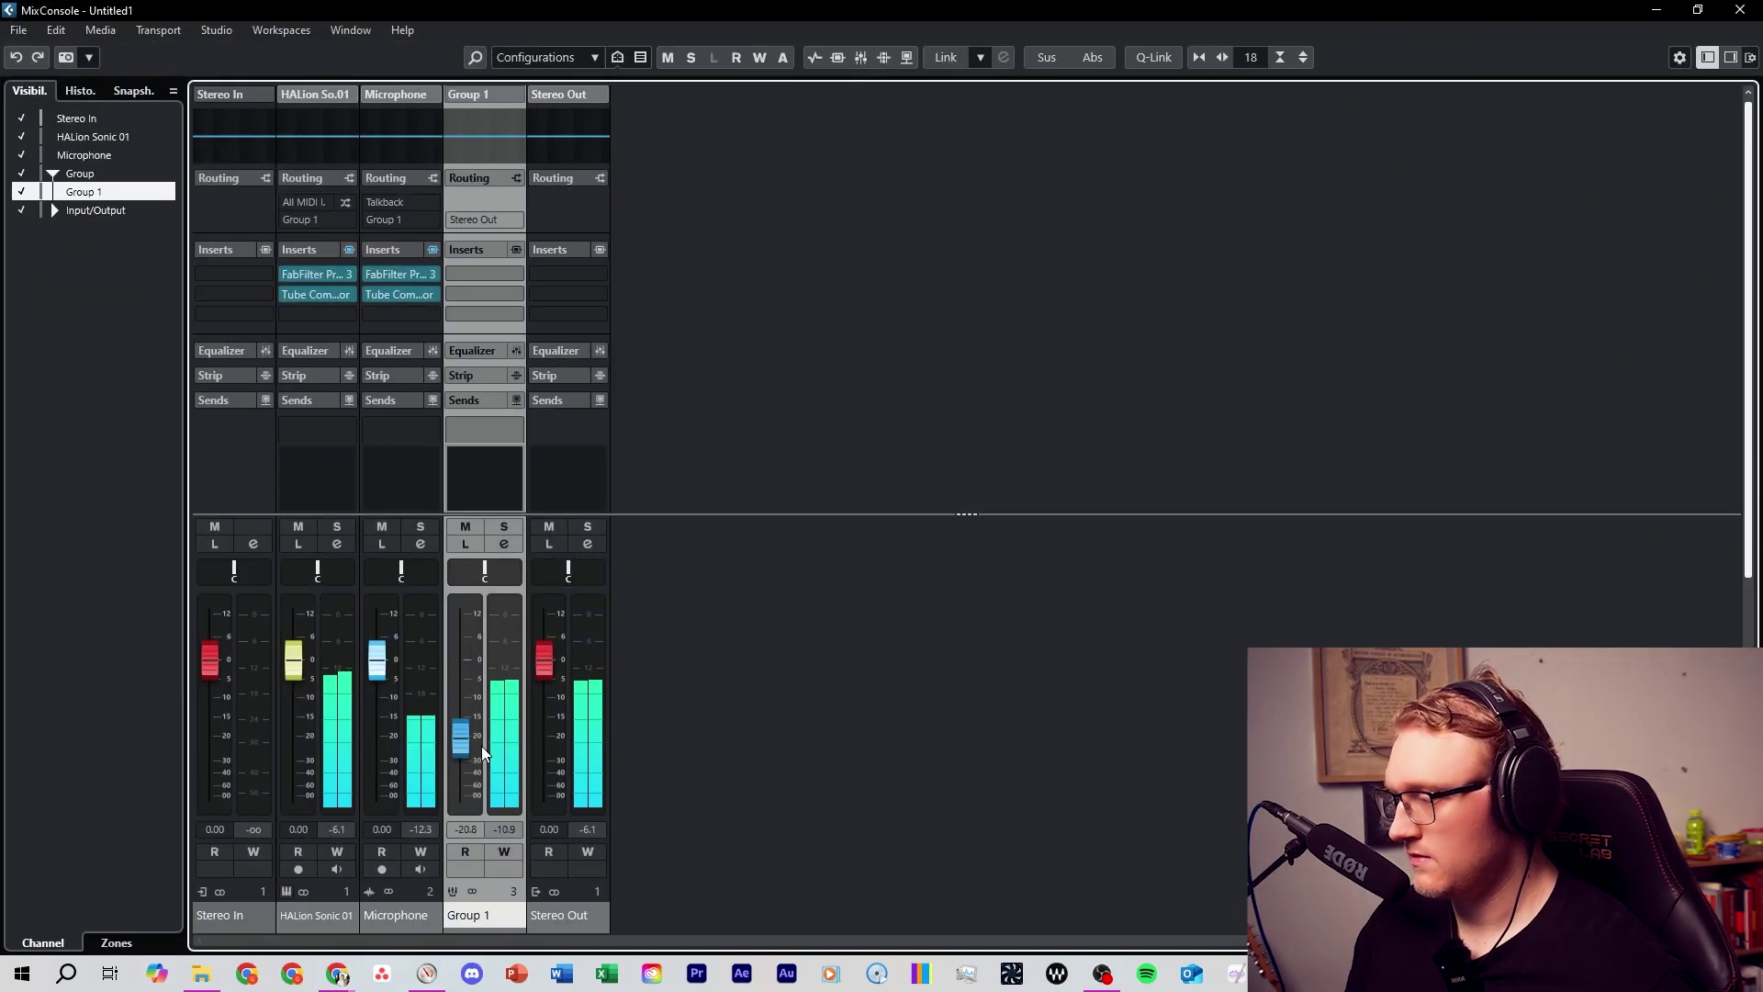
left_click_drag(481, 745, 501, 650)
- Reset Group 1 to 0.00 dB and set the Microphone fader to -2.77 dB
key("F3")
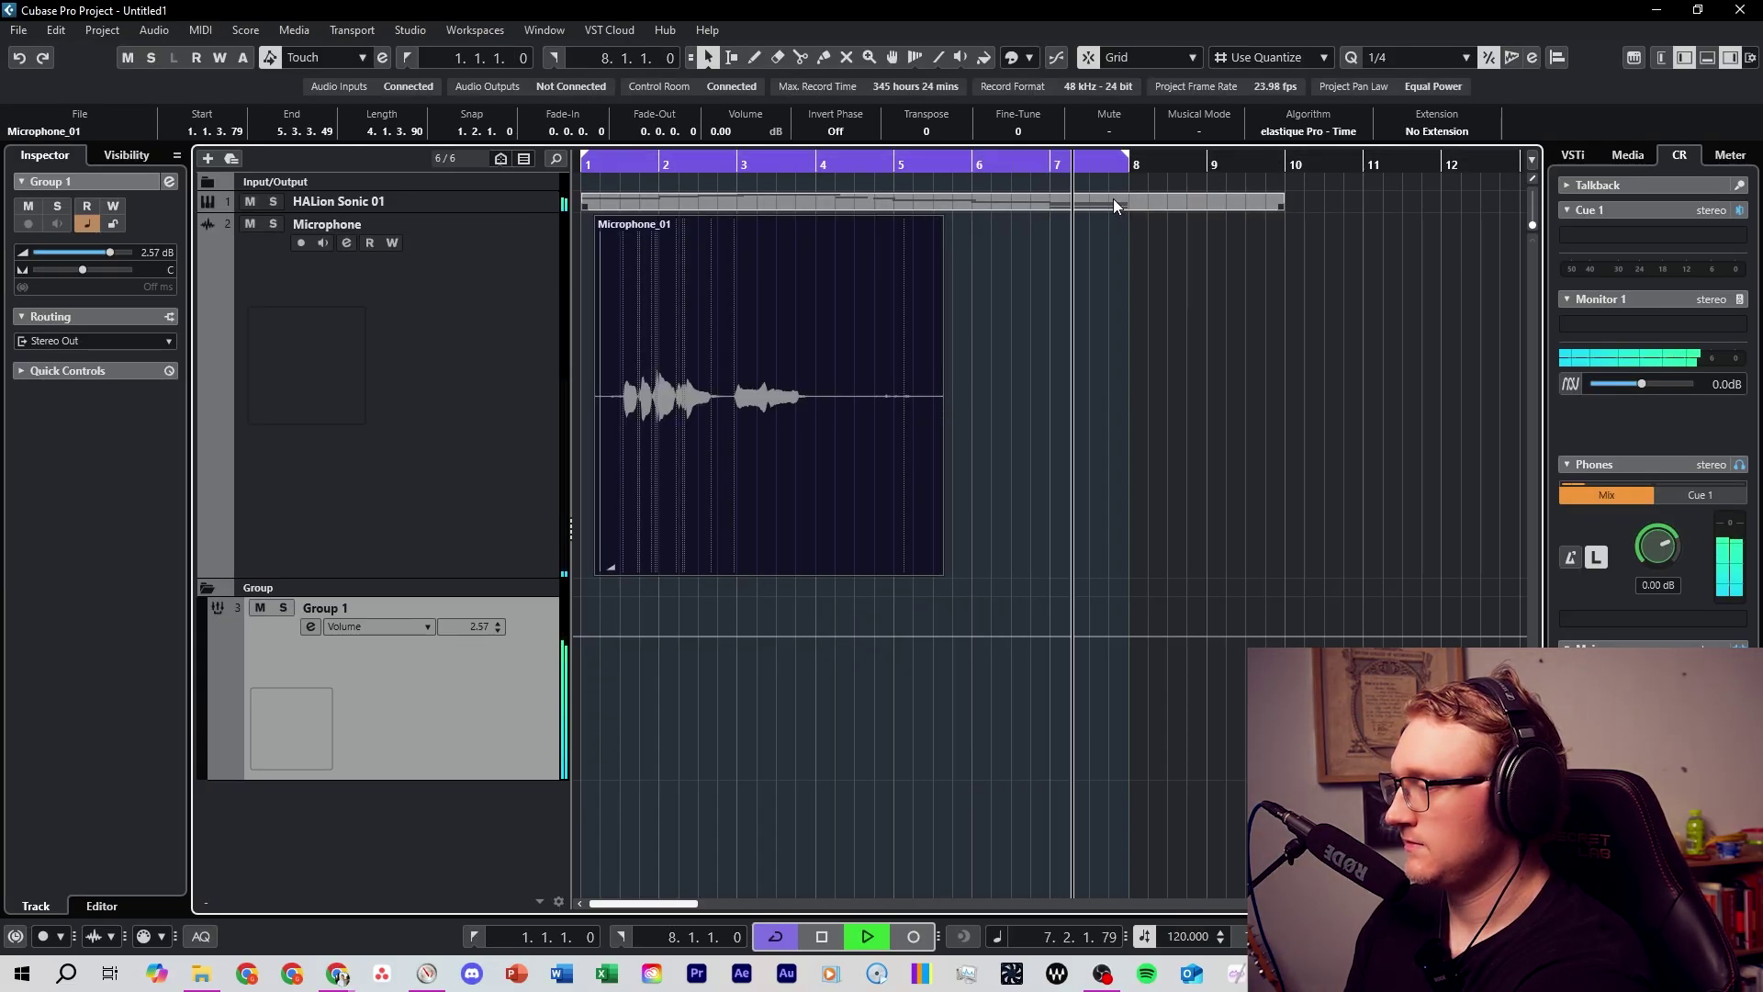
key("F3")
left_click_drag(475, 660, 466, 674)
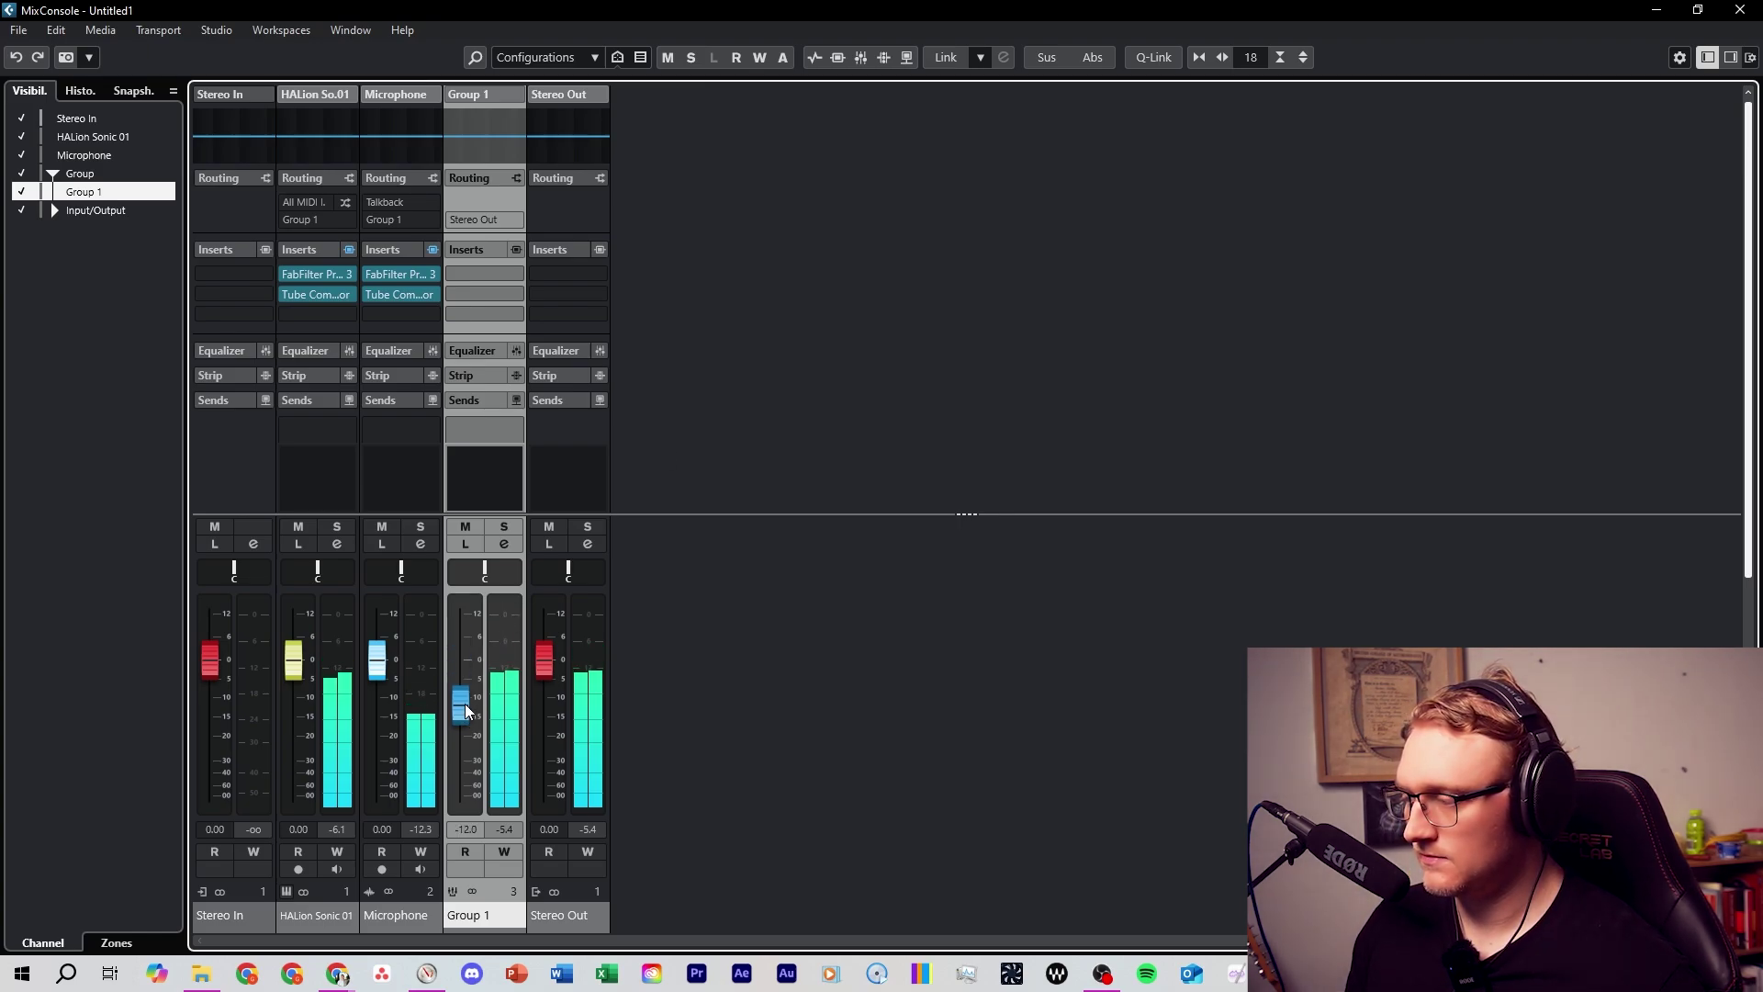
left_click_drag(377, 659, 394, 698)
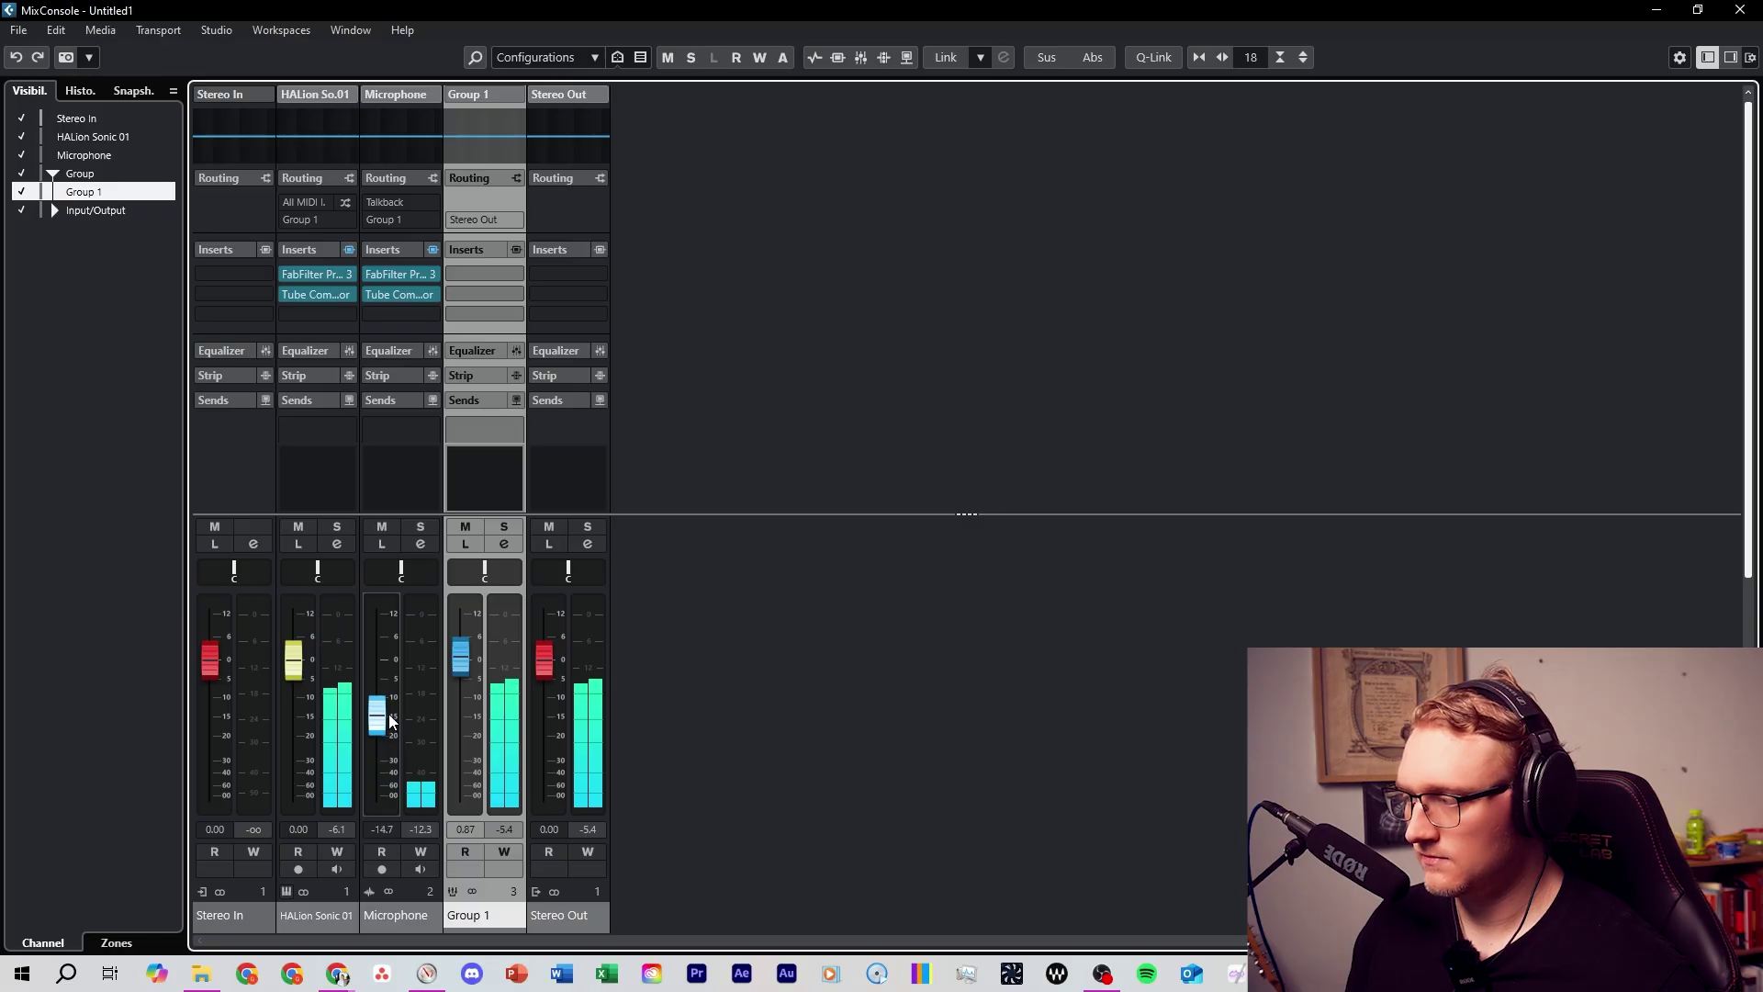
left_click(464, 669, "ctrl")
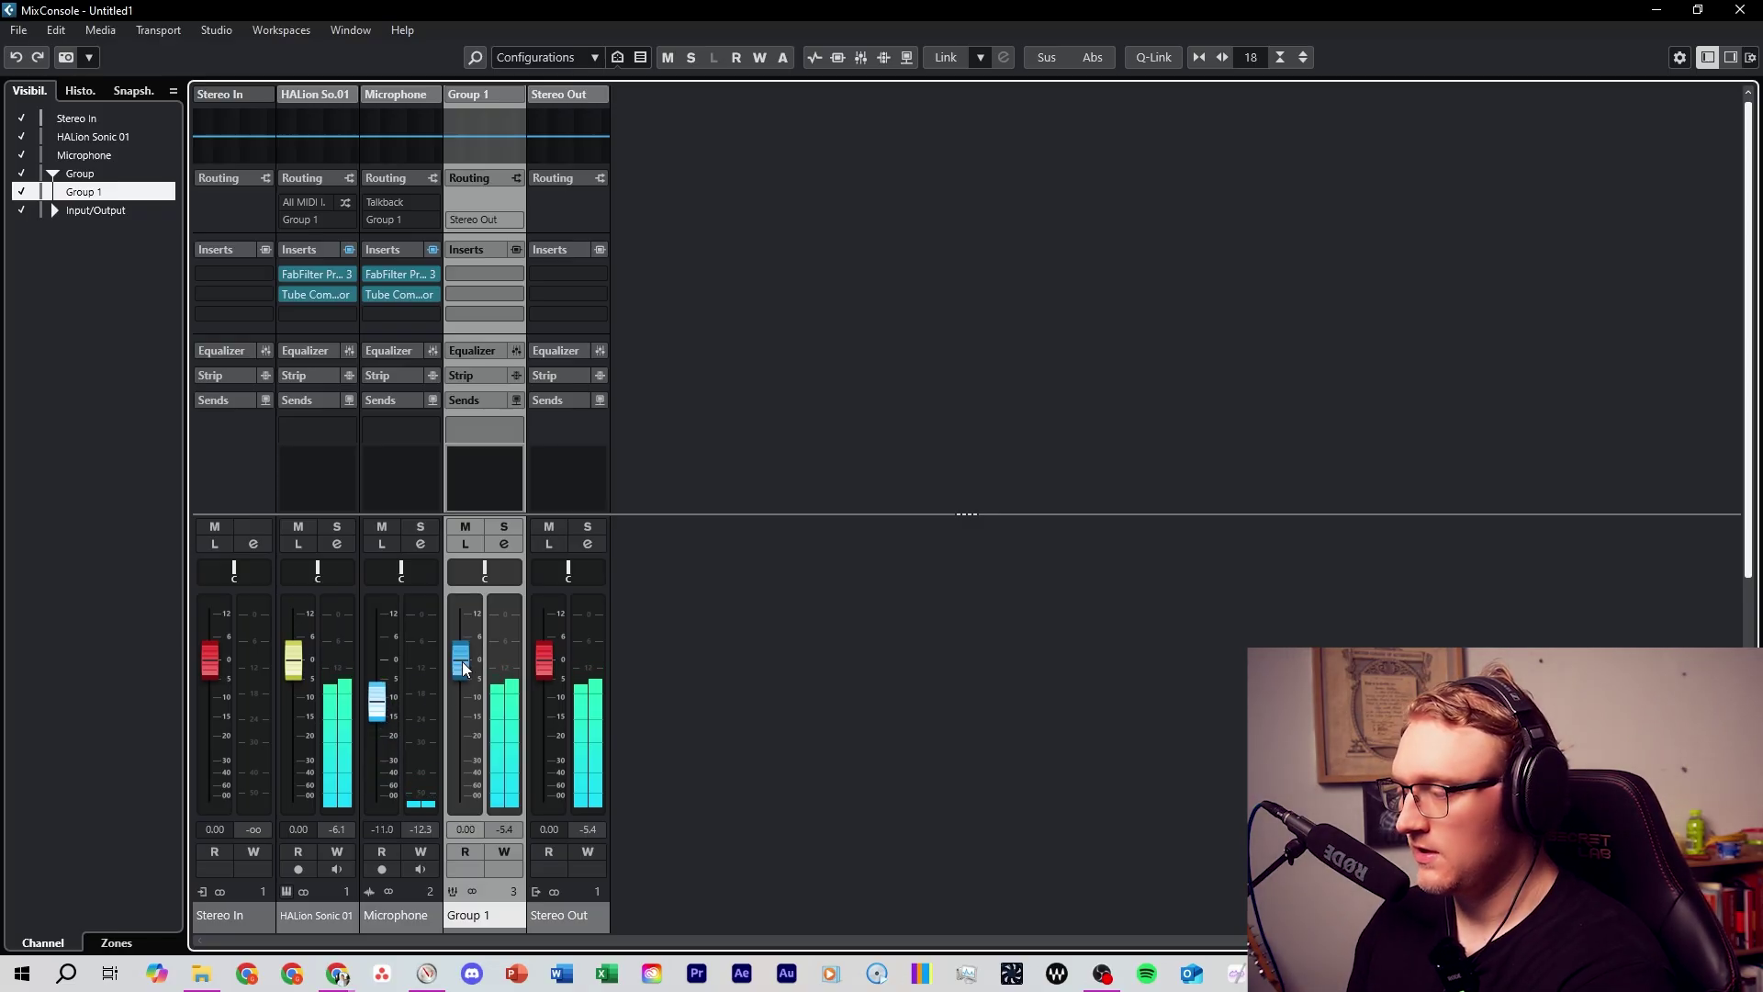
left_click_drag(416, 700, 389, 663)
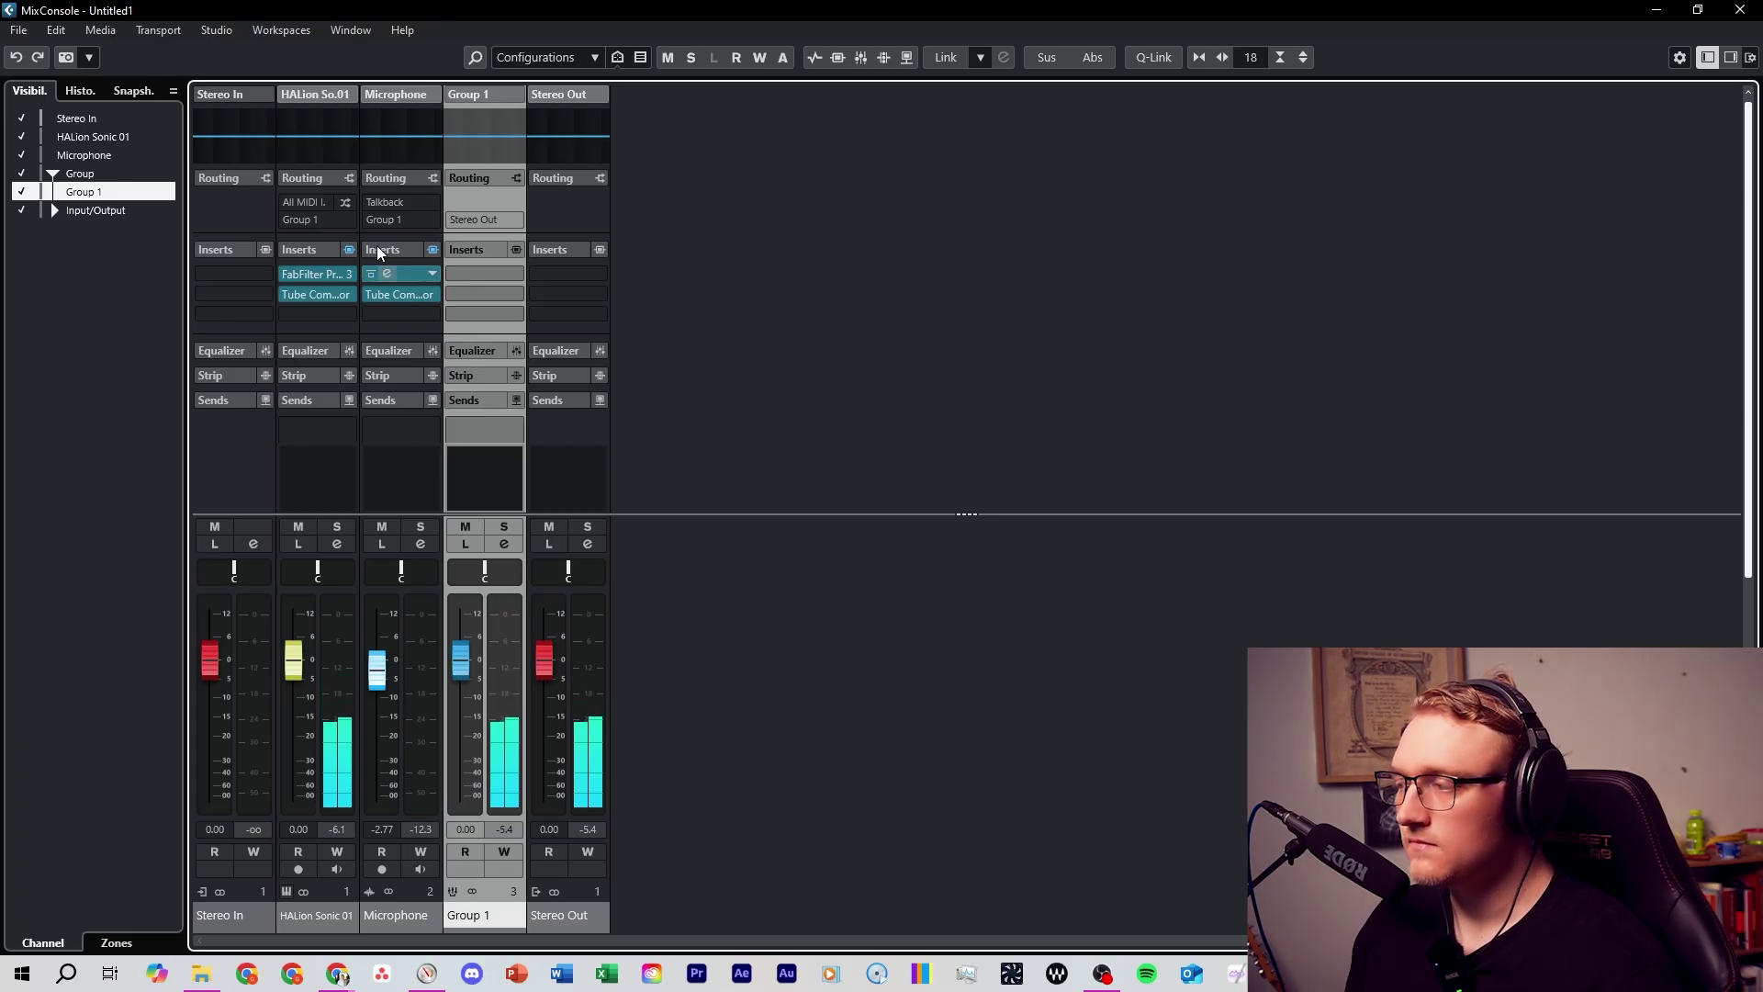
- Add a second group channel named Group2 beside Group 1
left_click(339, 225)
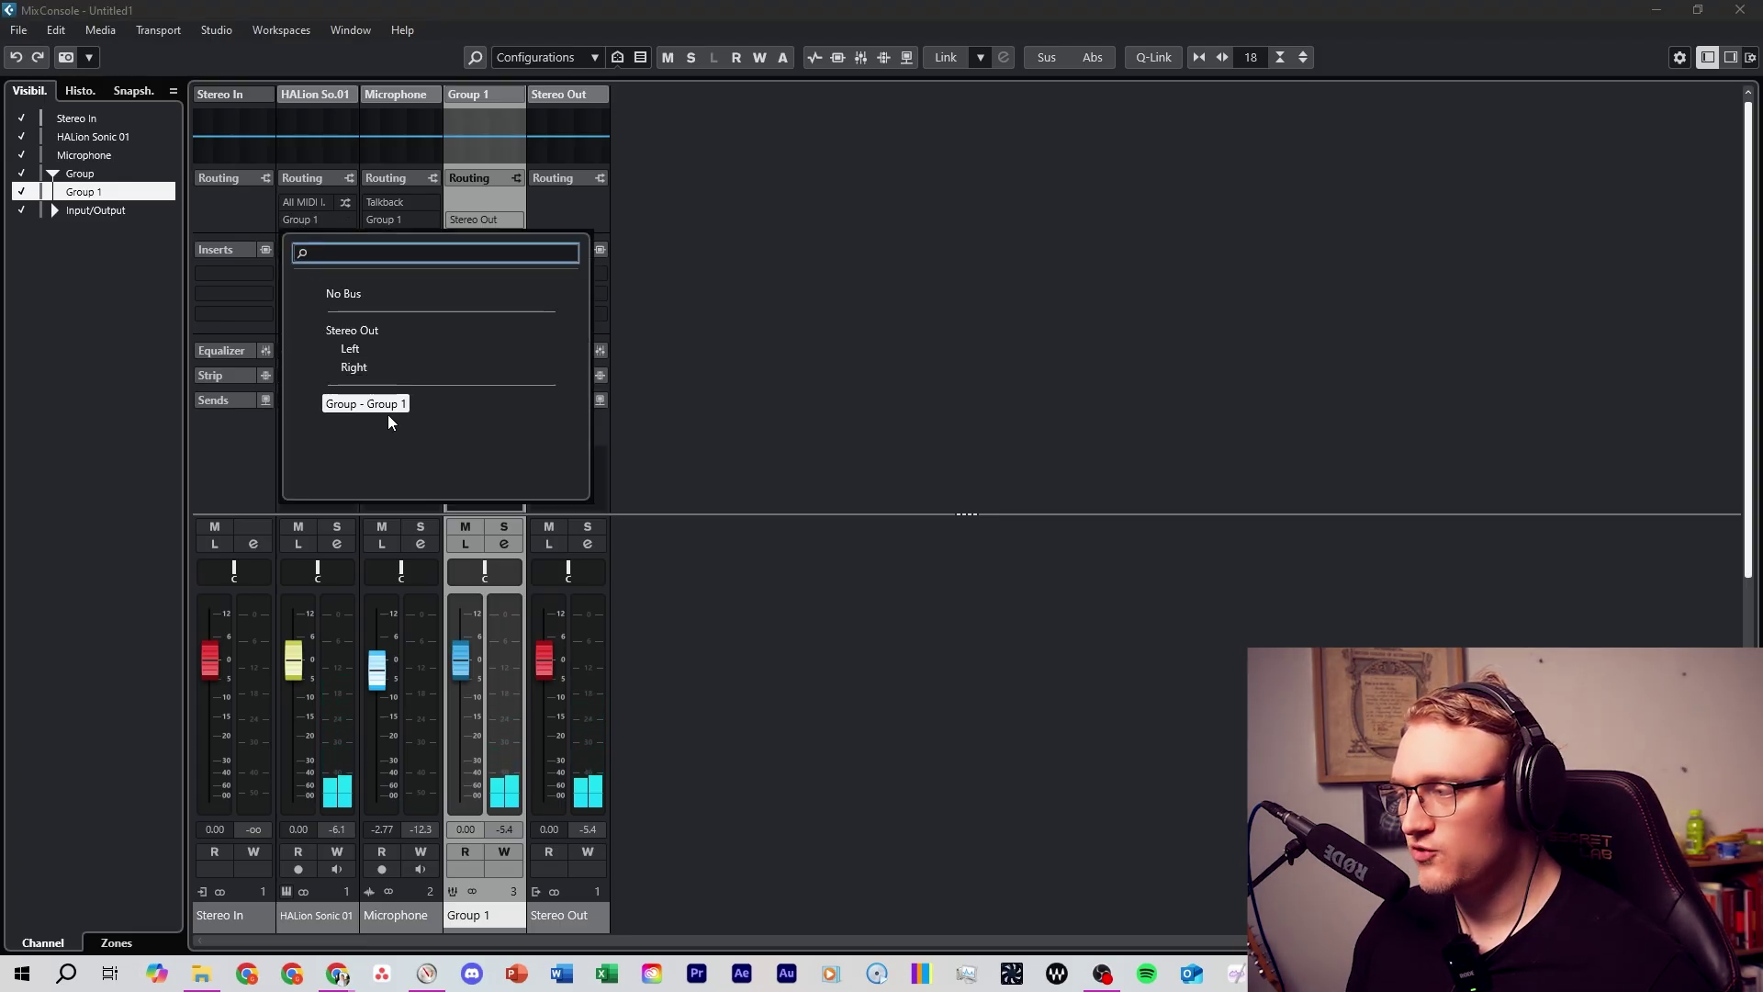
right_click(669, 670)
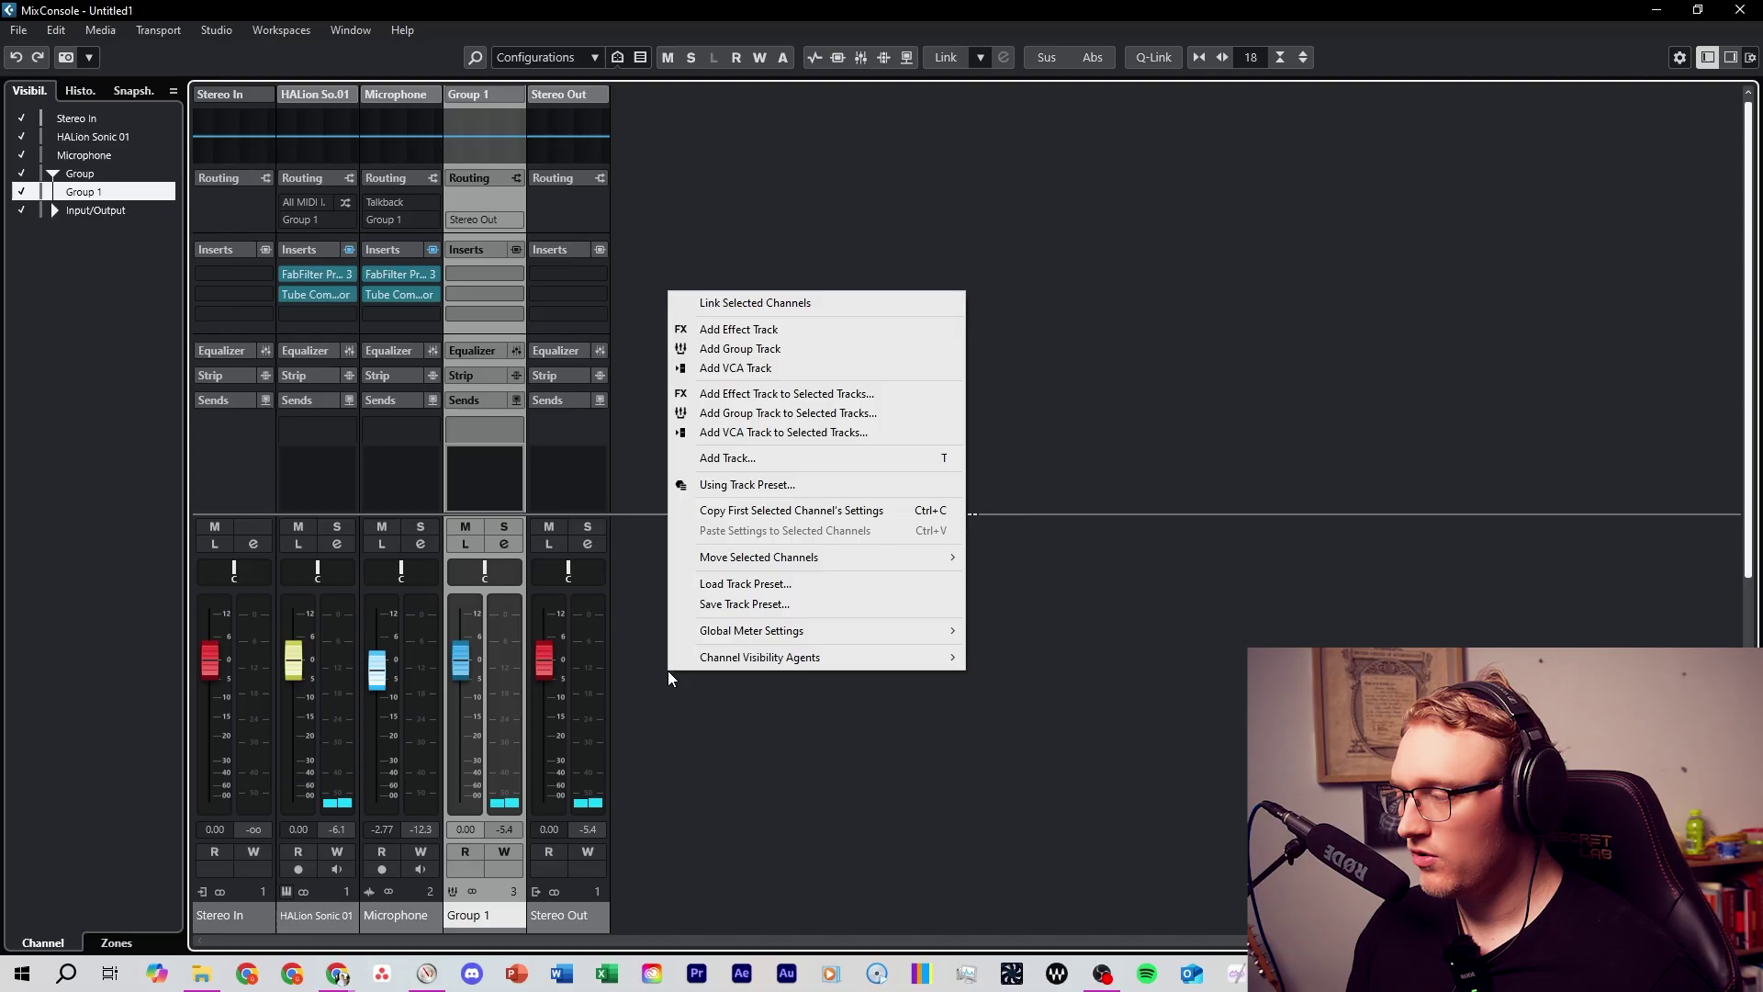
left_click(803, 342)
type("Group2")
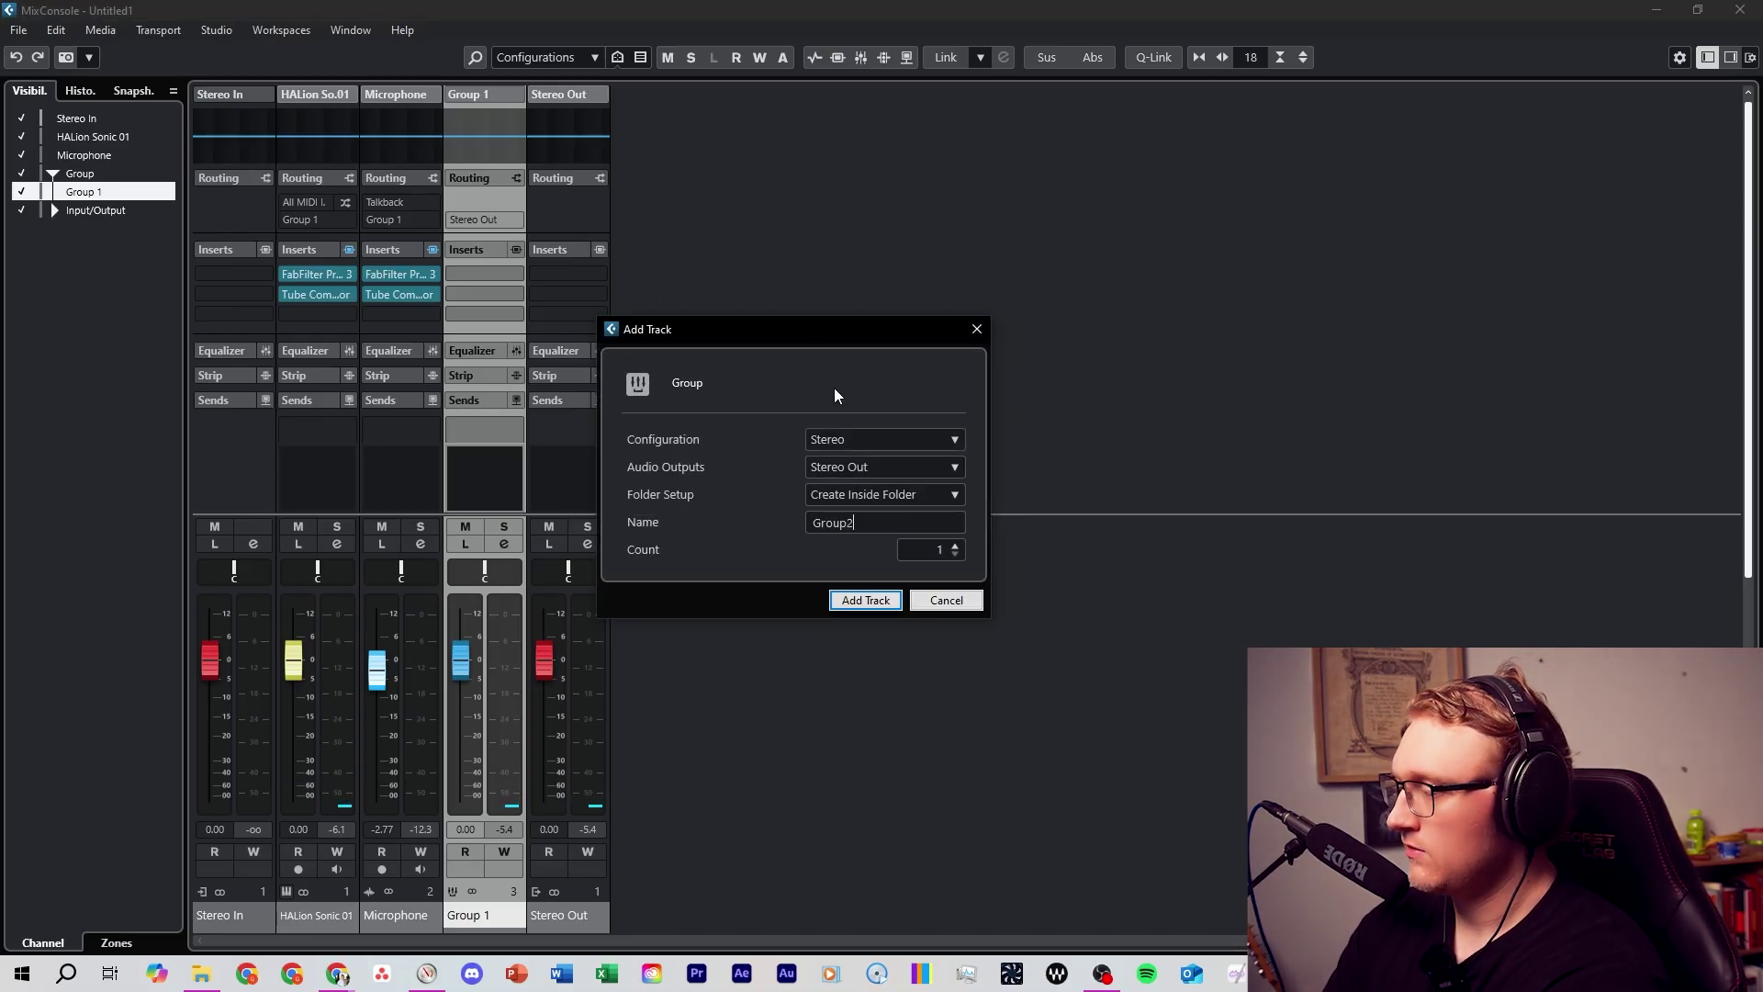
key("Return")
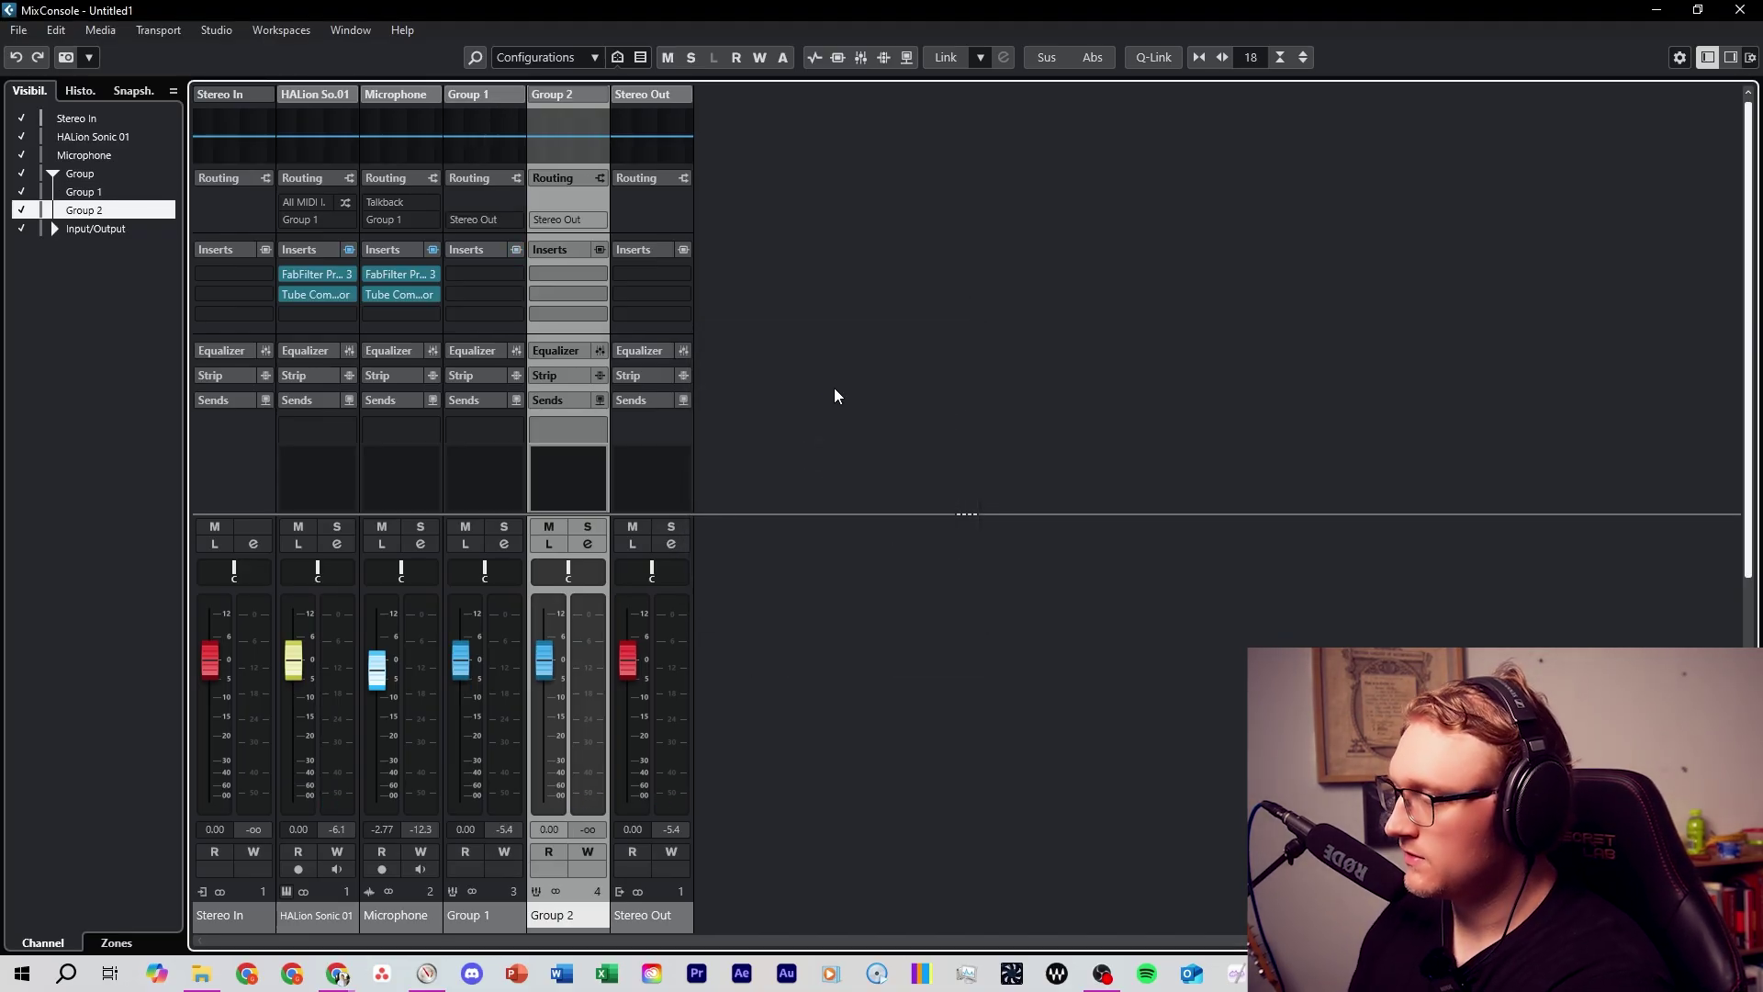
- Keep HALion Sonic on Group 1 and lower HALion to -5.19 dB, Microphone to -7.14 dB
left_click(321, 219)
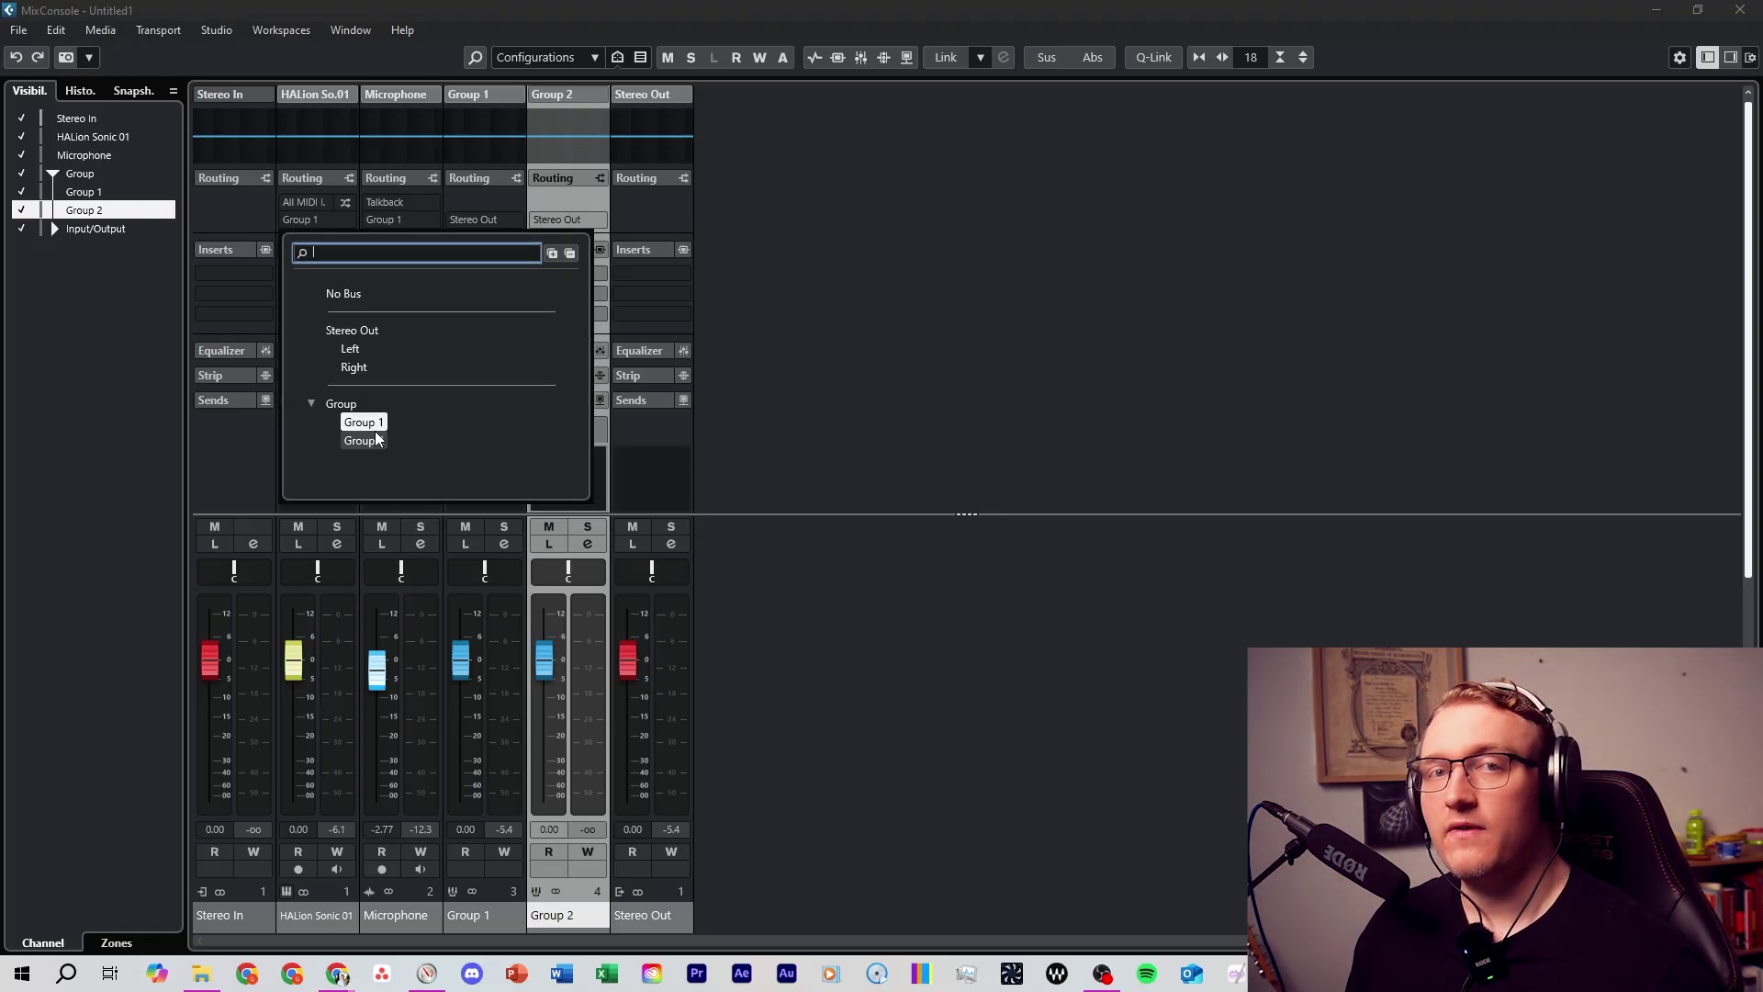
left_click(889, 626)
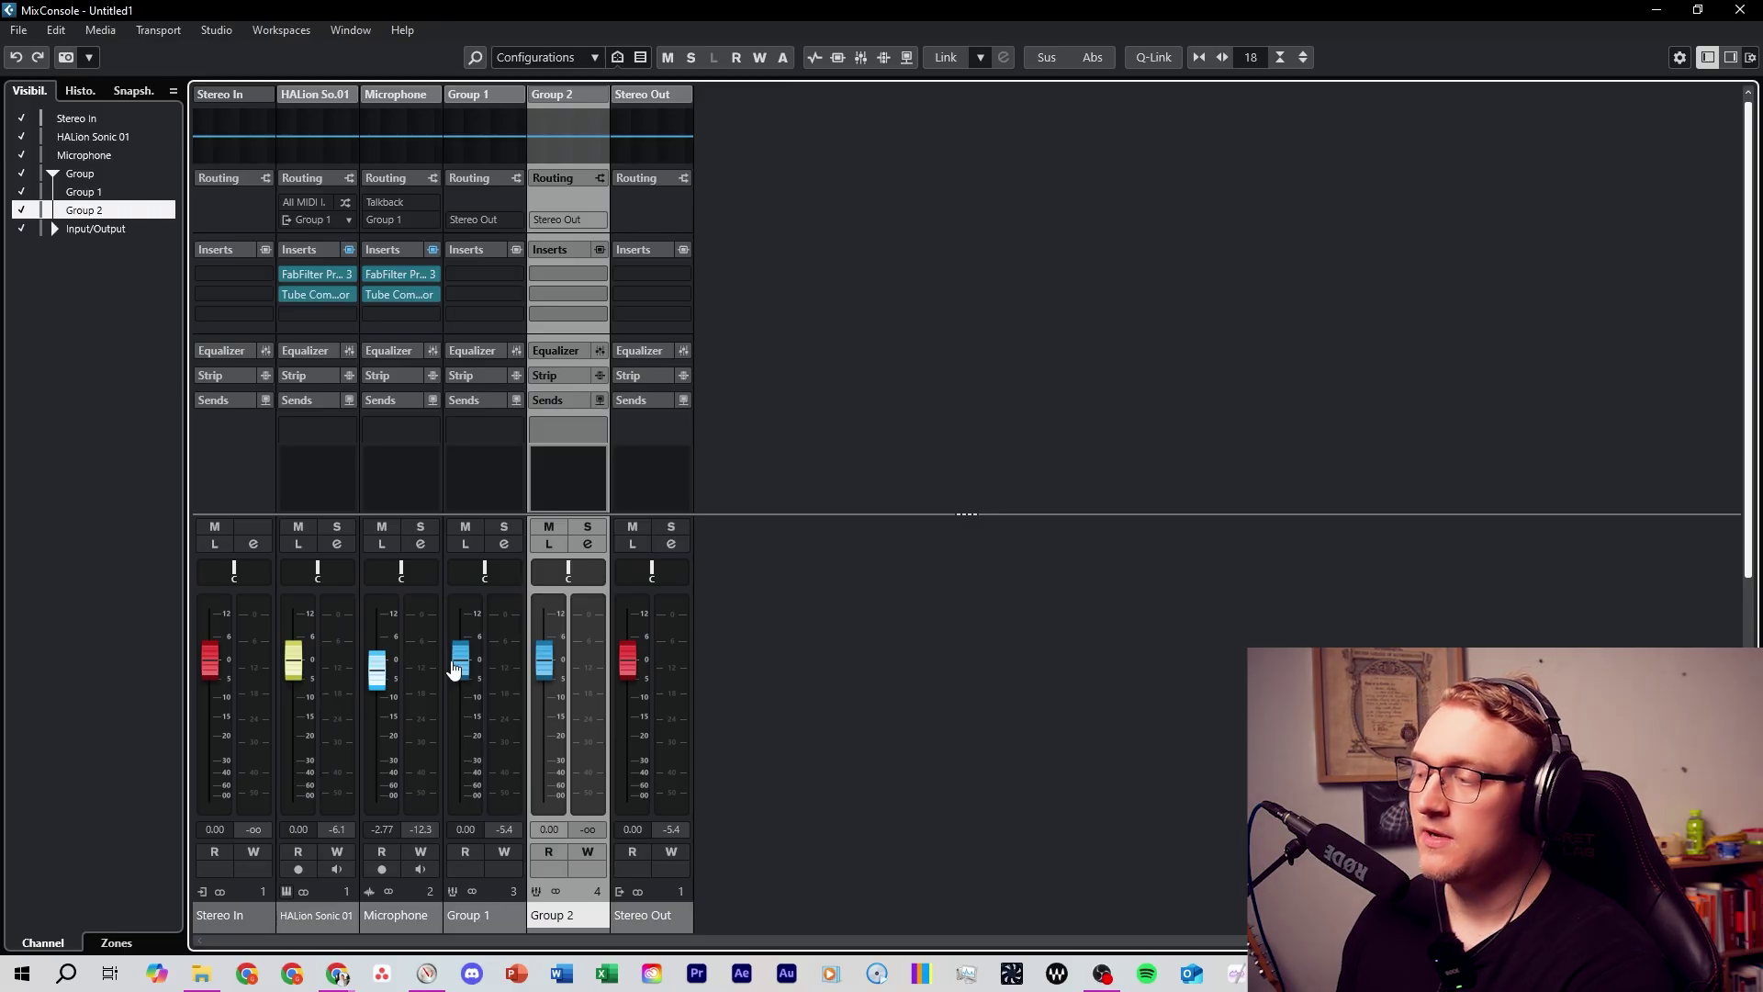
left_click_drag(377, 659, 297, 687)
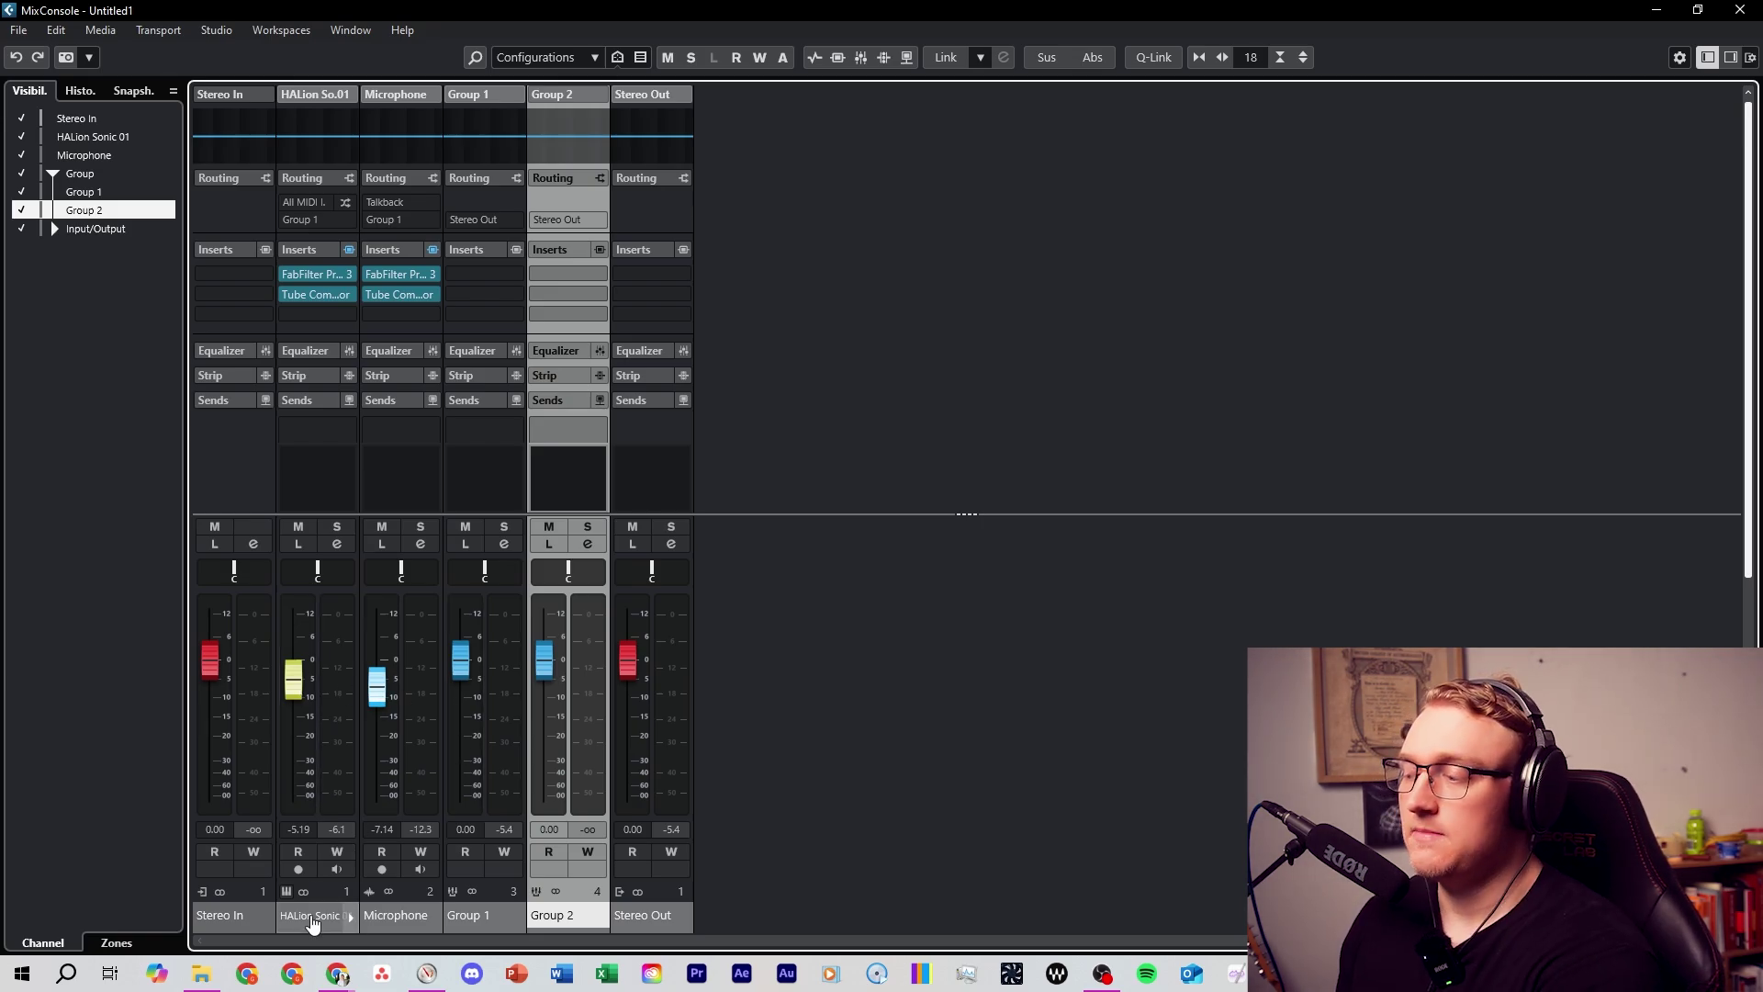
- Link HALion Sonic 01, Microphone and Group 1 with Q-Link and move their faders together
left_click(312, 915)
left_click(491, 916, "shift")
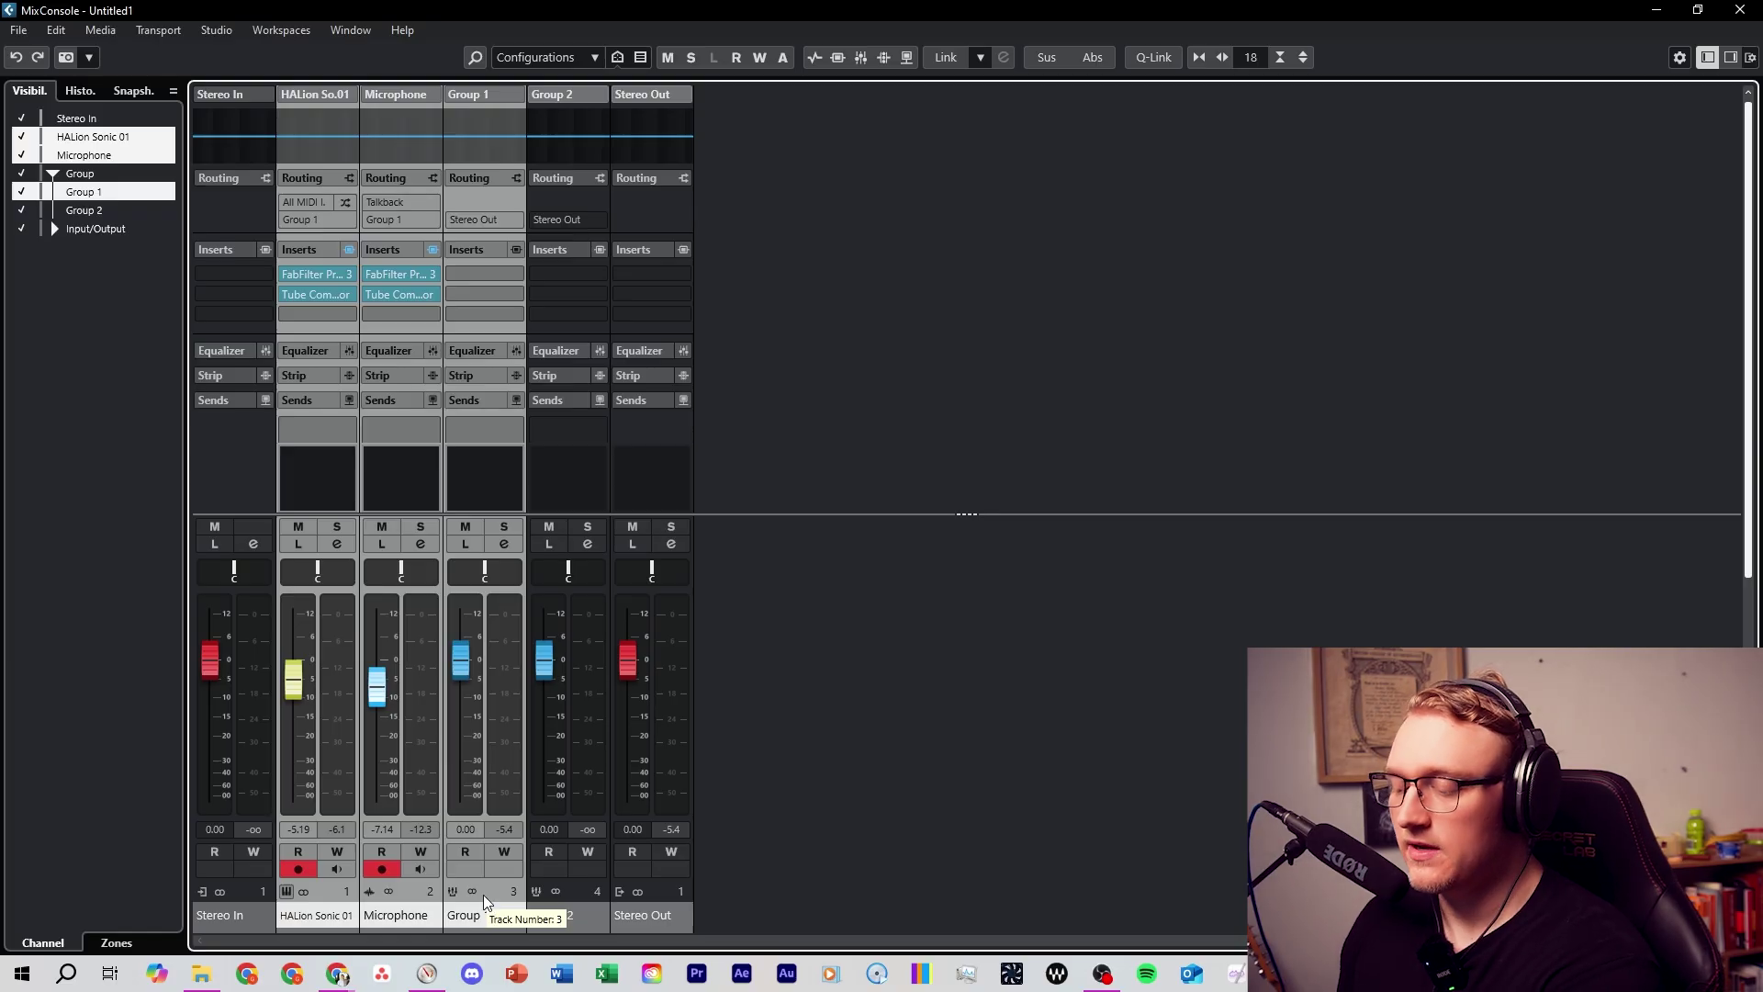
key("alt+shift")
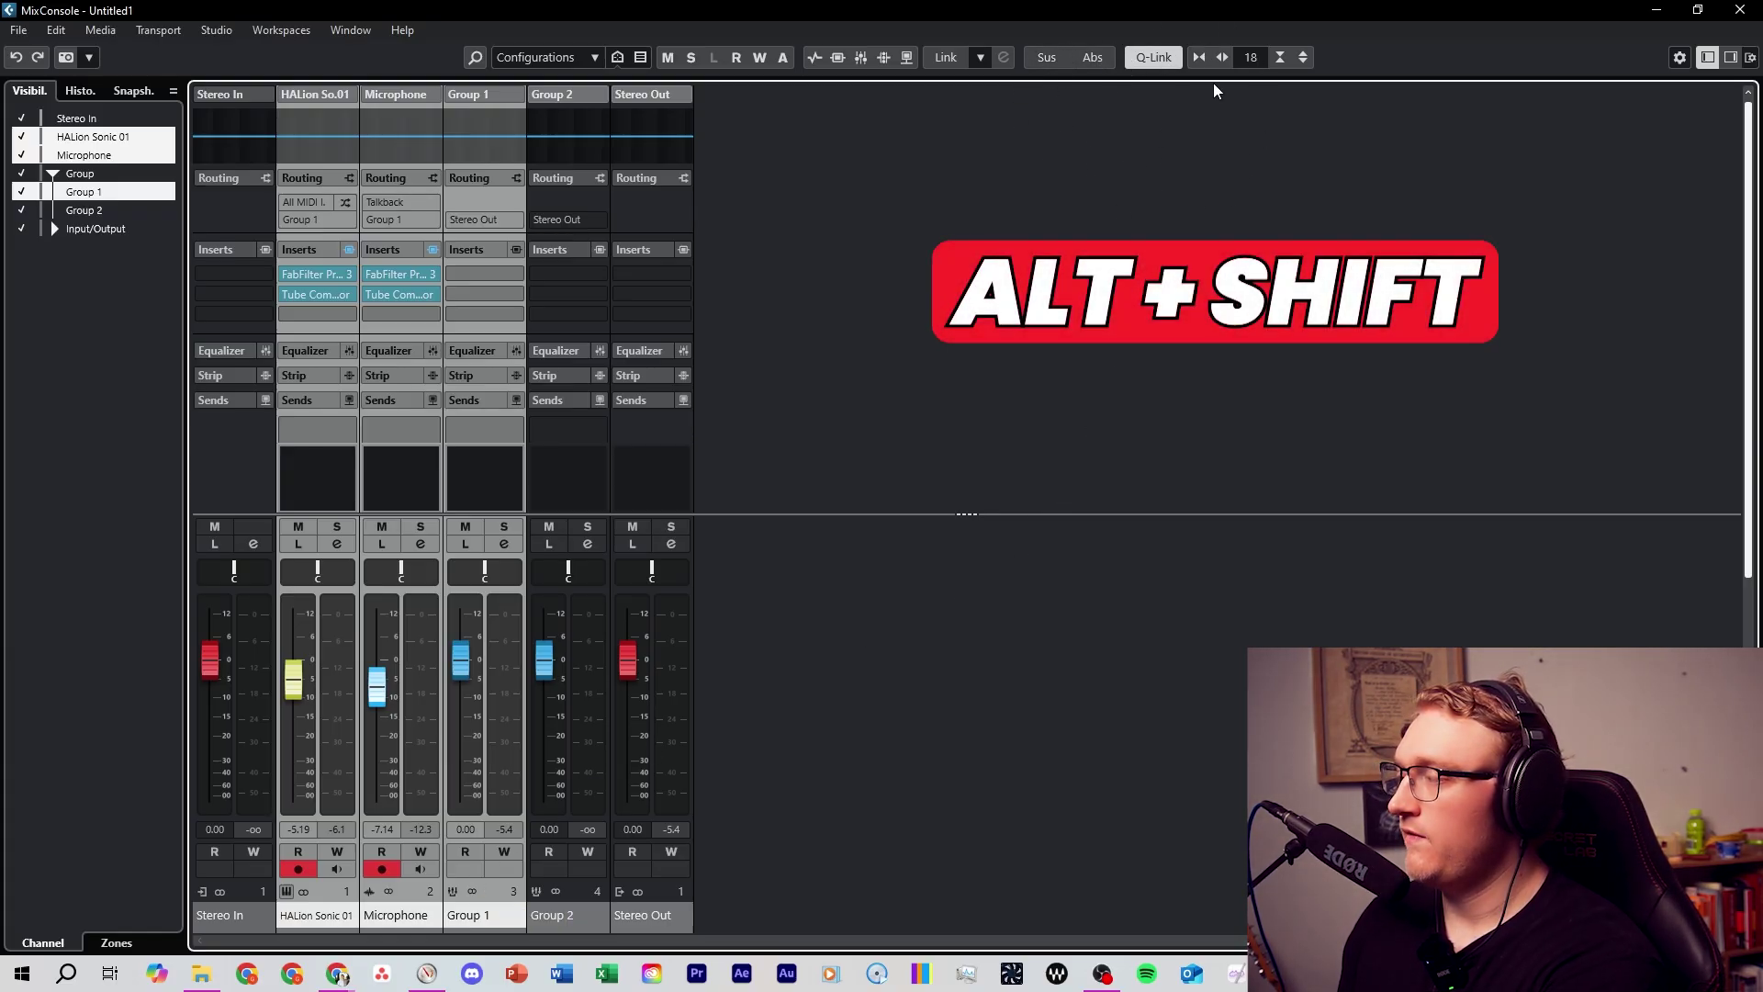
key("alt+shift")
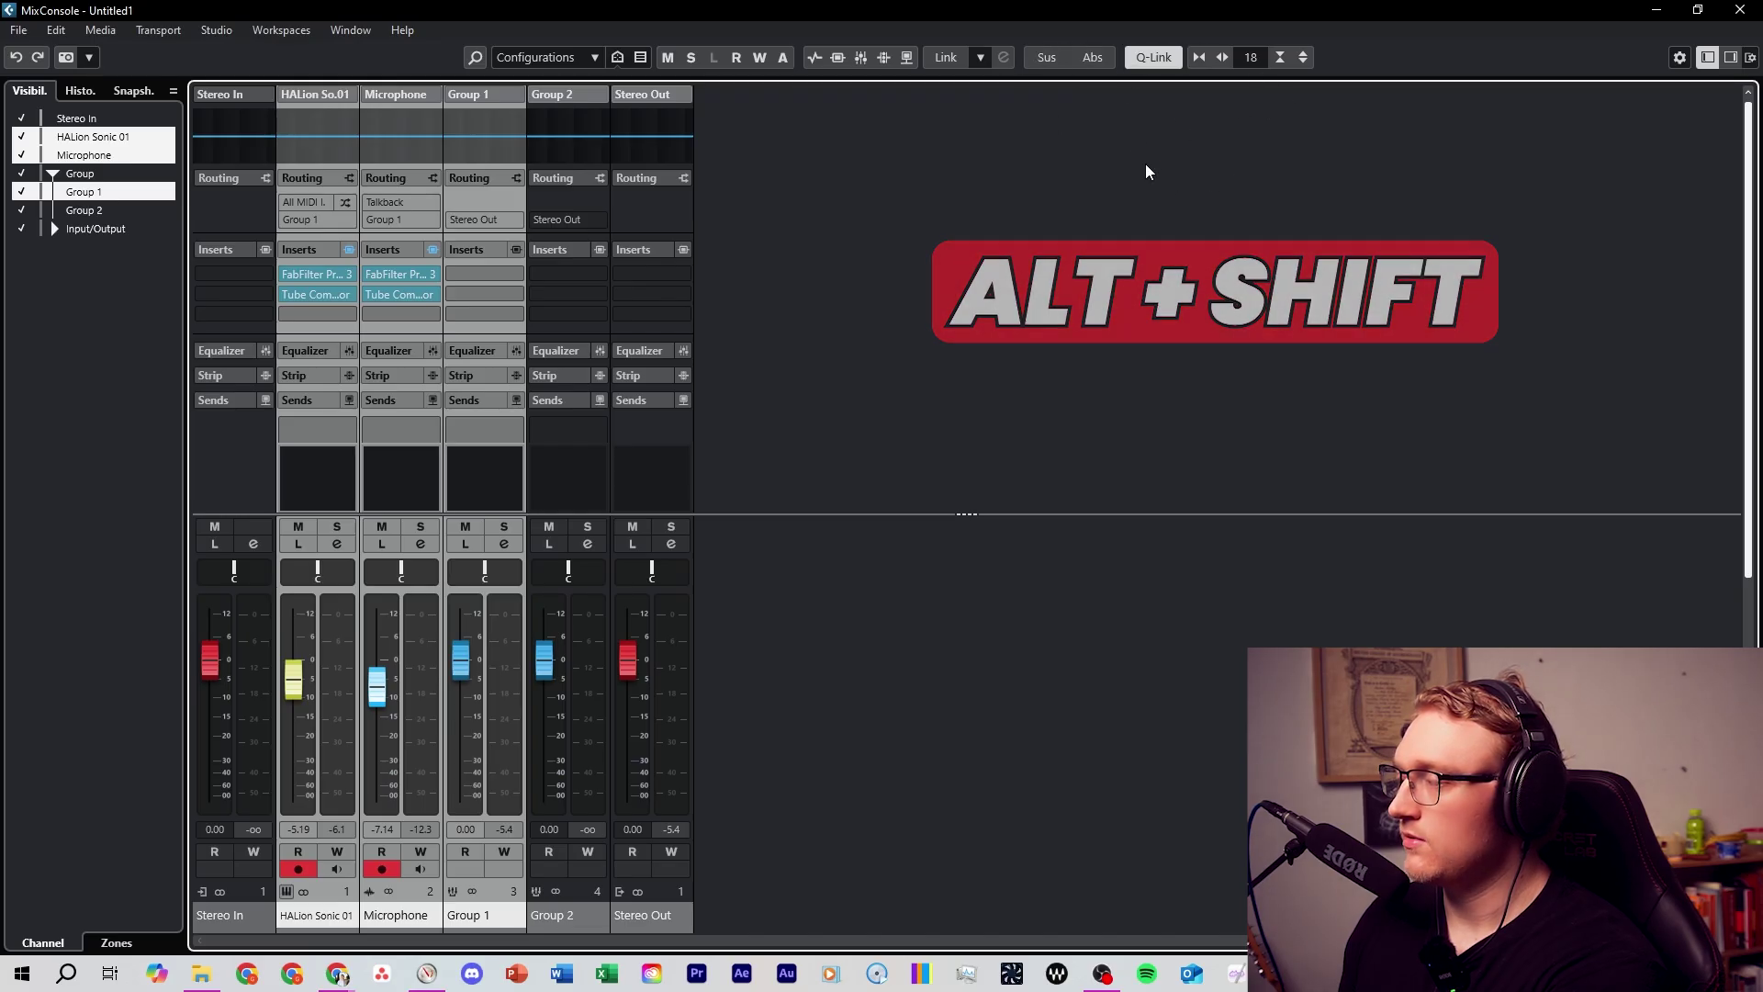
mouse_move(478, 659)
left_mouse_down()
mouse_move(481, 702)
mouse_move(498, 651)
left_mouse_up()
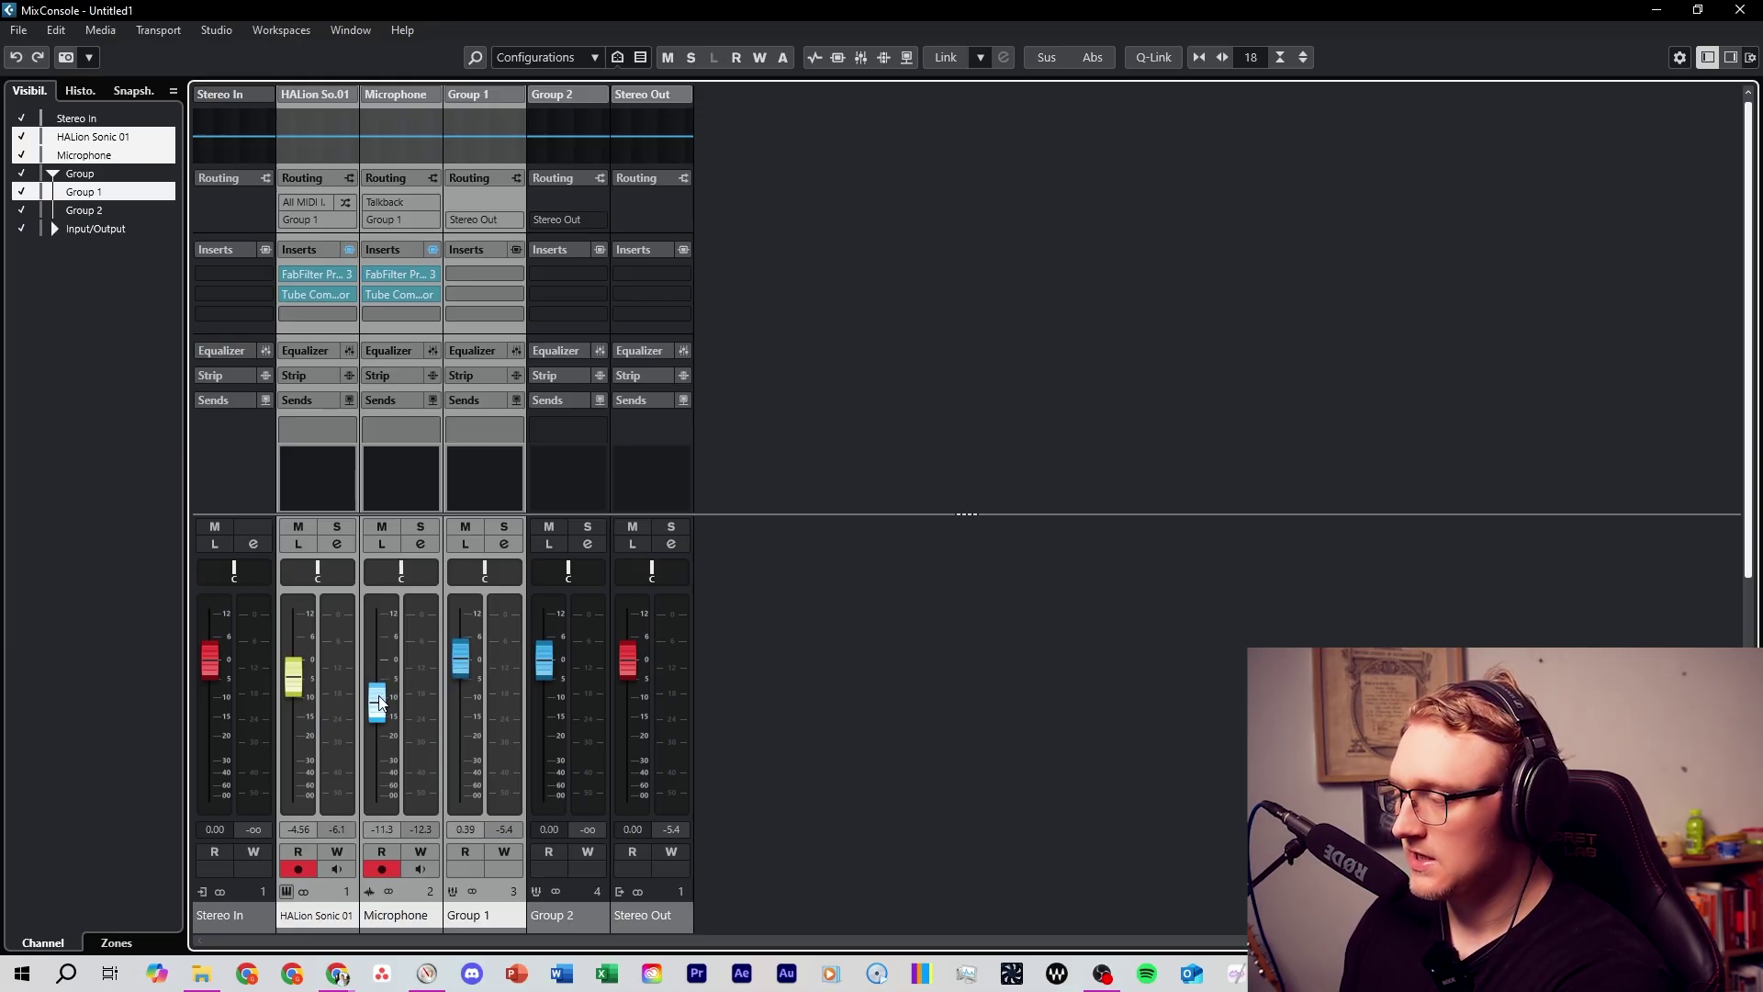
- Add 20 HALion Sonic instrument tracks (HALion Sonic 02–21) and view them in MixConsole
key("F3")
right_click(454, 308)
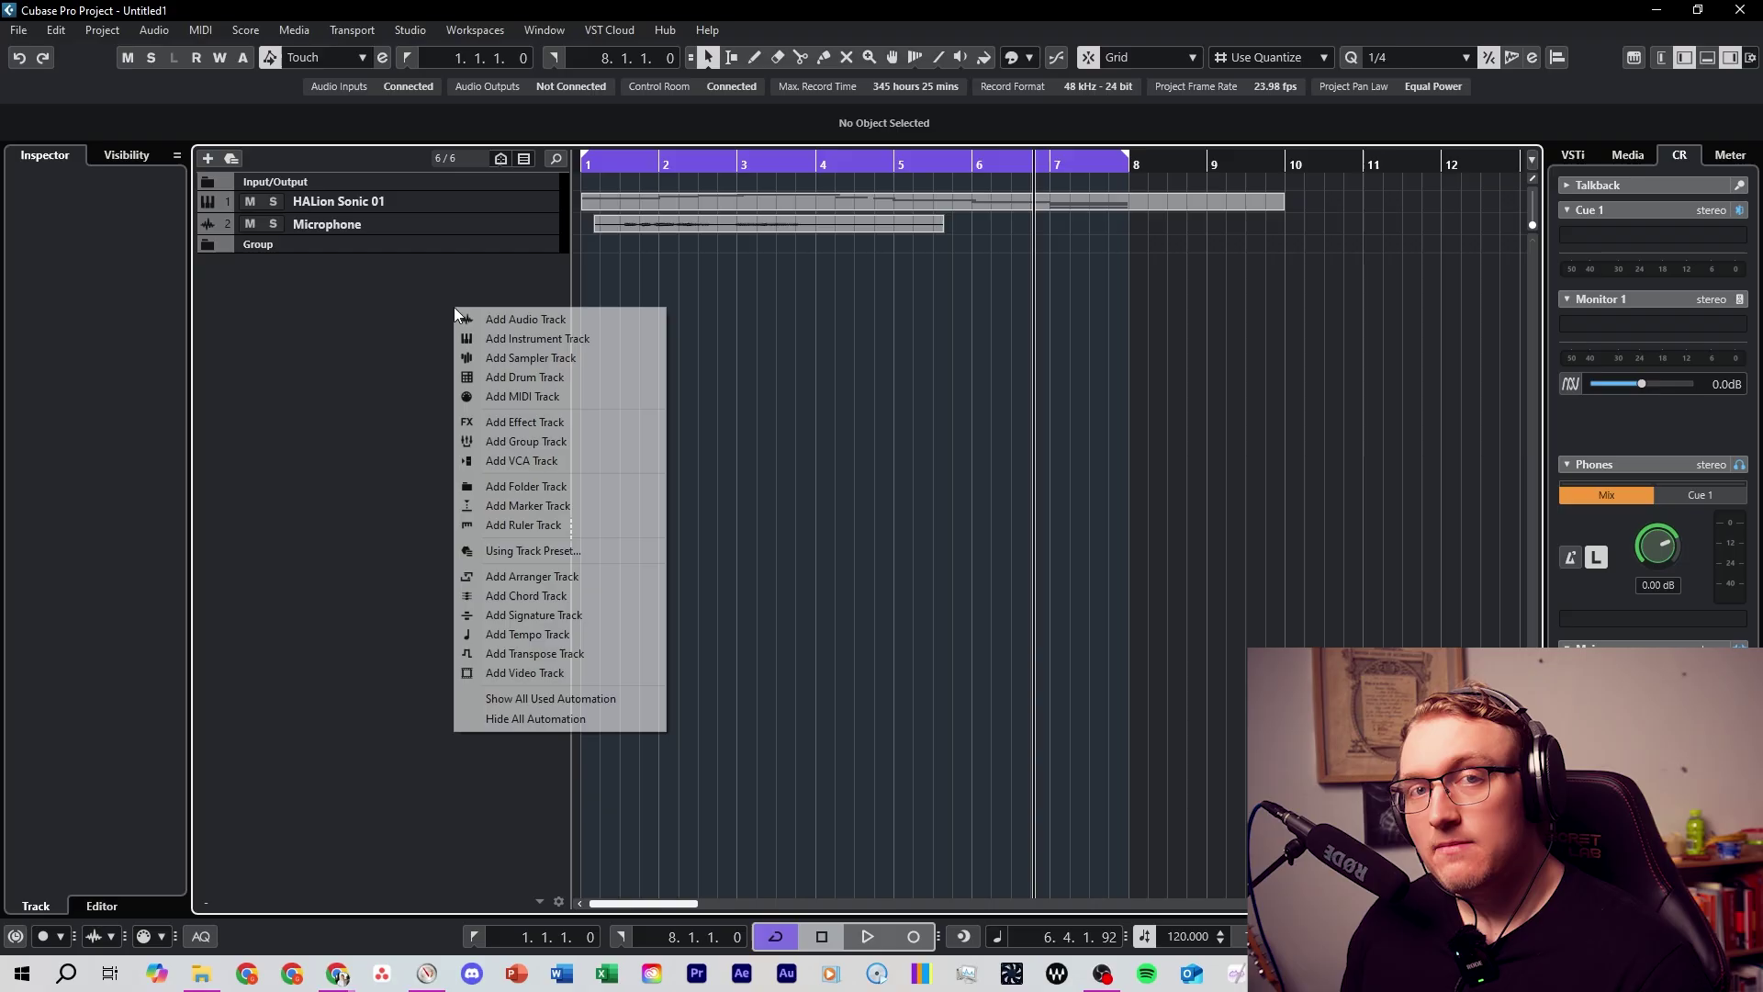
left_click(524, 338)
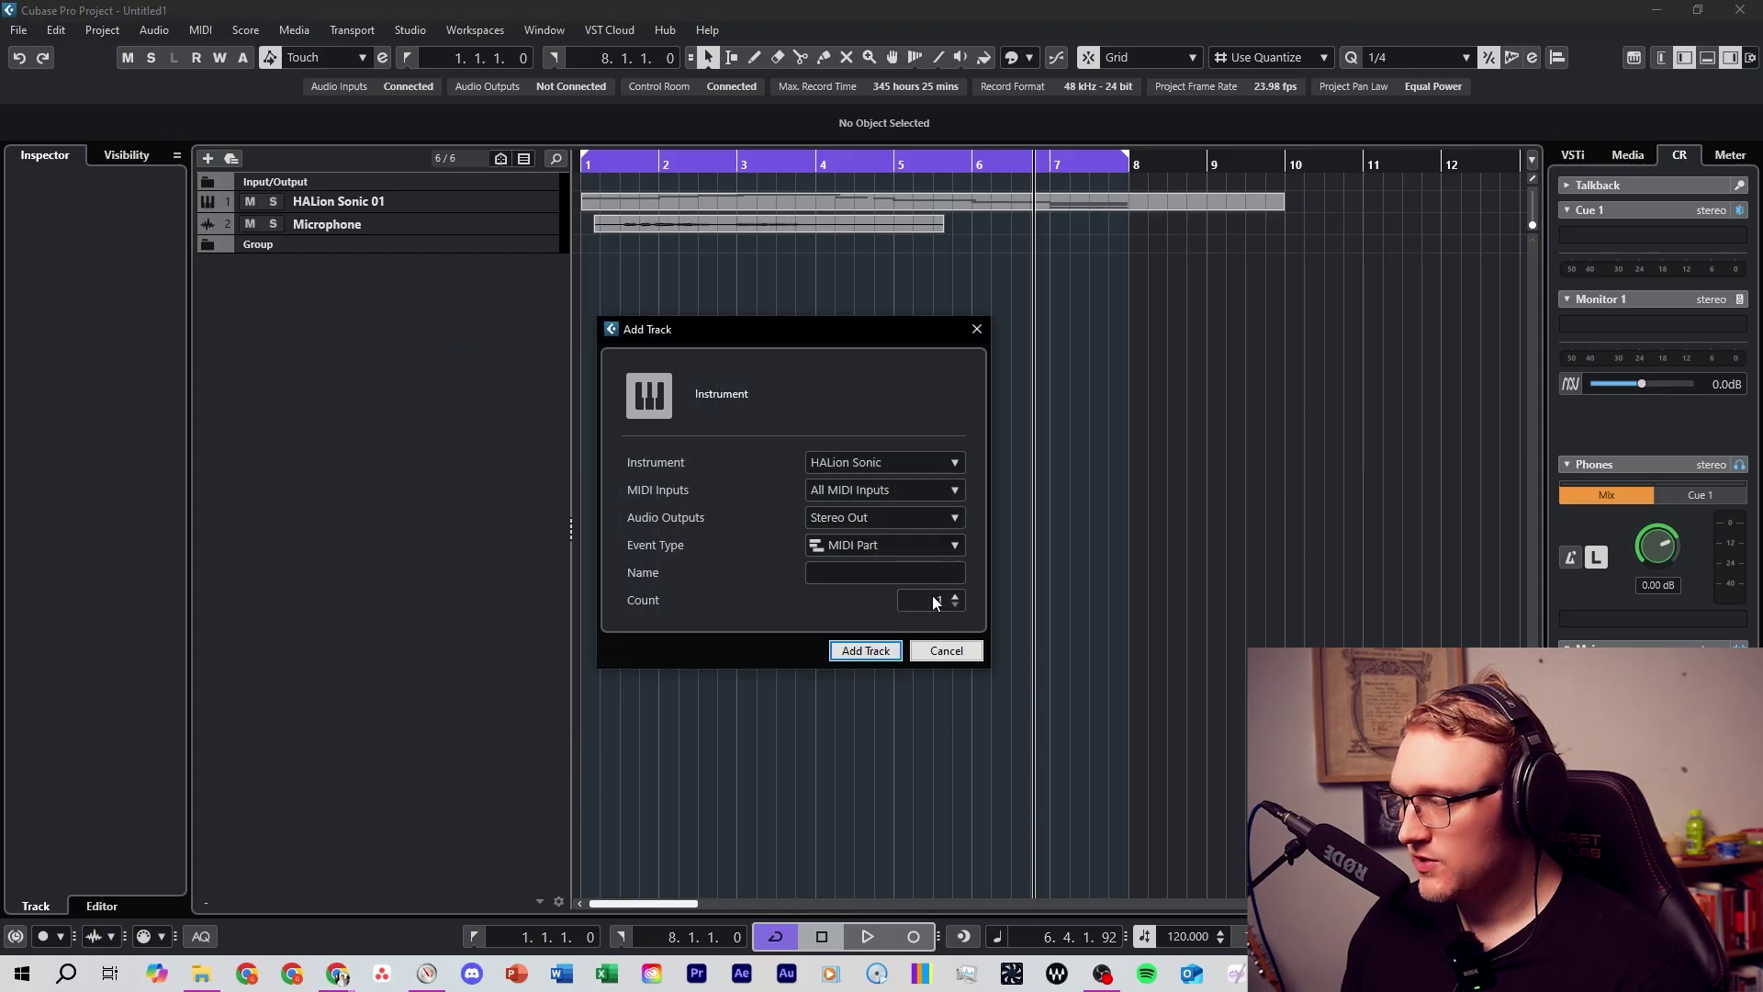
key("Return")
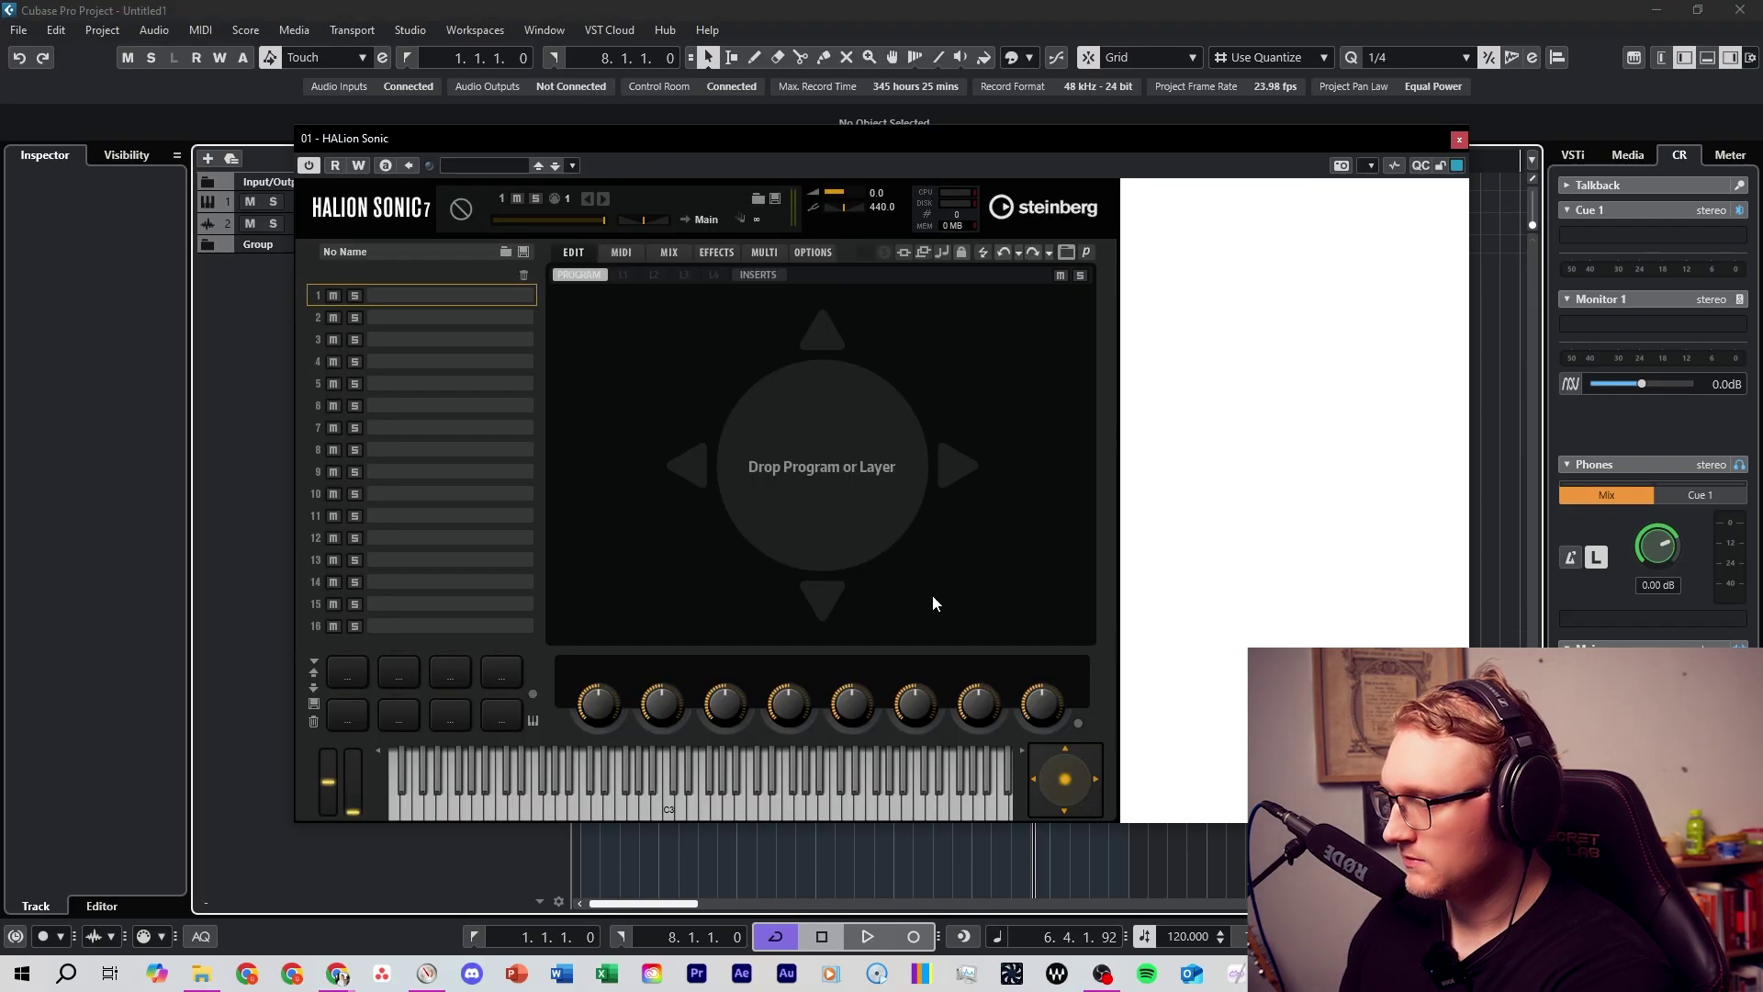
left_click(1460, 140)
key("F3")
left_click(669, 274)
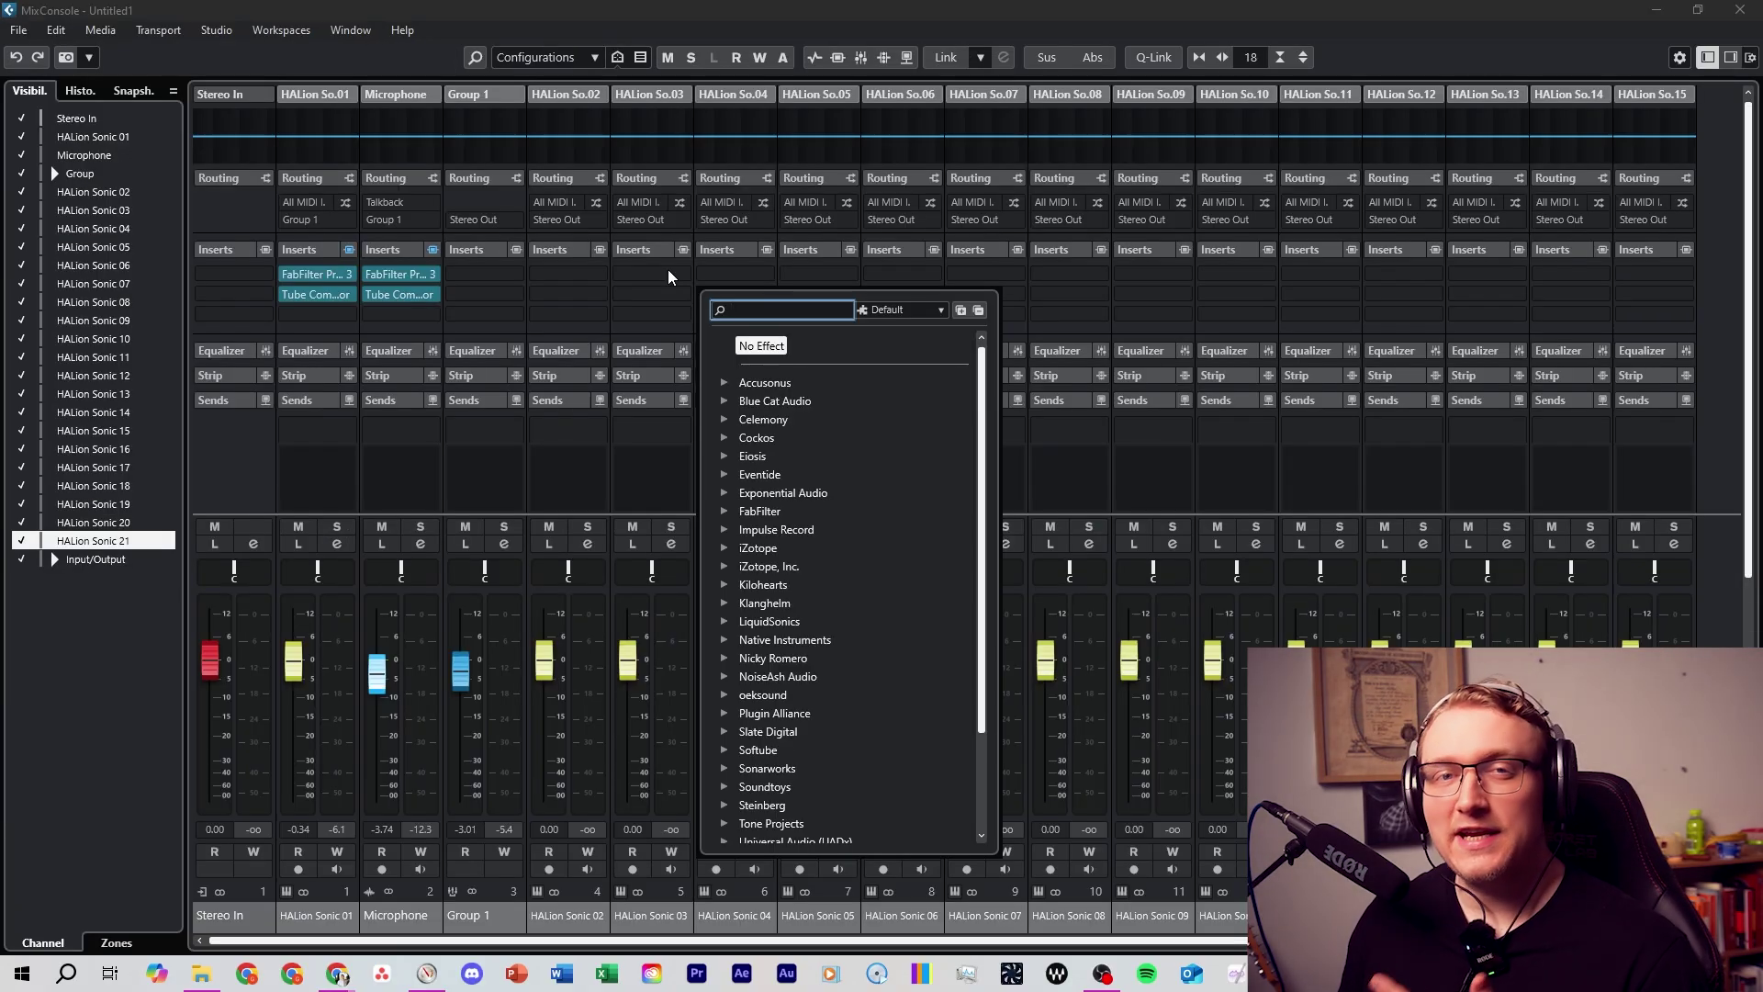